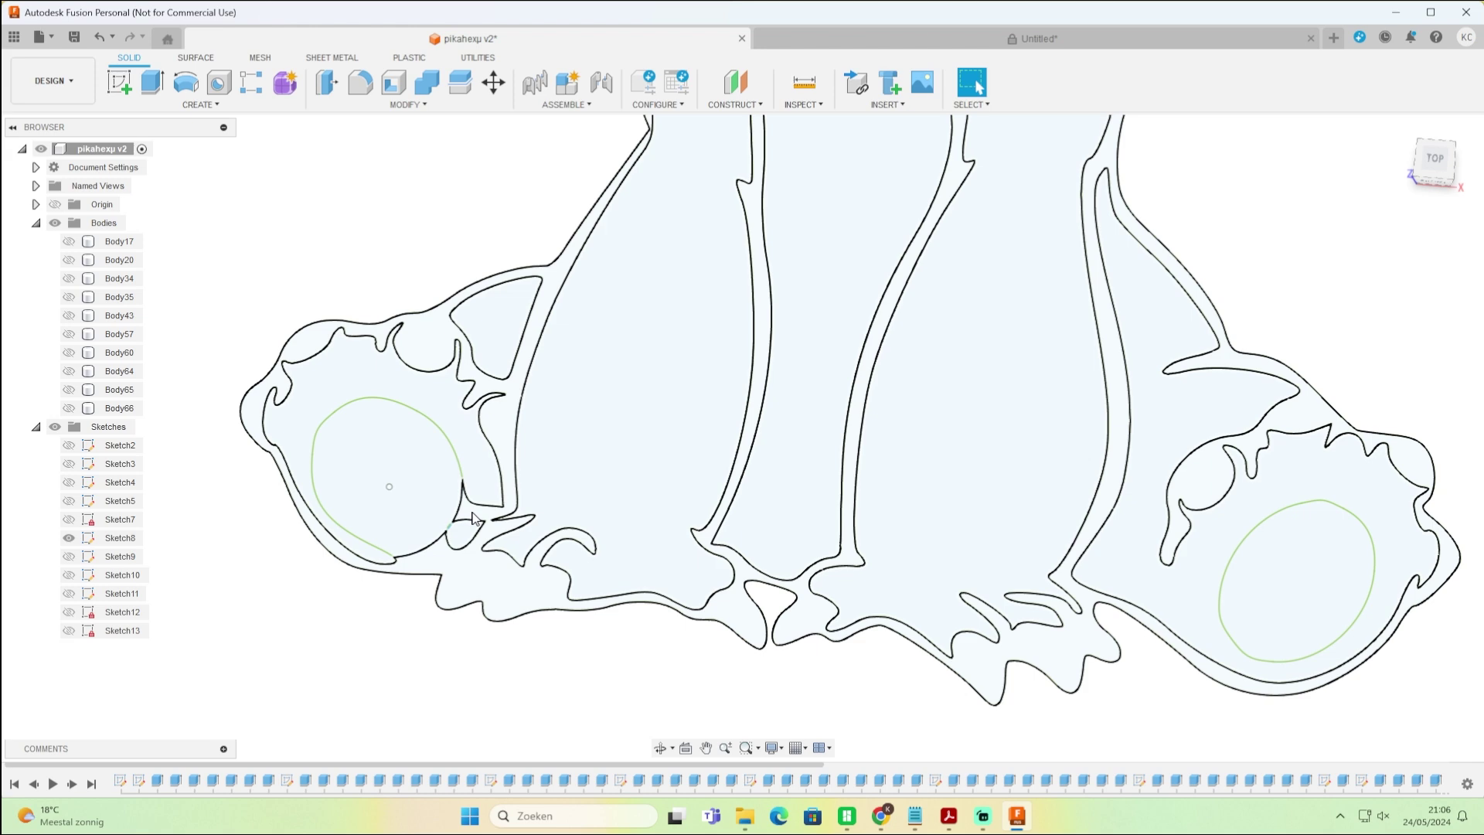
- Examine the seated figure's connected outline profile in Sketch8, and switch the visible sketches to Sketch5 and Sketch13
click(470, 523)
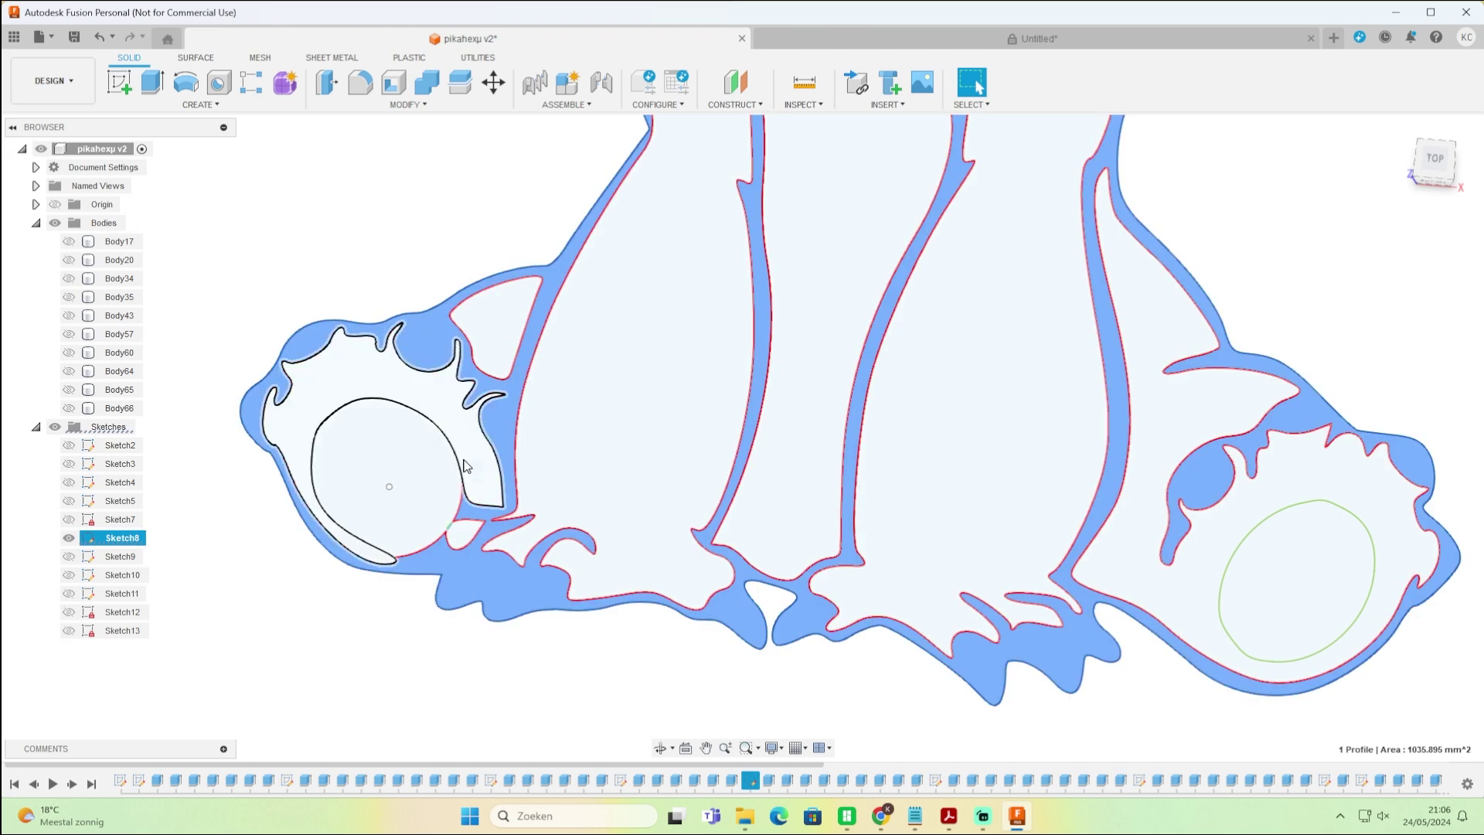
click(69, 538)
click(69, 519)
middle_drag(830, 325, 874, 445)
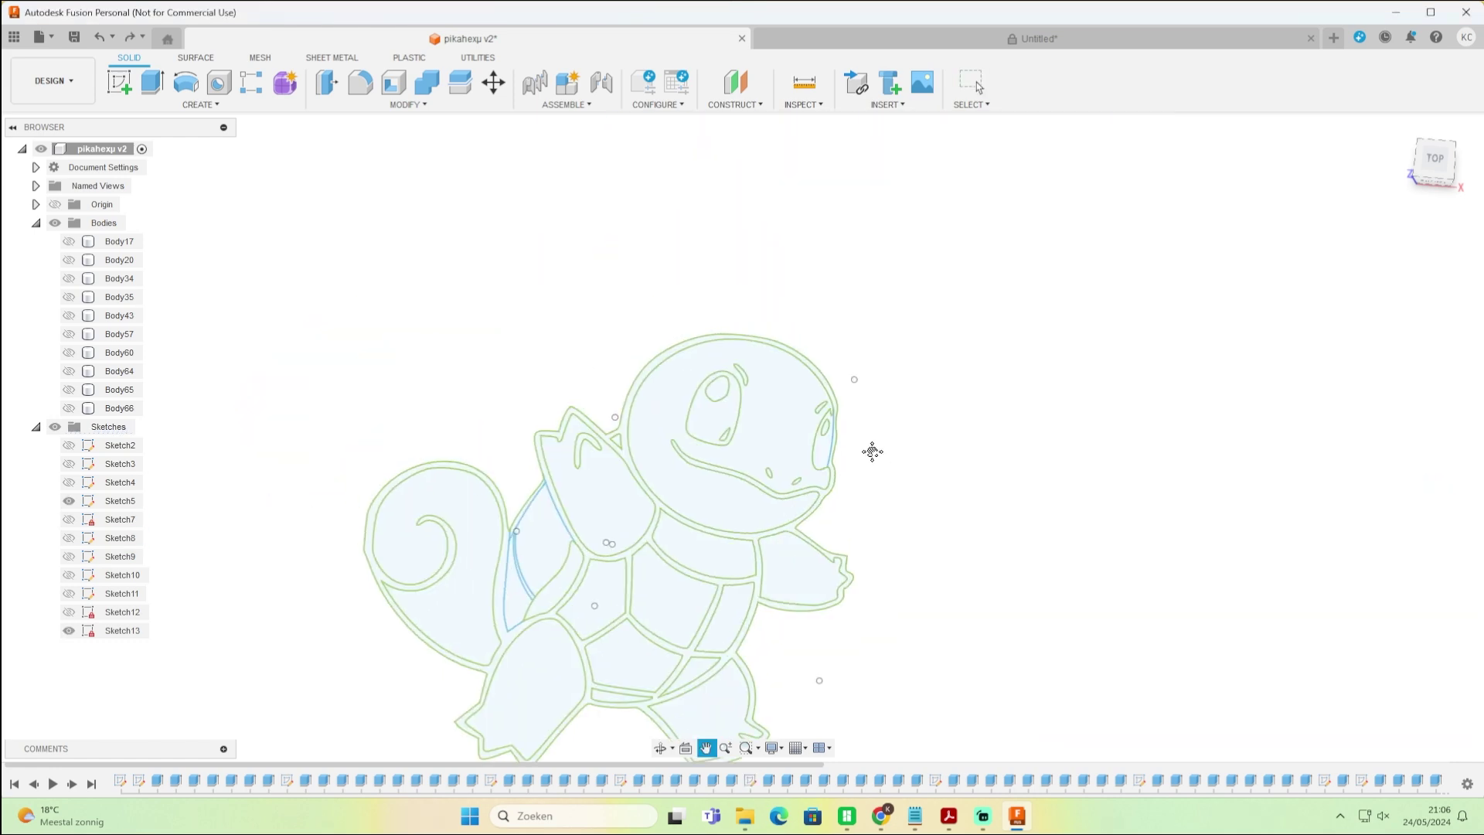
scroll(876, 405, up, 3)
scroll(879, 407, up, 2)
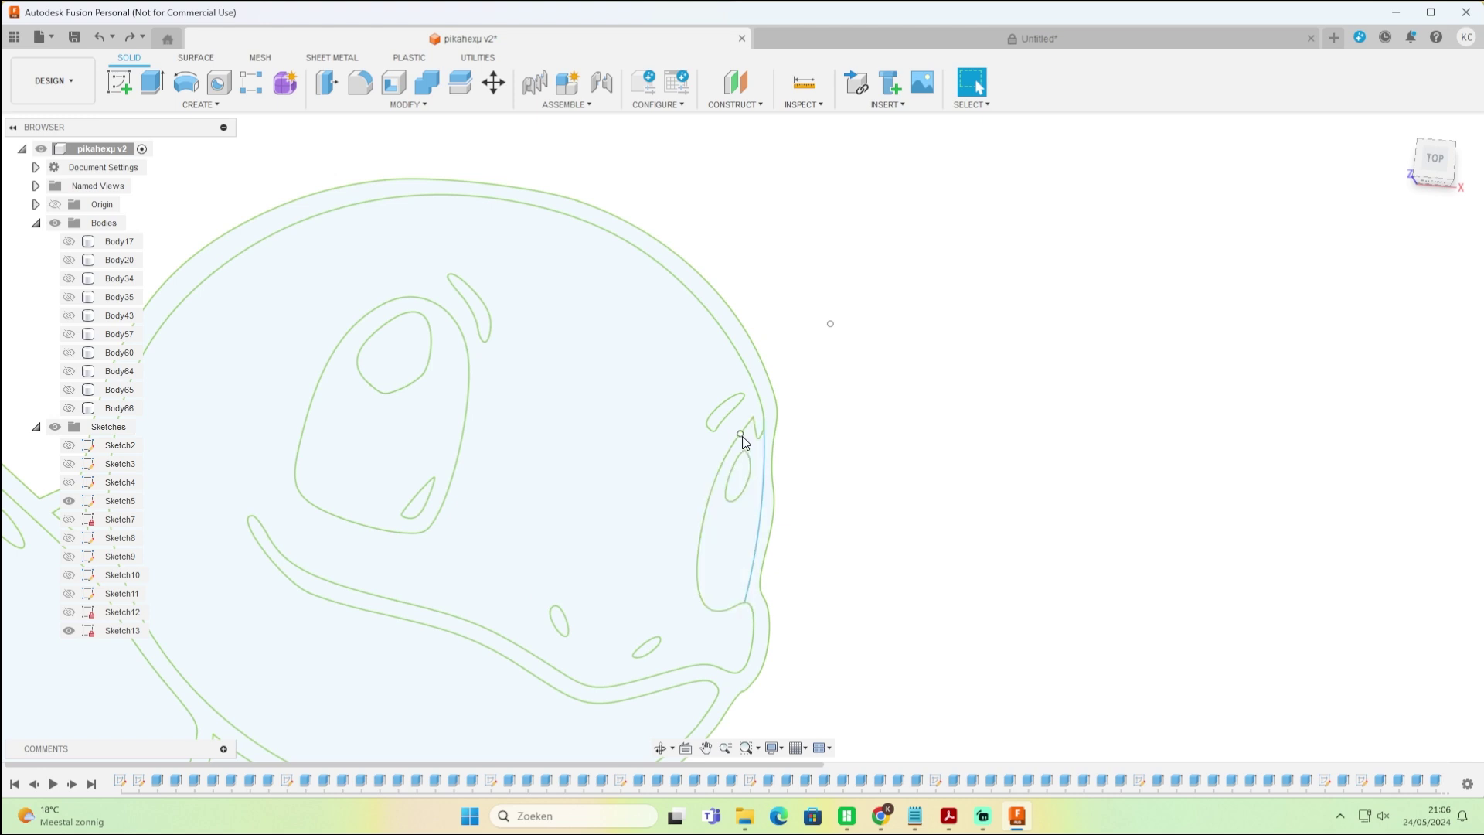
- Examine Sketch5's outline profile around the turtle figure's head, shell and curled tail to check how the lines connect
click(152, 82)
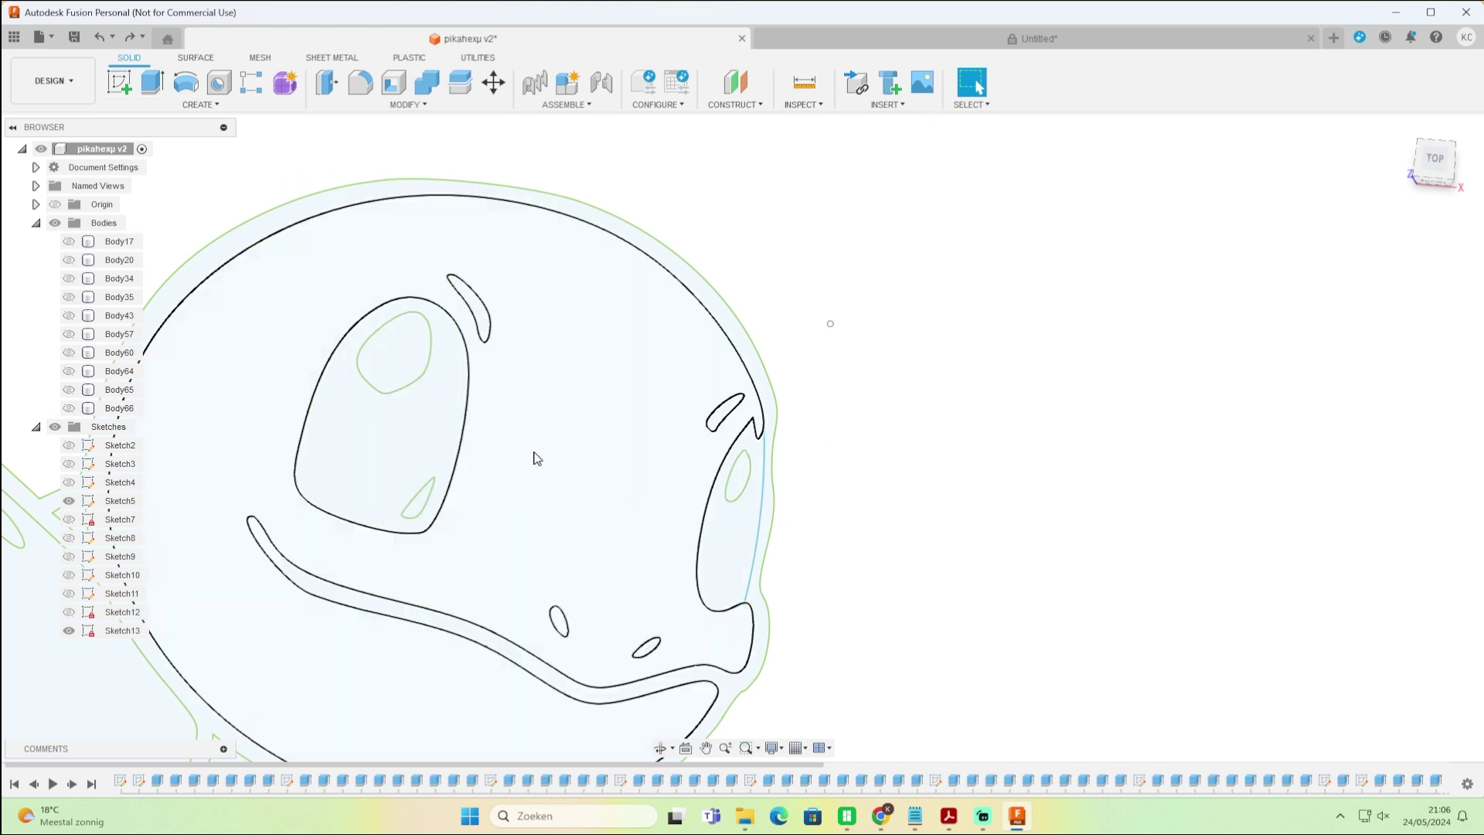
click(768, 515)
click(769, 398)
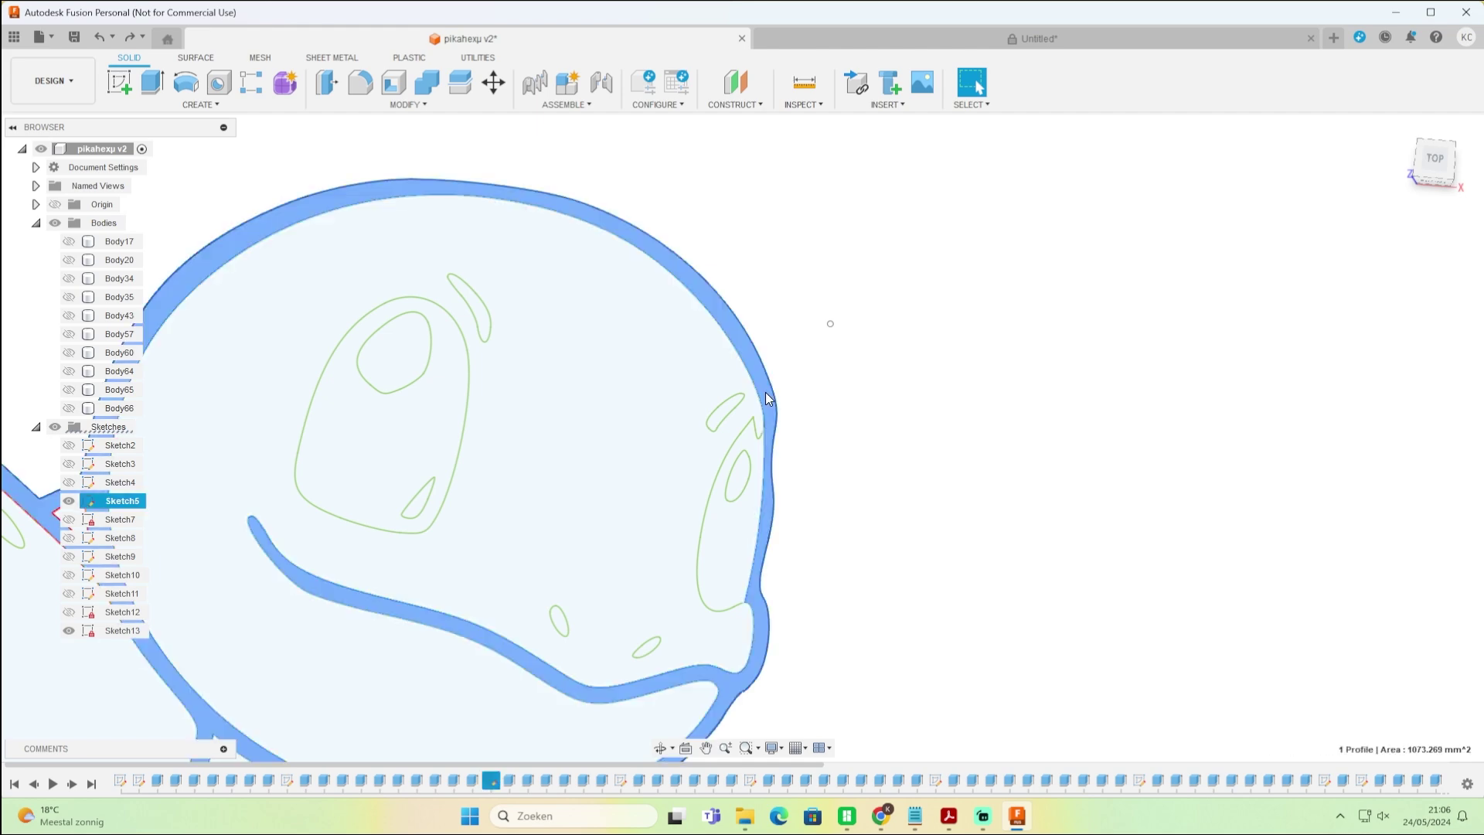
middle_drag(558, 502, 914, 371)
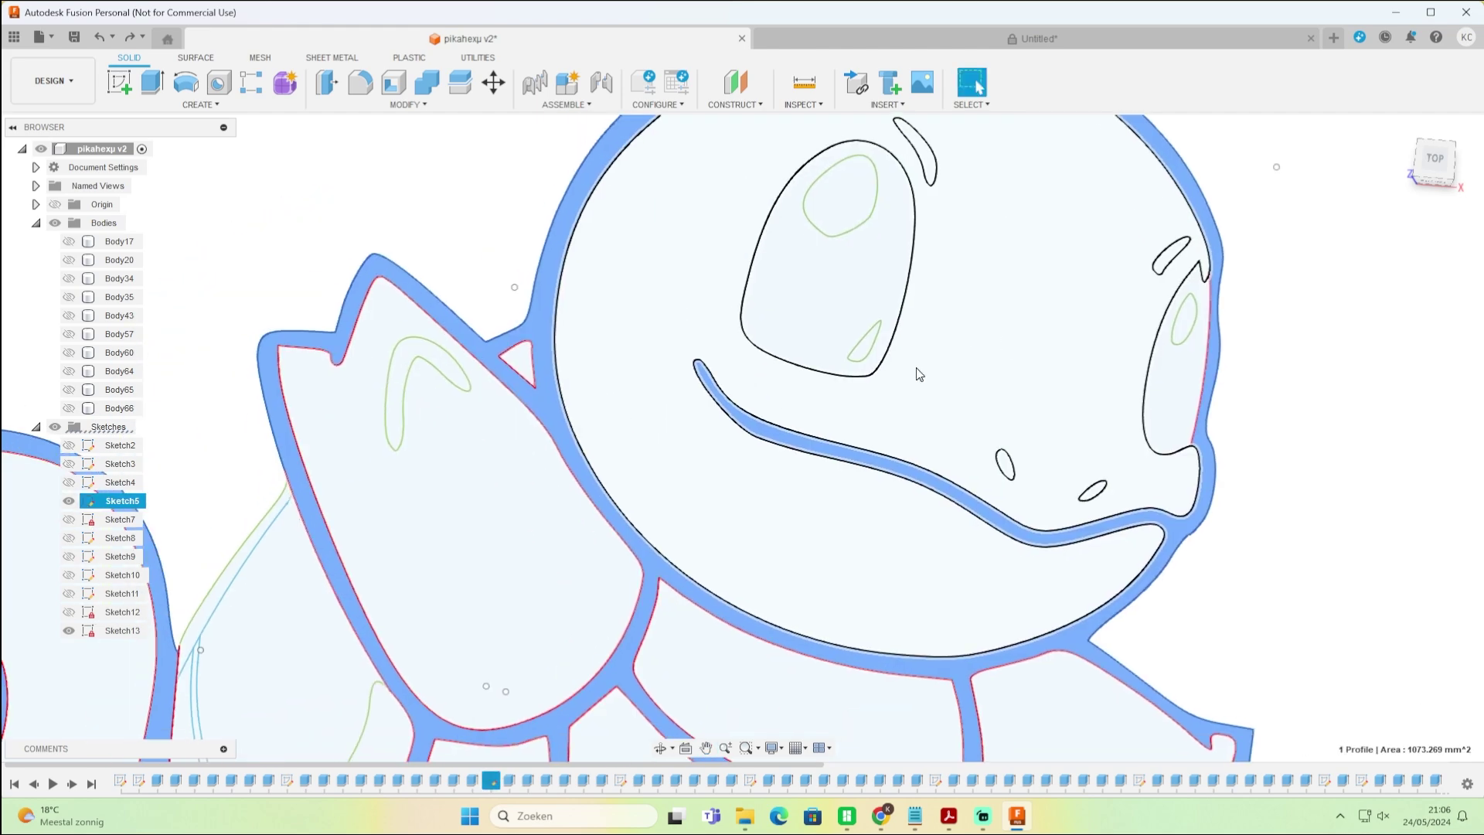
middle_drag(483, 483, 936, 226)
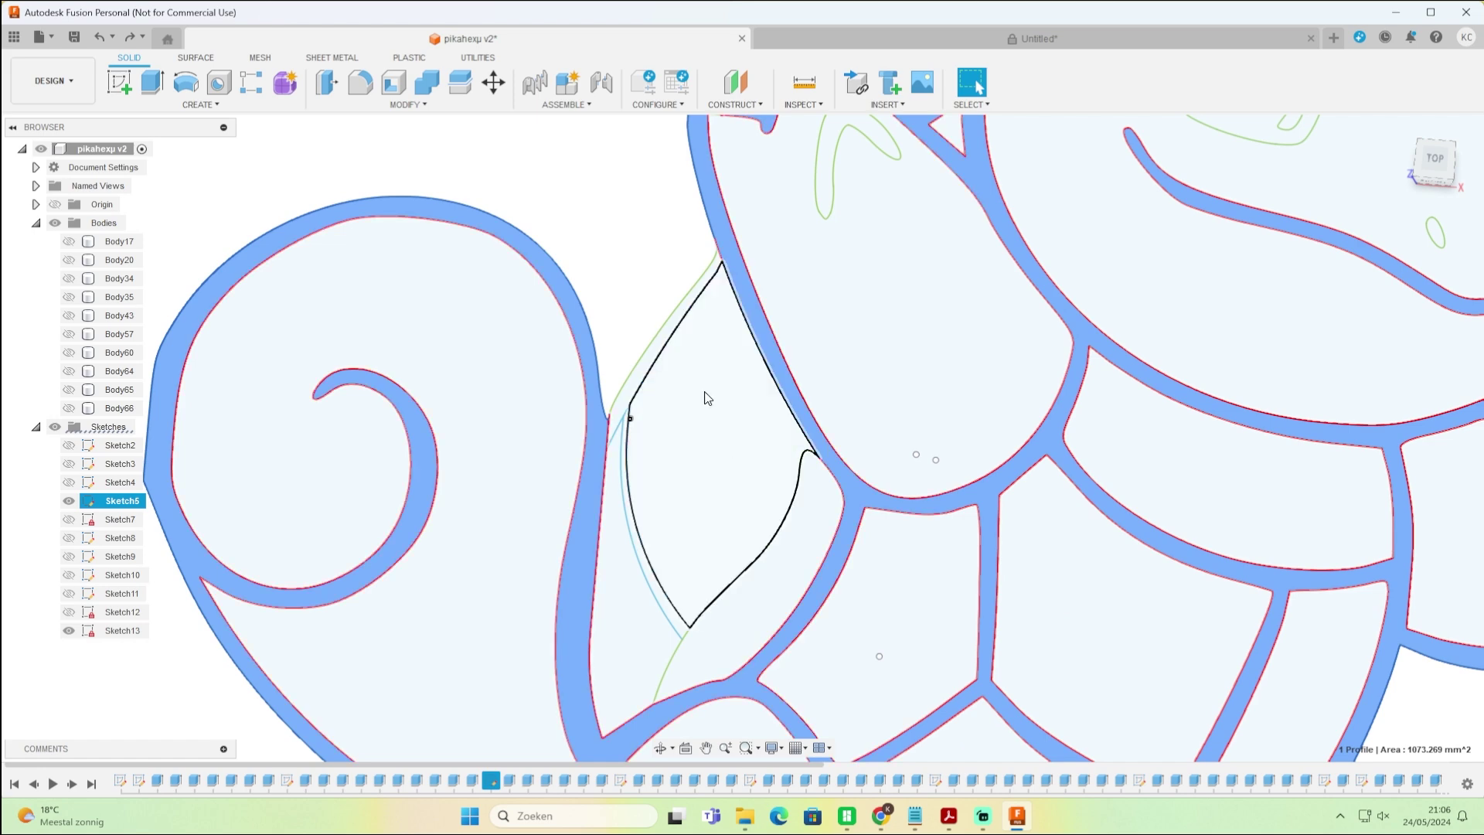
scroll(659, 500, up, 3)
scroll(669, 495, down, 6)
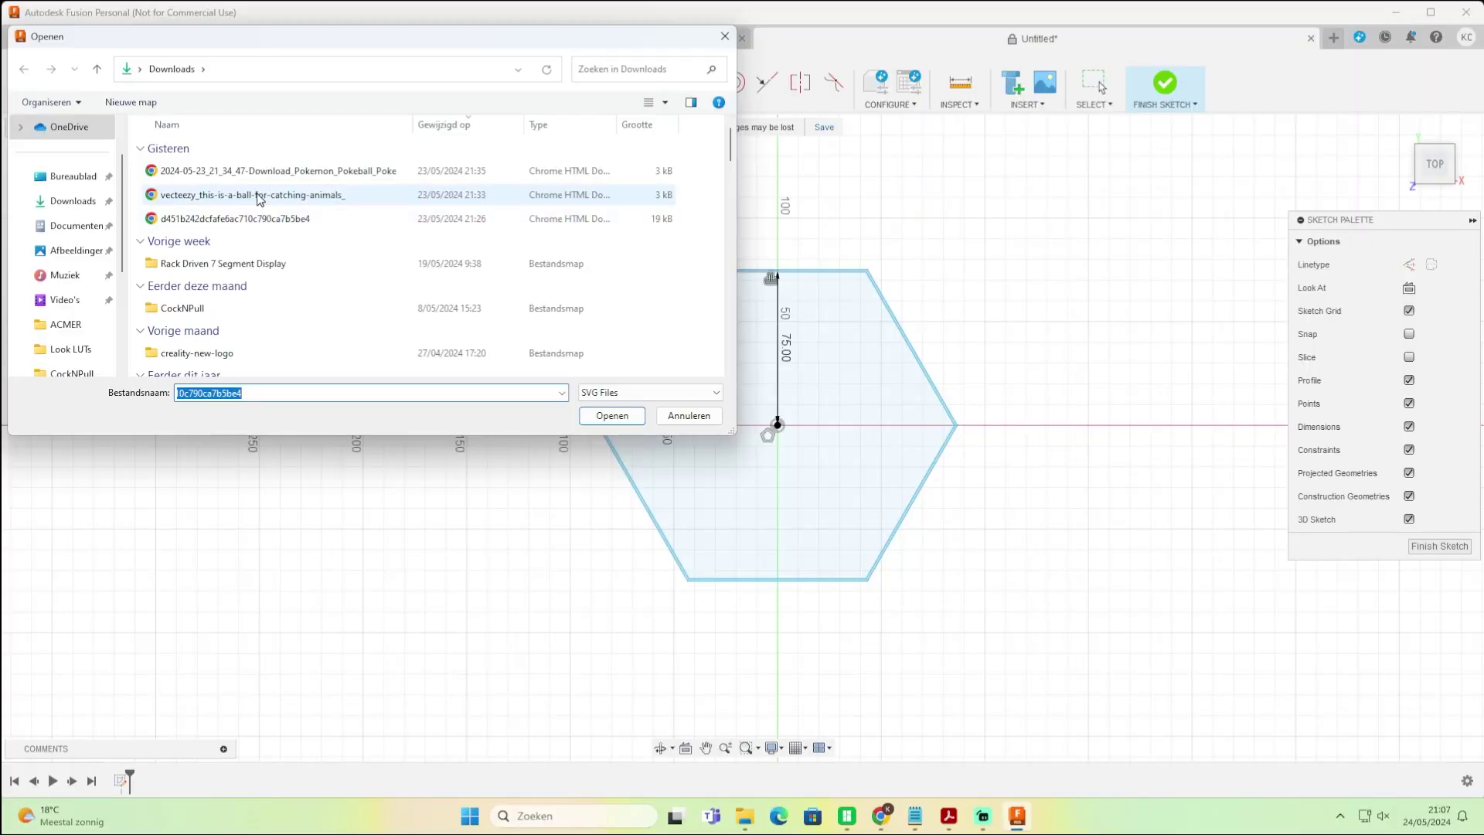
click(364, 215)
click(603, 410)
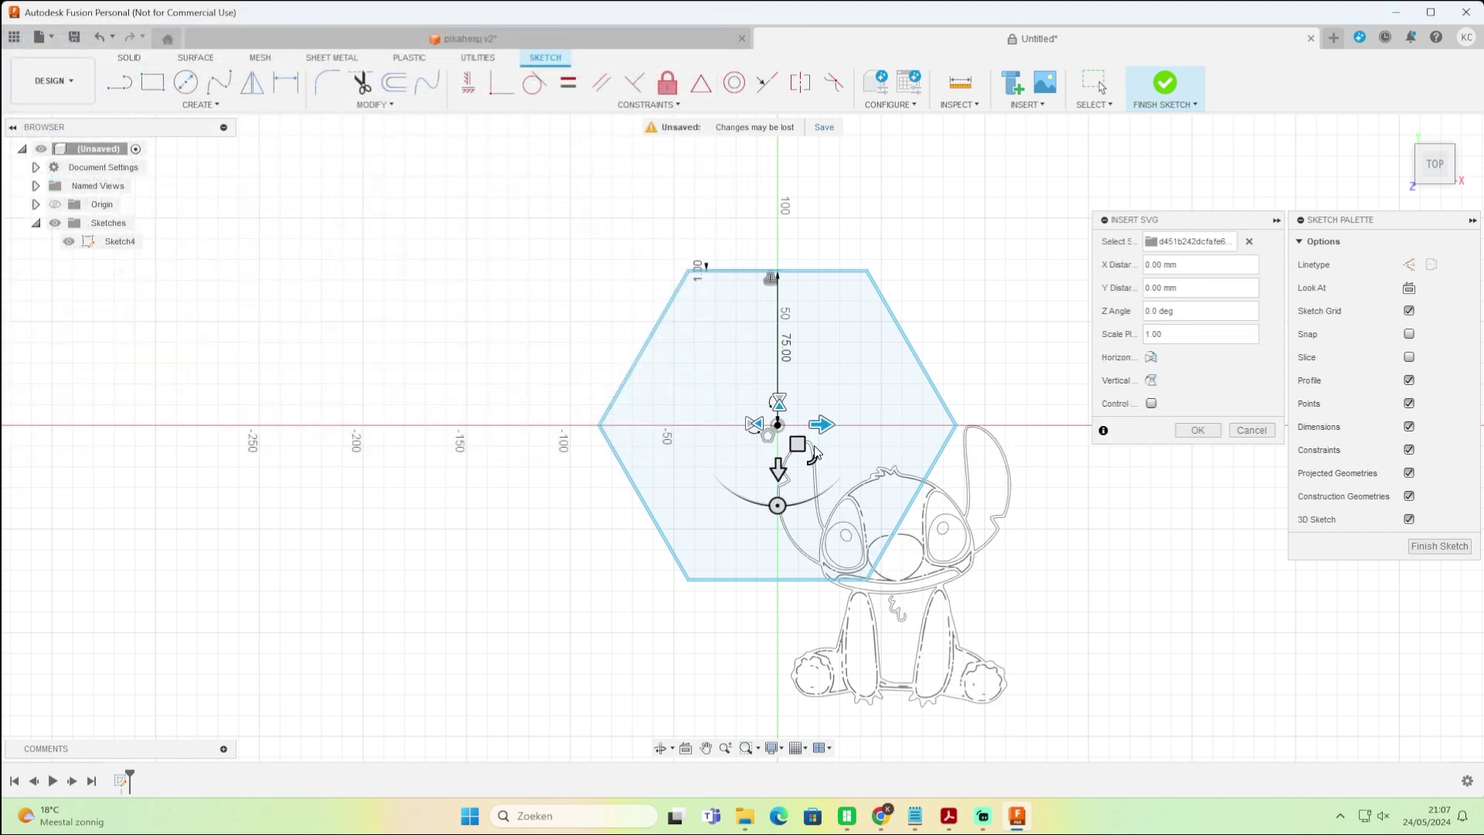
drag(794, 437, 697, 325)
scroll(817, 490, up, 6)
scroll(815, 484, up, 3)
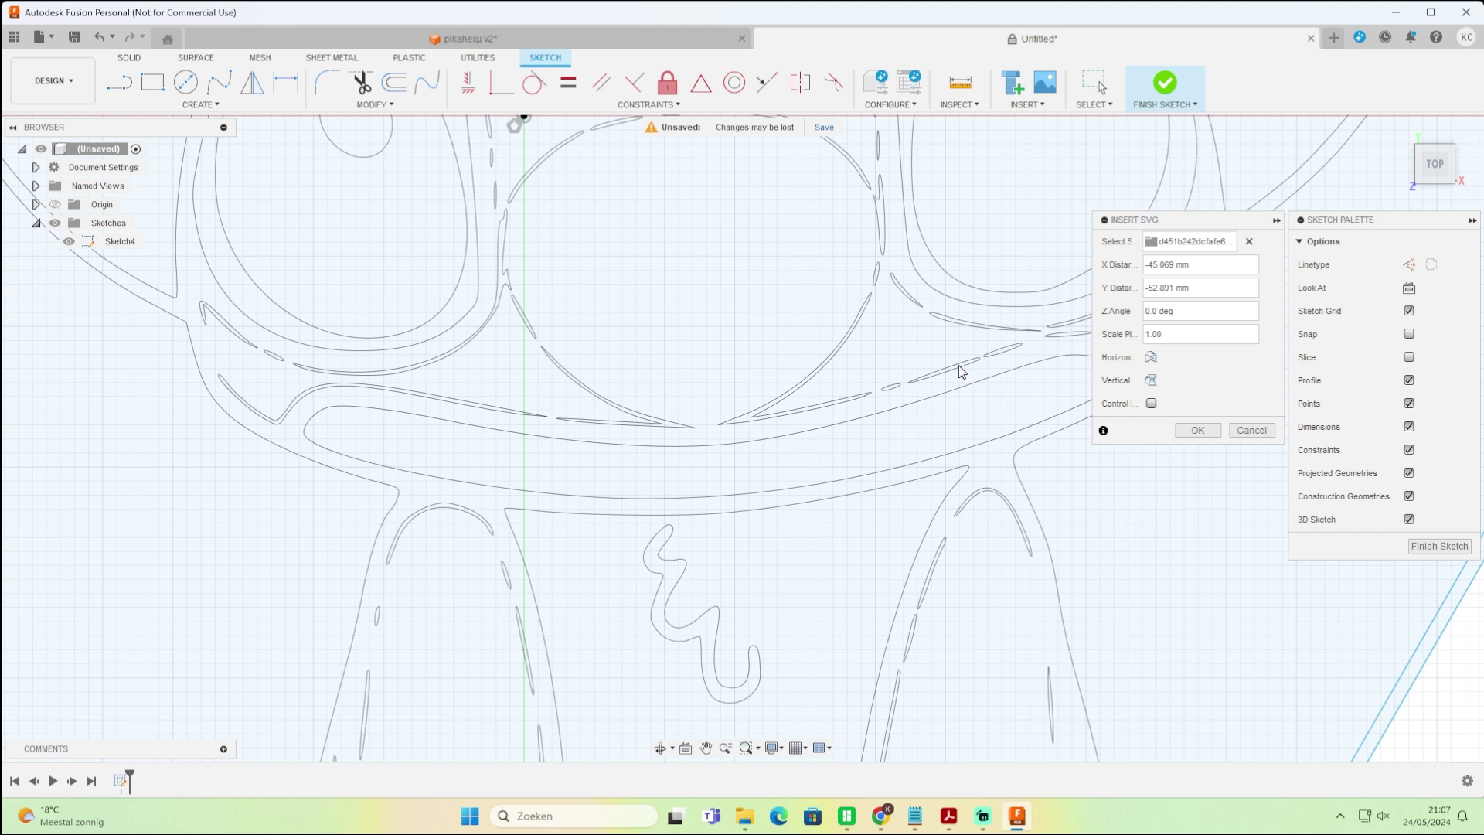
scroll(912, 371, down, 5)
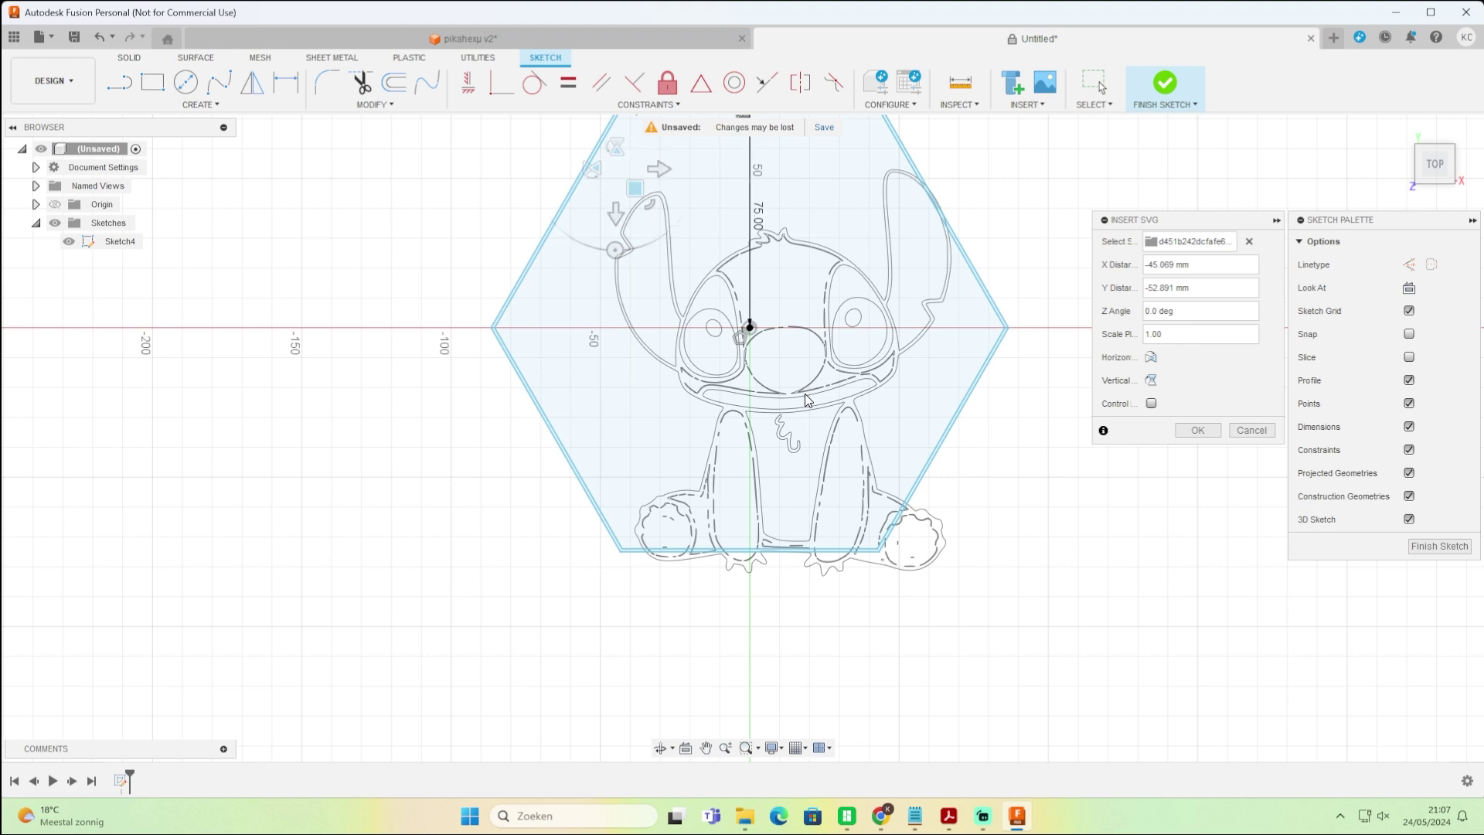
- Switch to Chrome and convert the downloaded Pokeball PNG image to SVG format on Vectorization.org
key(alt+Tab)
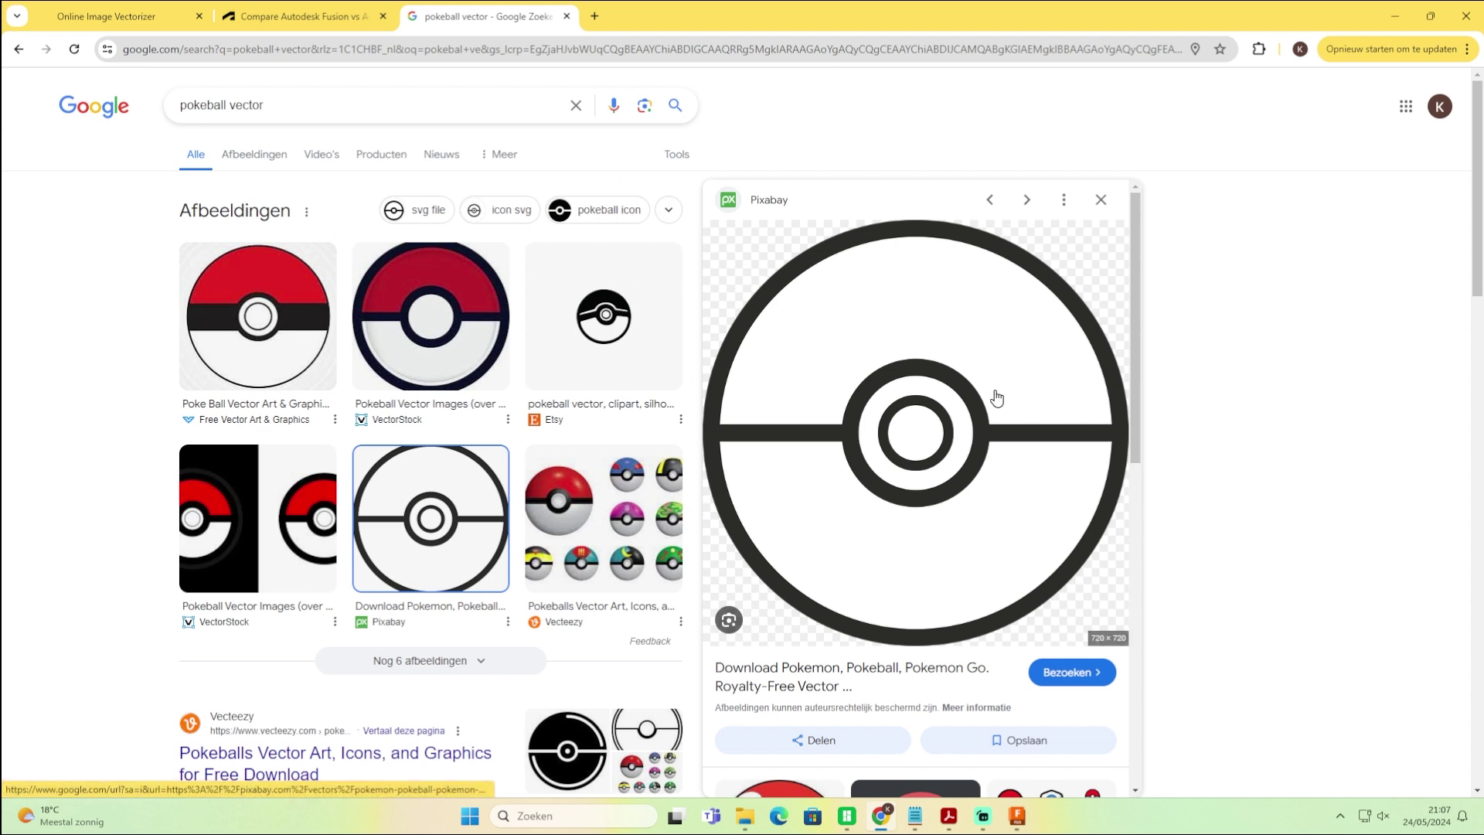
click(99, 11)
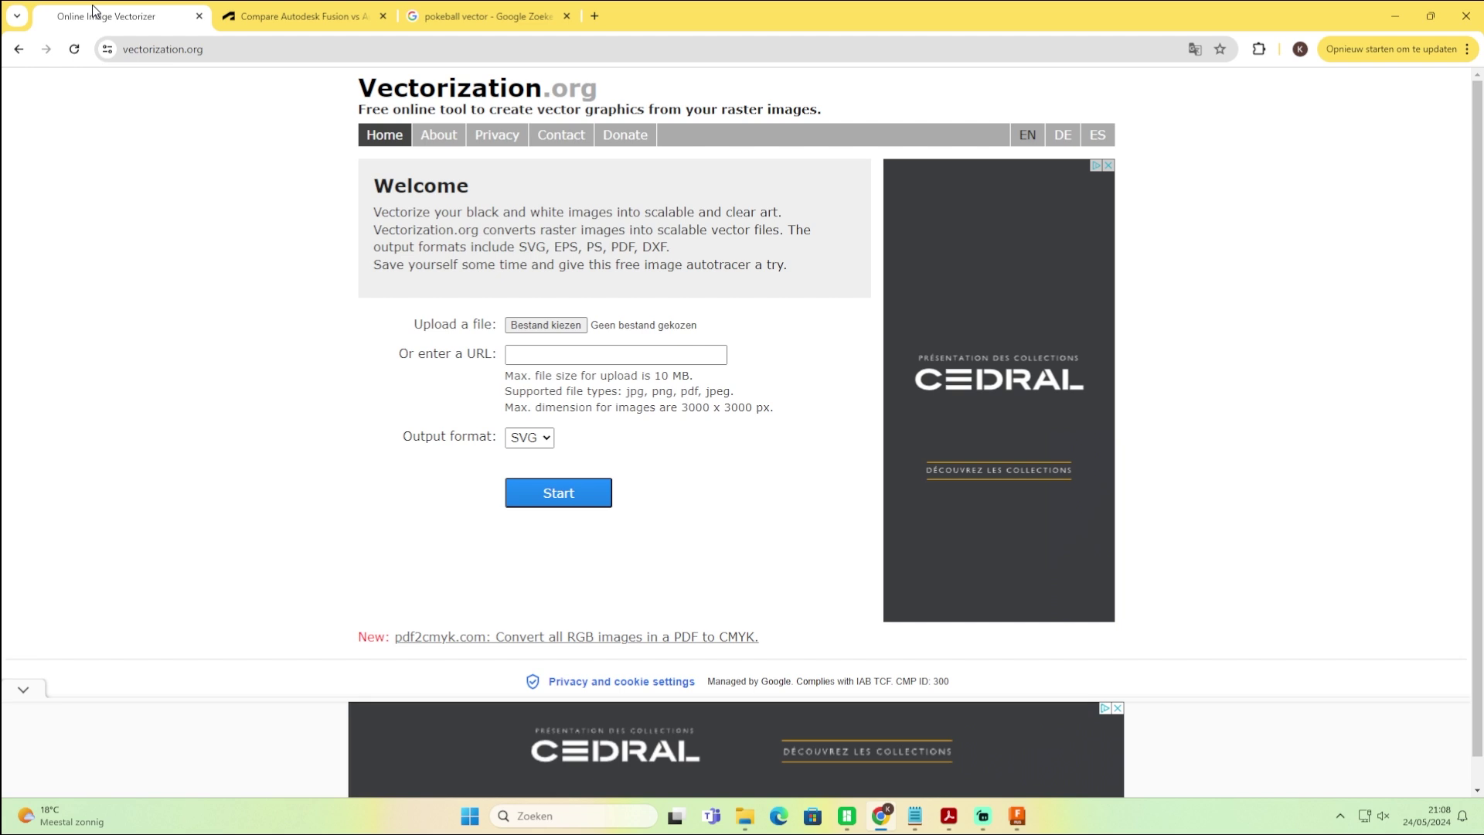
click(577, 325)
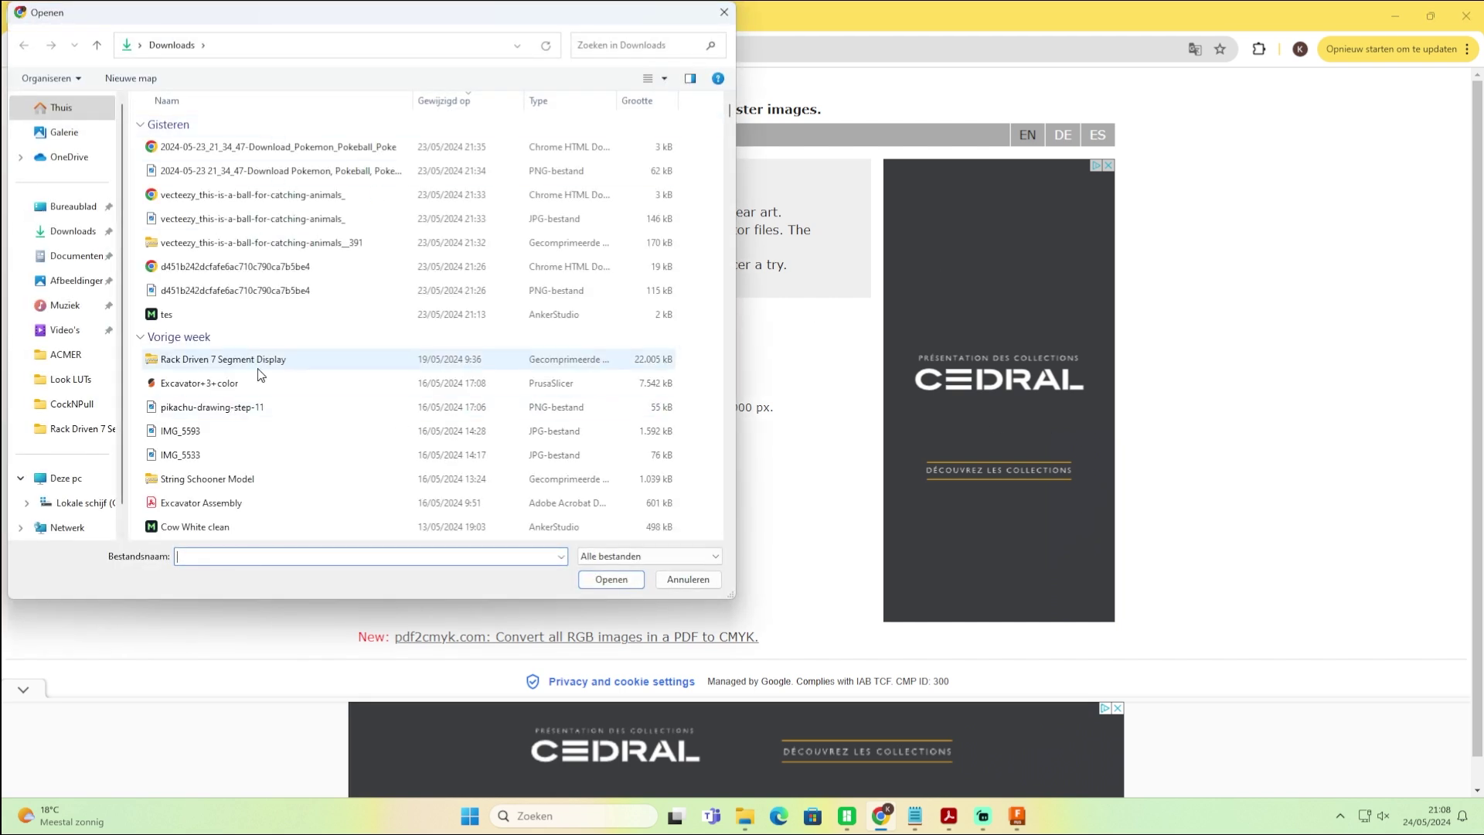
double_click(269, 171)
click(565, 493)
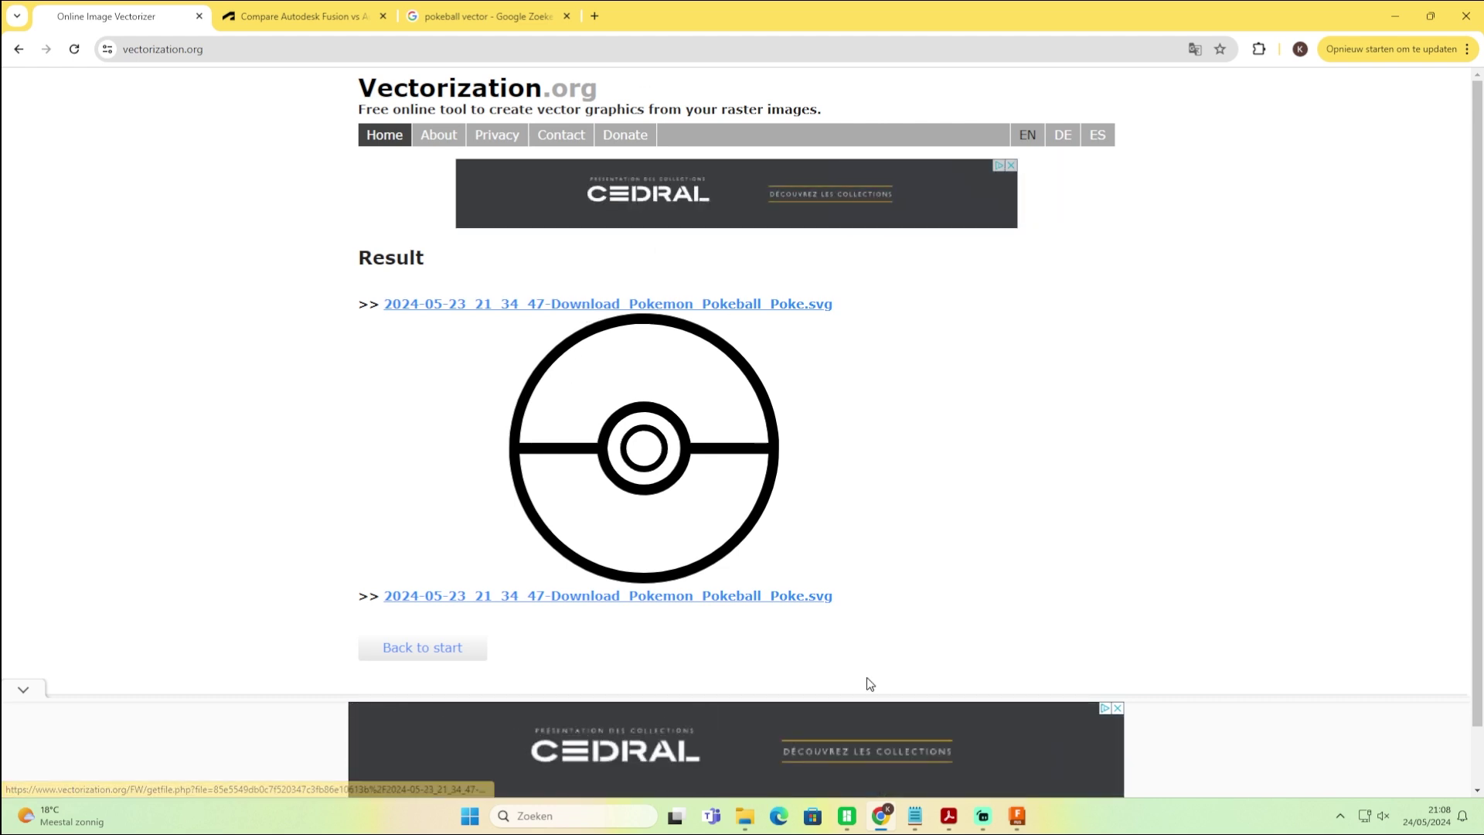
- Switch back to Autodesk Fusion and insert the 2024-05-23_21_34_47-Download_Pokemon_Pokeball_Poke SVG into the hexagon sketch
click(1016, 817)
scroll(959, 522, down, 4)
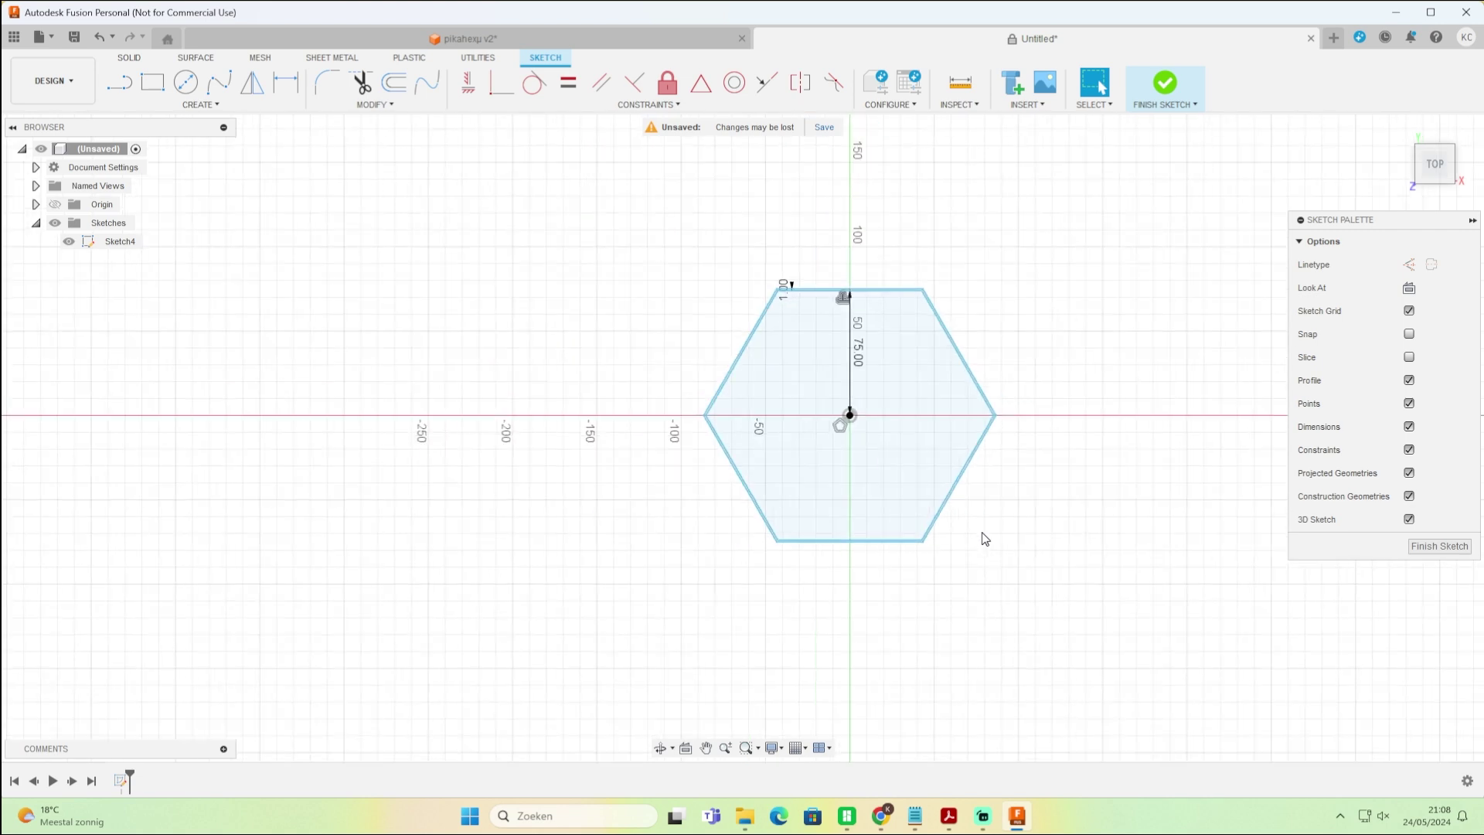
click(1034, 105)
middle_drag(911, 198, 843, 186)
click(1030, 104)
click(1072, 182)
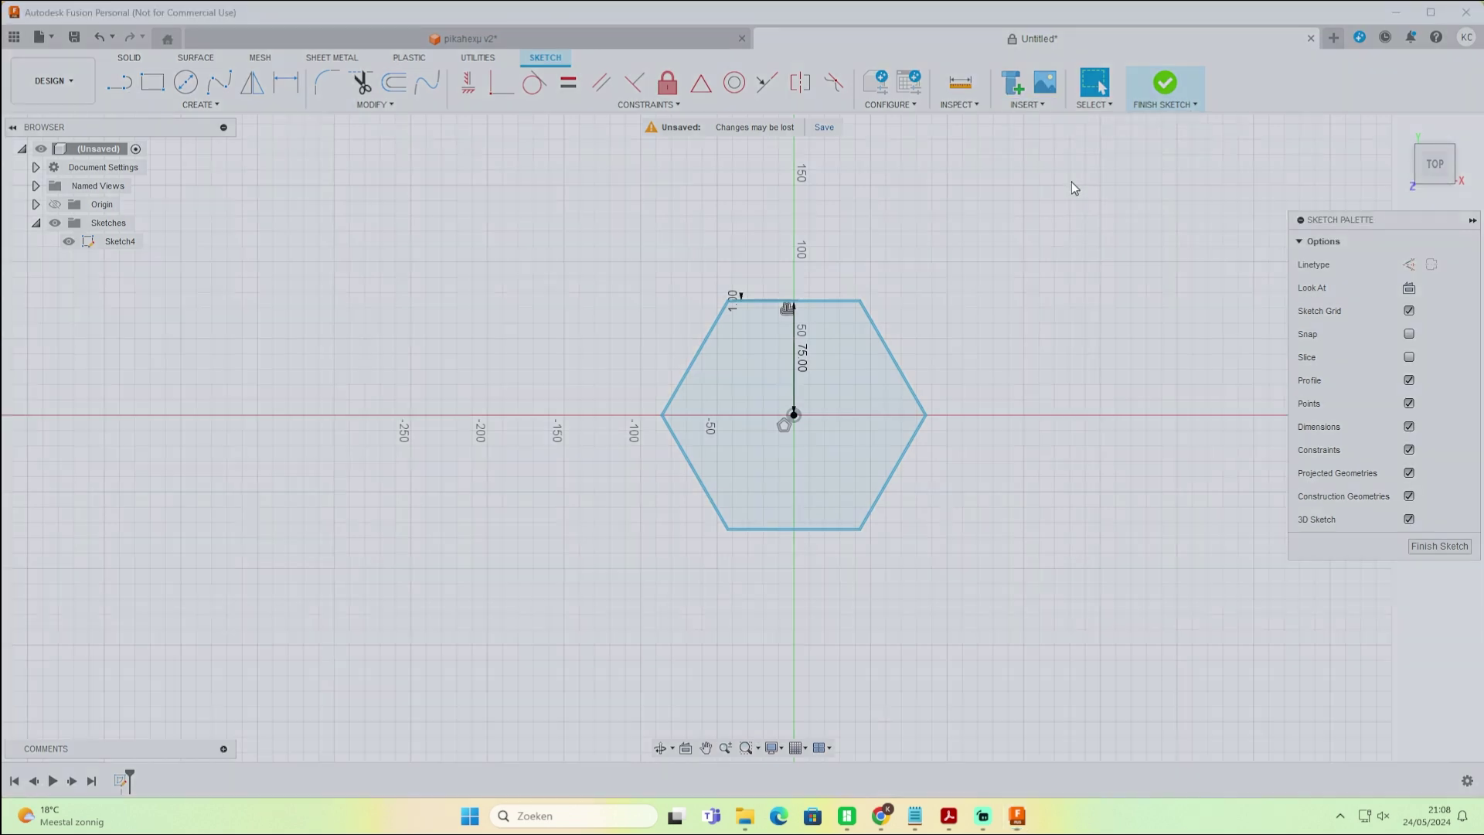
click(554, 570)
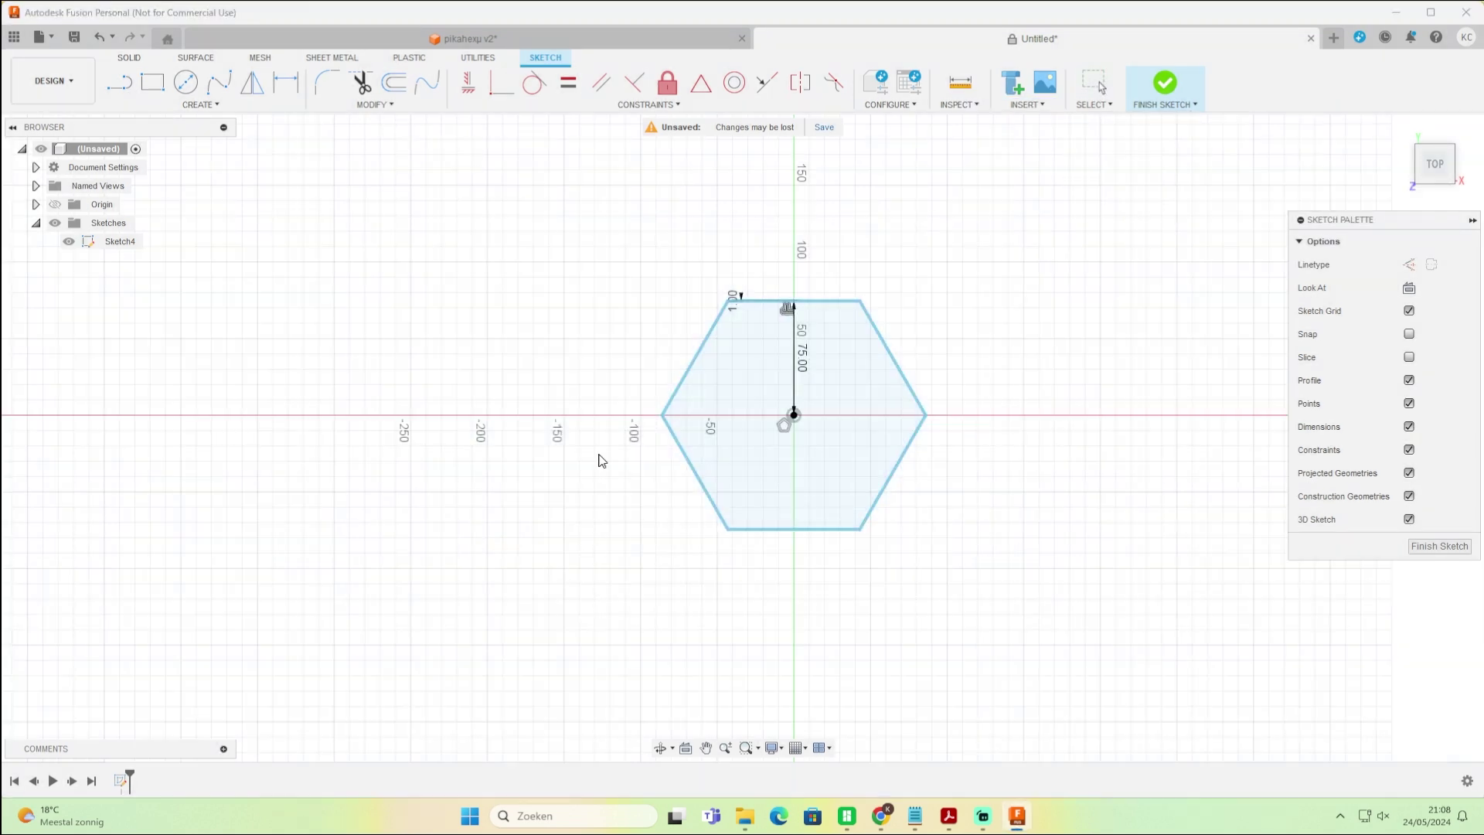
click(329, 172)
double_click(330, 171)
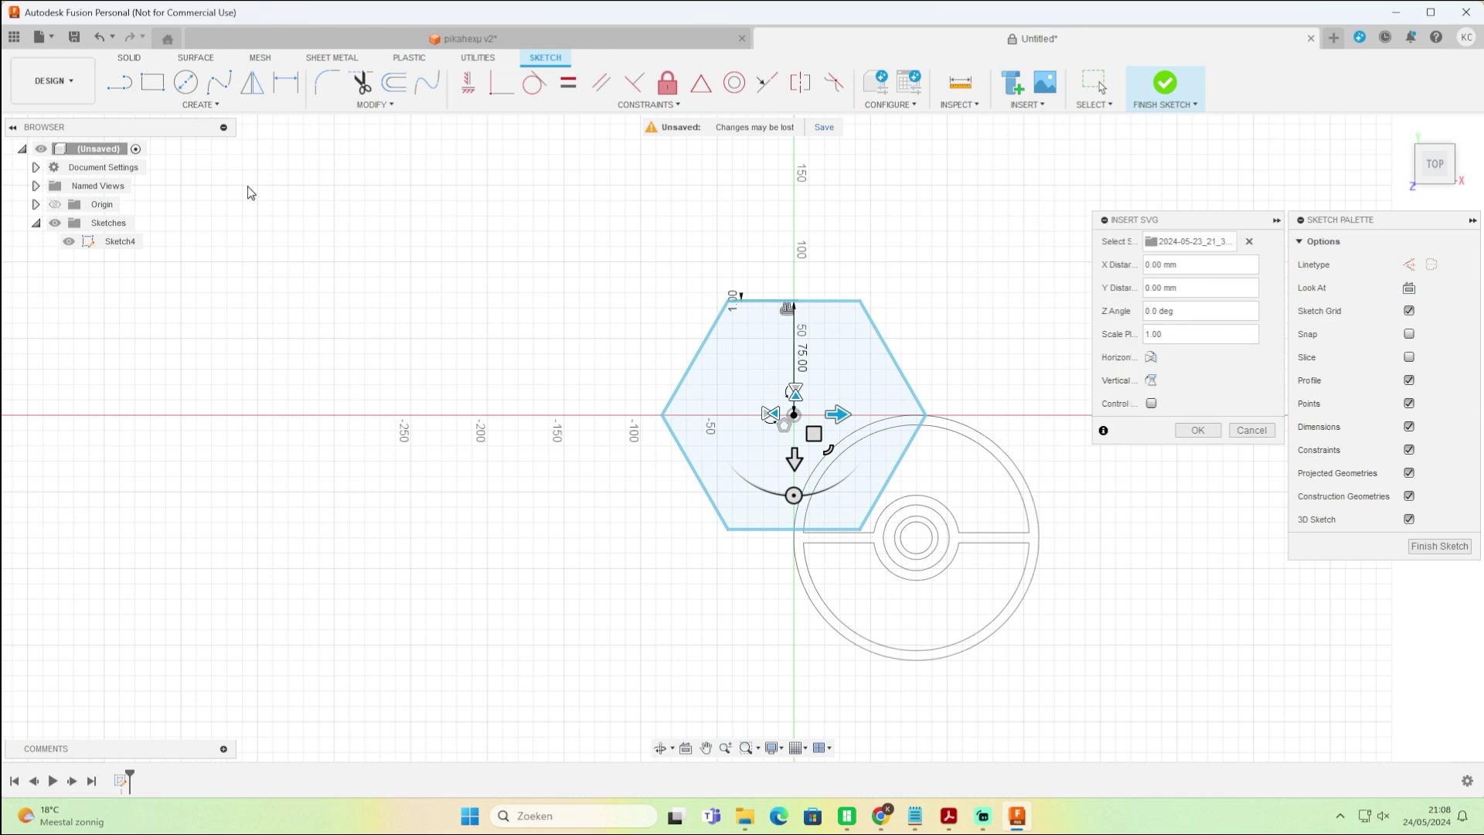
- Shrink the Pokeball SVG and center it in the hexagon at about X -14.05 mm, Y -14.49 mm, and finish the sketch
drag(809, 420, 694, 317)
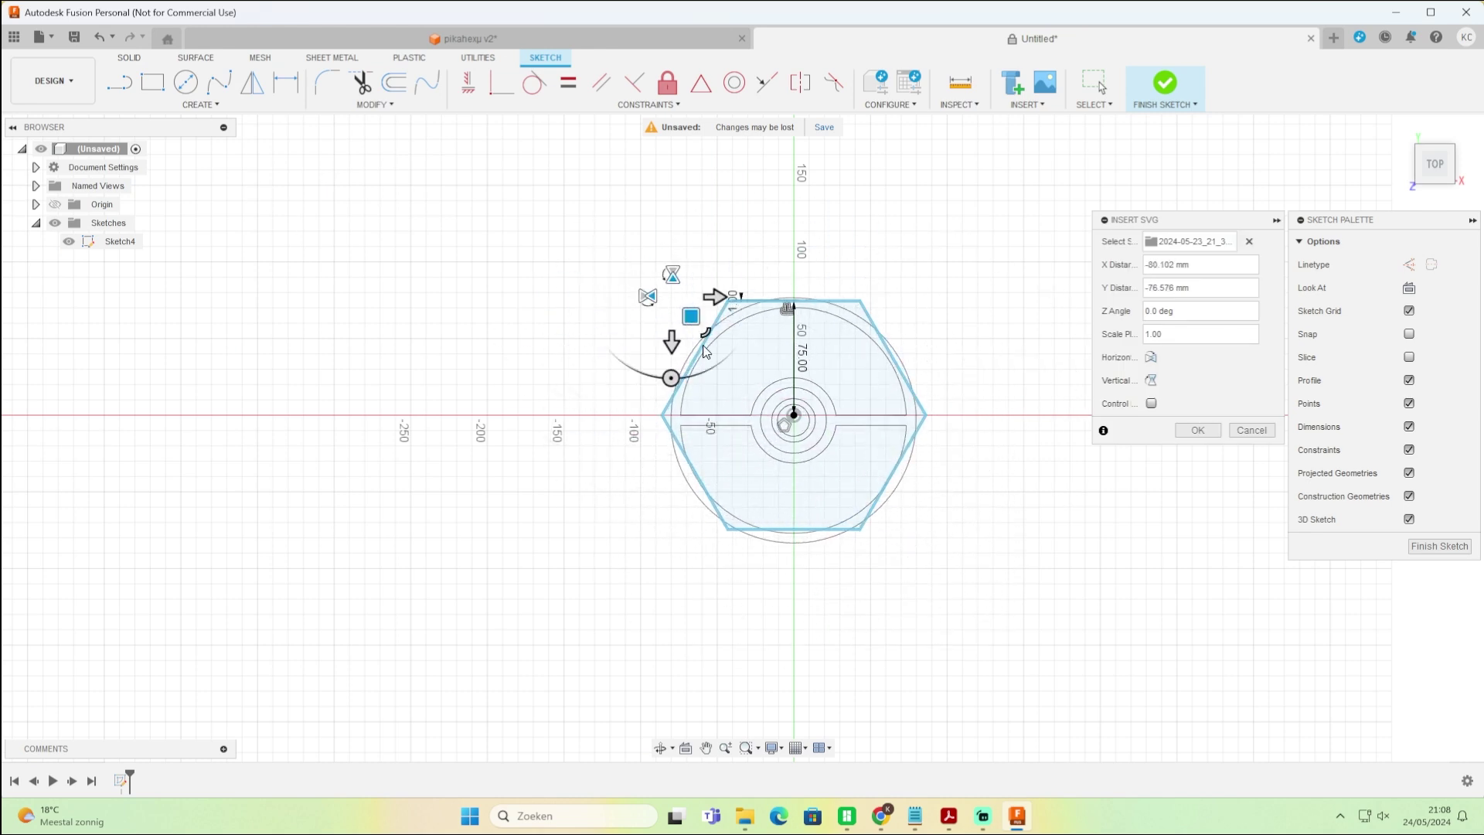
scroll(726, 374, down, 3)
scroll(722, 371, up, 6)
drag(666, 254, 781, 358)
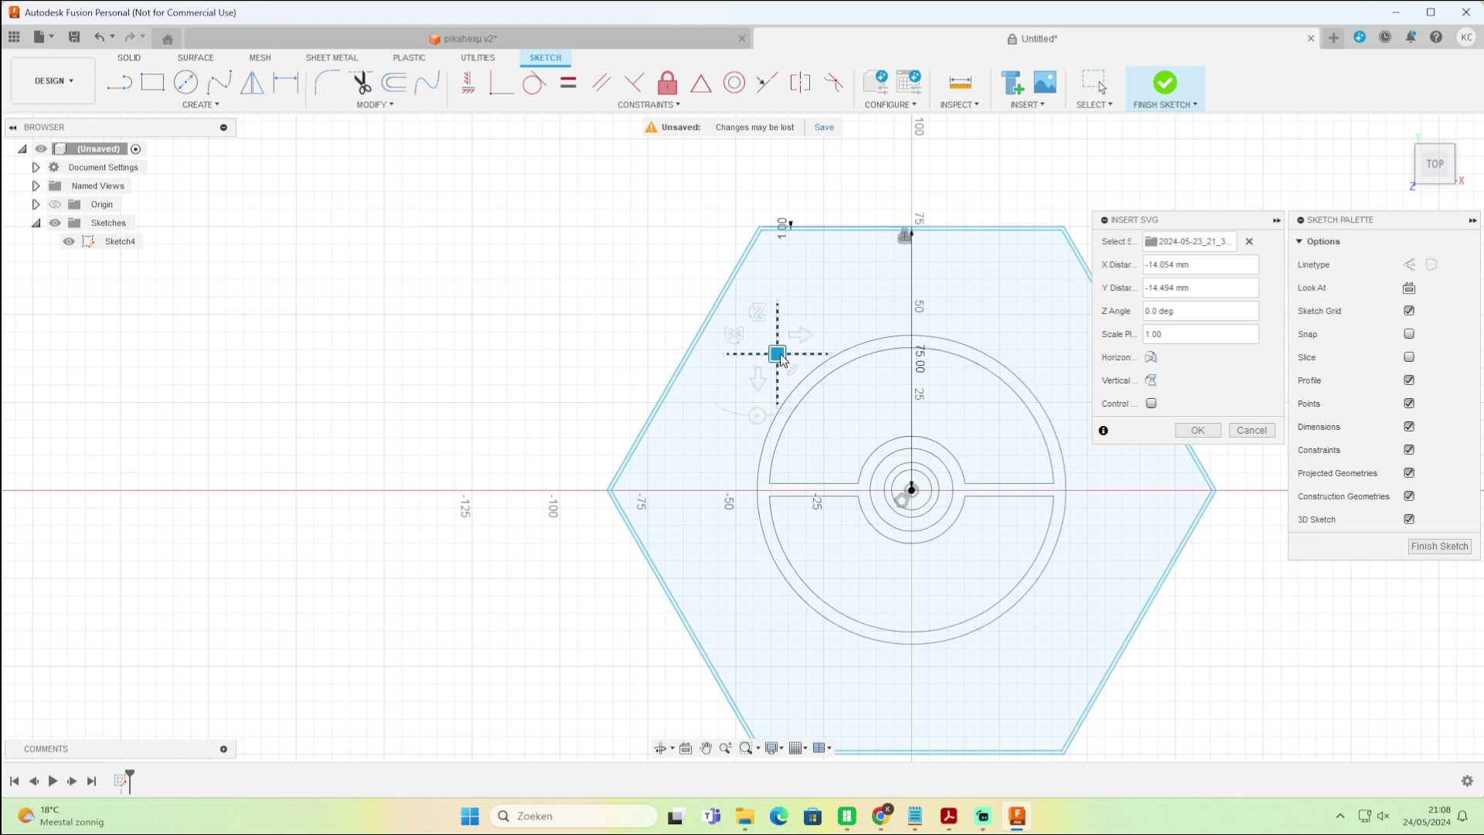
scroll(1278, 593, down, 2)
mouse_move(1279, 592)
middle_down()
mouse_move(983, 473)
mouse_move(1013, 474)
middle_up()
scroll(1074, 471, up, 3)
scroll(1056, 525, down, 3)
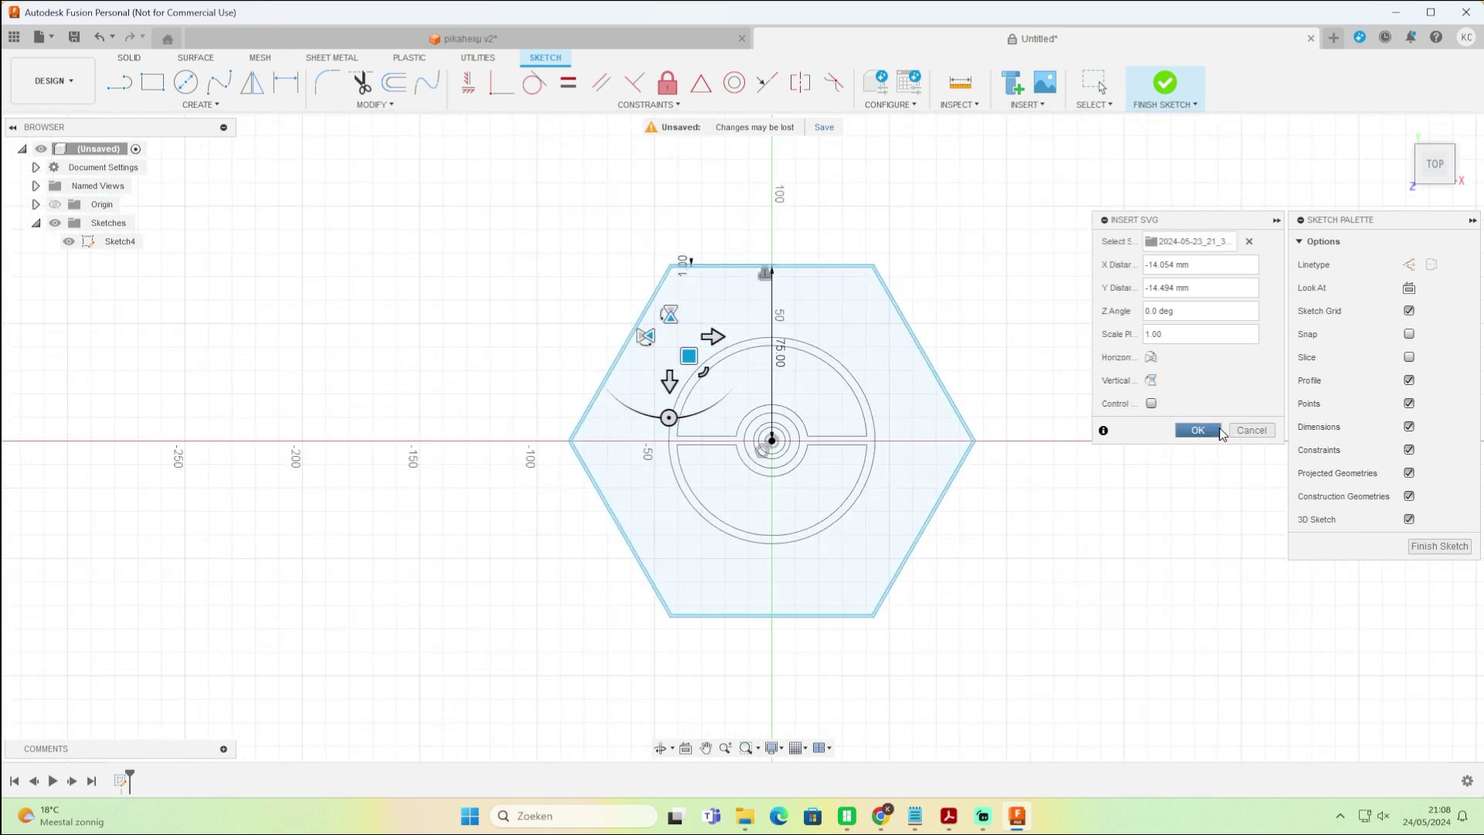
click(1197, 430)
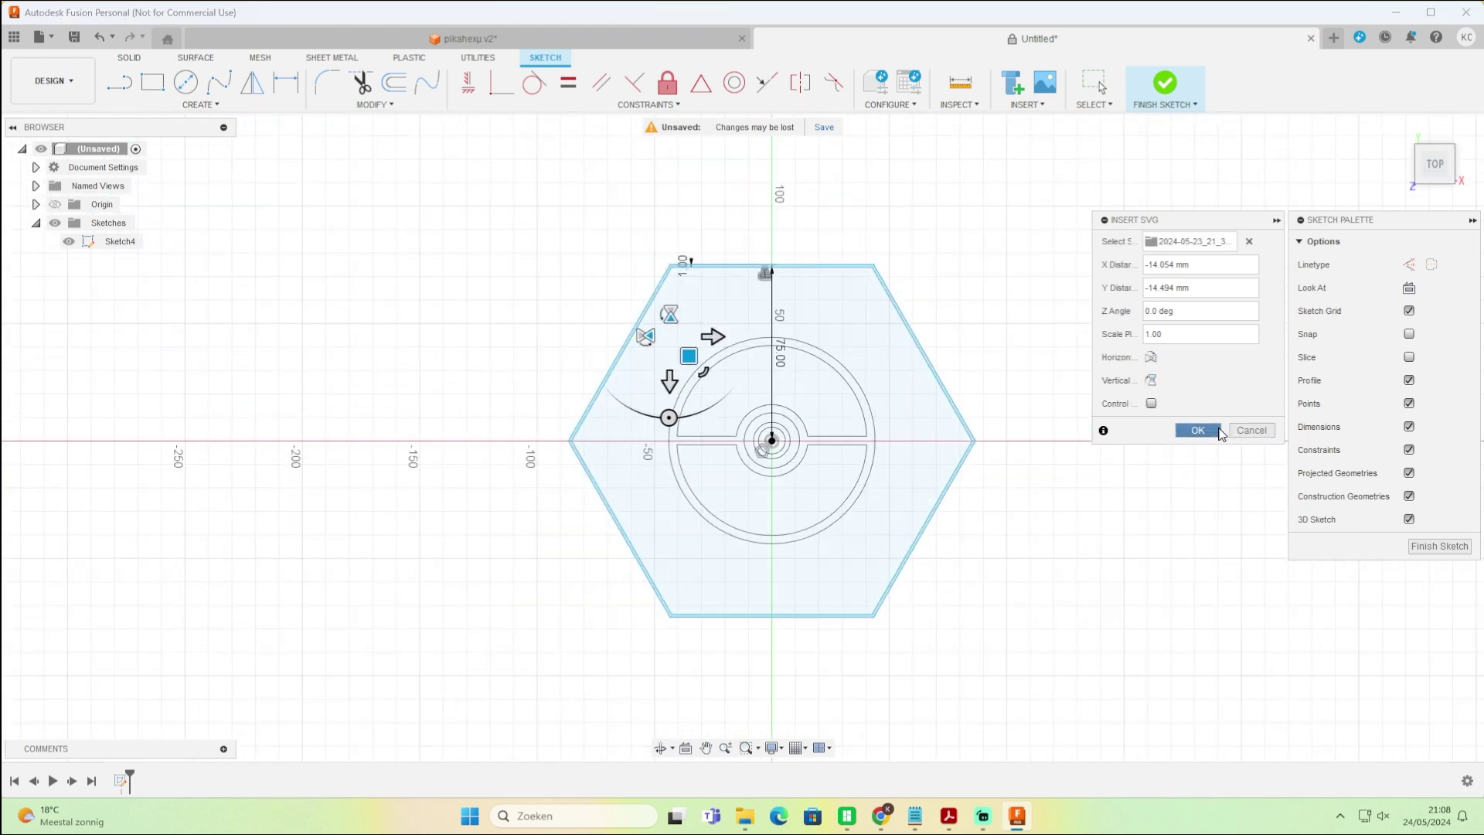
click(1437, 547)
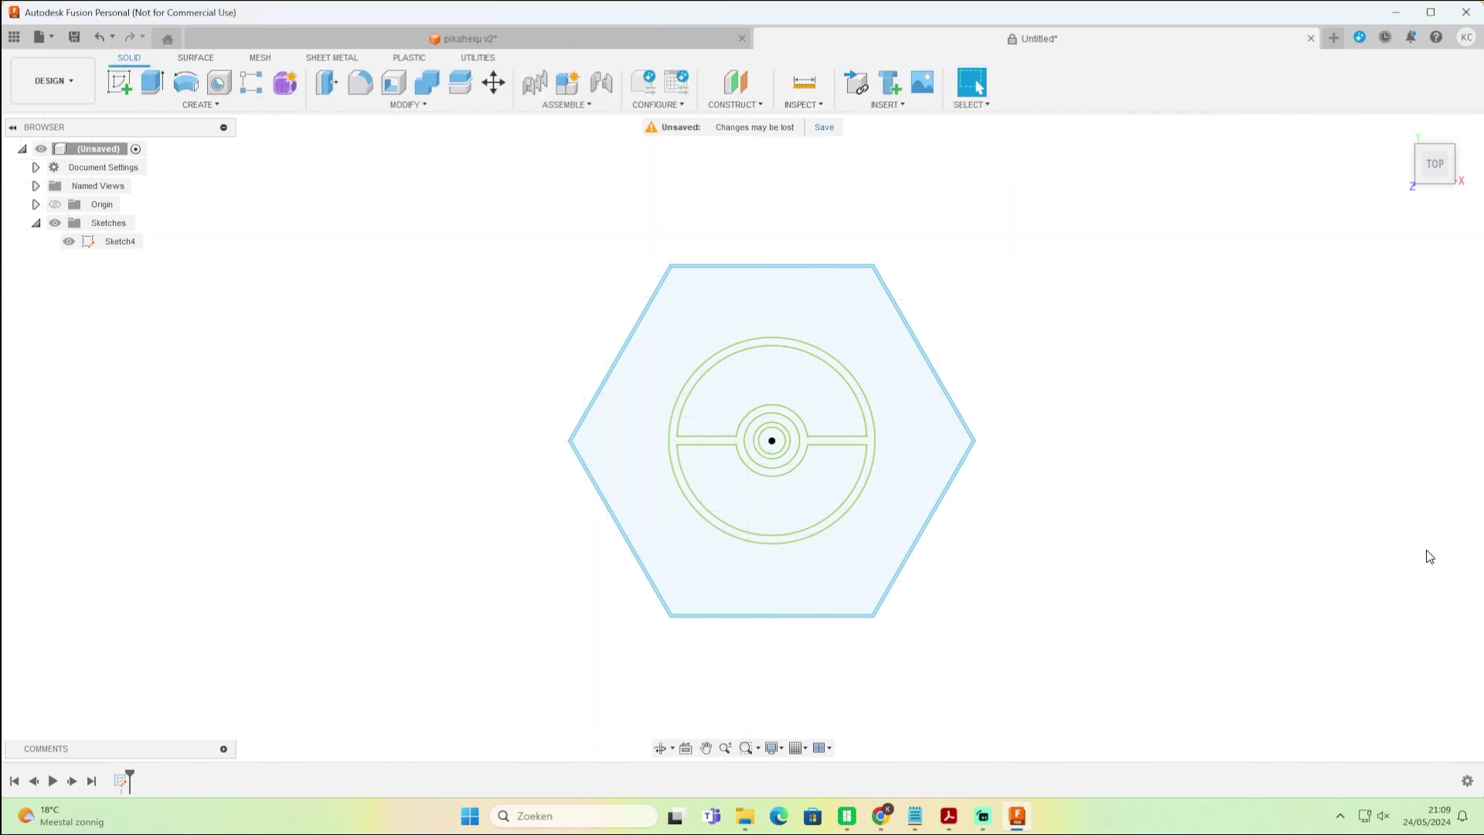
- Extrude all profiles of the hexagon and Pokeball sketch 15 mm as a new body
click(121, 246)
click(171, 318)
mouse_move(515, 193)
mouse_down()
mouse_move(840, 172)
mouse_move(976, 282)
mouse_move(1003, 609)
mouse_move(989, 656)
mouse_up()
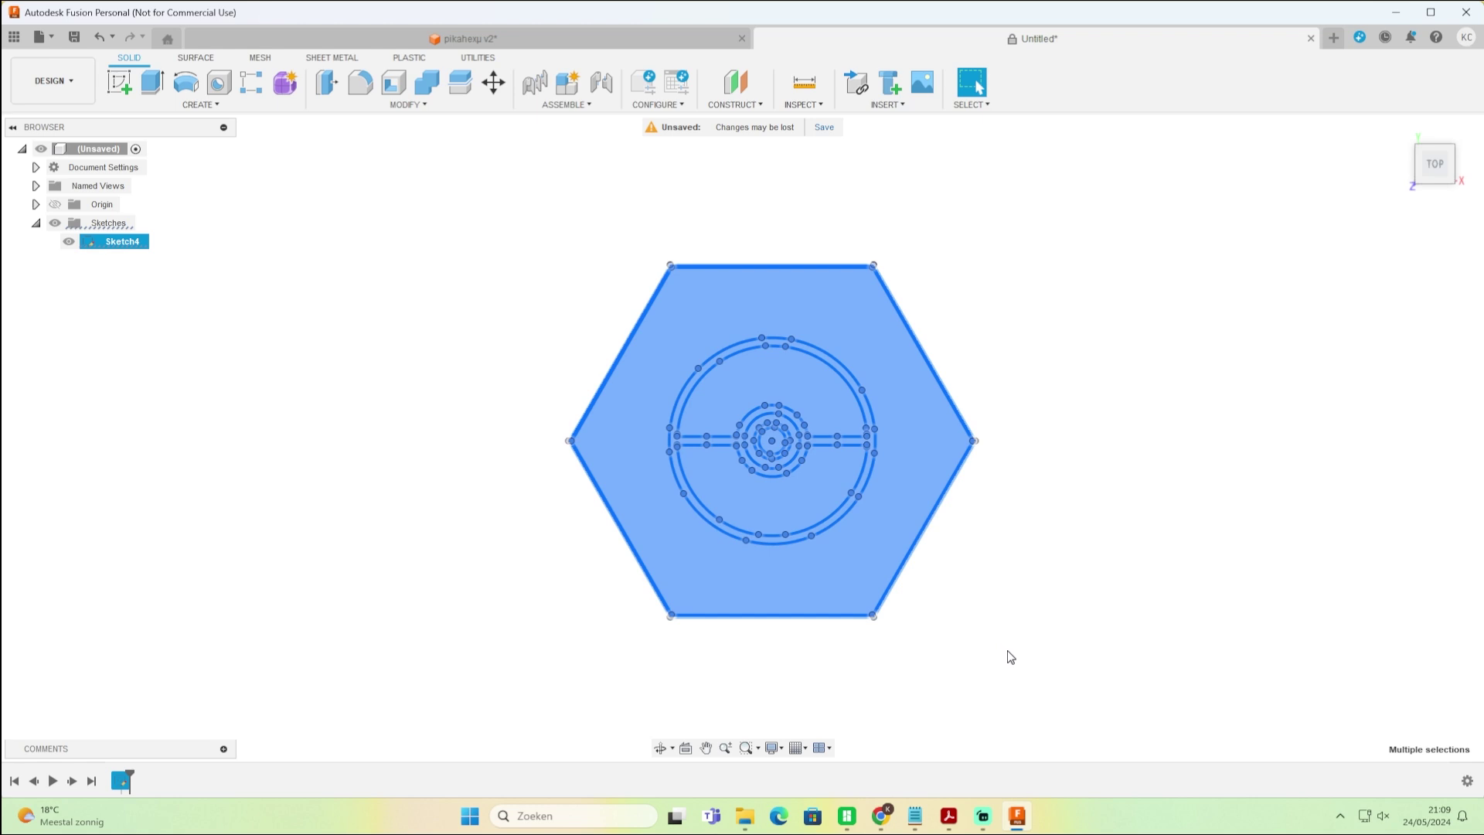
key(e)
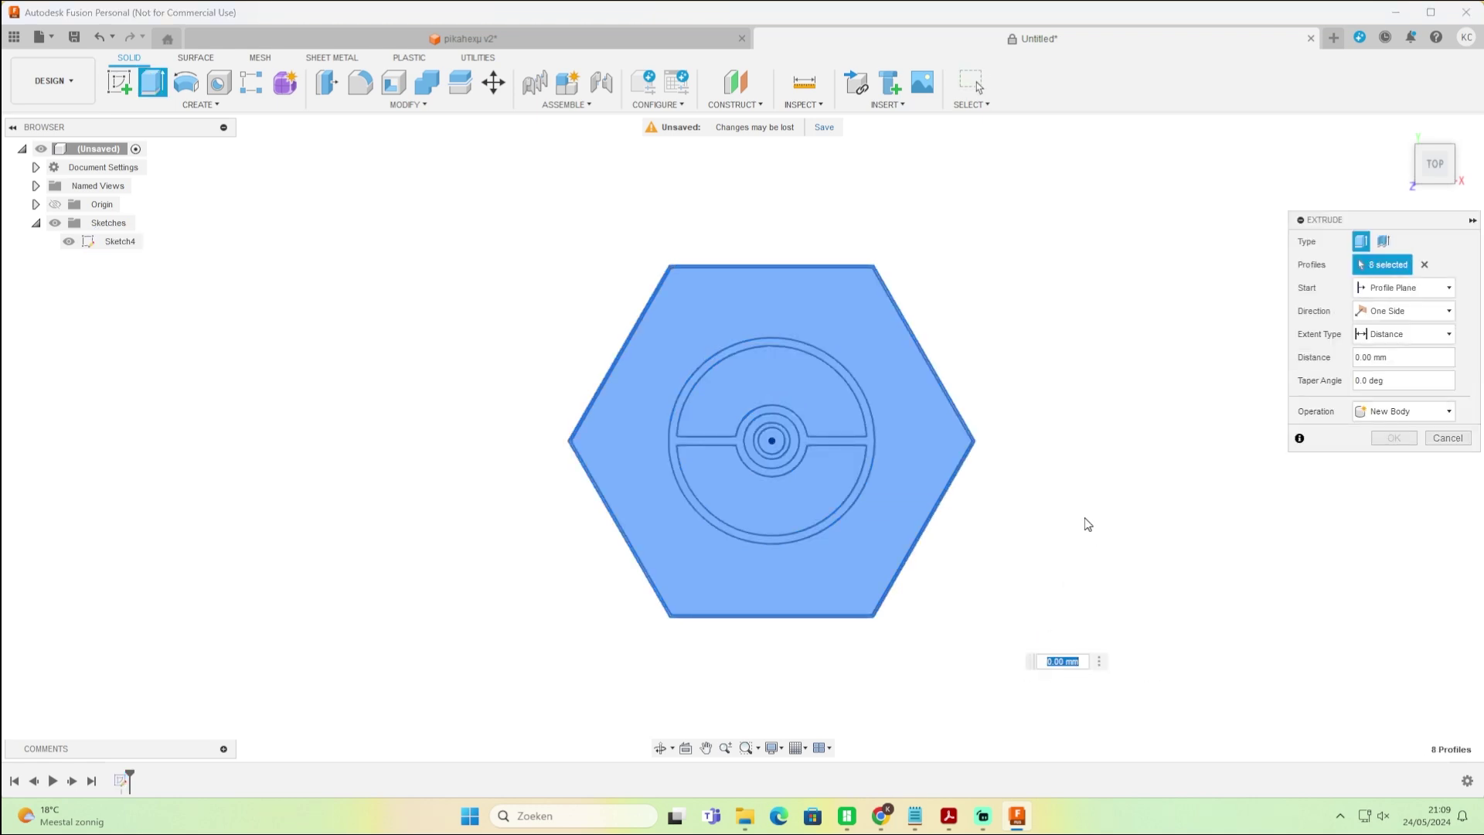
click(1436, 178)
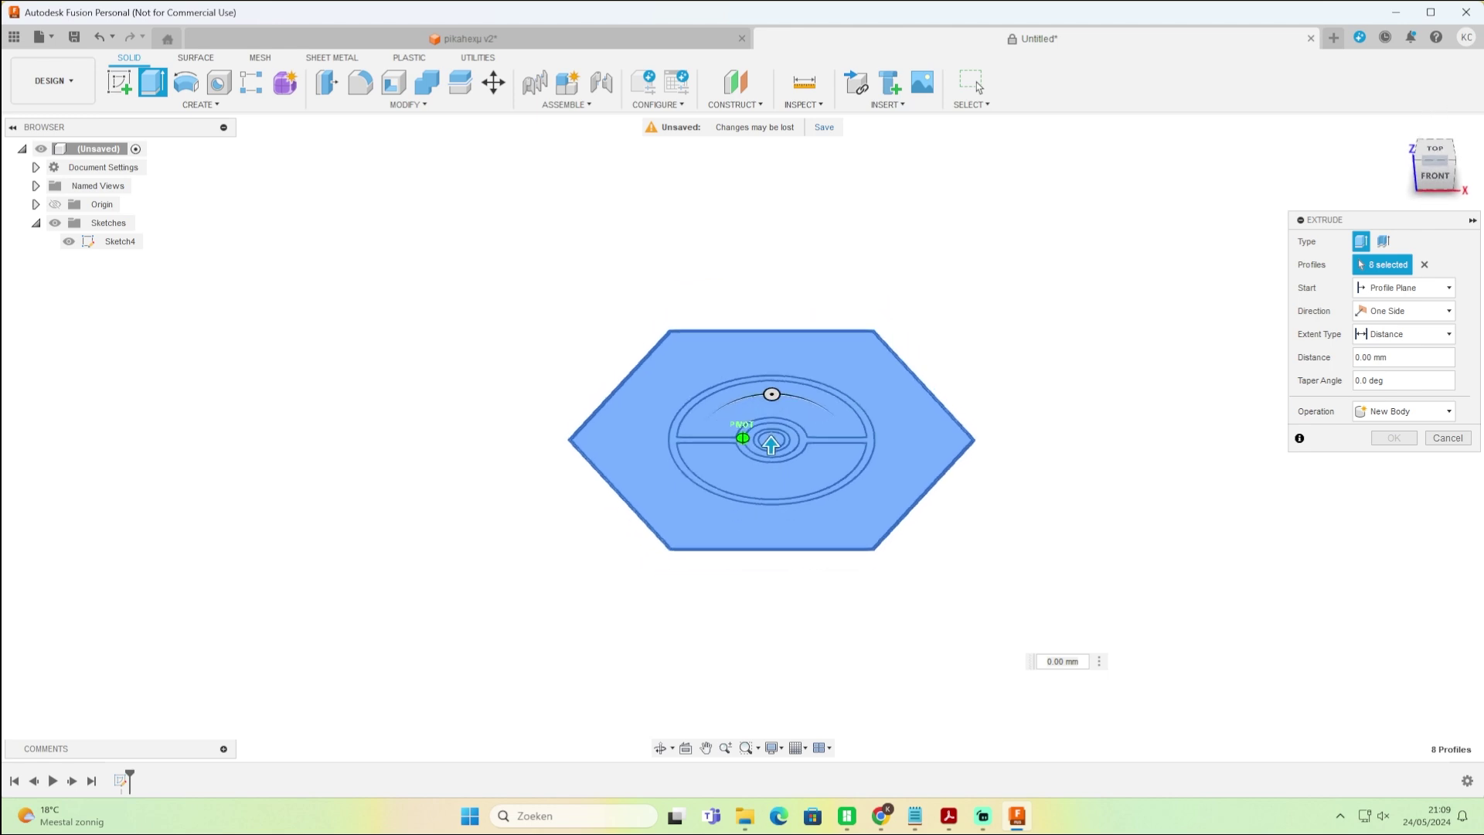
scroll(832, 415, up, 3)
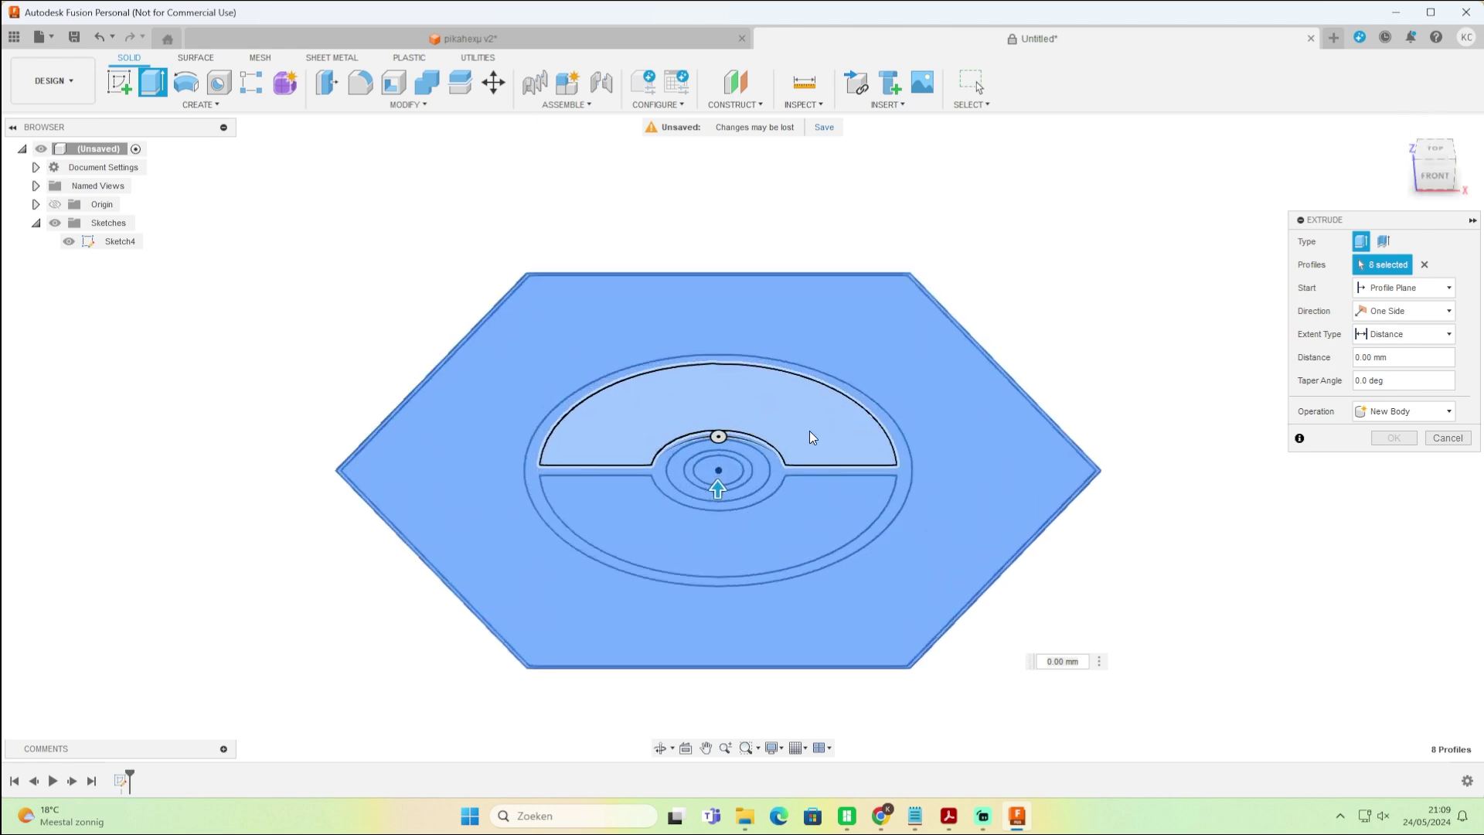
drag(718, 491, 722, 437)
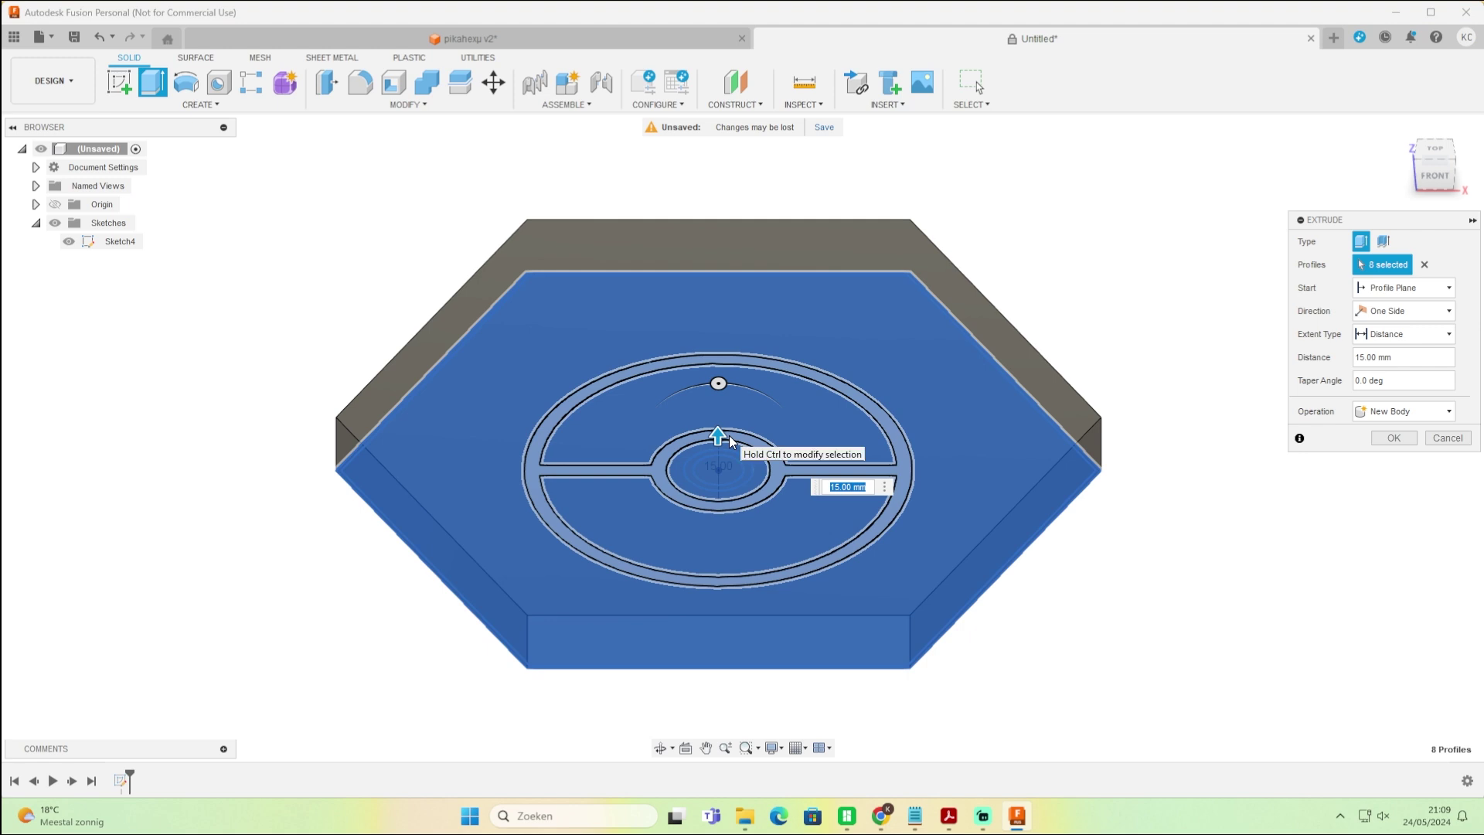
text(15)
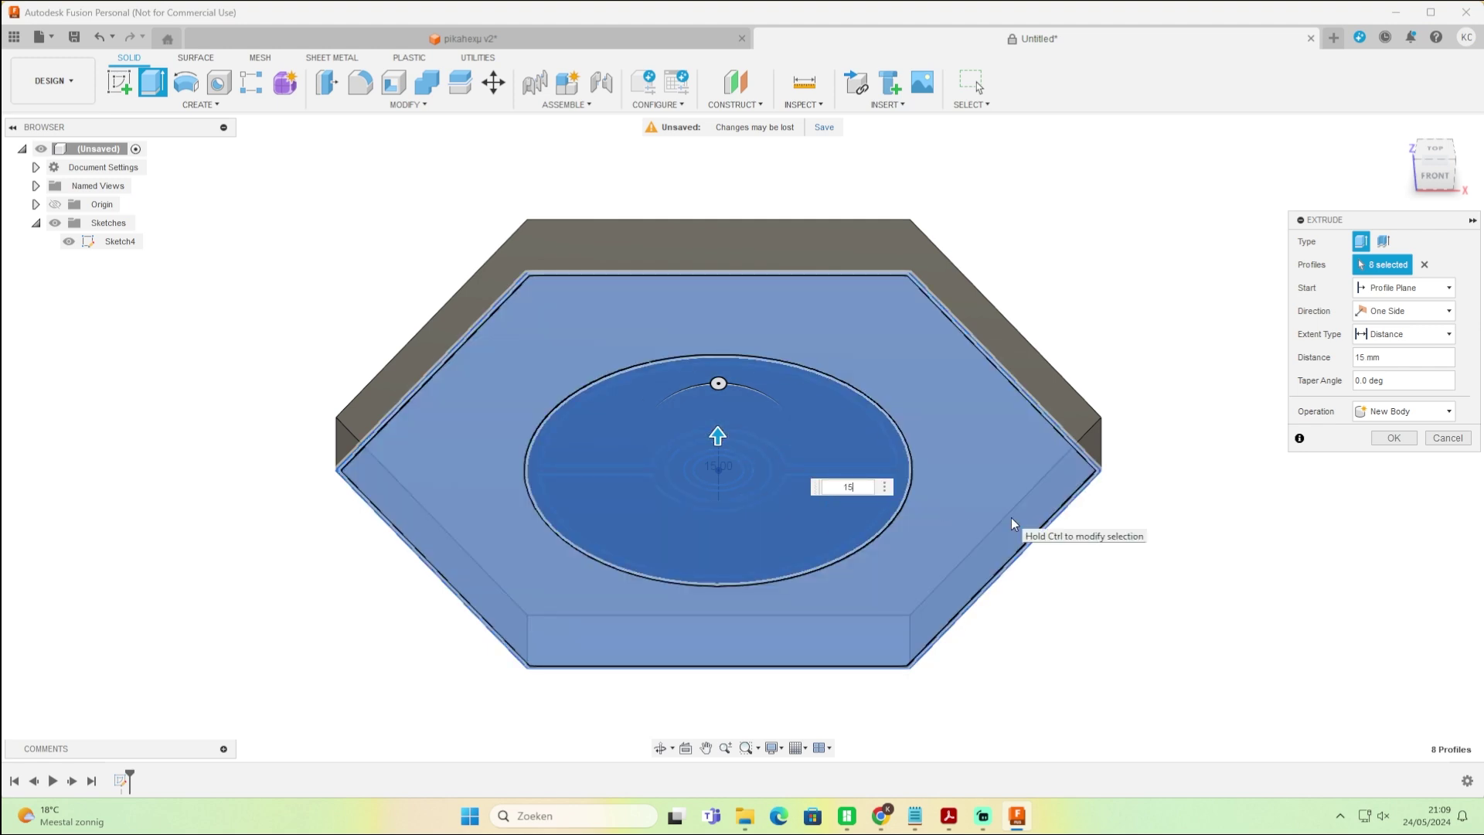
key(Return)
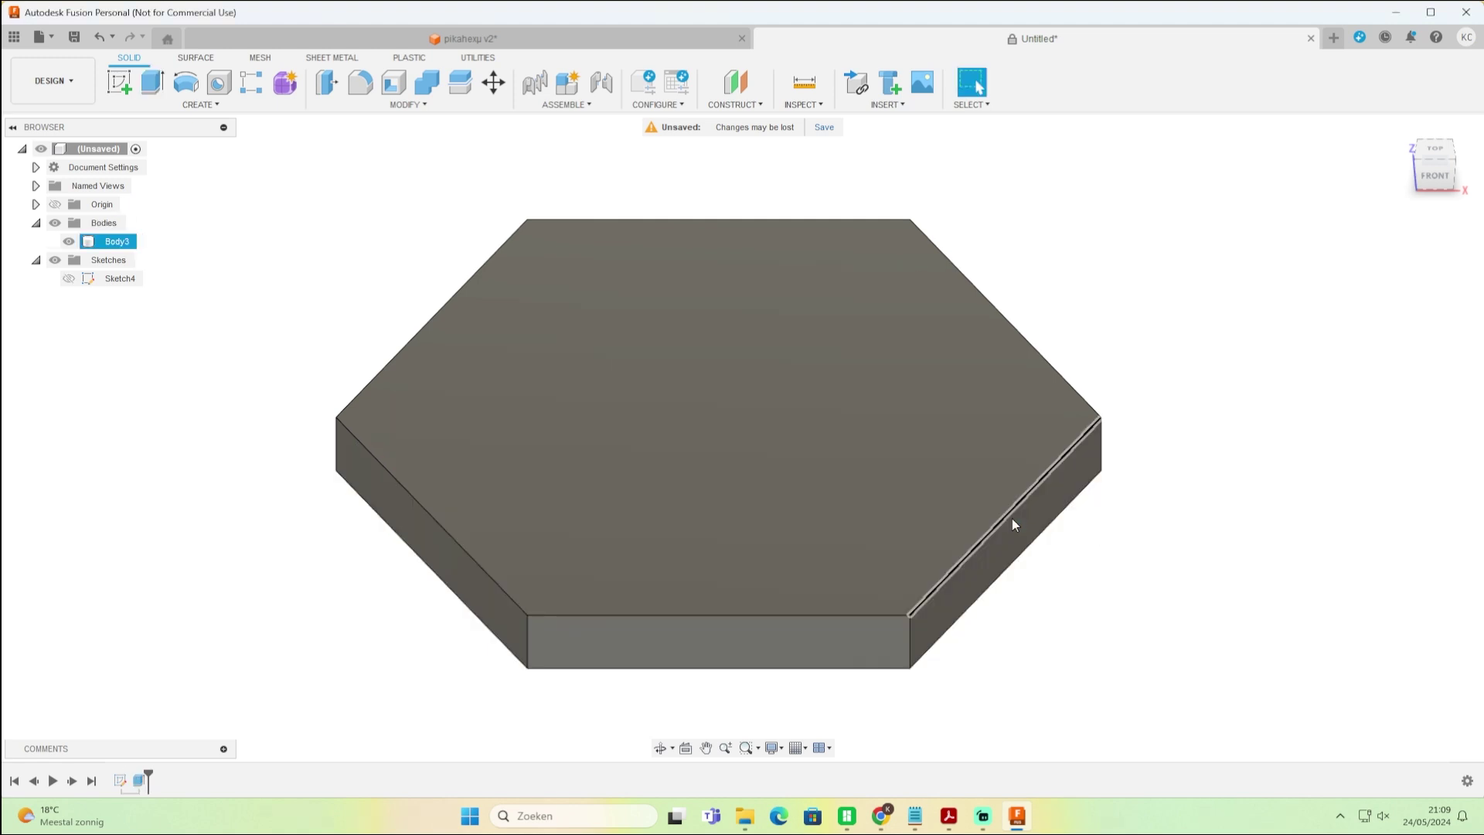
- Hide the extruded hexagon body and show its sketch again
mouse_move(1438, 155)
mouse_down()
mouse_move(1434, 216)
mouse_move(1391, 215)
mouse_move(1360, 153)
mouse_move(1383, 205)
mouse_move(1405, 189)
mouse_up()
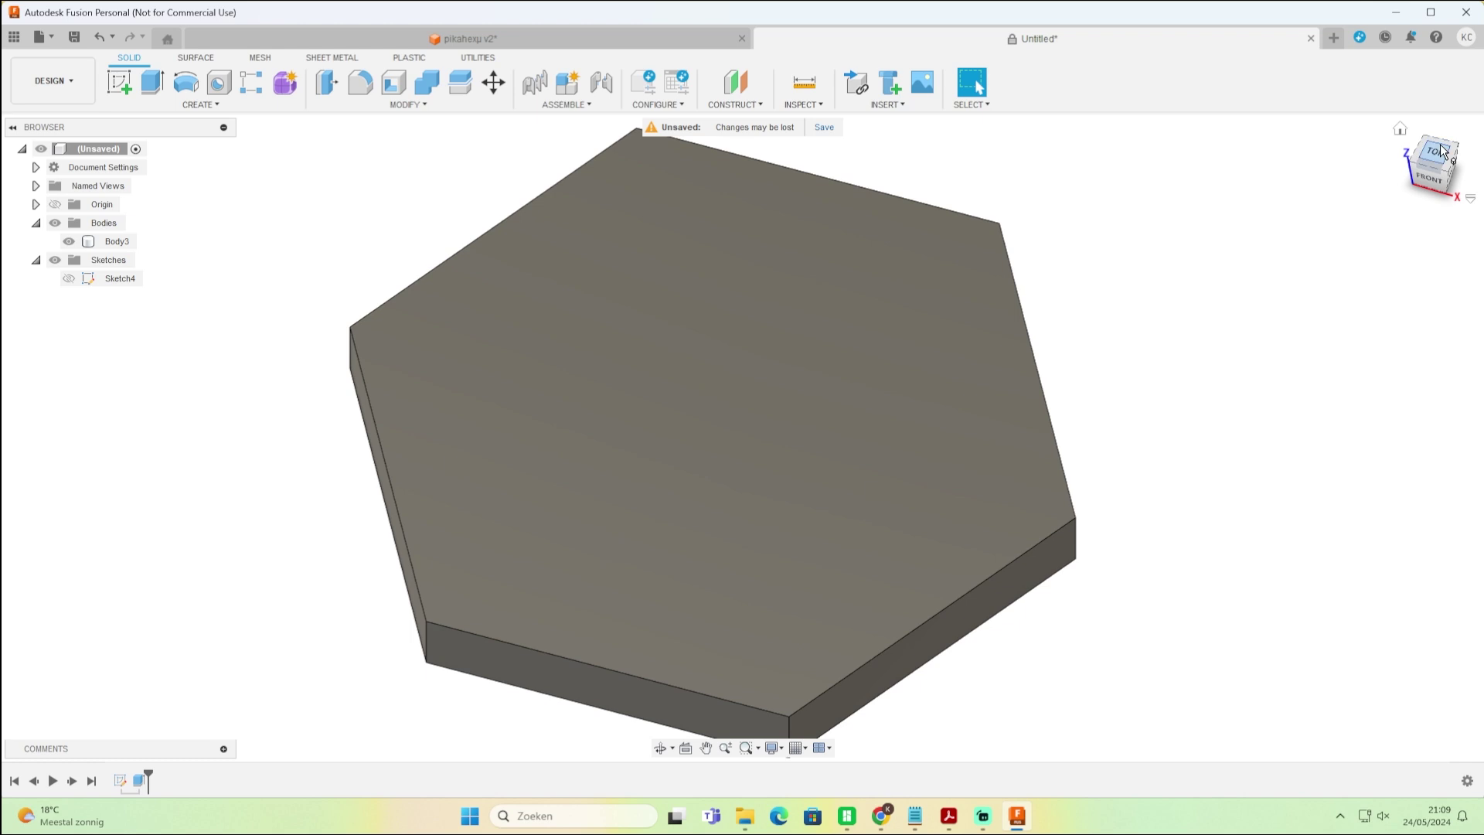
scroll(1355, 295, down, 5)
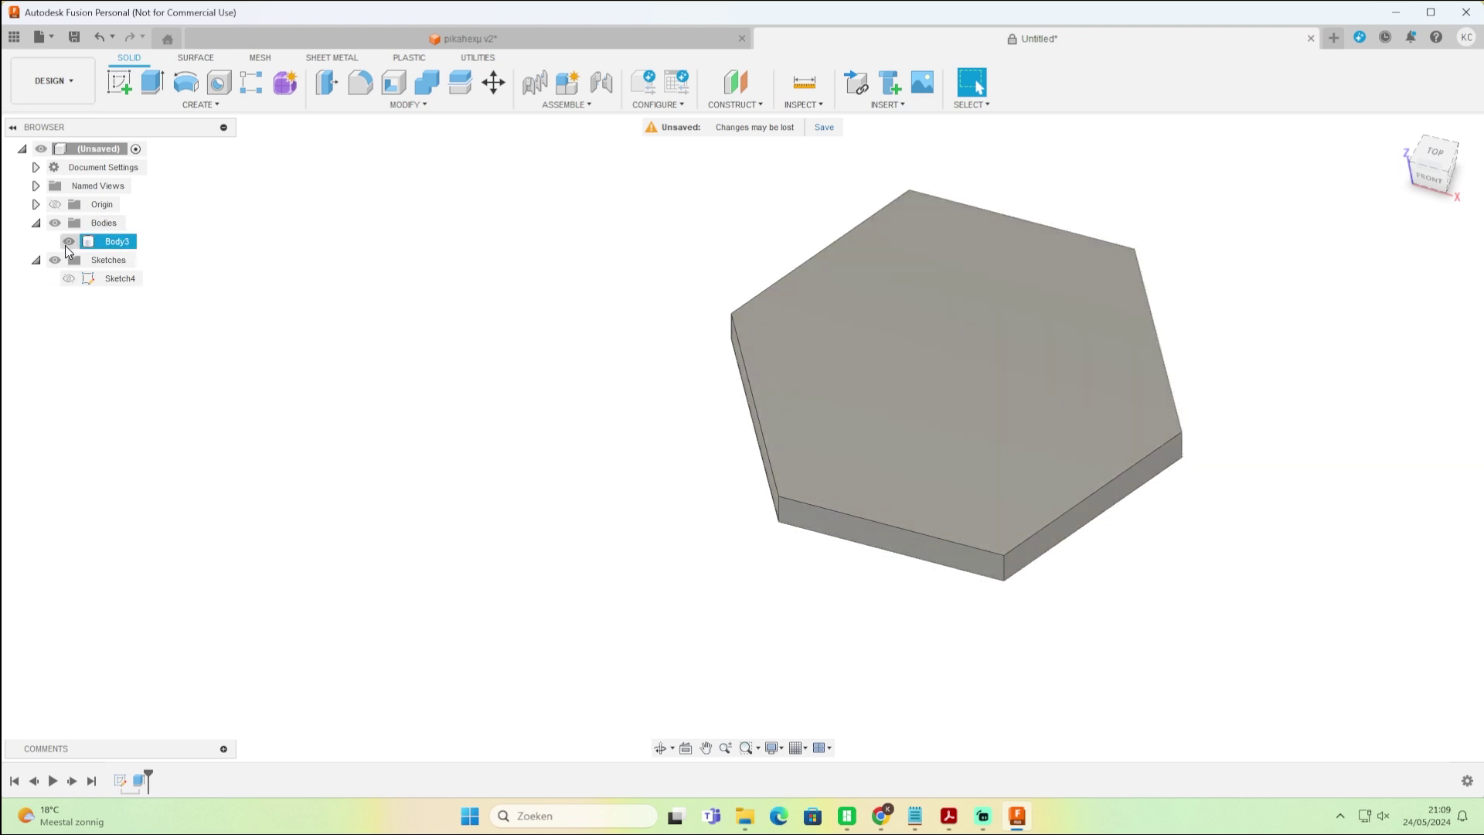
click(68, 242)
click(68, 242)
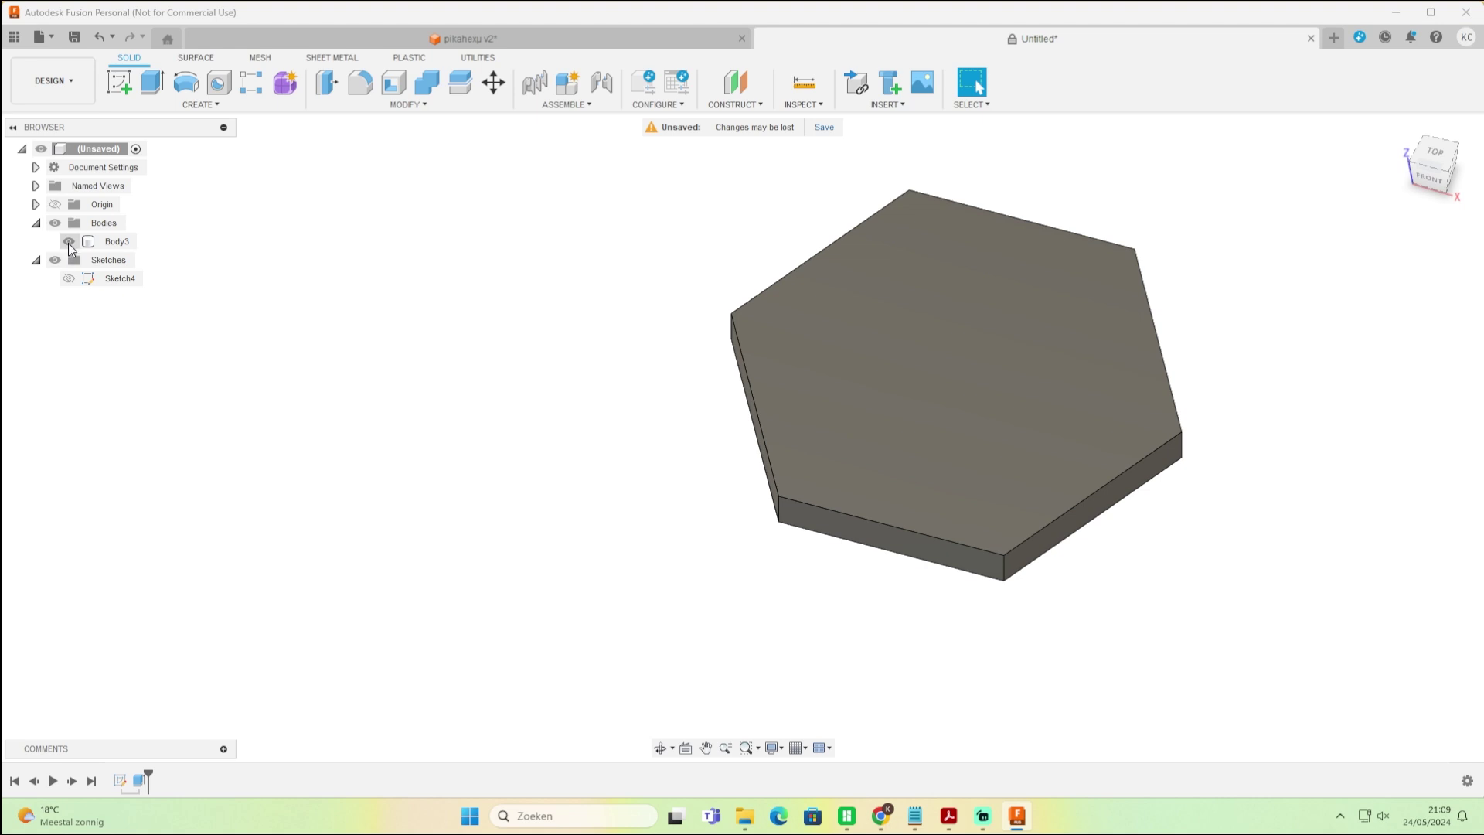
click(68, 243)
click(68, 279)
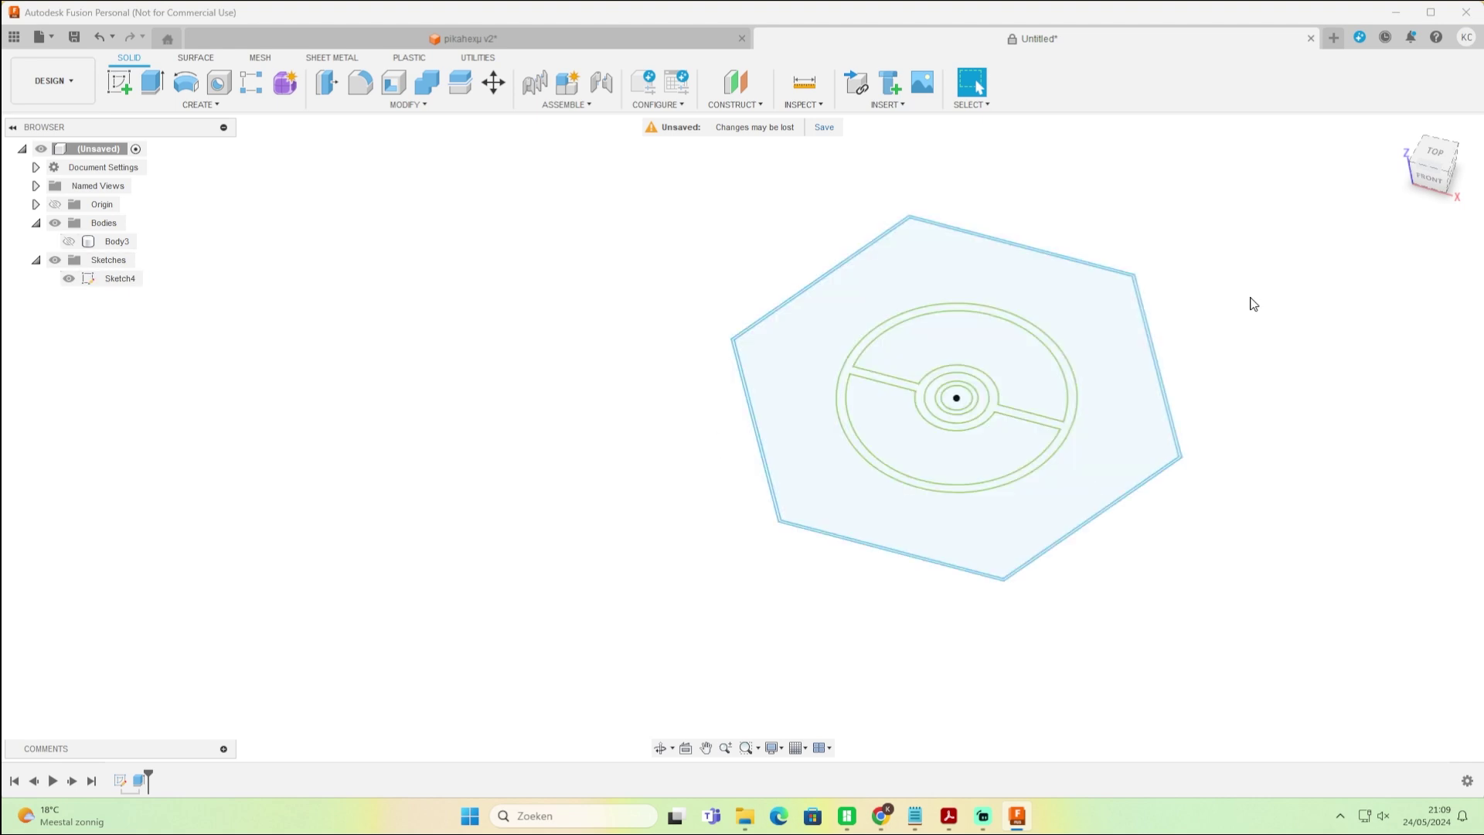
- Select the thin border profile around the hexagon sketch and set up an extrusion of 15.6 mm
scroll(1245, 325, up, 5)
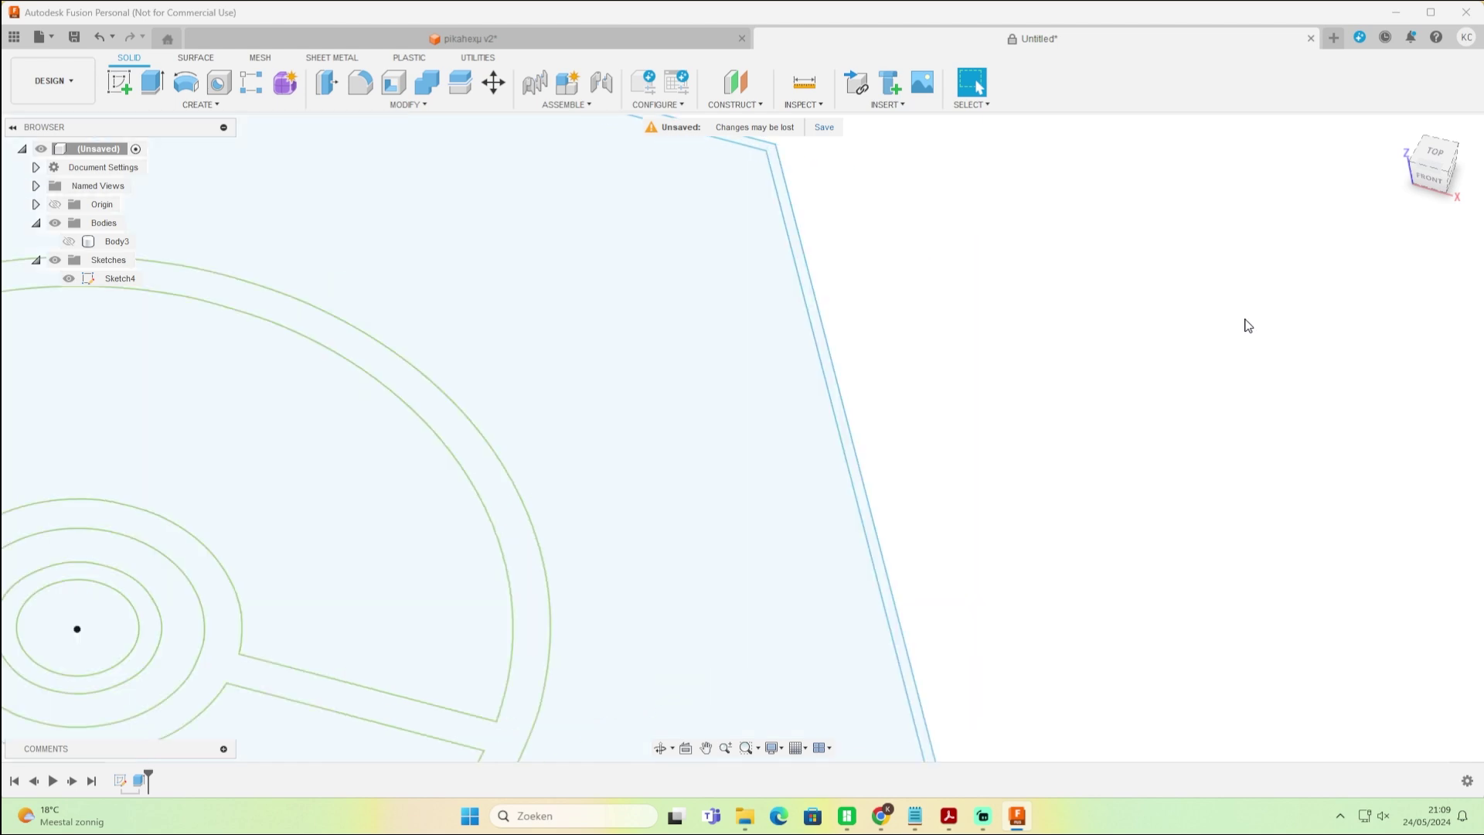
click(844, 425)
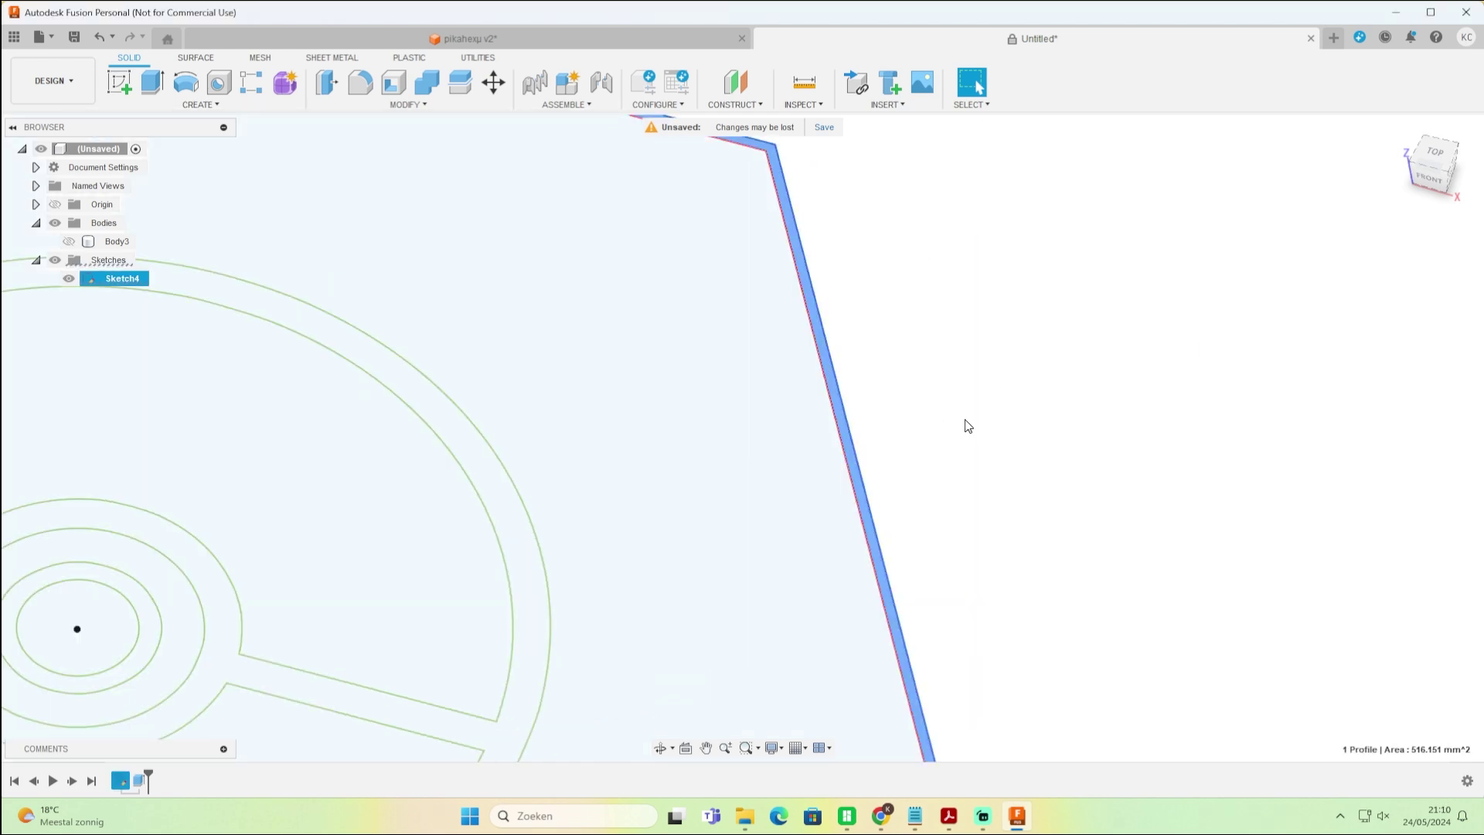
scroll(970, 425, down, 5)
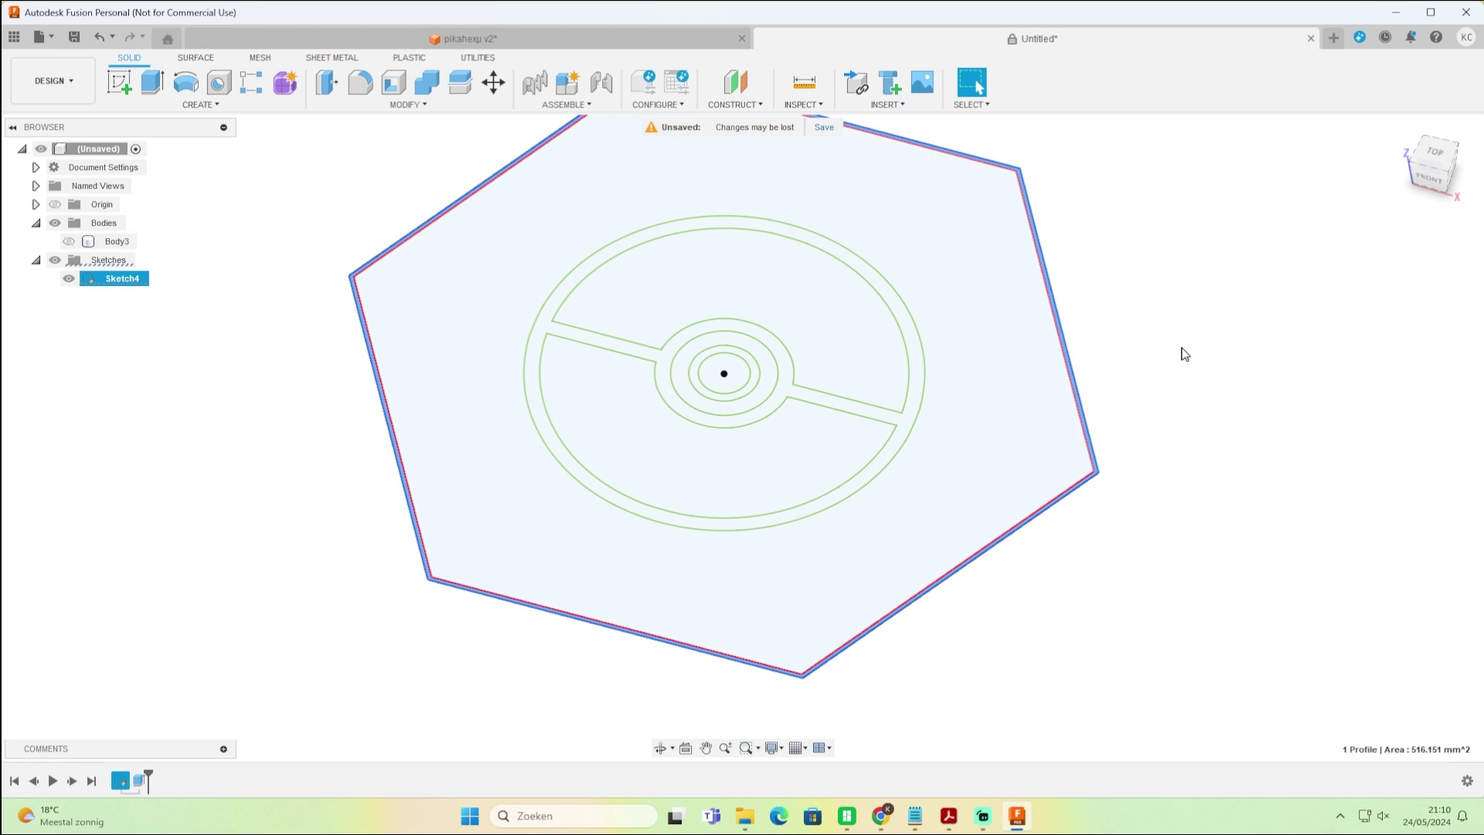
scroll(1183, 354, down, 3)
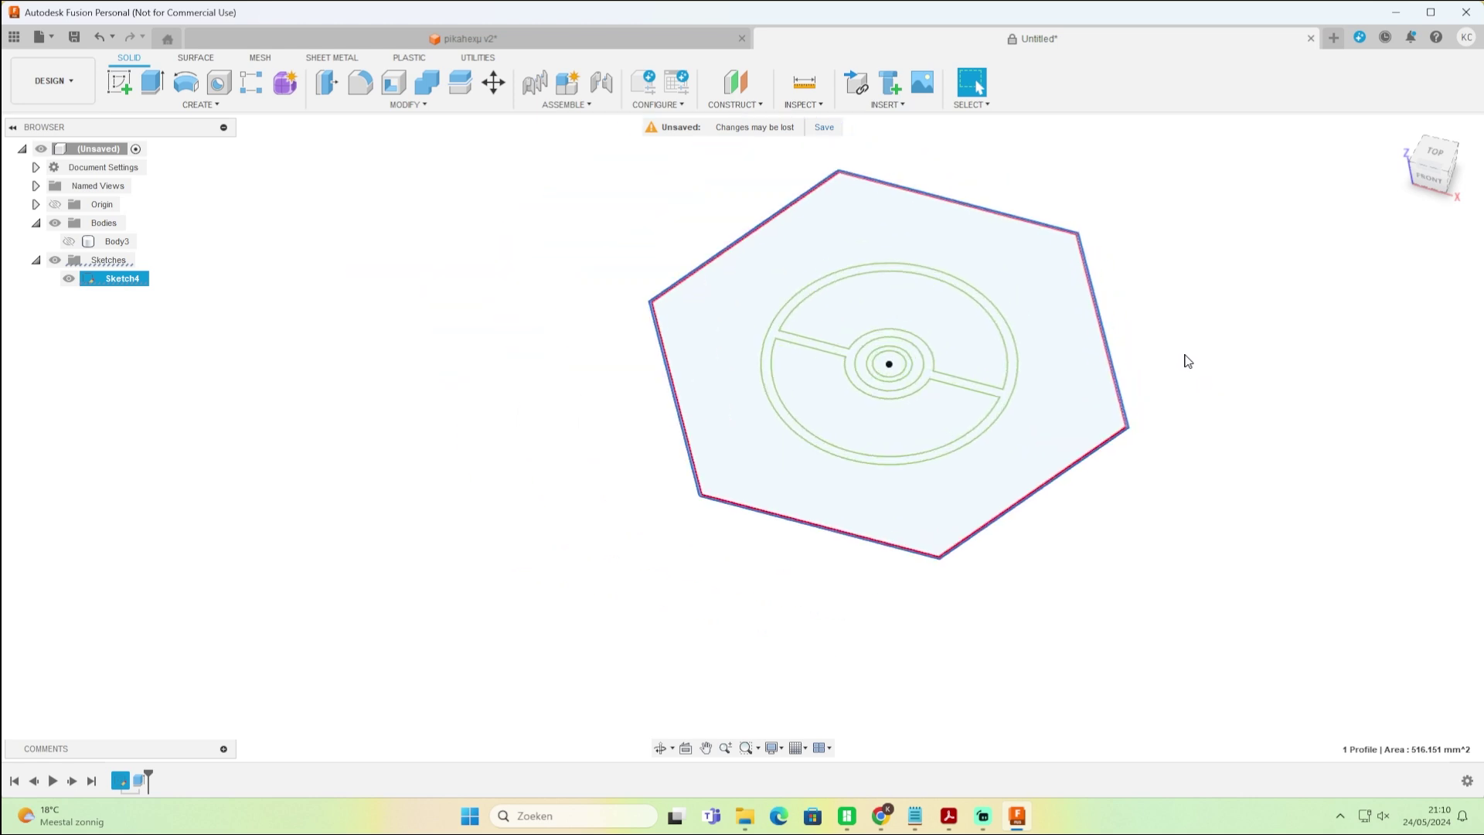
key(e)
text(15.6)
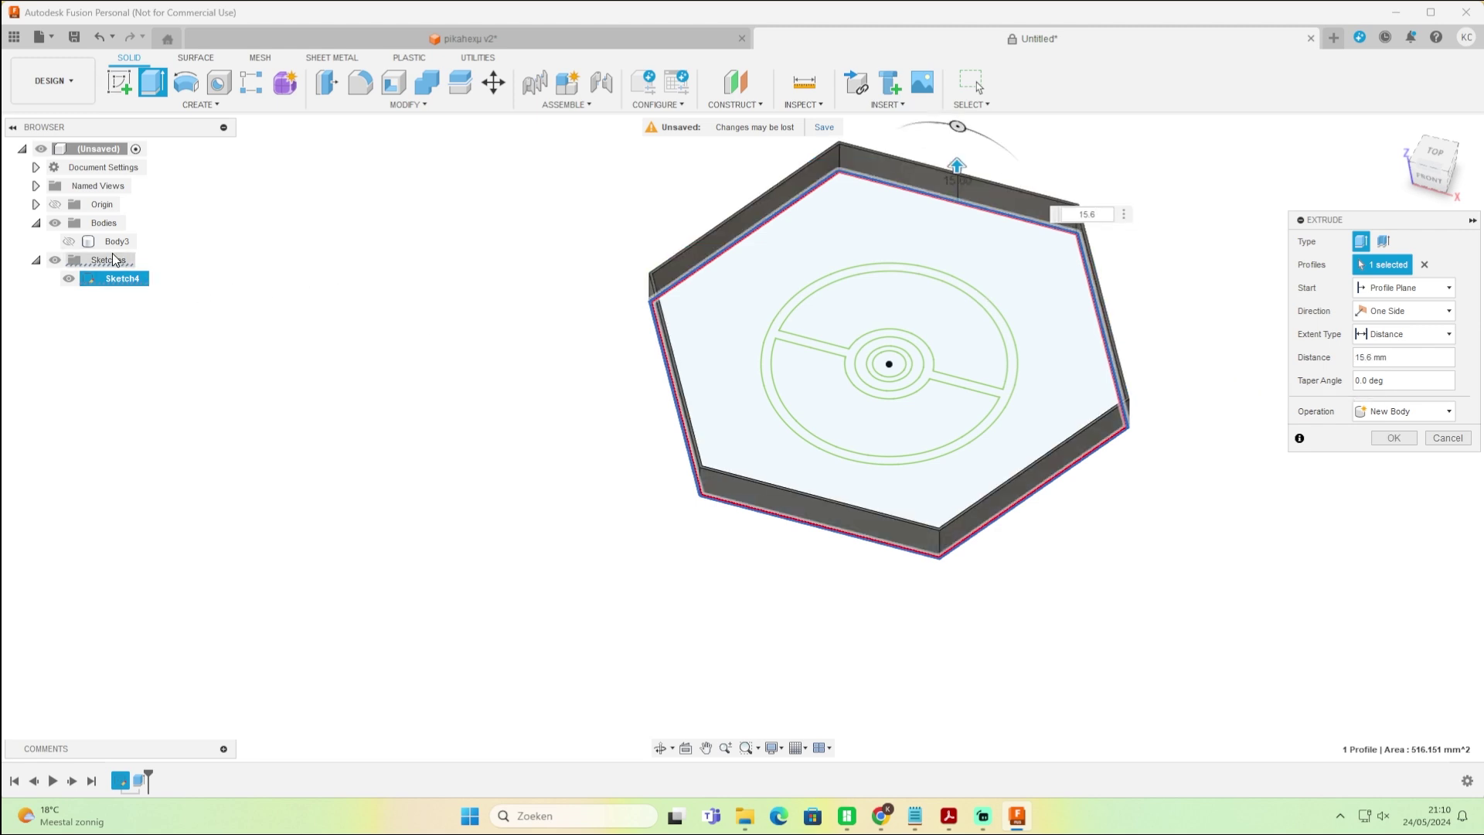
- Show the hexagon body again and complete the border extrusion with the Join operation
click(69, 242)
middle_drag(1245, 498, 1051, 542)
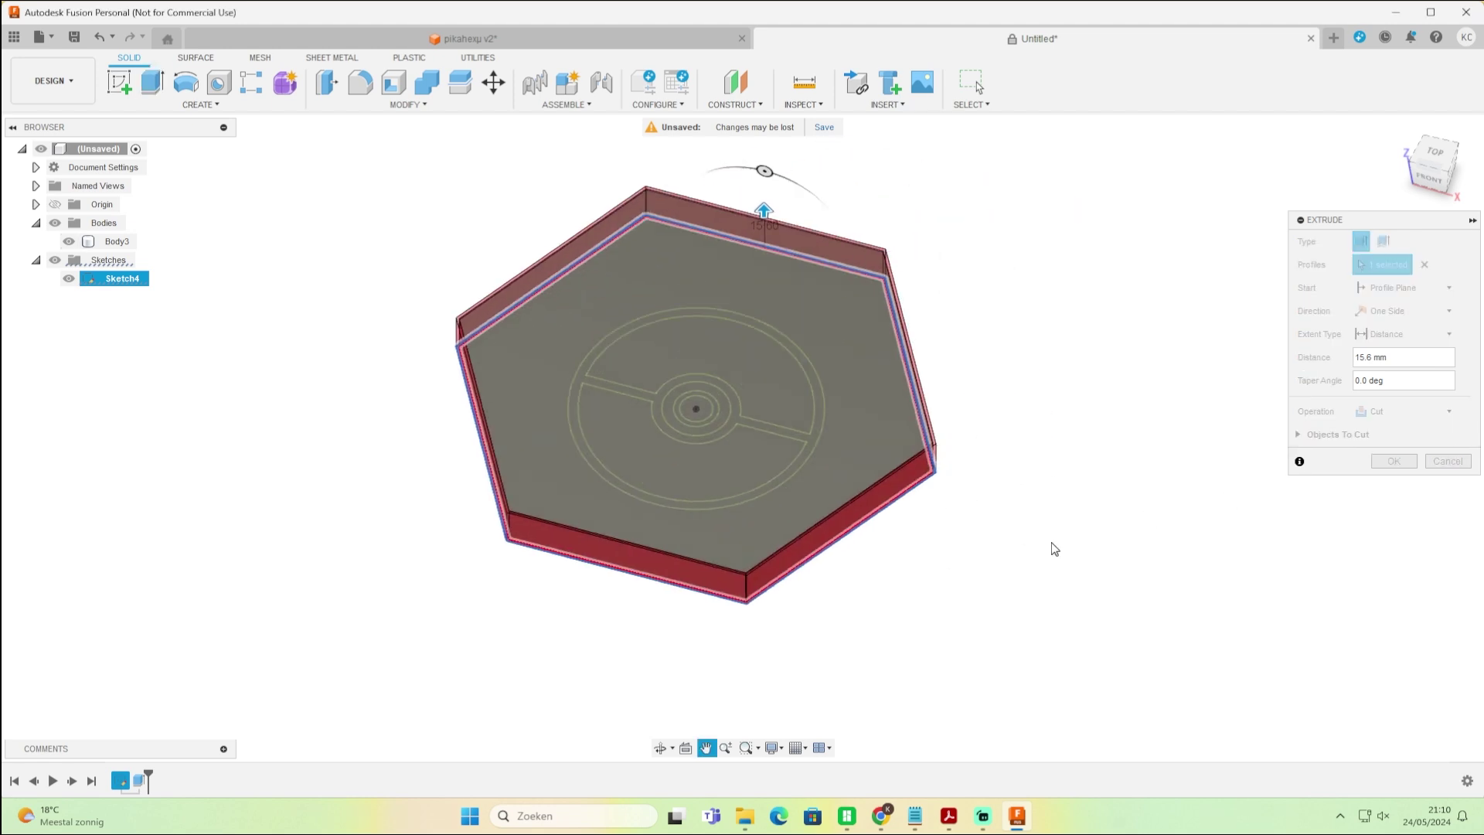
scroll(1046, 540, down, 4)
scroll(1042, 535, up, 6)
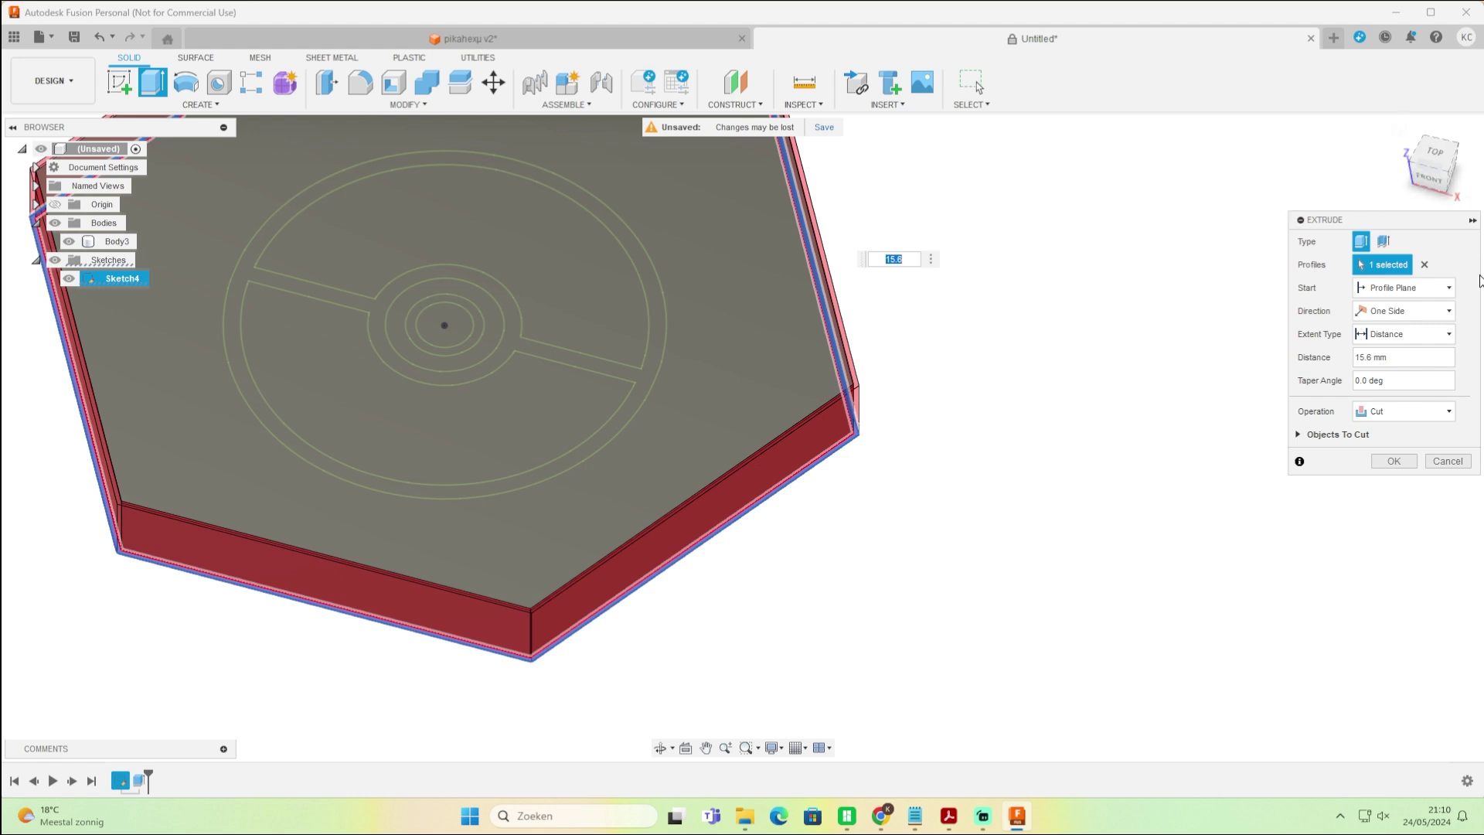
click(1397, 413)
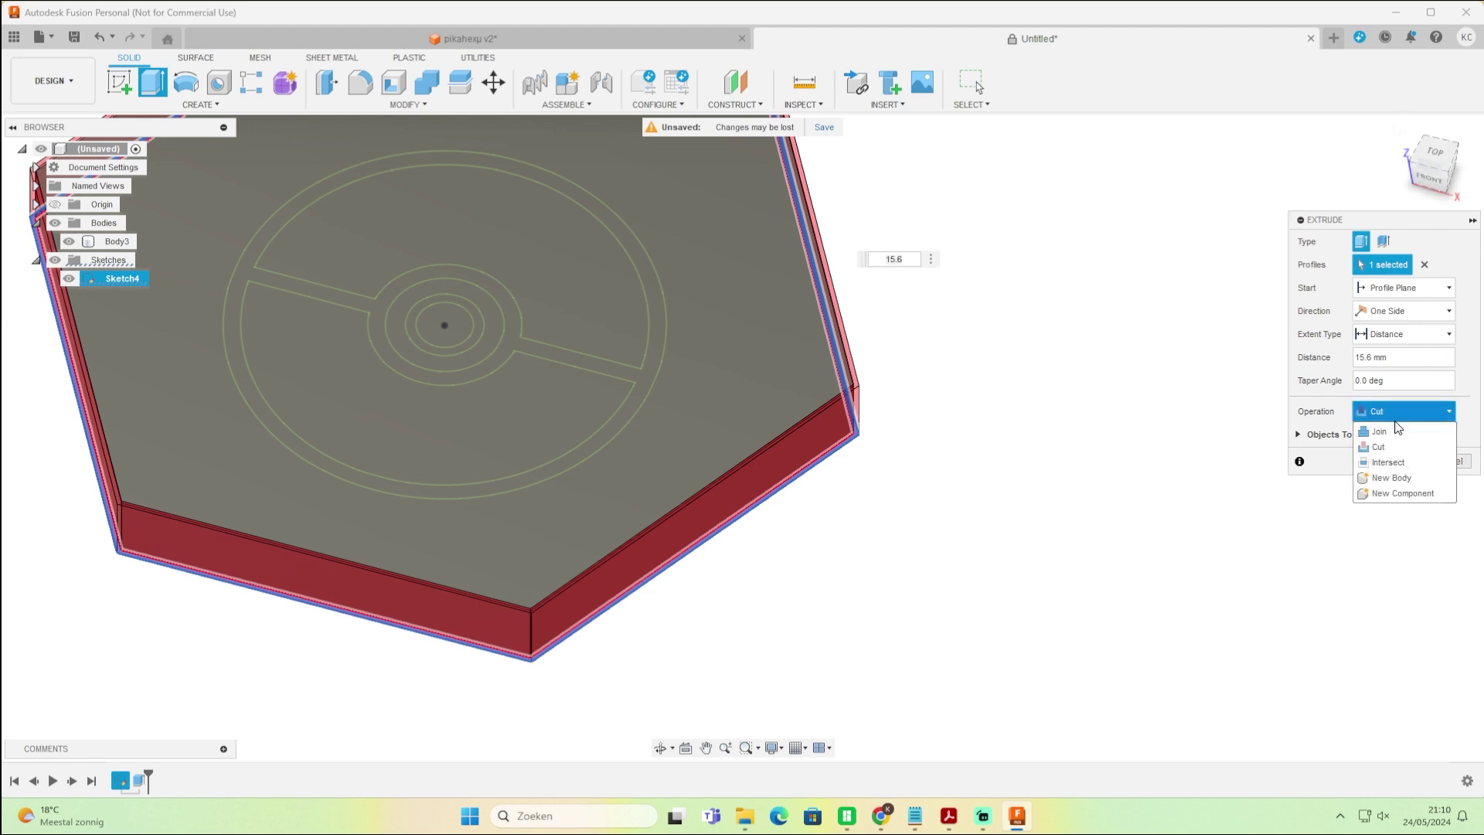
click(1382, 431)
scroll(1126, 461, down, 2)
scroll(899, 526, up, 2)
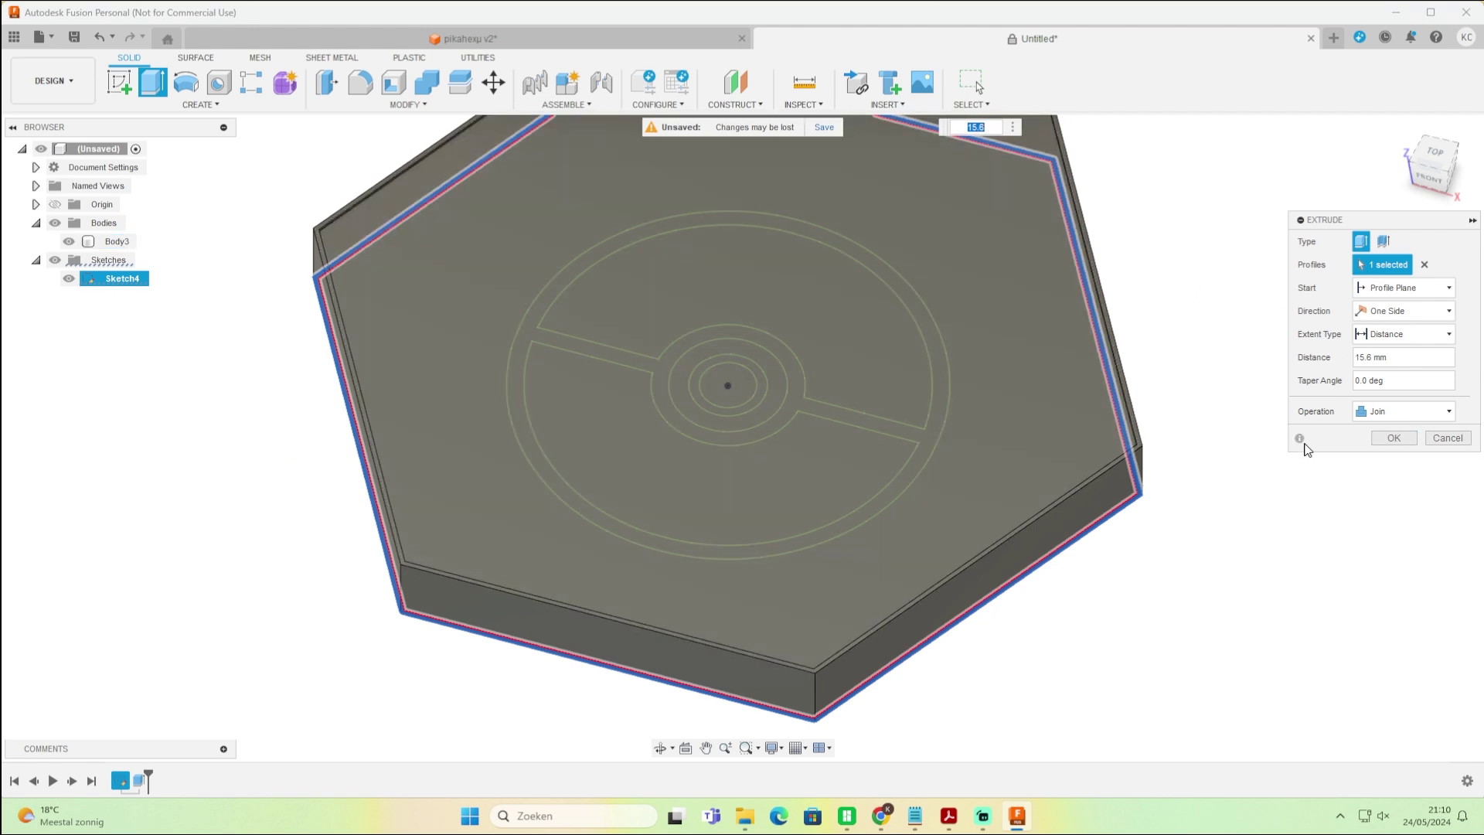
click(1407, 438)
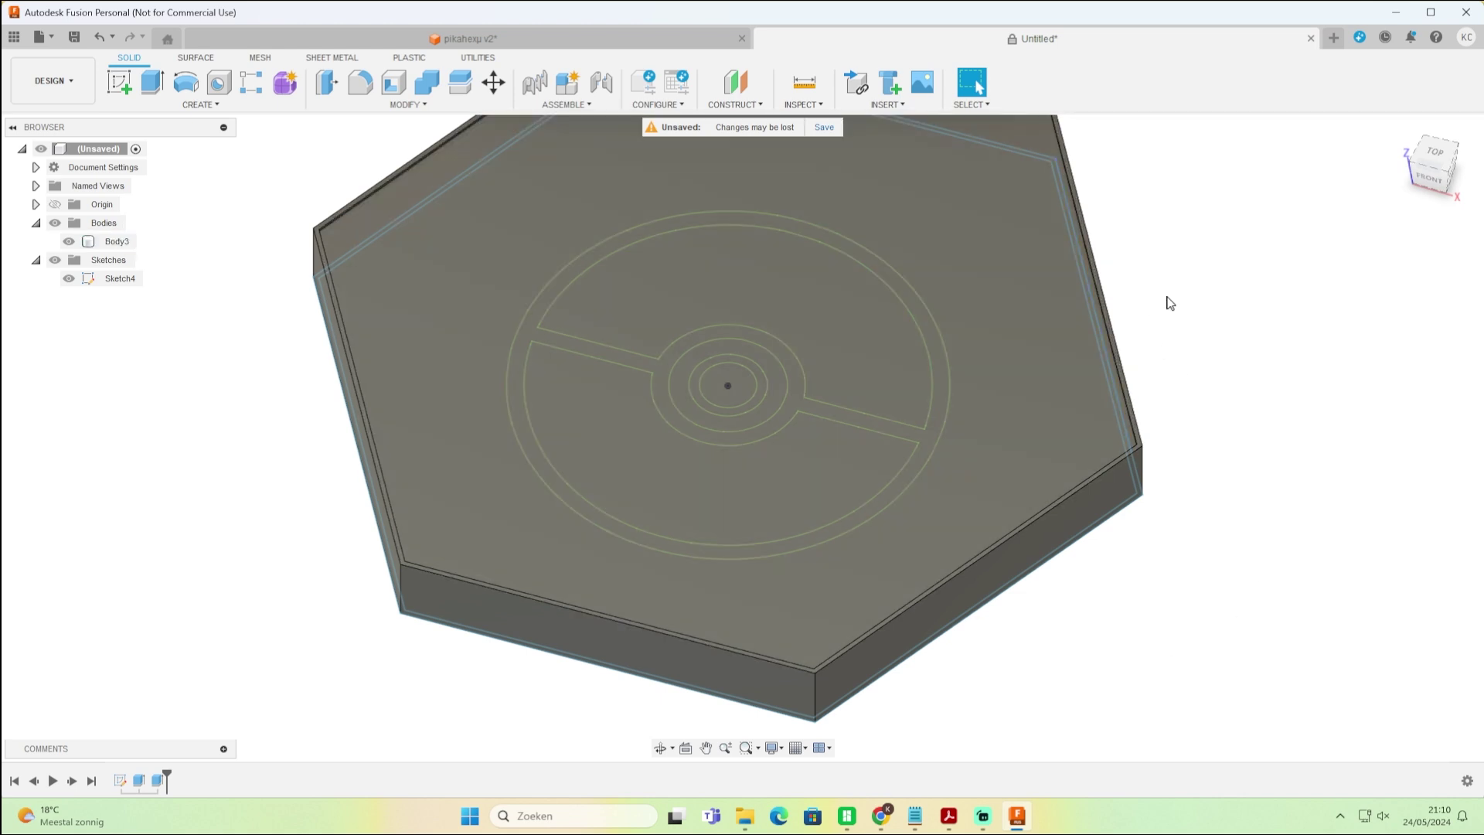
- Change the border extrusion's operation to New Body and toggle the visibility of the hexagon and border bodies
double_click(159, 781)
click(1402, 411)
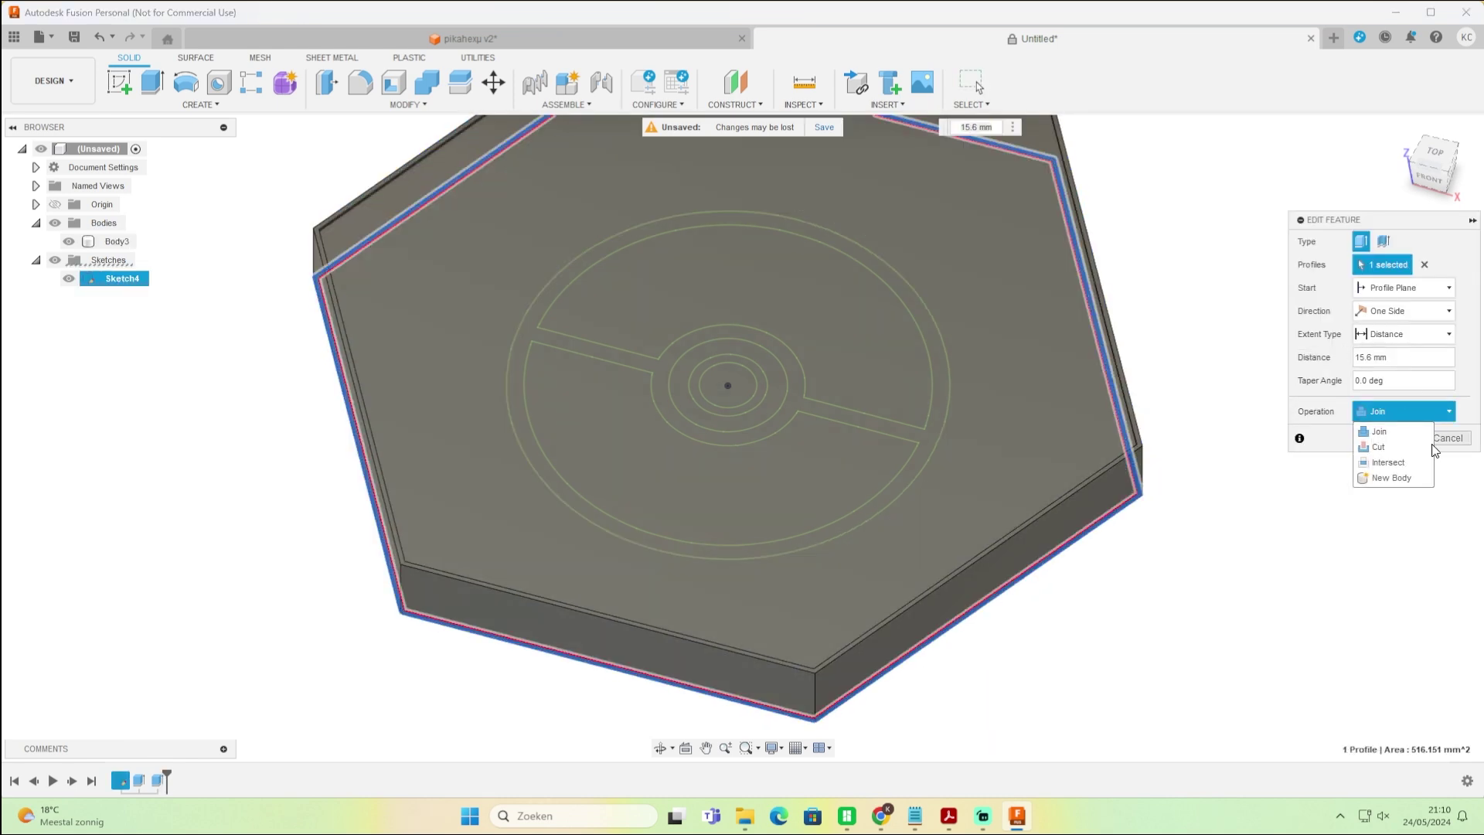
click(1391, 478)
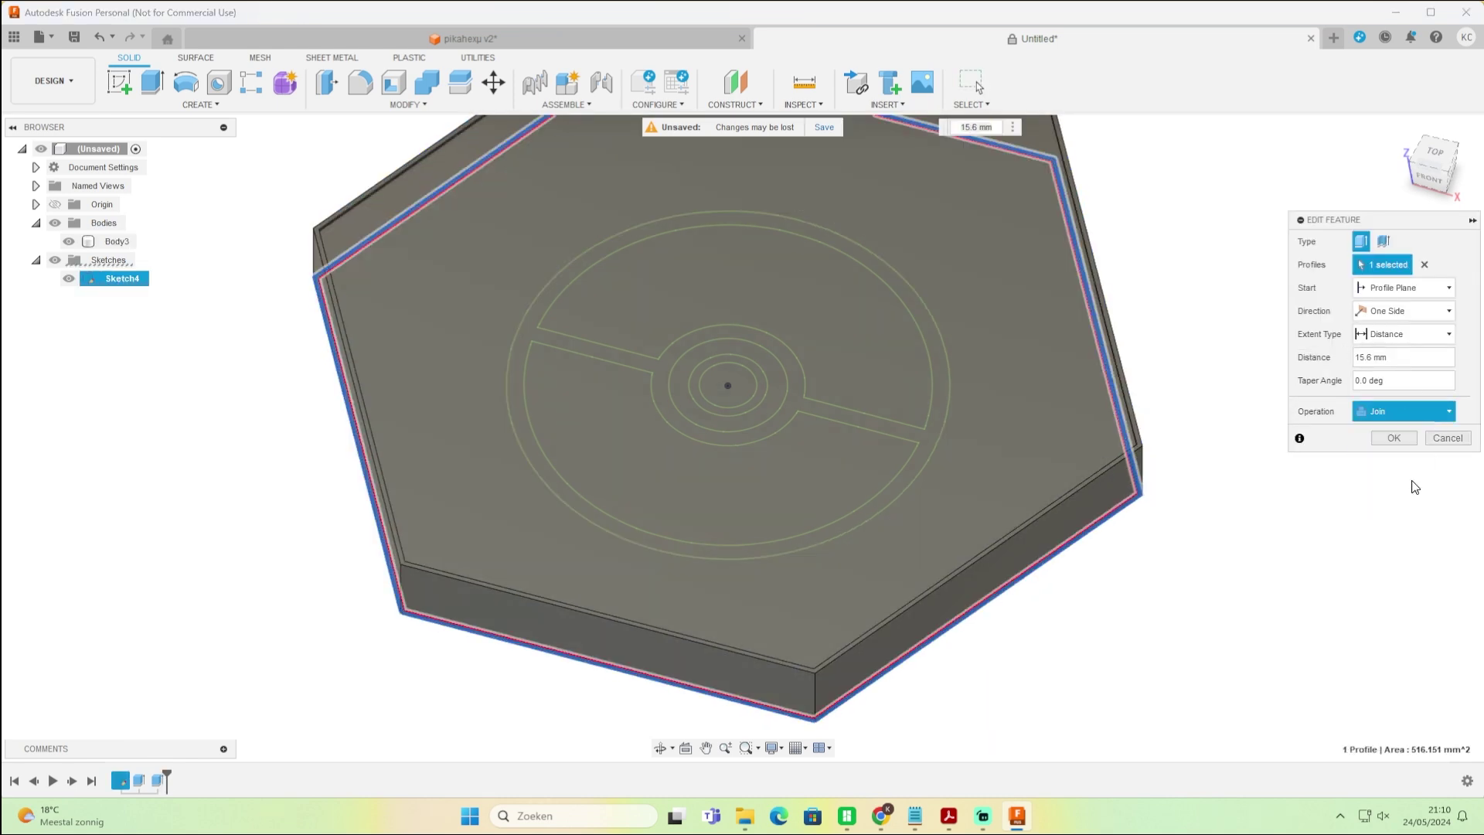
click(1405, 439)
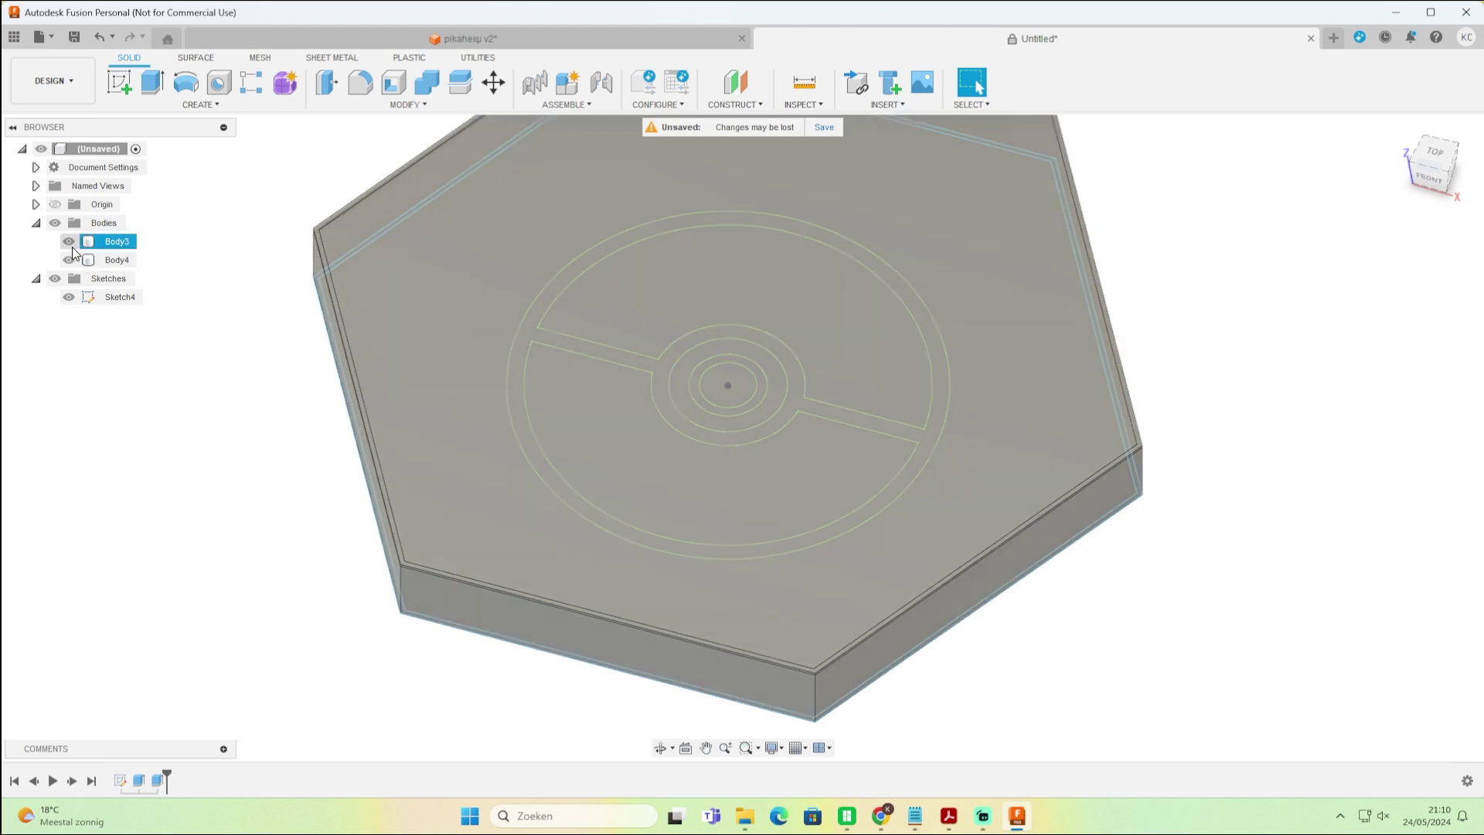
click(69, 242)
click(69, 241)
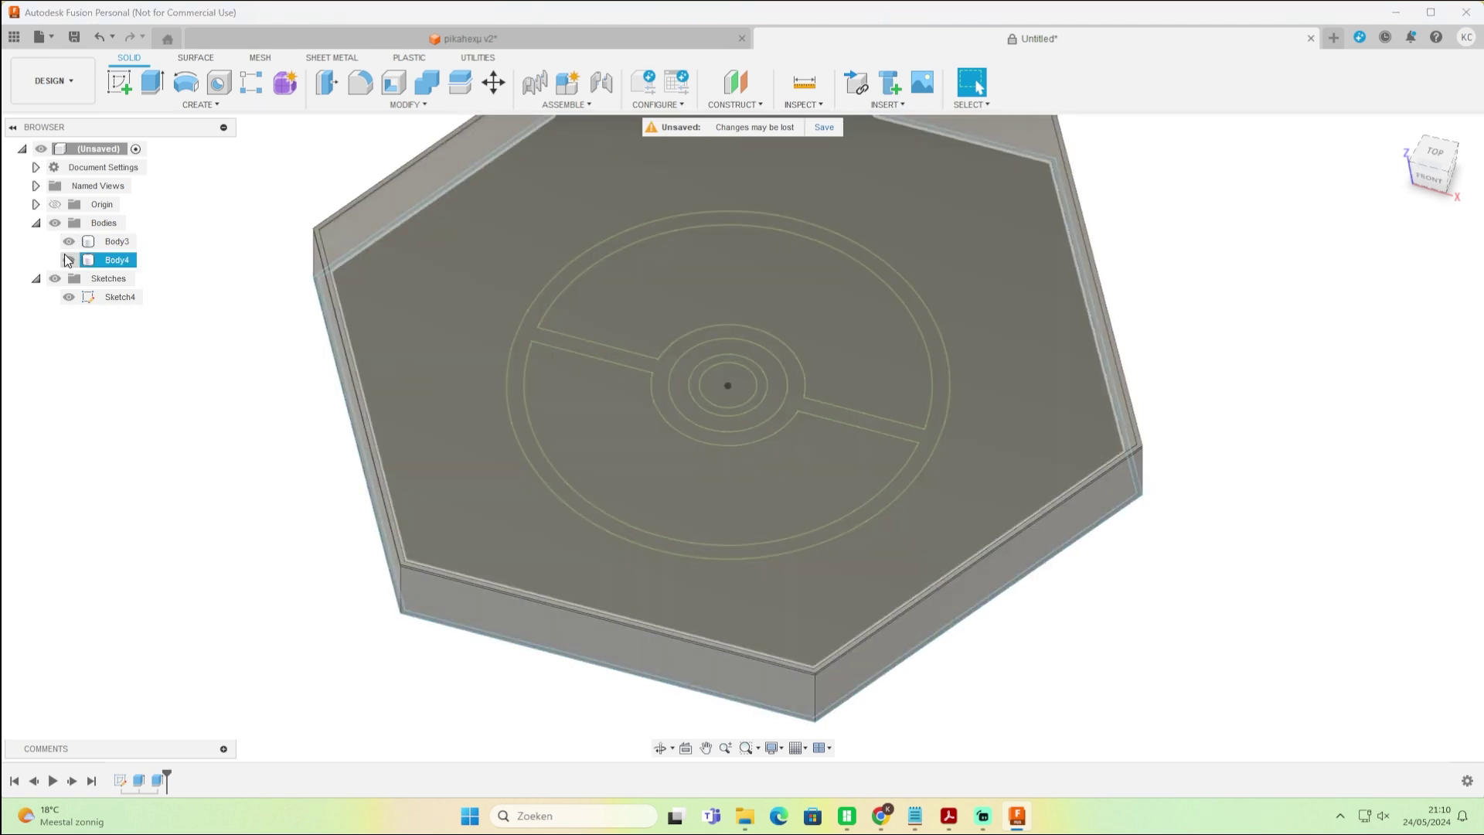
click(65, 249)
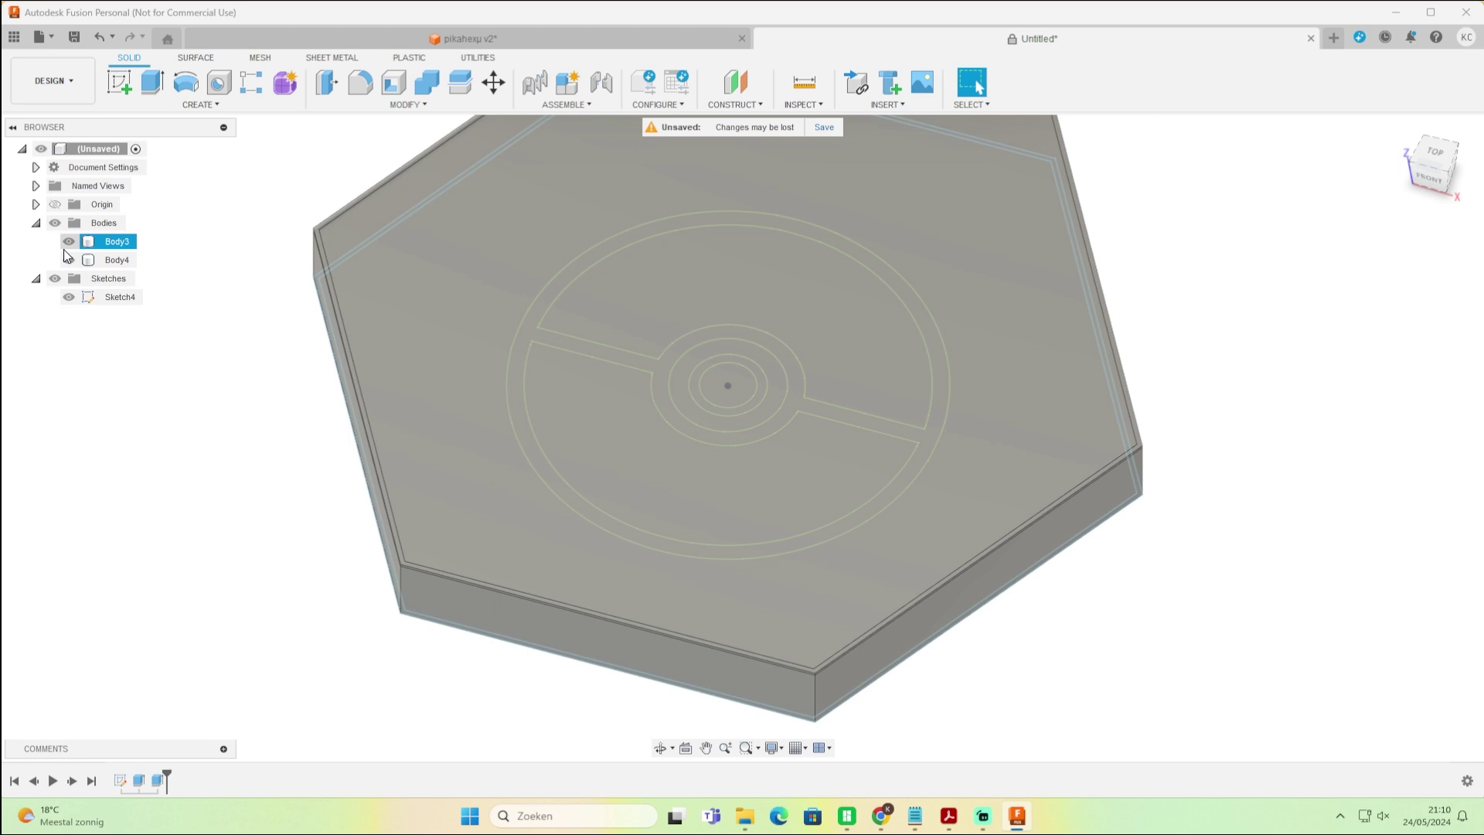
click(76, 259)
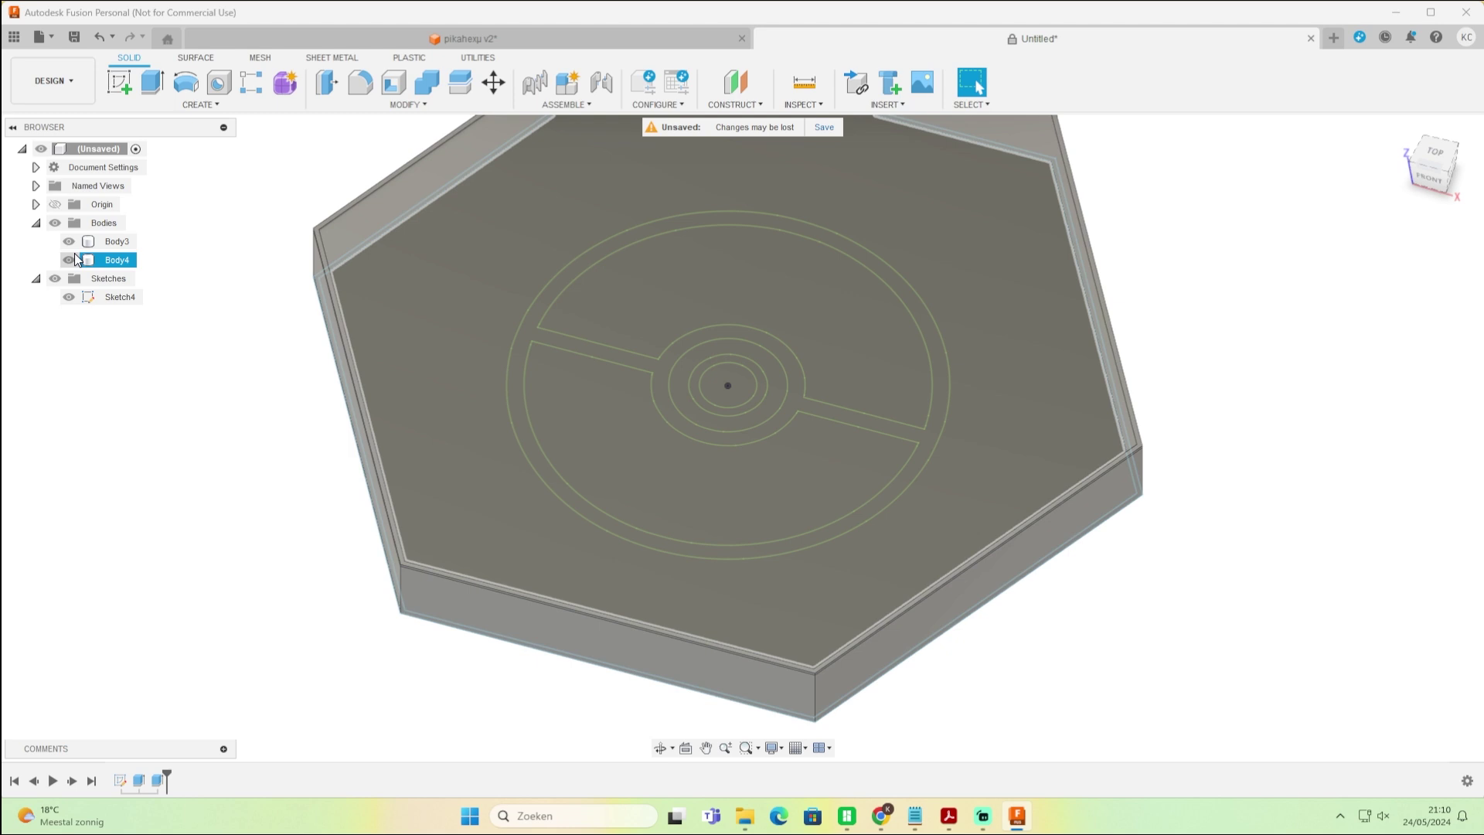
click(74, 259)
click(75, 260)
- Undo the body visibility changes and the border extrusion's switch to New Body
key(ctrl+z)
key(ctrl+z)
key(ctrl+z)
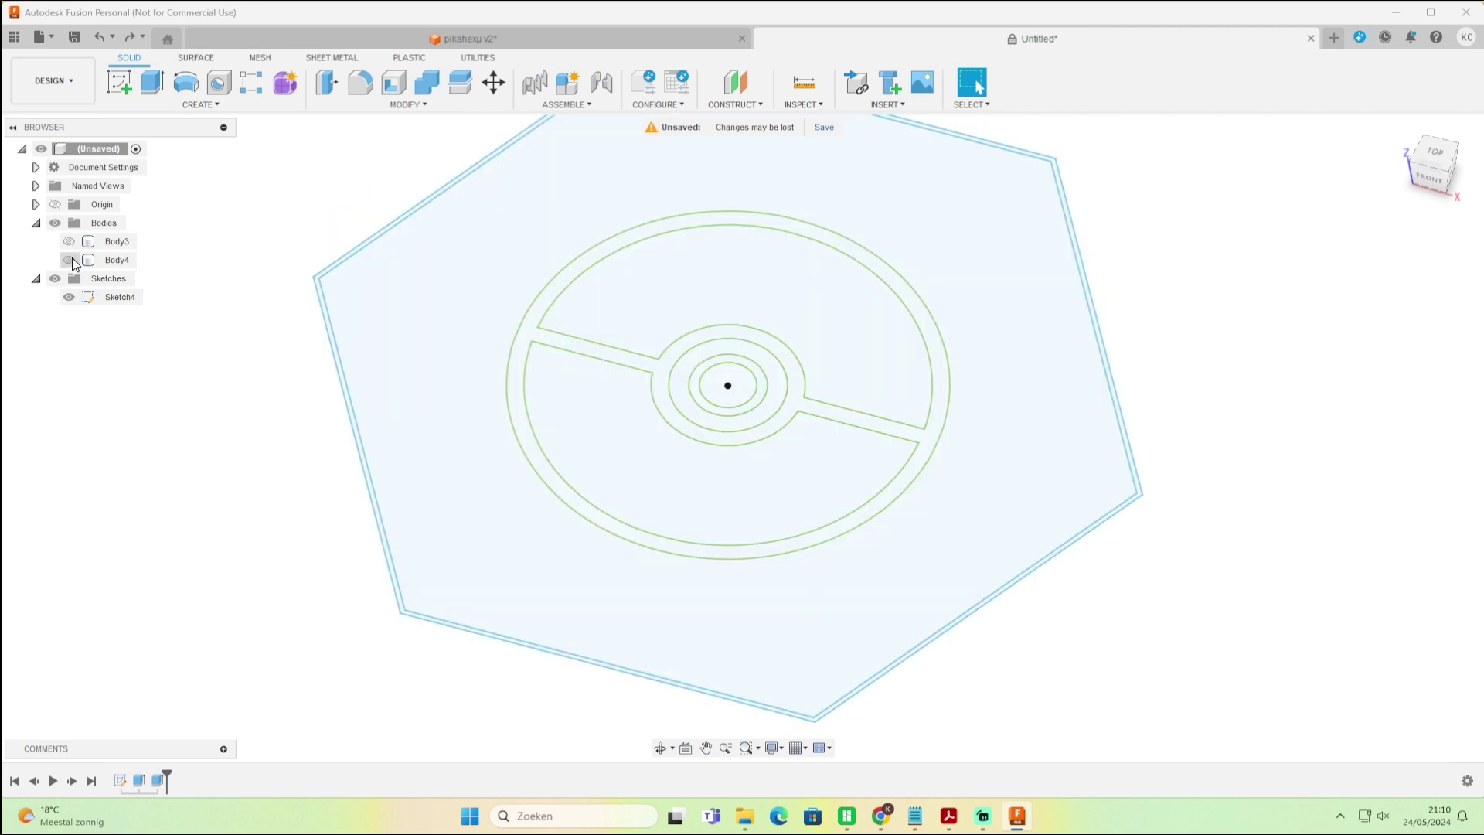
key(ctrl+z)
key(ctrl+z)
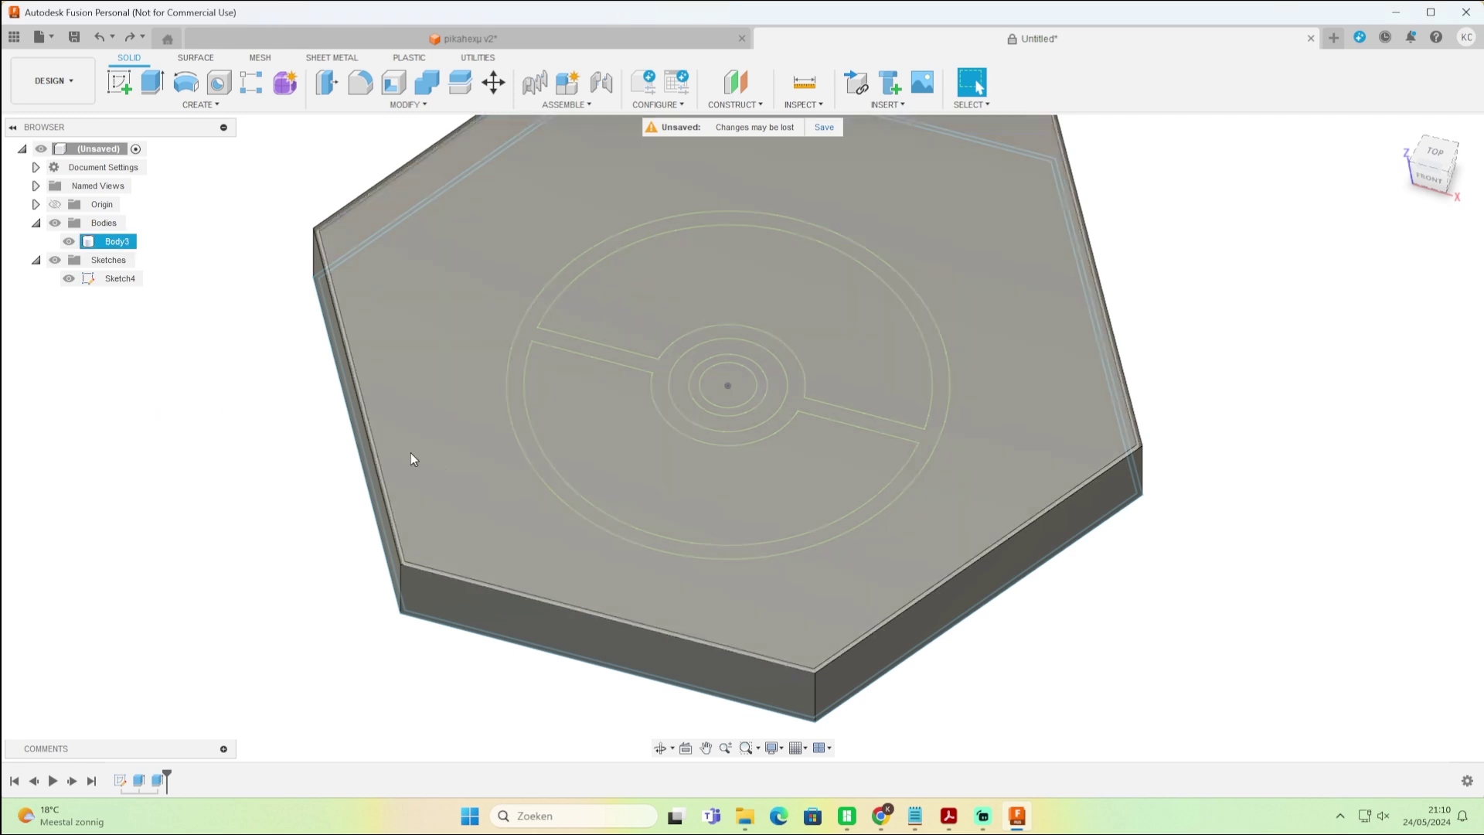
click(1434, 153)
key(F6)
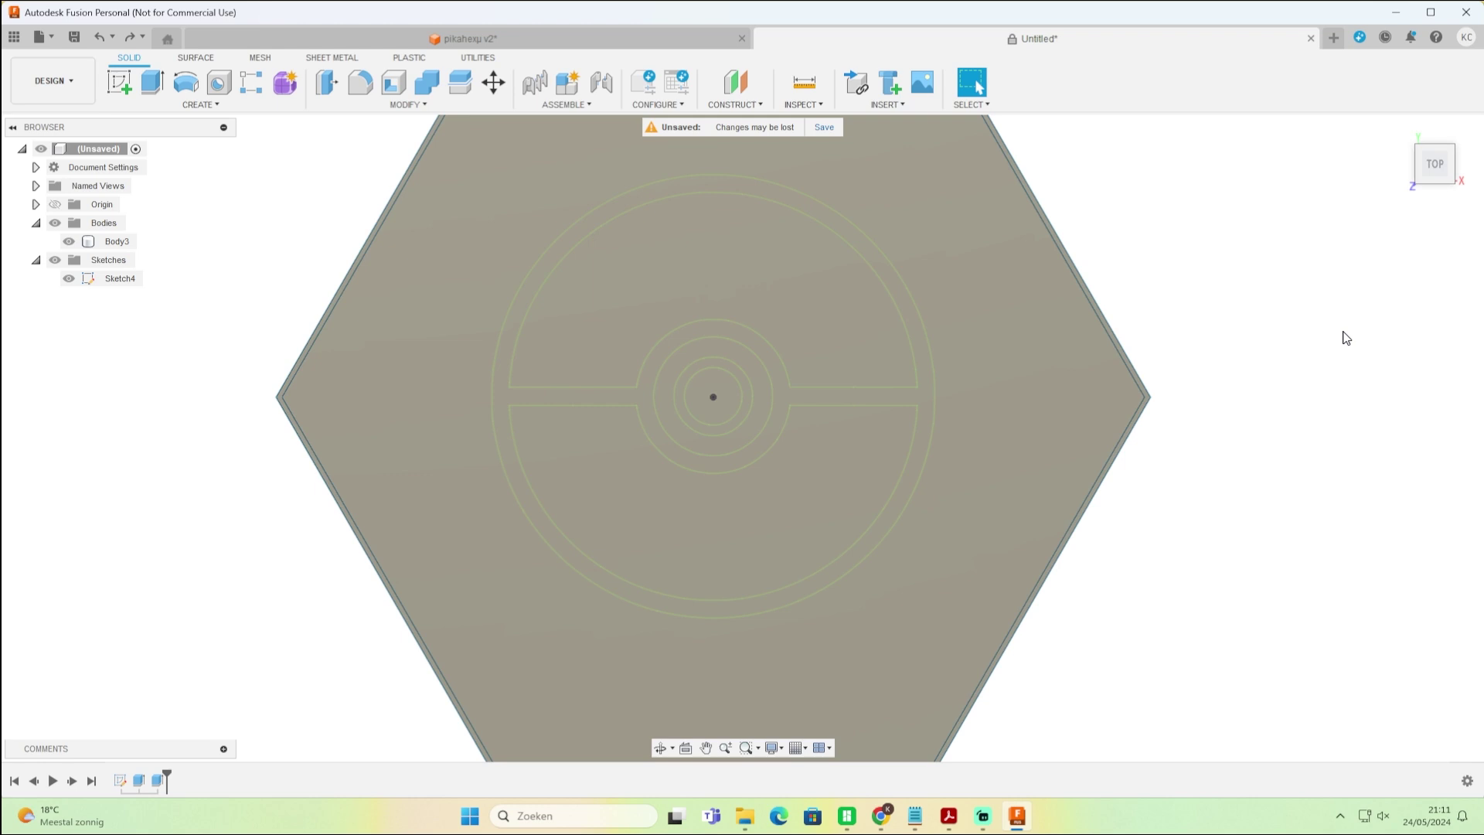
click(1440, 172)
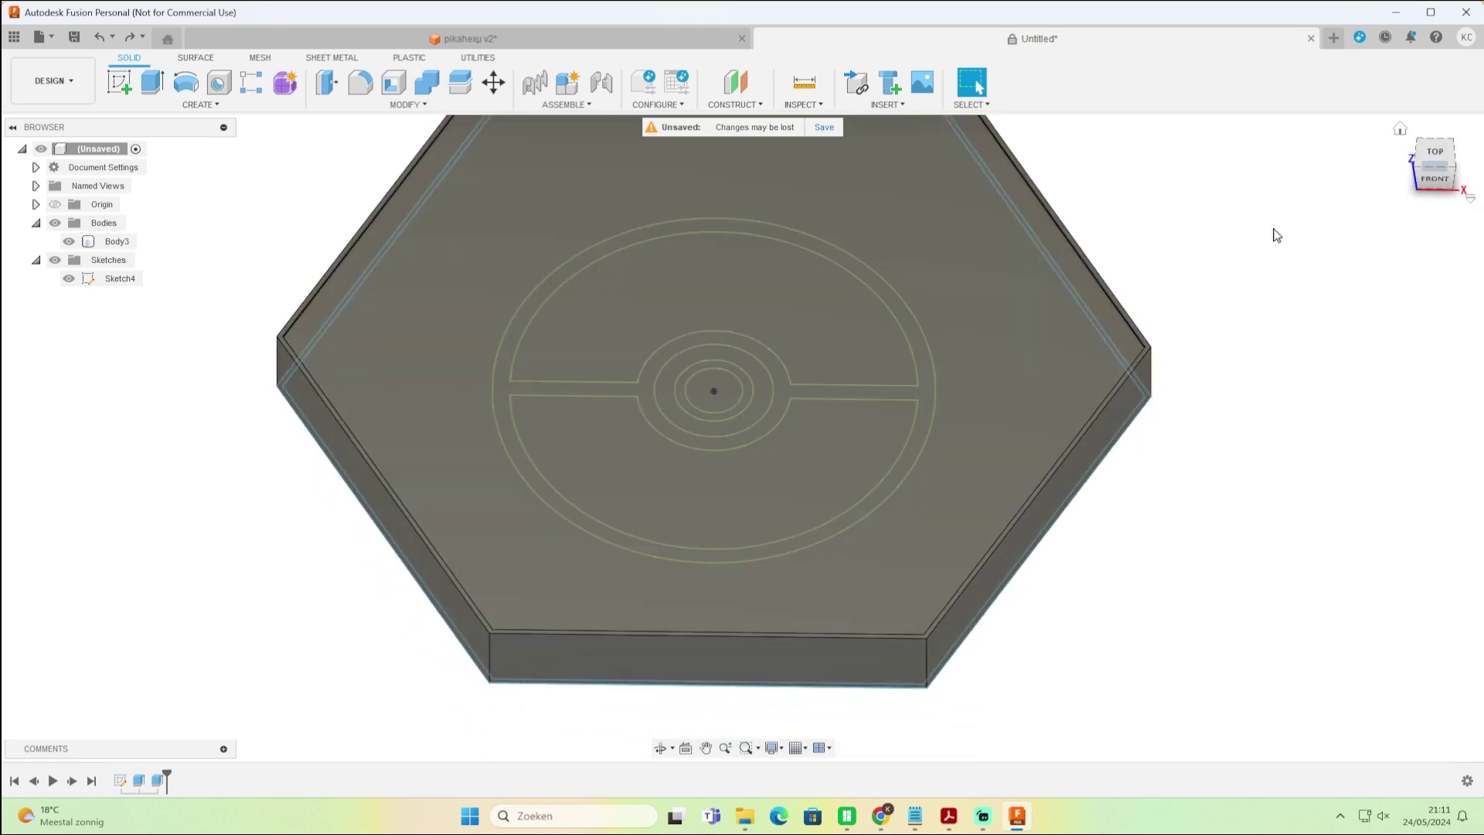
click(1147, 359)
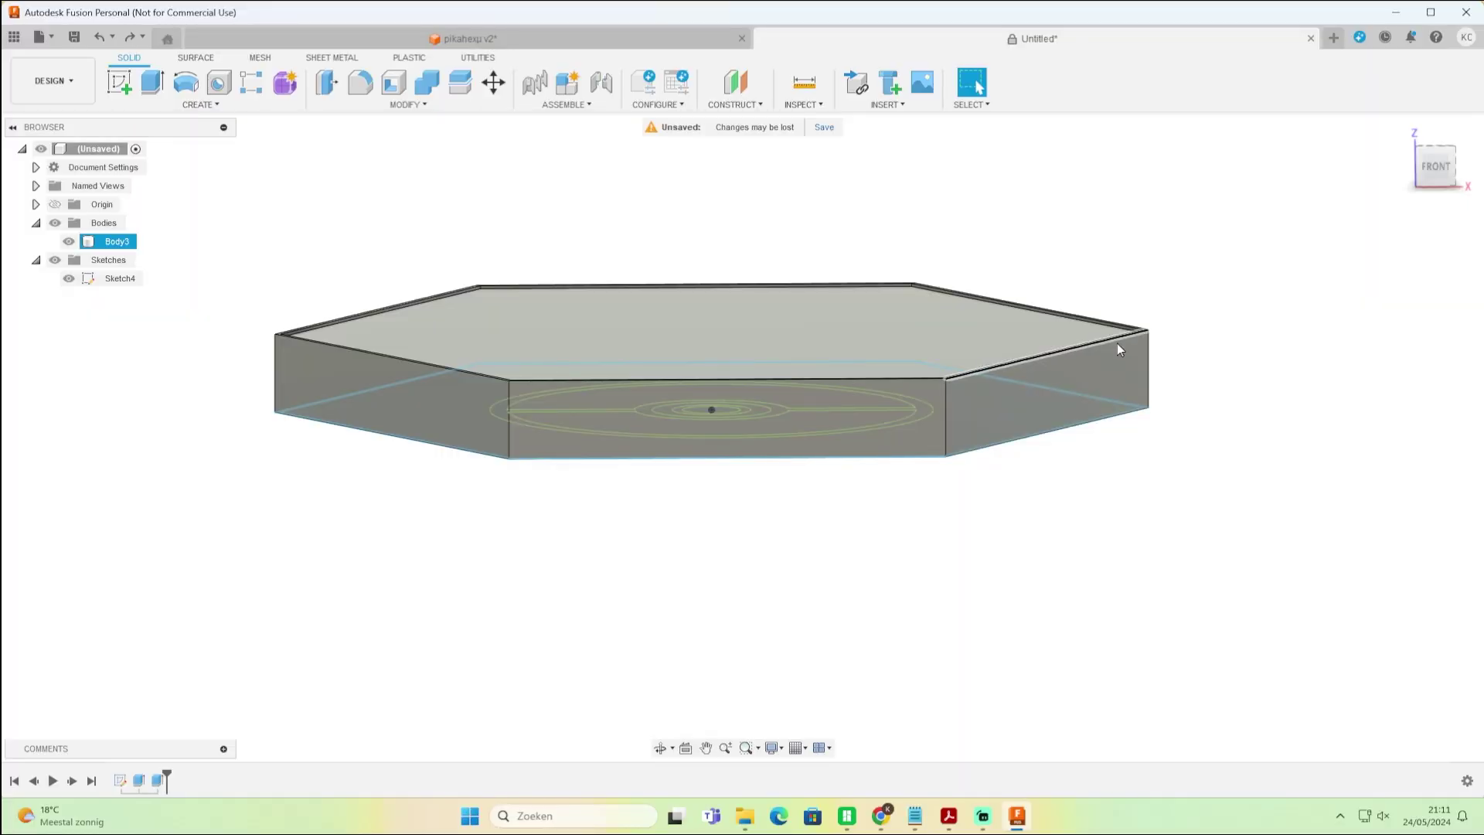
scroll(1131, 348, down, 1)
scroll(1129, 351, up, 6)
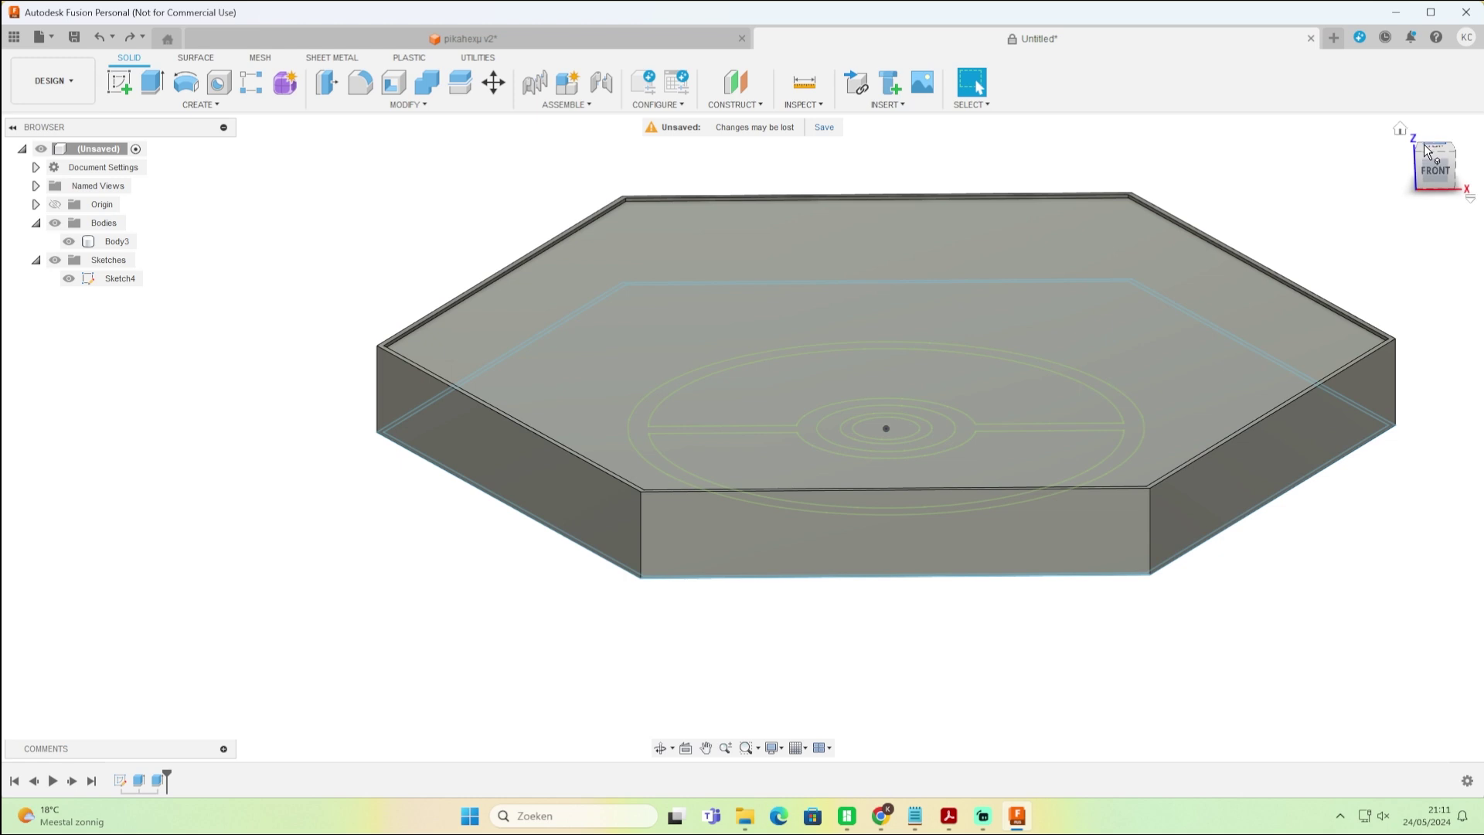
- Hide the hexagon body so that only the Pokeball sketch is displayed, seen at an angle from above
click(69, 241)
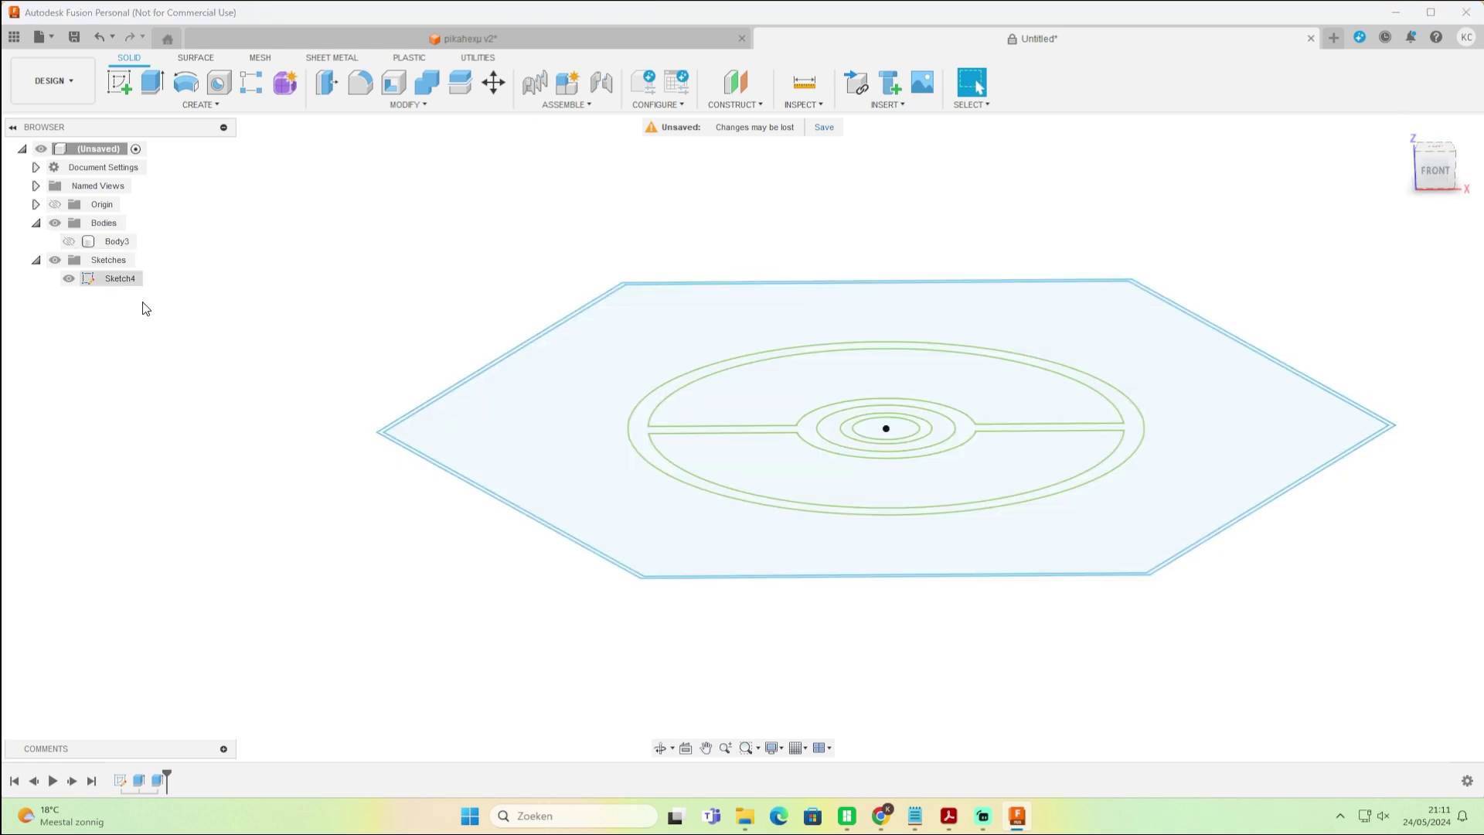
drag(1435, 175, 1429, 164)
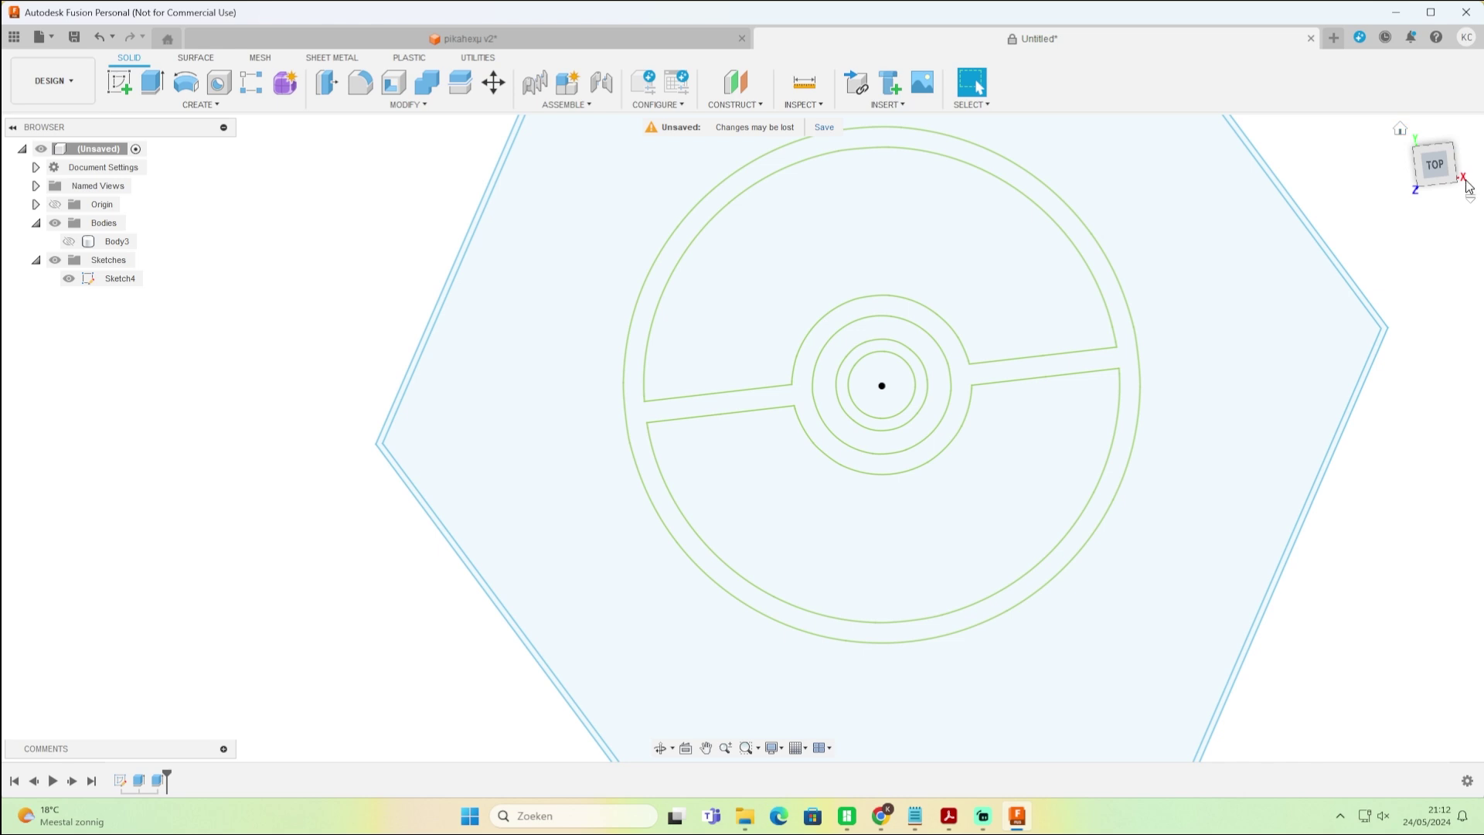
middle_drag(1389, 266, 1169, 231)
drag(1429, 185, 1416, 174)
click(1418, 179)
- Switch to Chrome to compare the Pokeball reference image with the sketch, and return to Autodesk Fusion
click(880, 816)
click(464, 17)
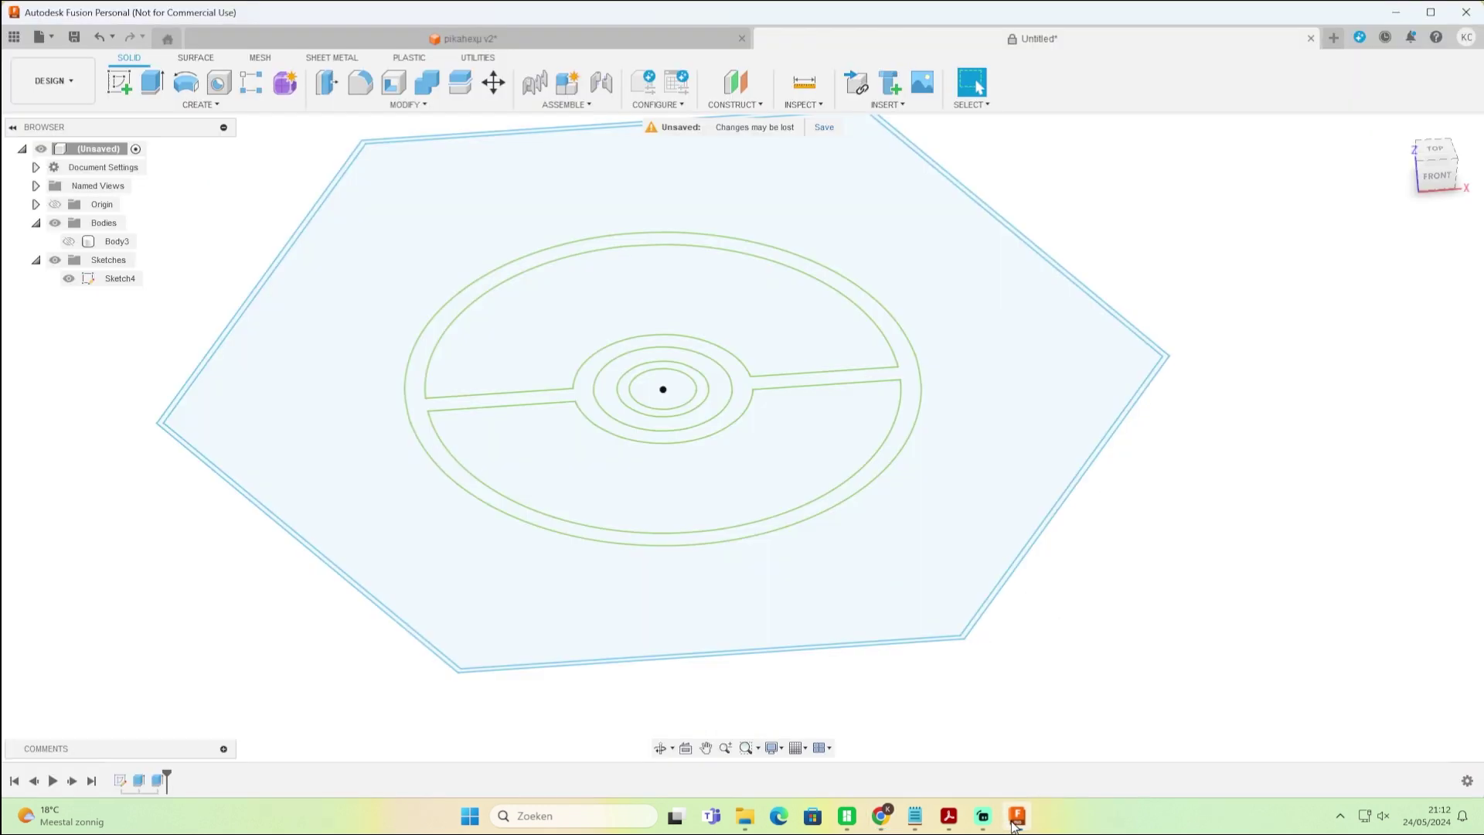
click(1016, 815)
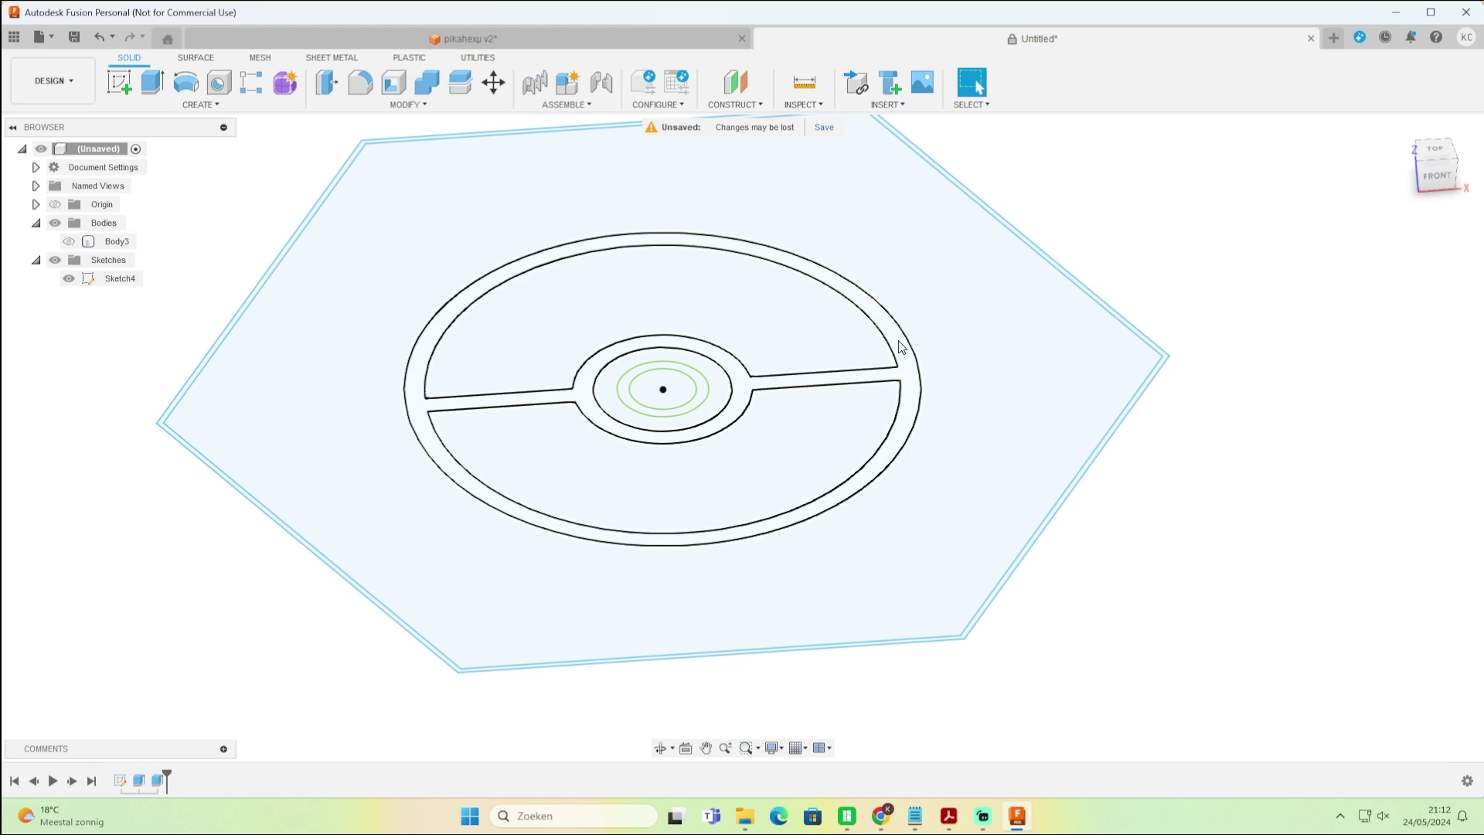
click(880, 817)
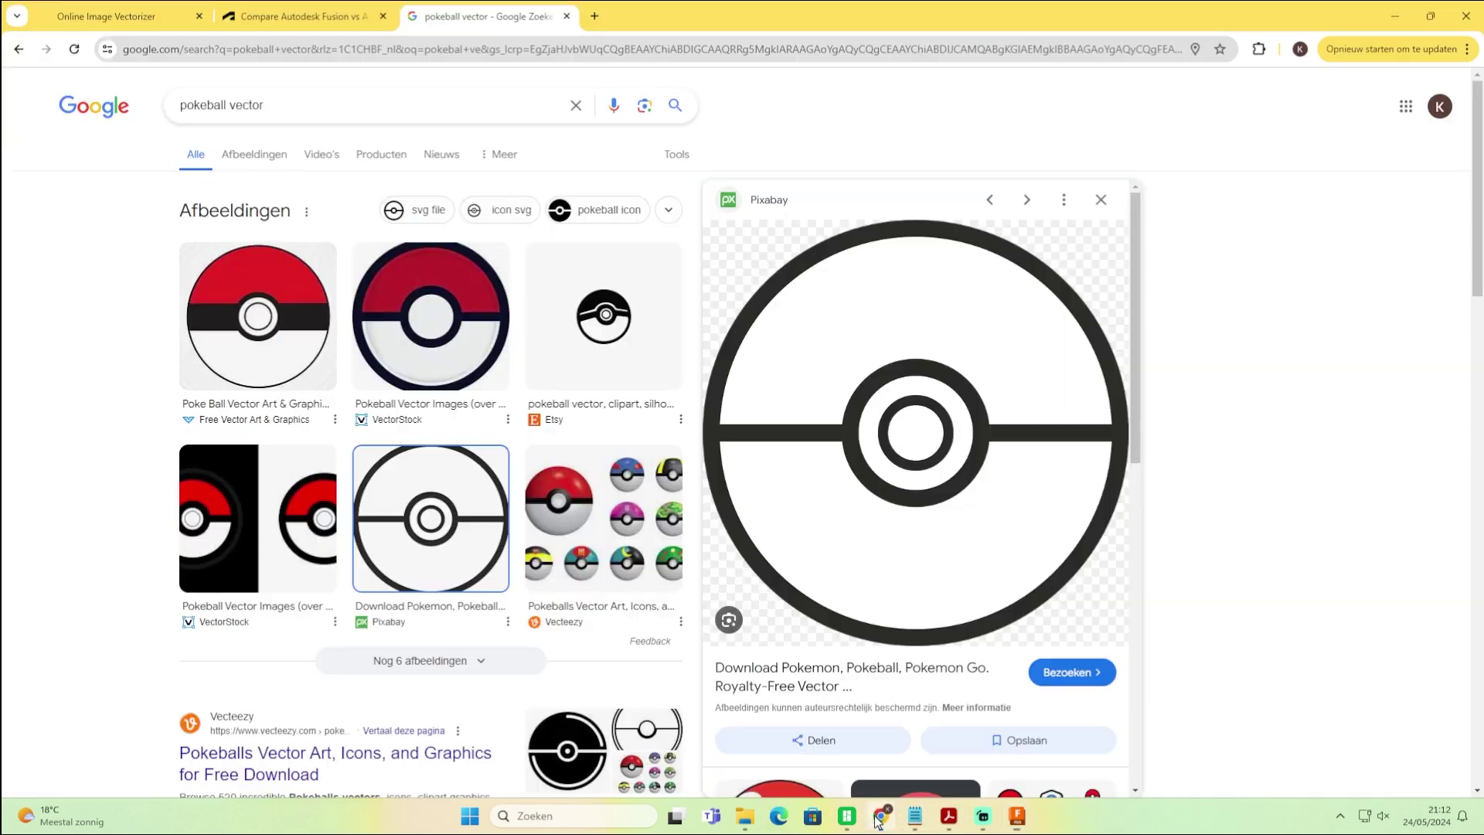
click(880, 818)
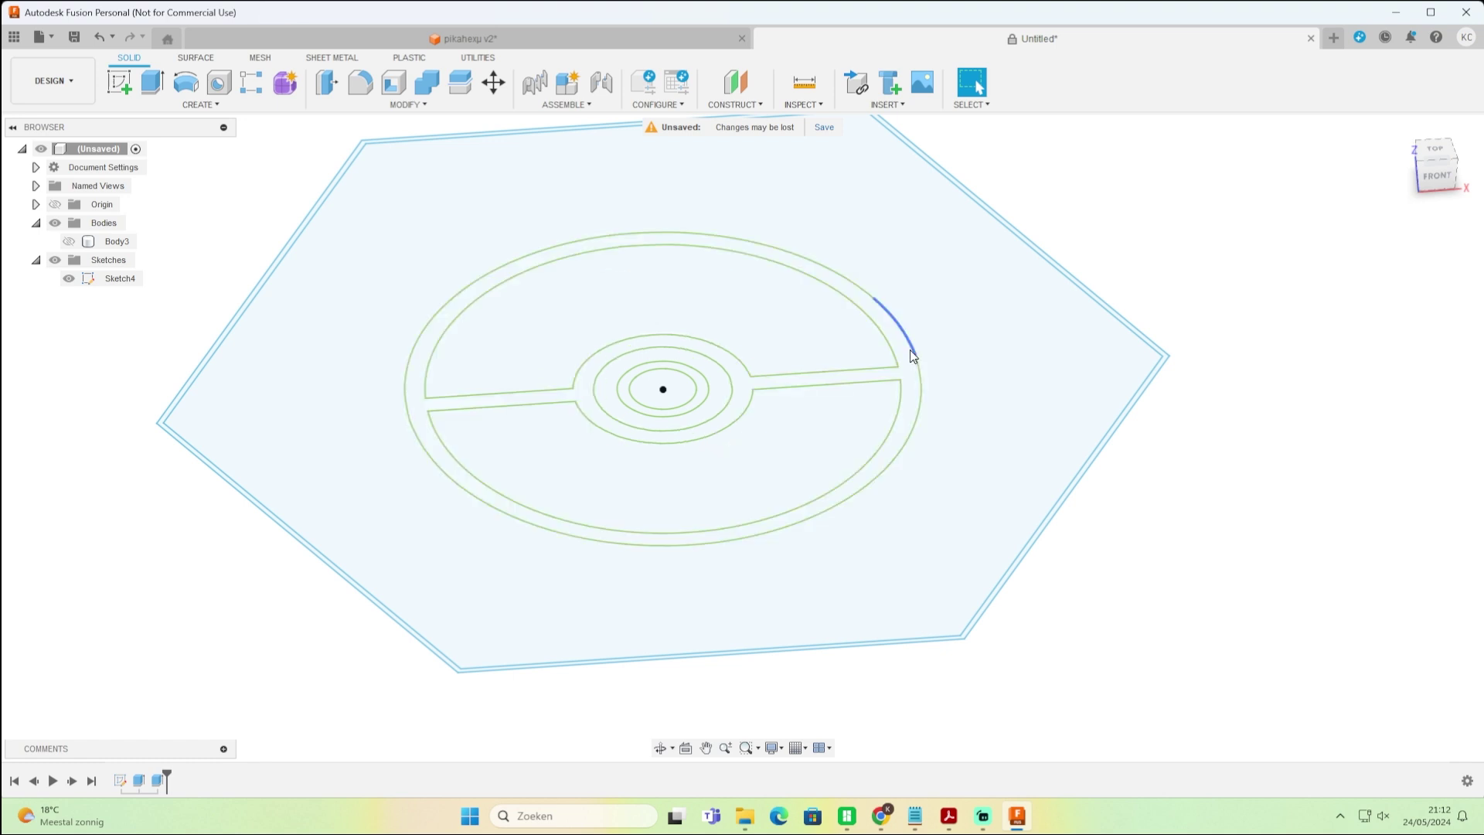
- Extrude the Pokeball's outline profile and its small center ring 15.6 mm as new bodies
click(910, 357)
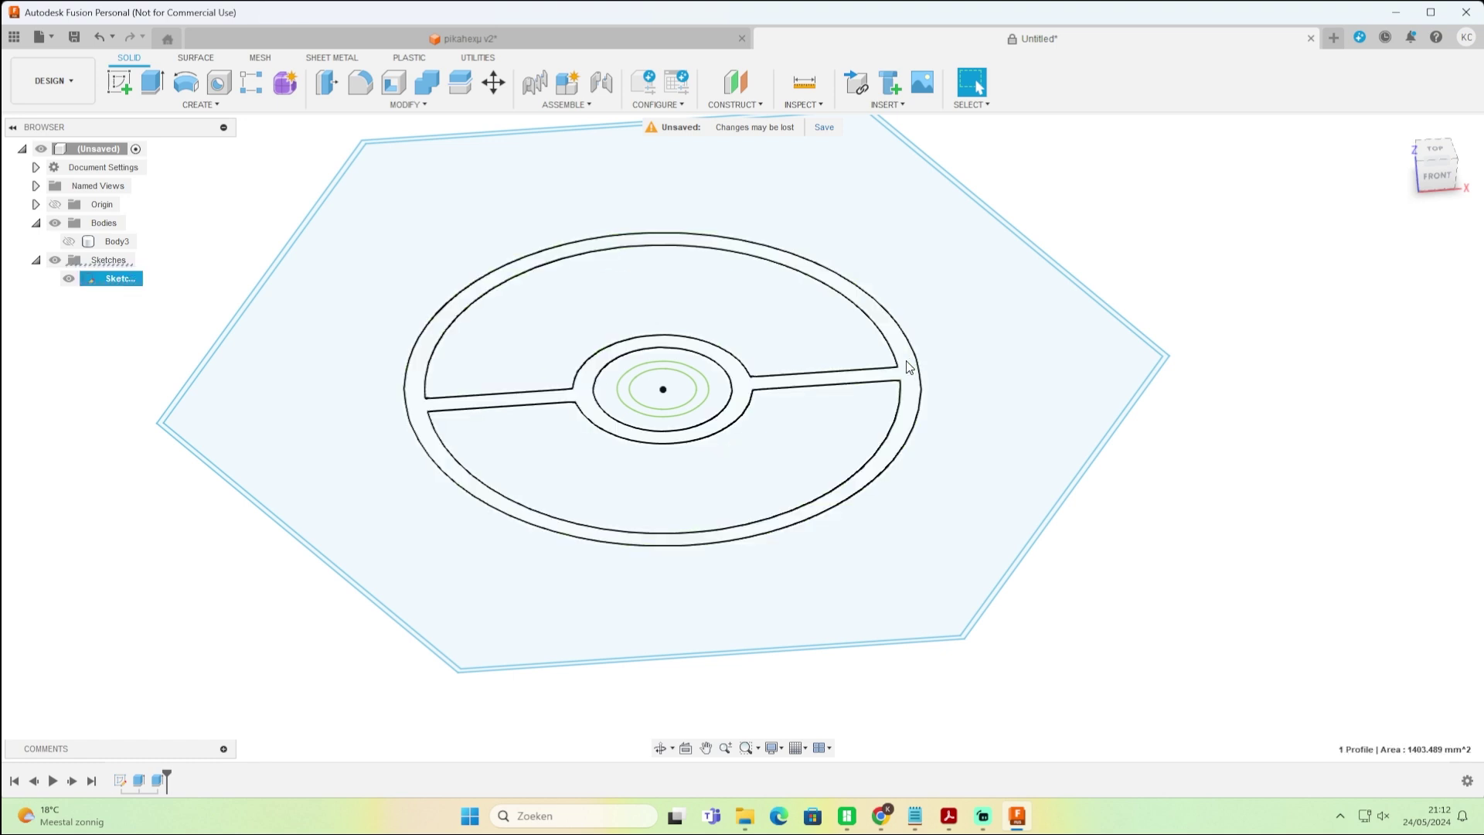
scroll(703, 387, up, 3)
ctrl+click(698, 407)
scroll(1221, 448, down, 5)
scroll(1224, 451, up, 2)
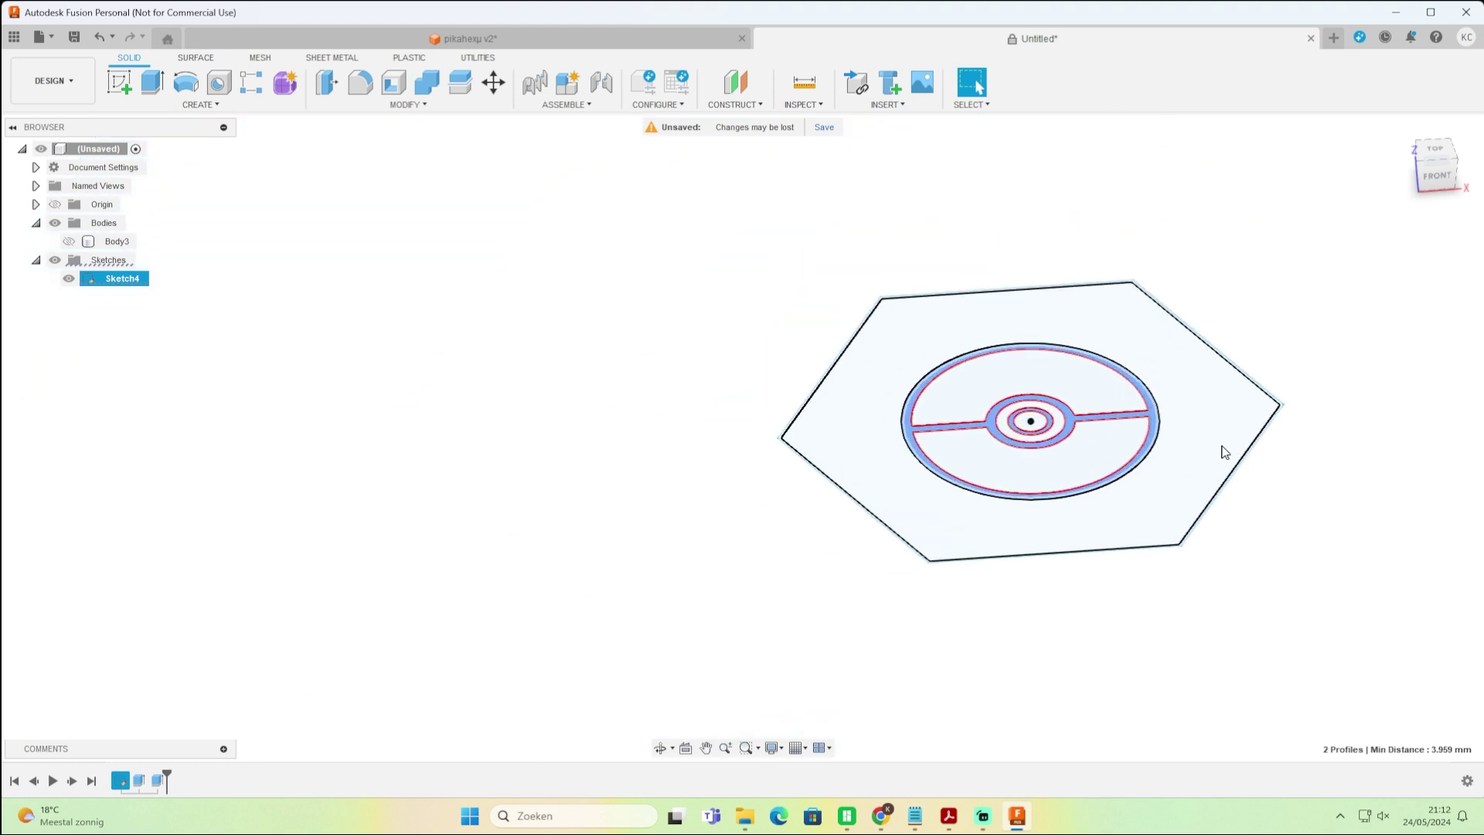
key(e)
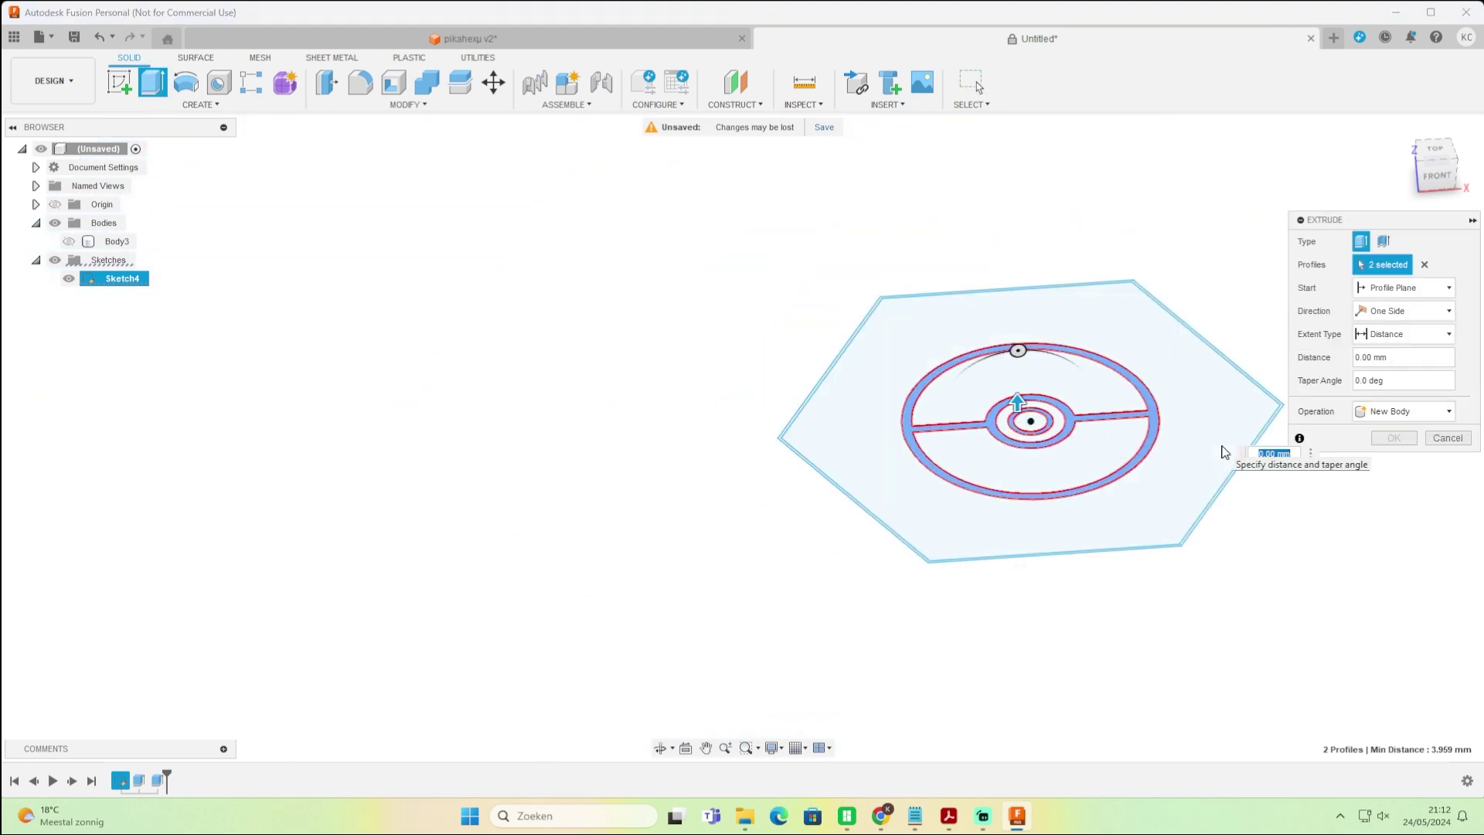
click(1413, 360)
text(15)
key(Return)
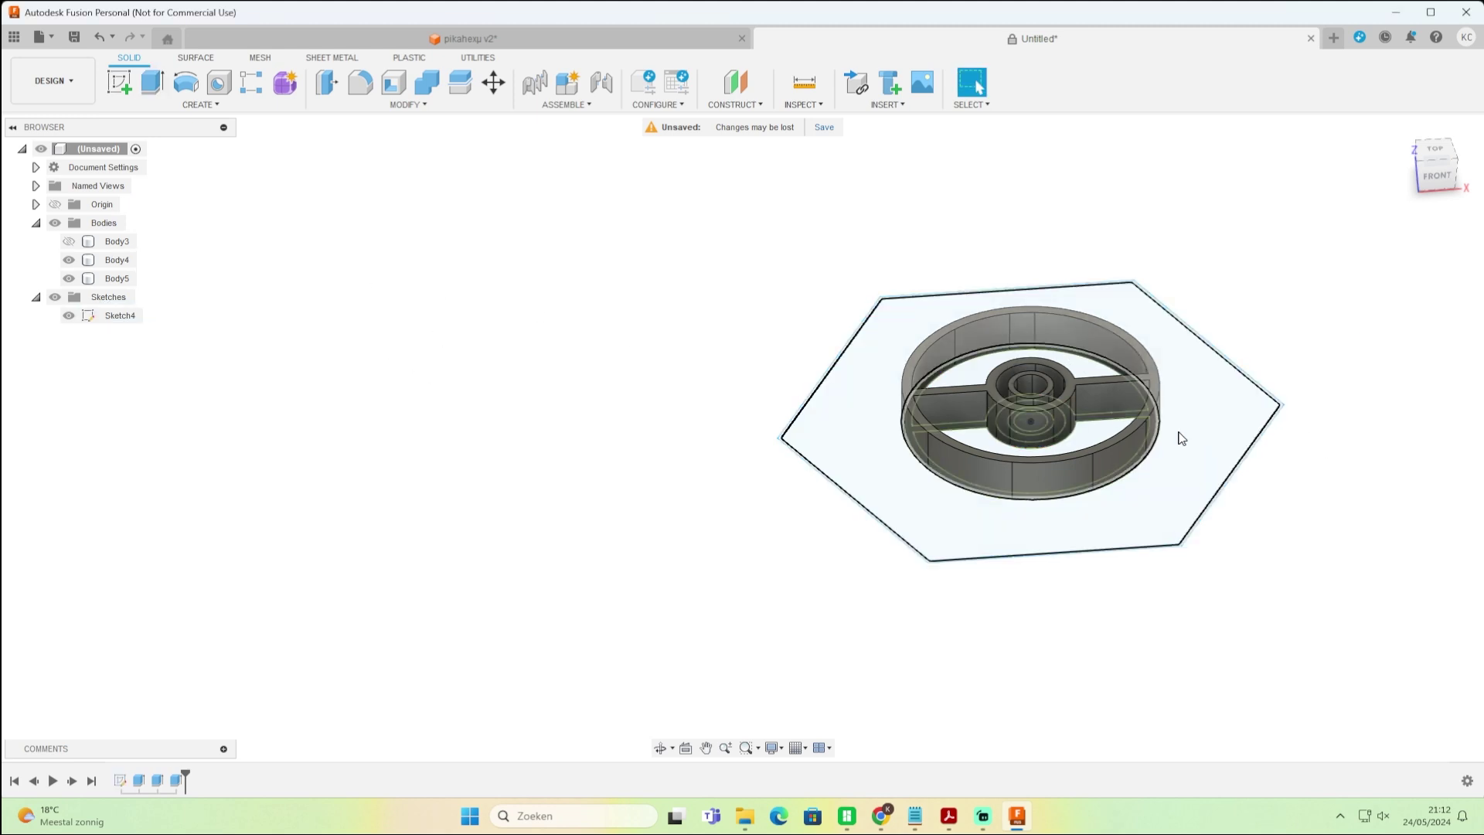
- Edit the Pokeball extrusion to use the Join operation and show the hexagon body so they merge
right_click(176, 782)
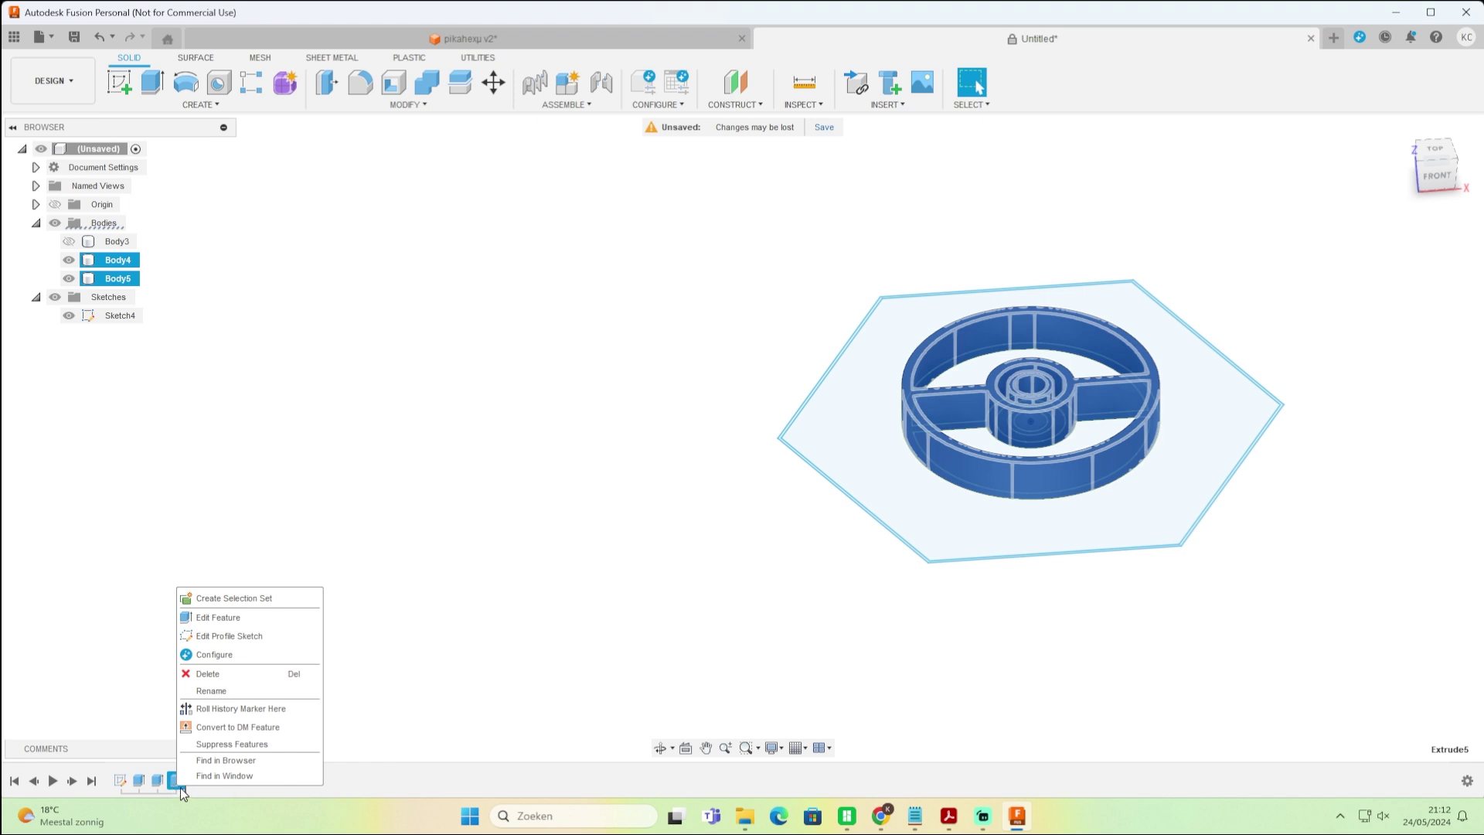
click(220, 617)
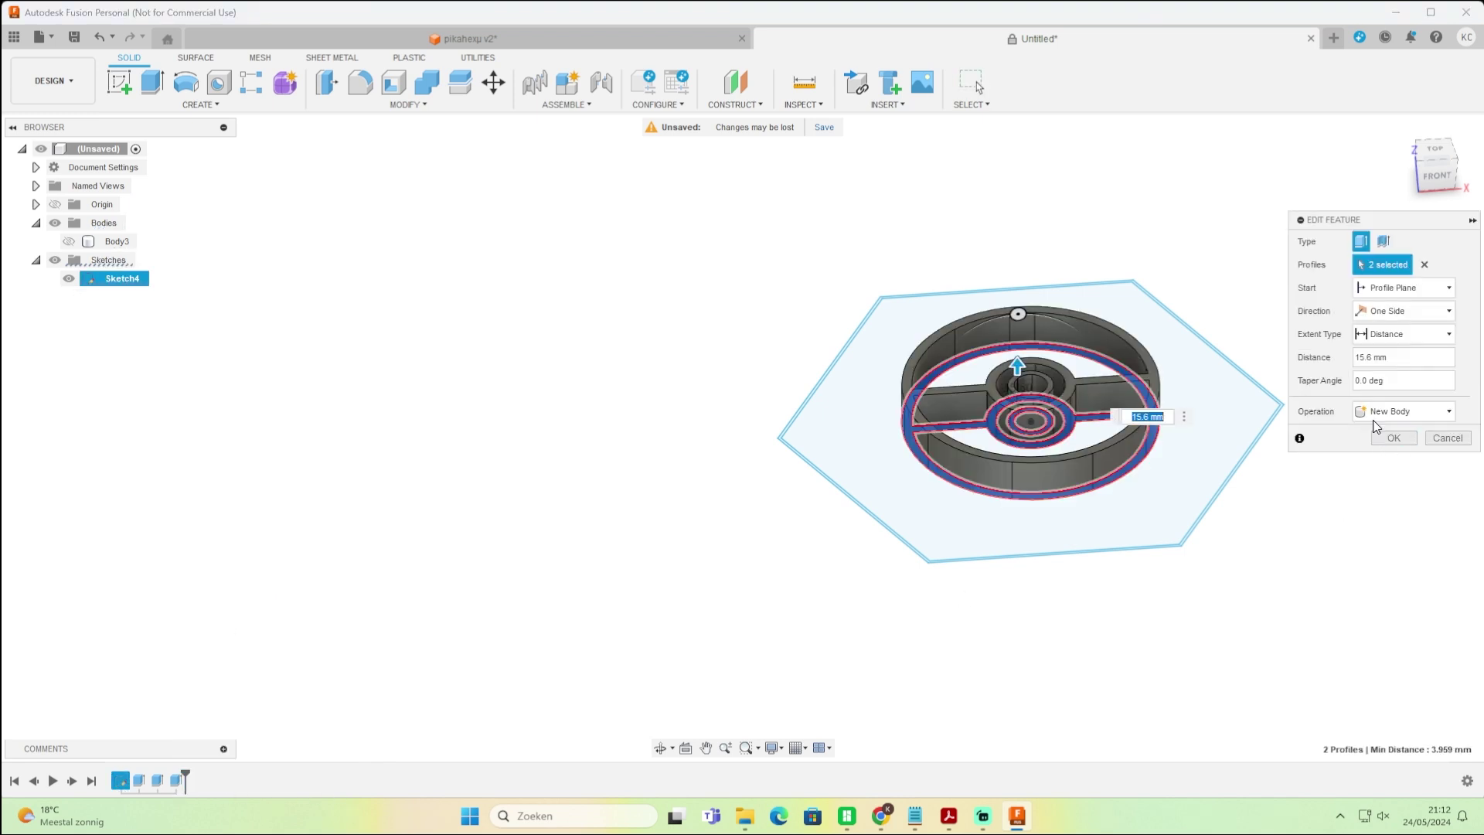
click(1384, 411)
click(1396, 433)
click(70, 242)
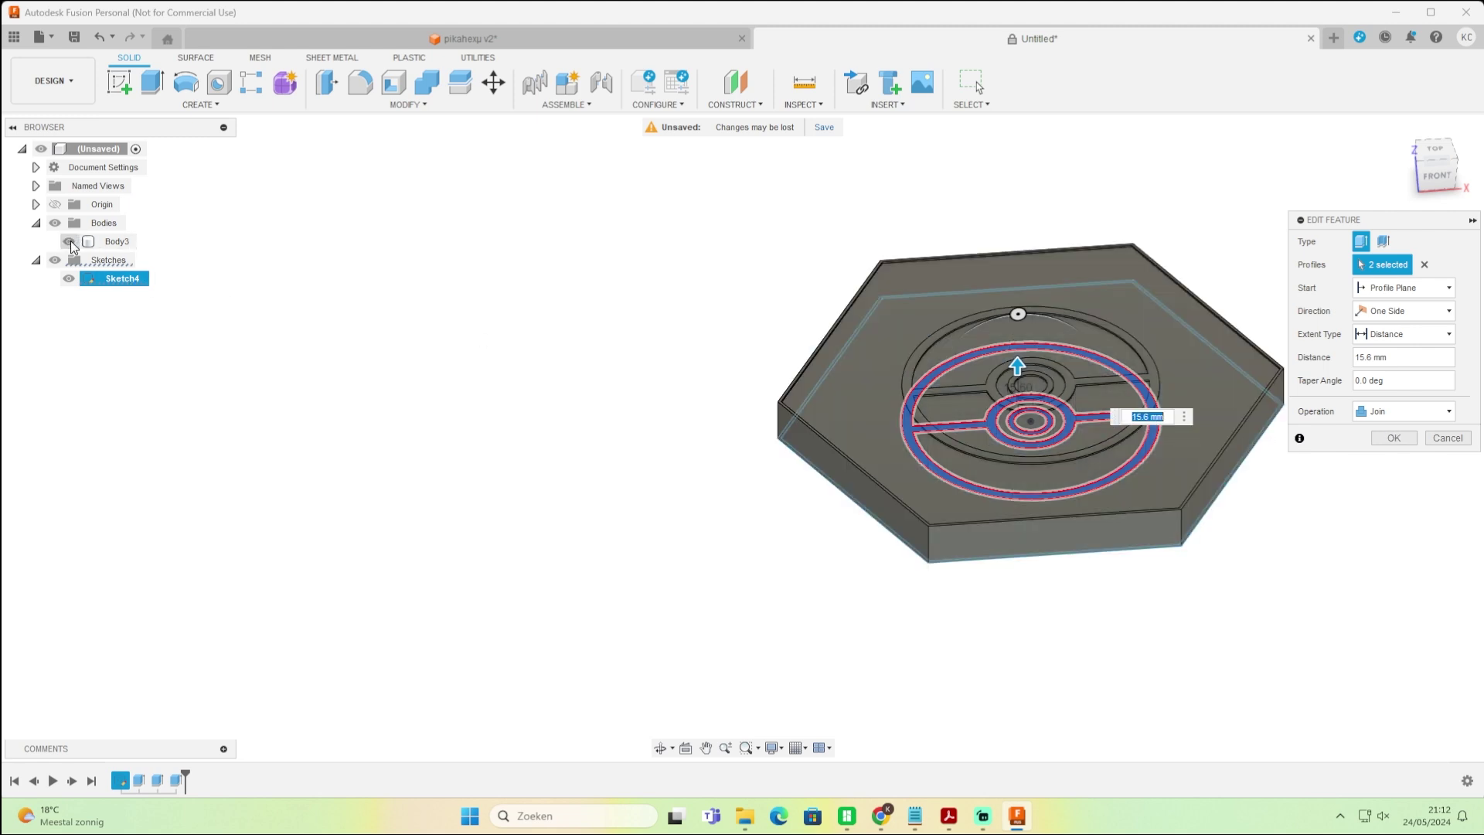
click(1395, 437)
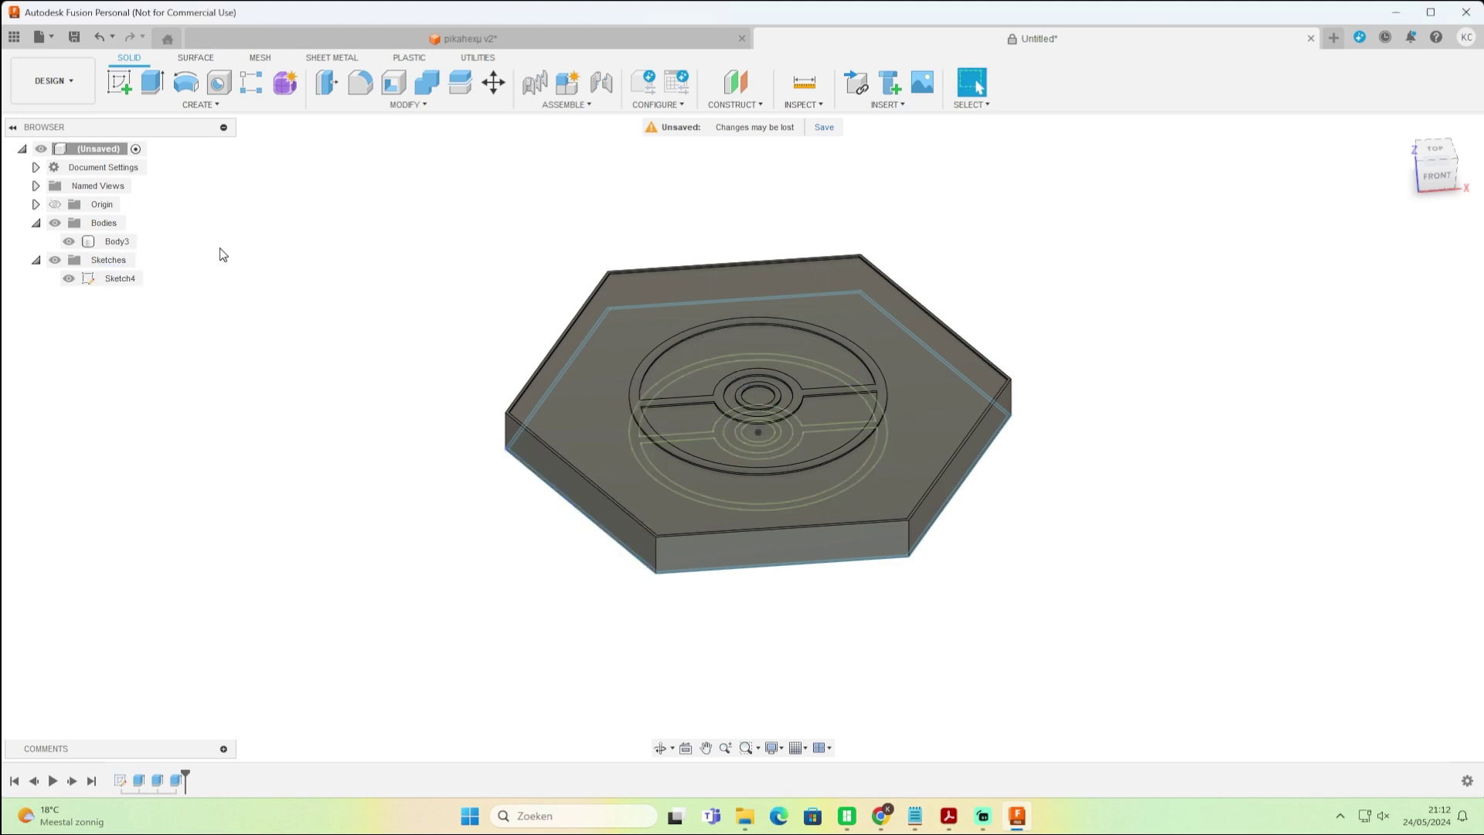
- Hide the hexagon body so only the sketch is displayed, and check the Pokeball reference image in Chrome before returning to Fusion
click(69, 278)
mouse_move(1436, 170)
mouse_down()
mouse_move(1438, 202)
mouse_move(1416, 212)
mouse_move(1433, 172)
mouse_move(1440, 203)
mouse_move(1433, 173)
mouse_up()
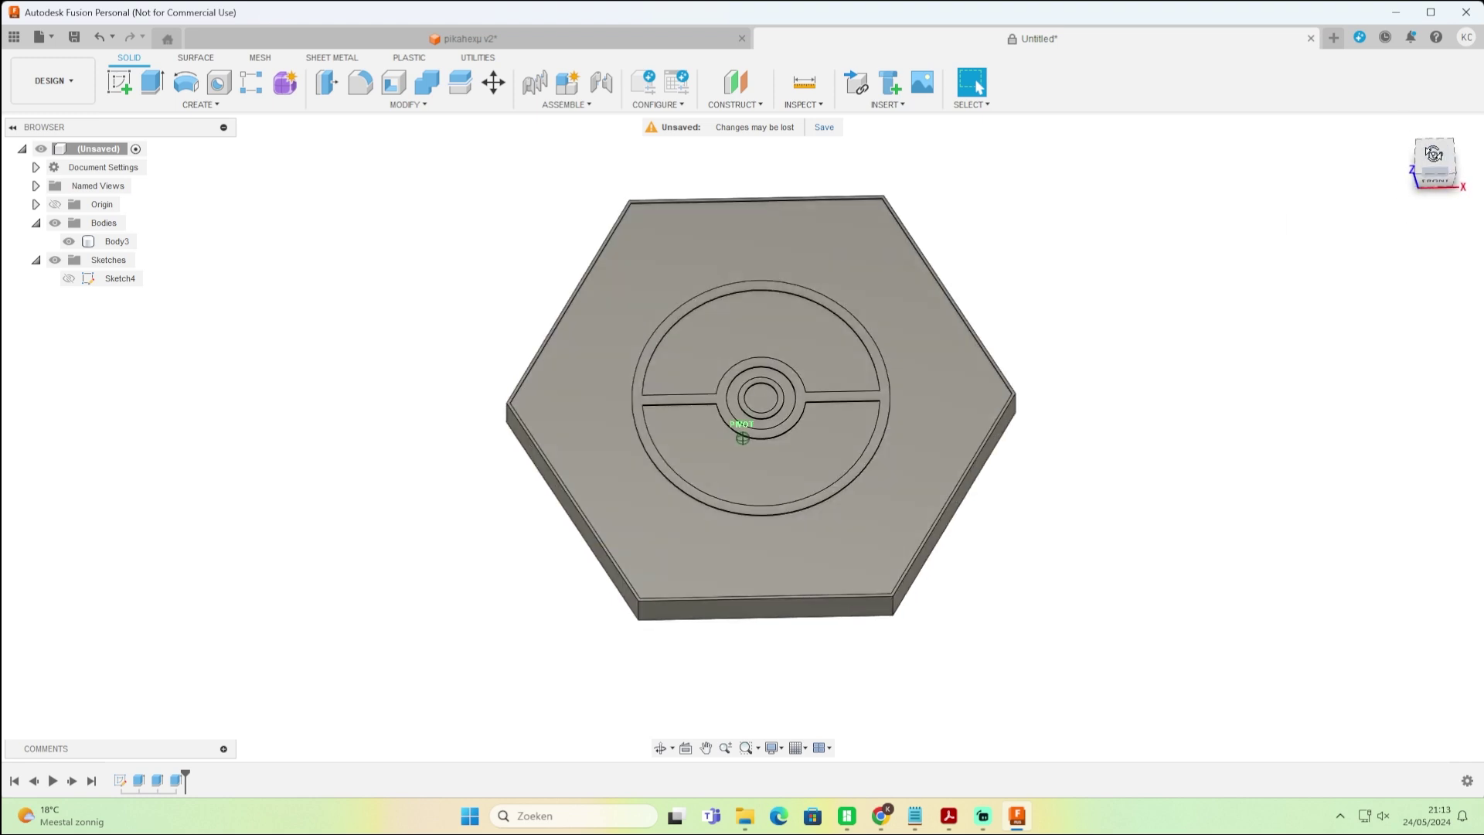
click(74, 279)
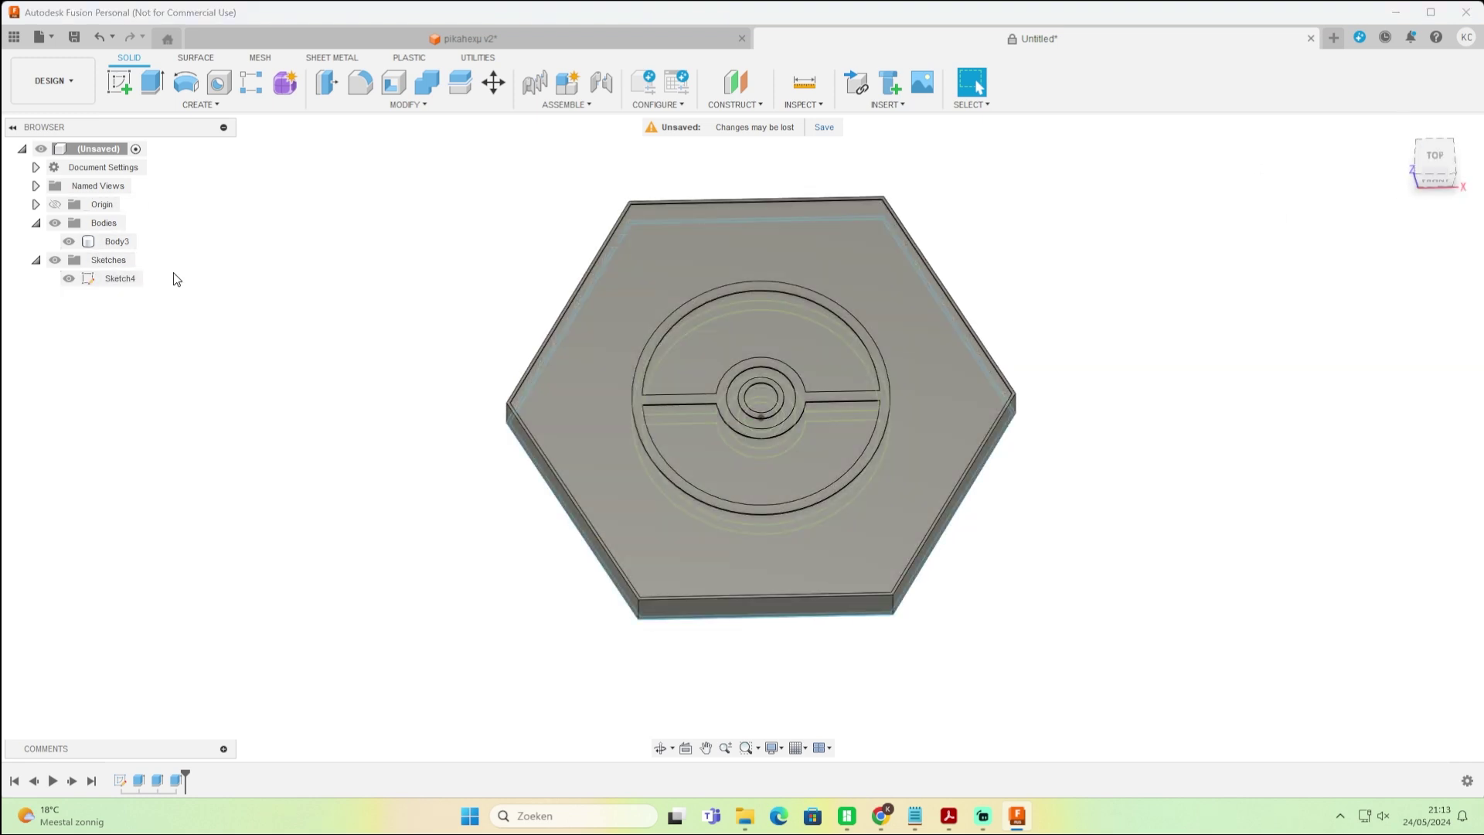
click(68, 242)
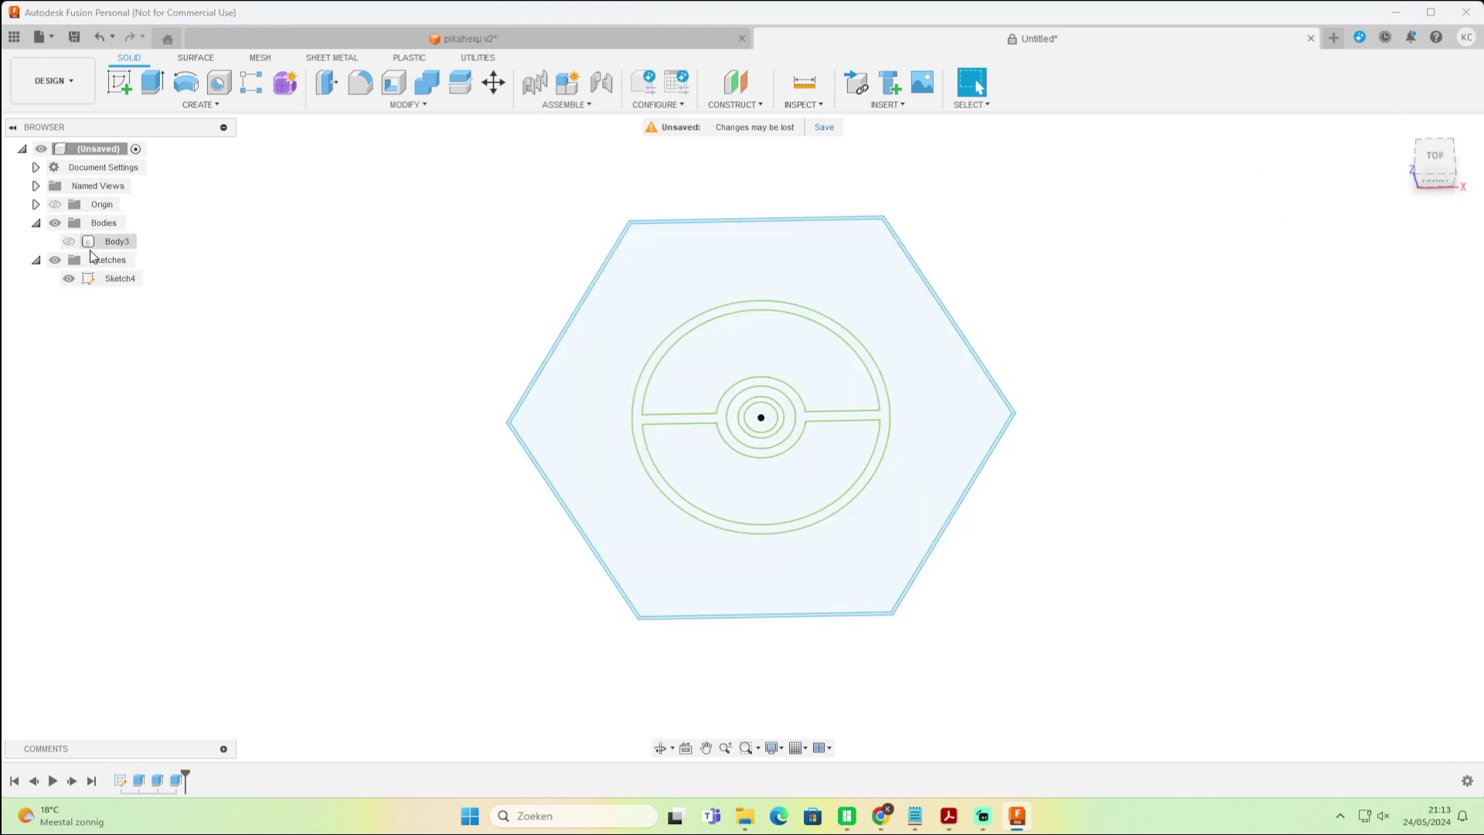
click(886, 819)
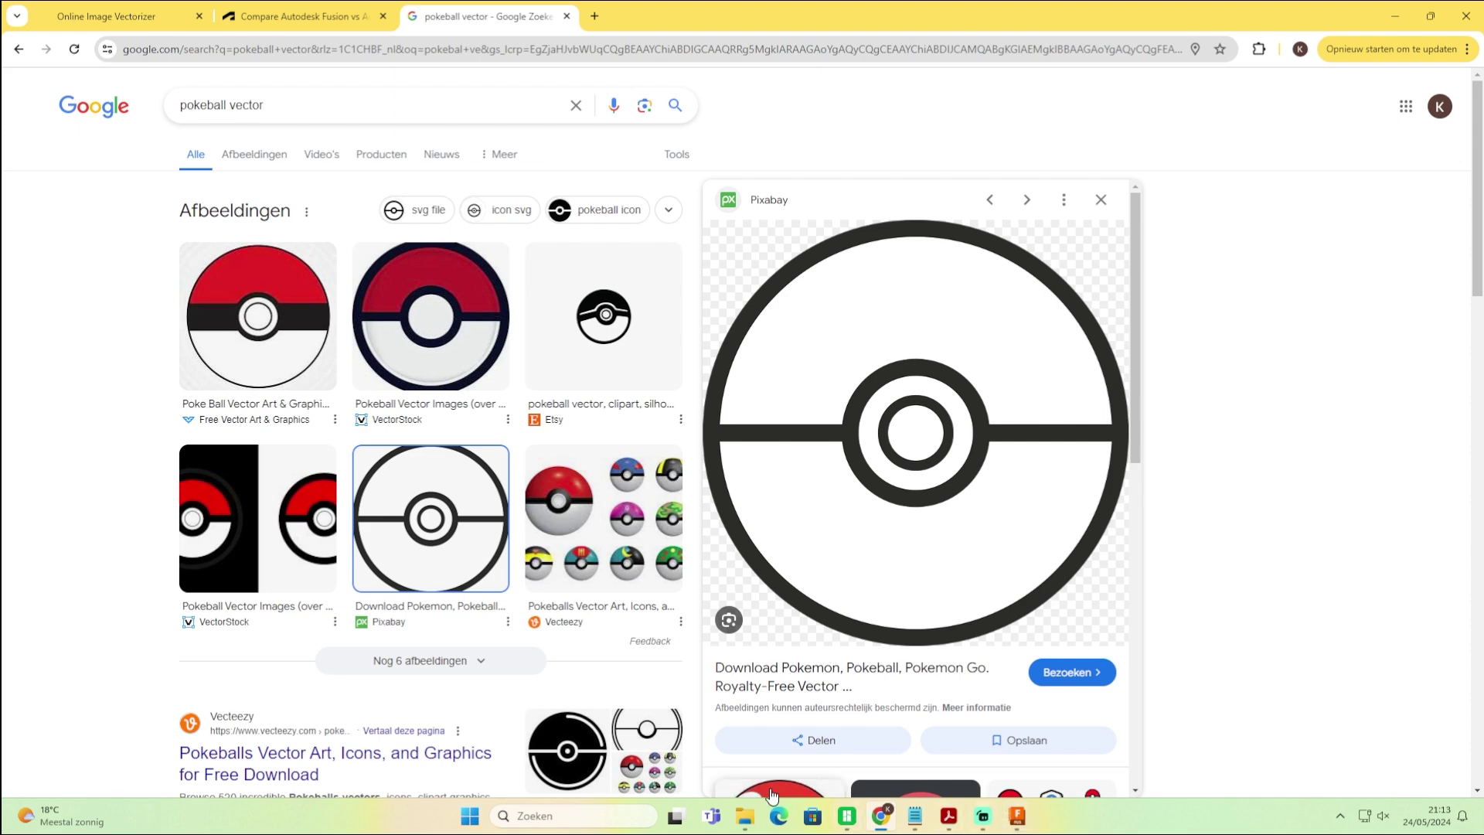
click(881, 815)
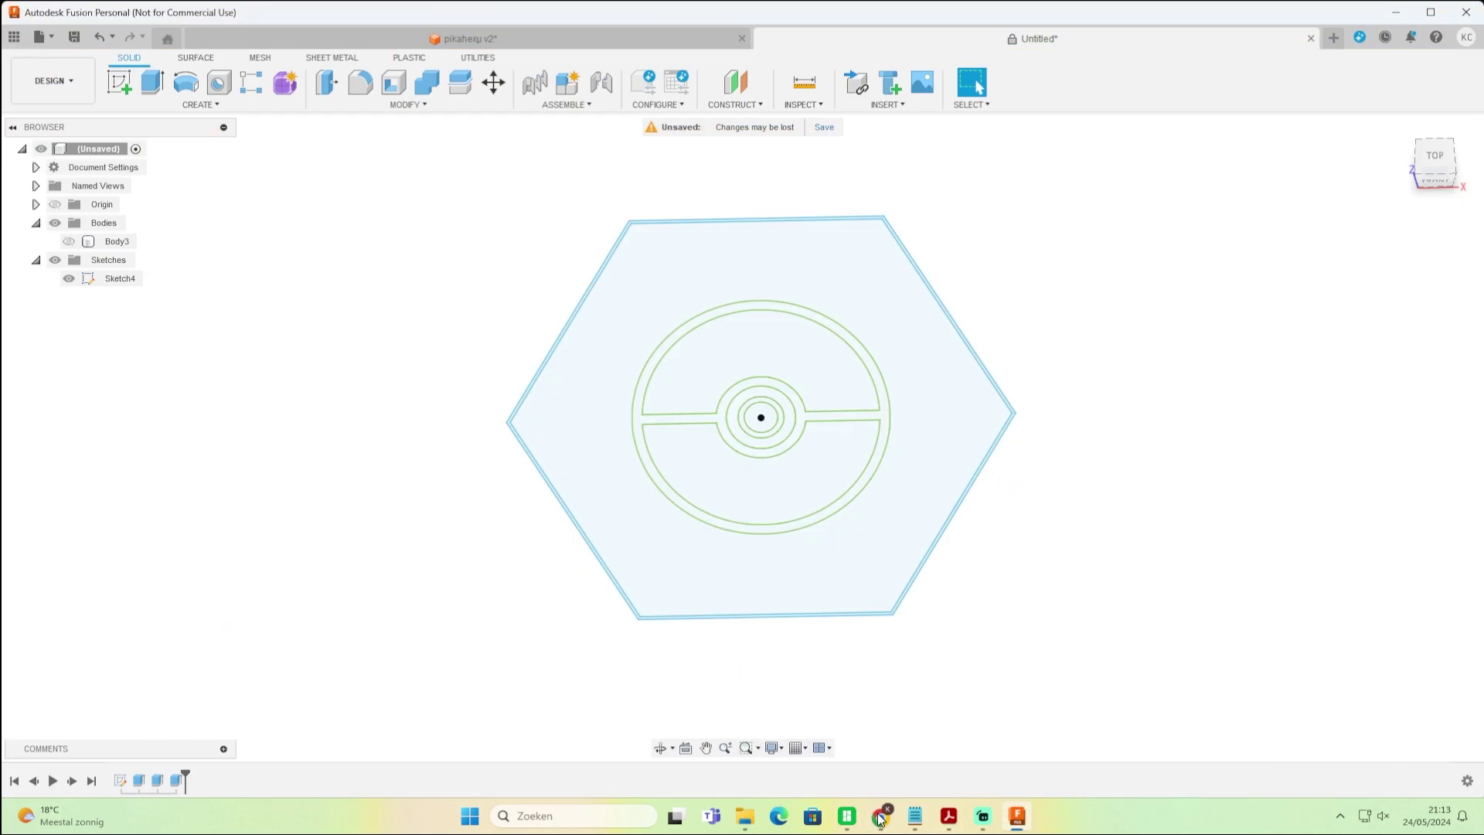
- Start an extrusion of the Pokeball's upper half profile with a distance of 16.2 mm
click(811, 356)
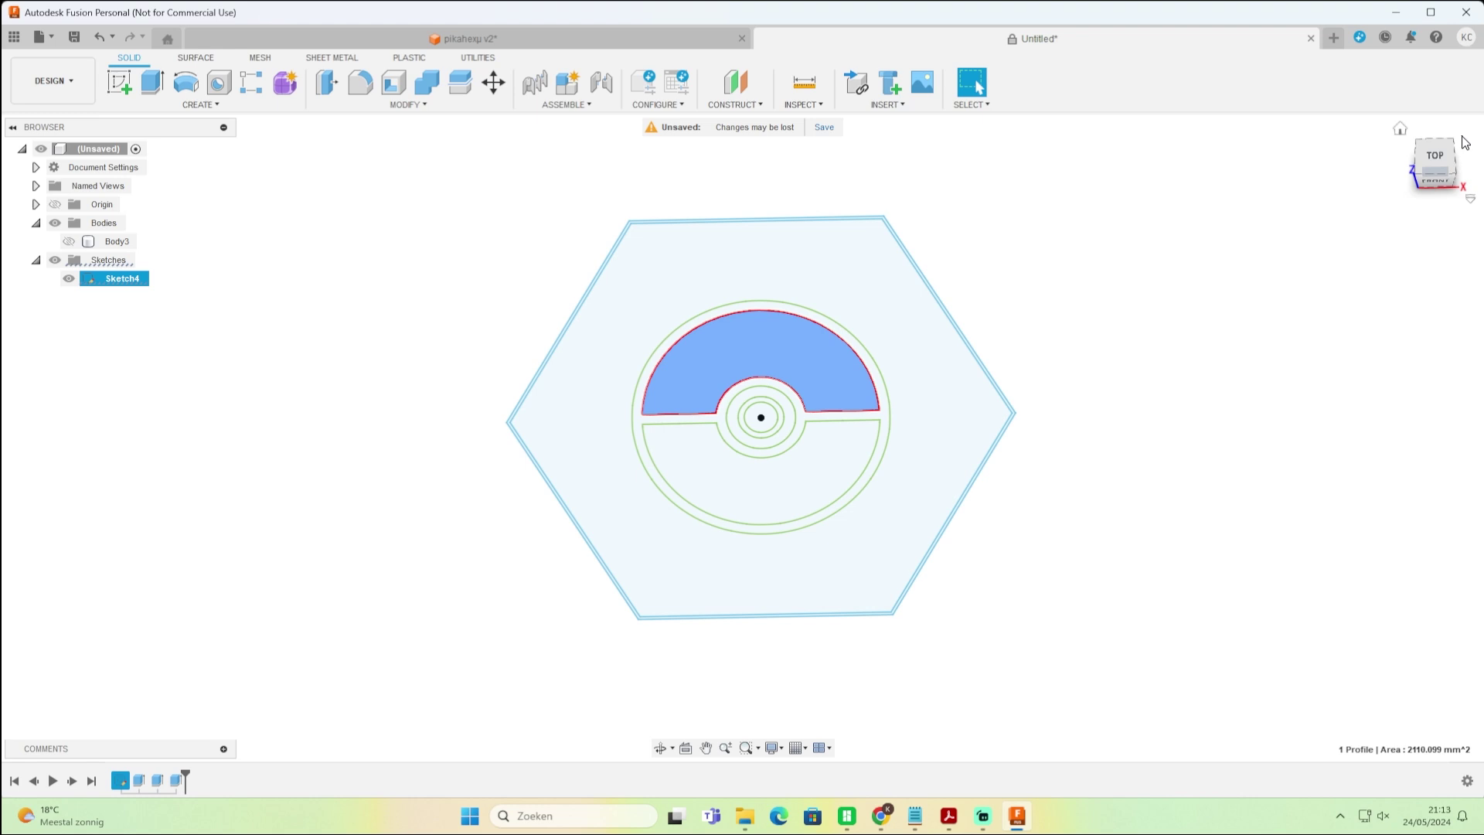
drag(1434, 164, 1435, 130)
key(e)
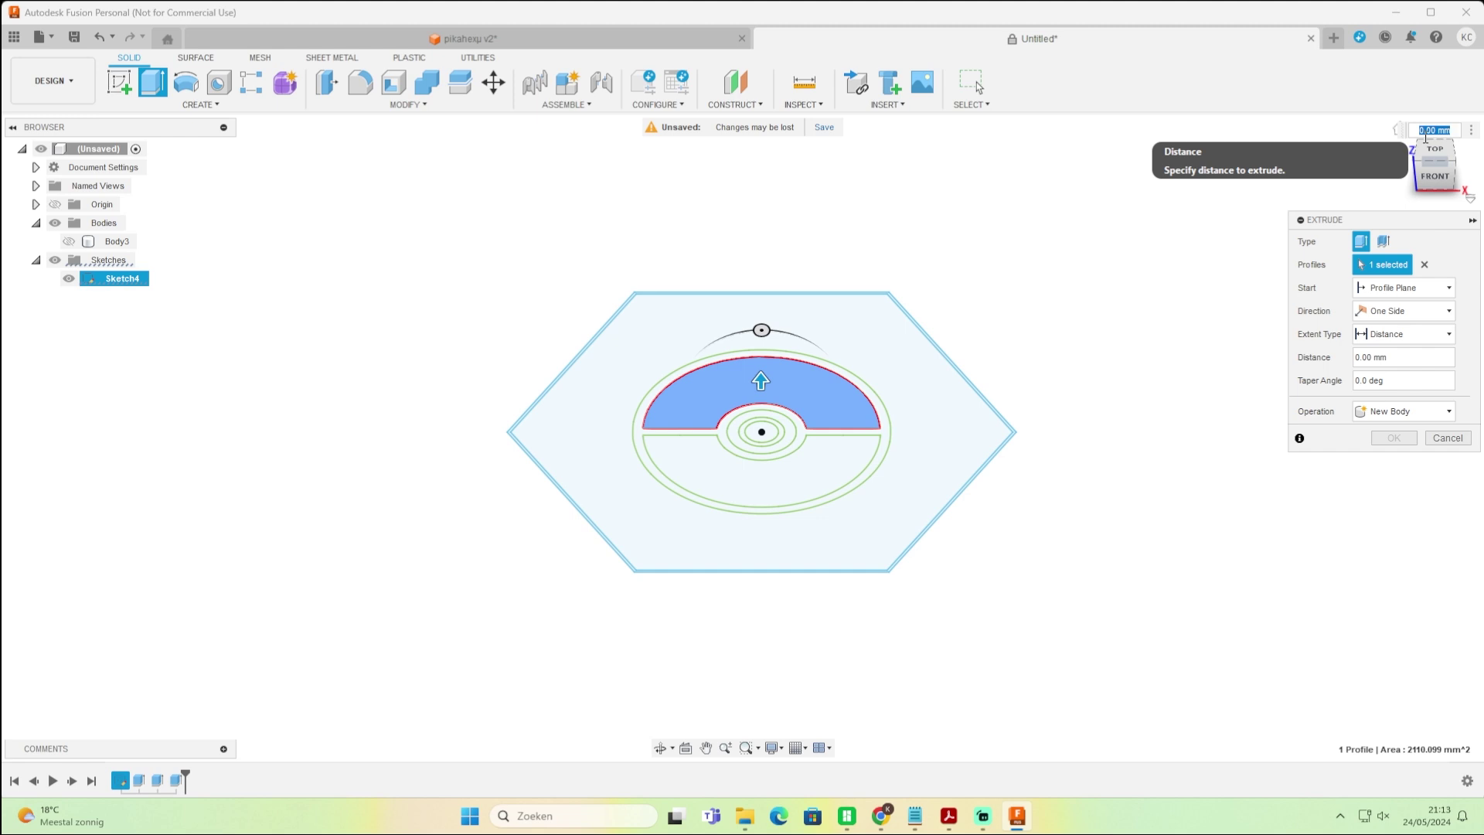
text(16)
key(Return)
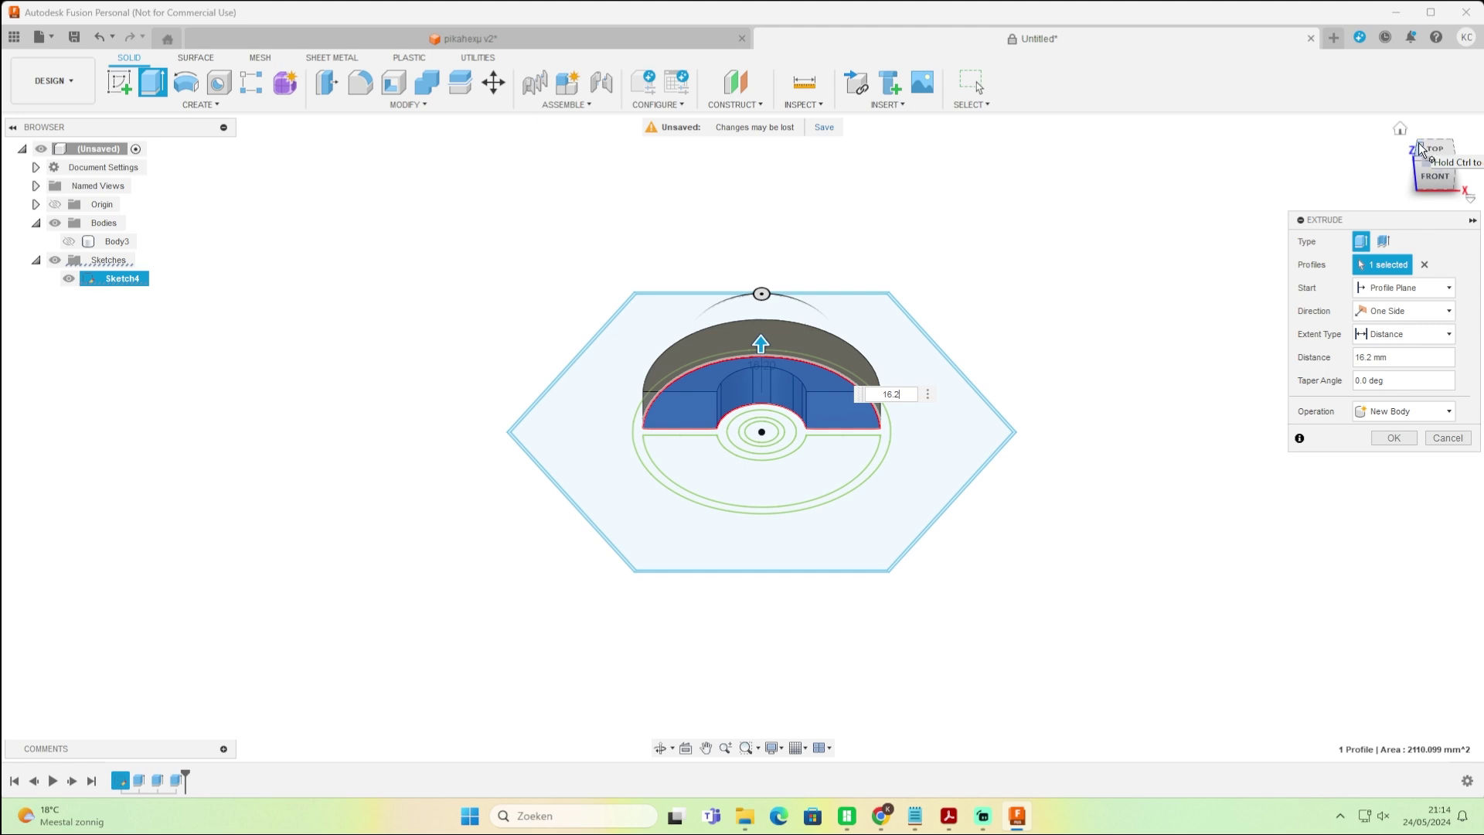
- Show the hexagon body and finish the upper half's extrusion with the Join operation
click(1395, 413)
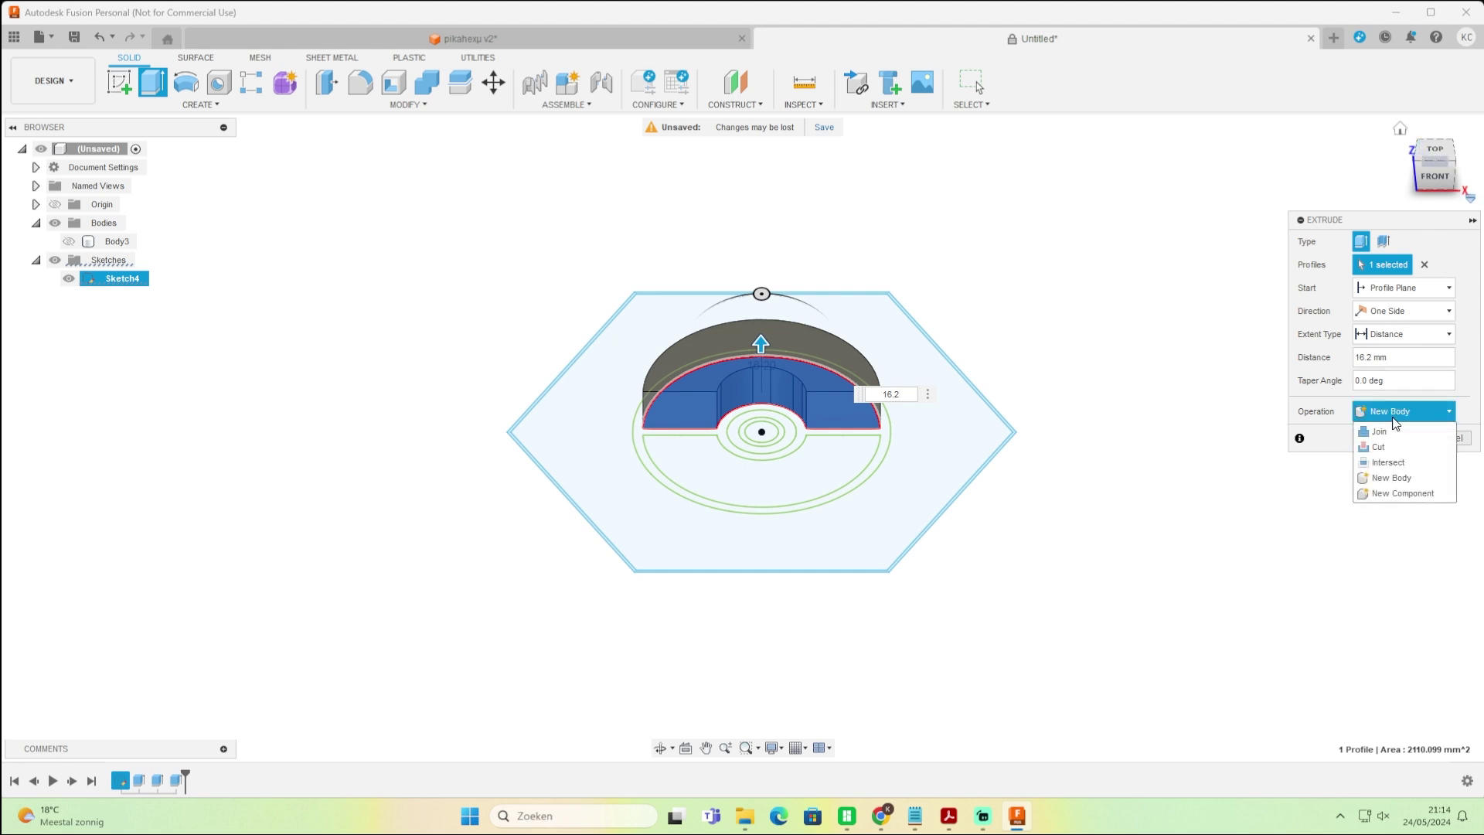
click(1407, 477)
click(1399, 412)
click(1403, 434)
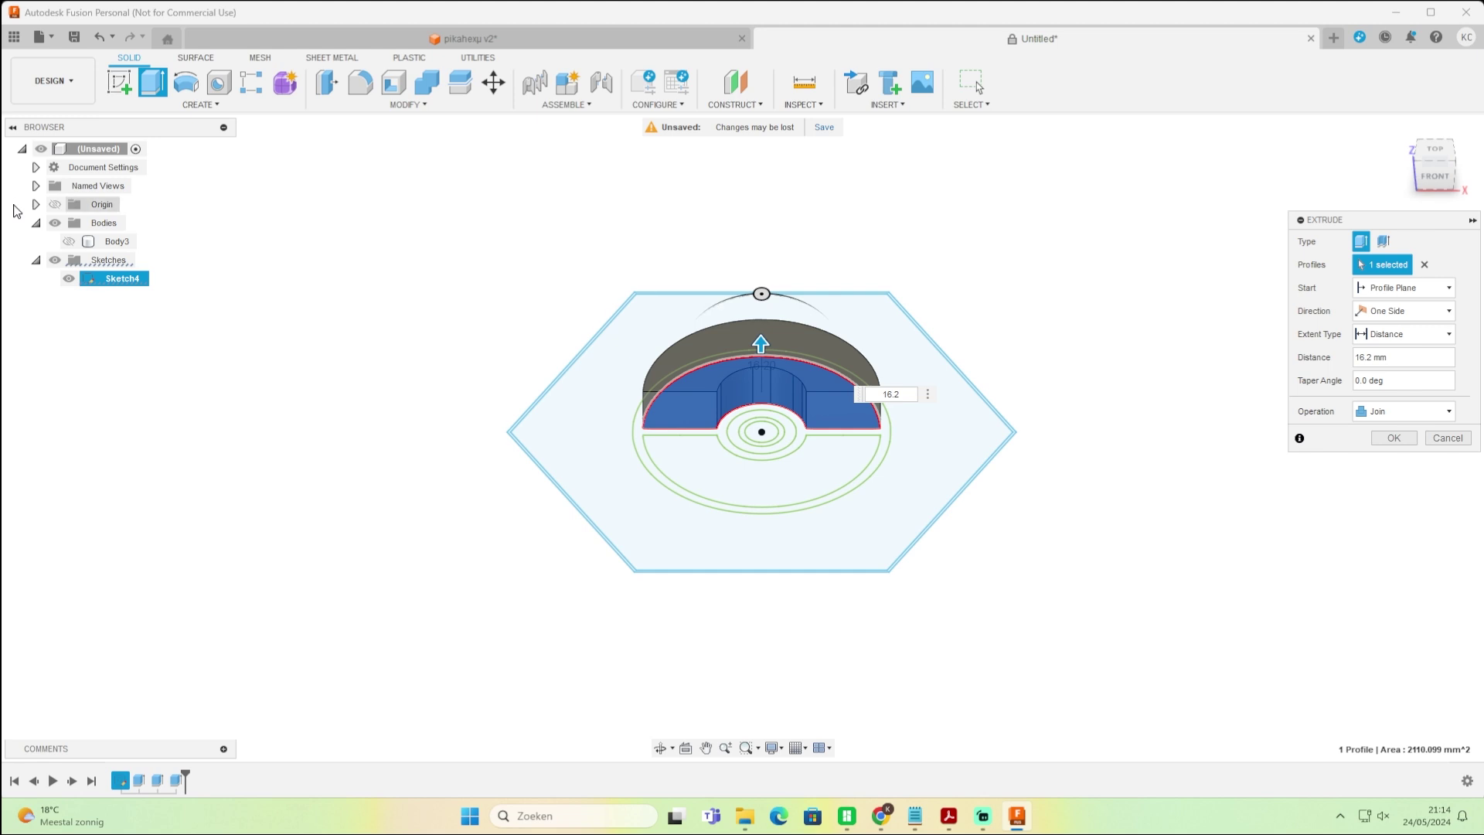
click(68, 241)
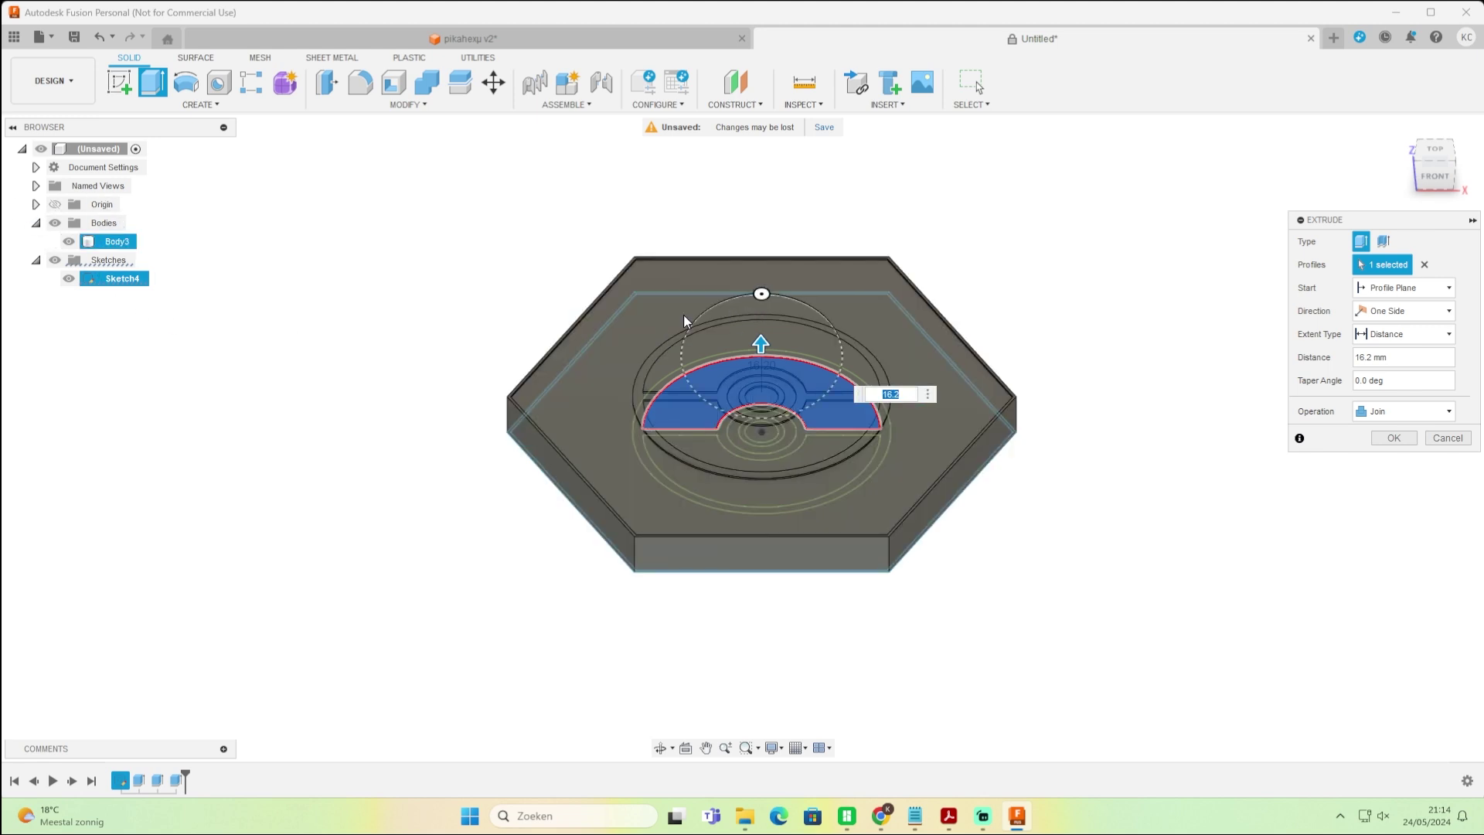
click(1432, 179)
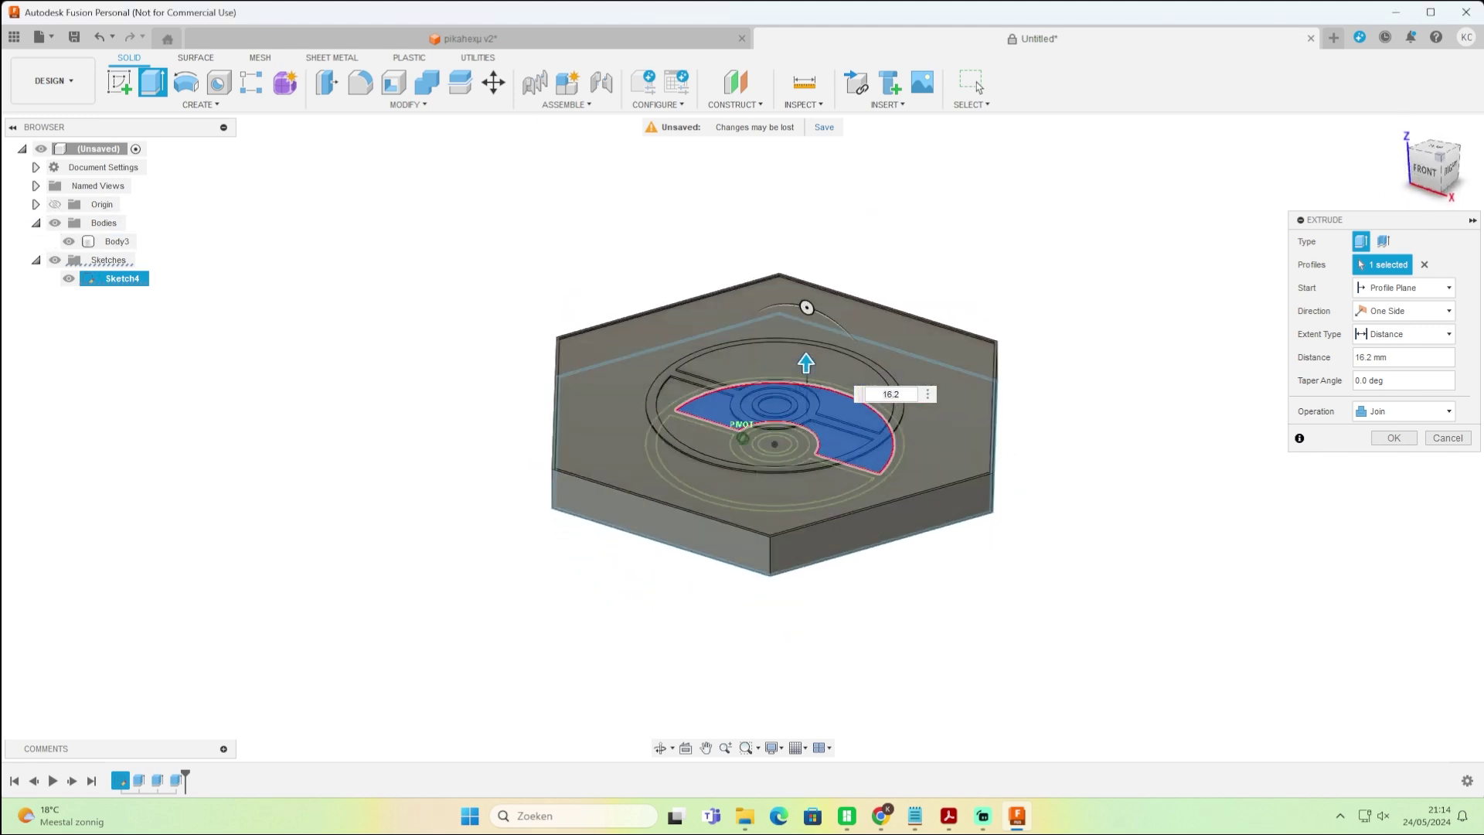
click(1393, 438)
- Examine the tile up close from the side and from above to judge the relative heights of the Pokeball areas
click(1400, 138)
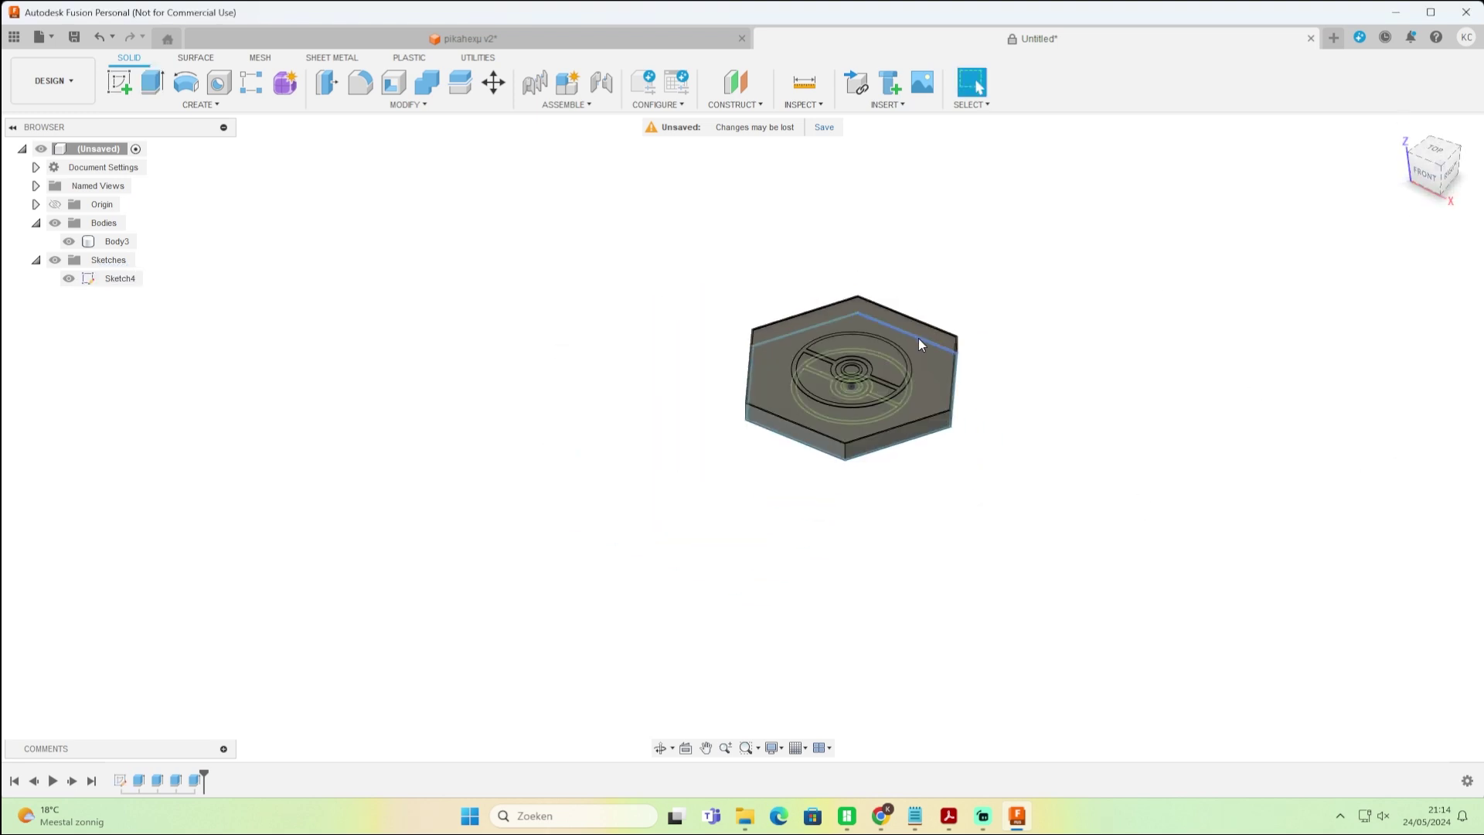
scroll(918, 331, up, 5)
shift+middle_drag(769, 424, 992, 365)
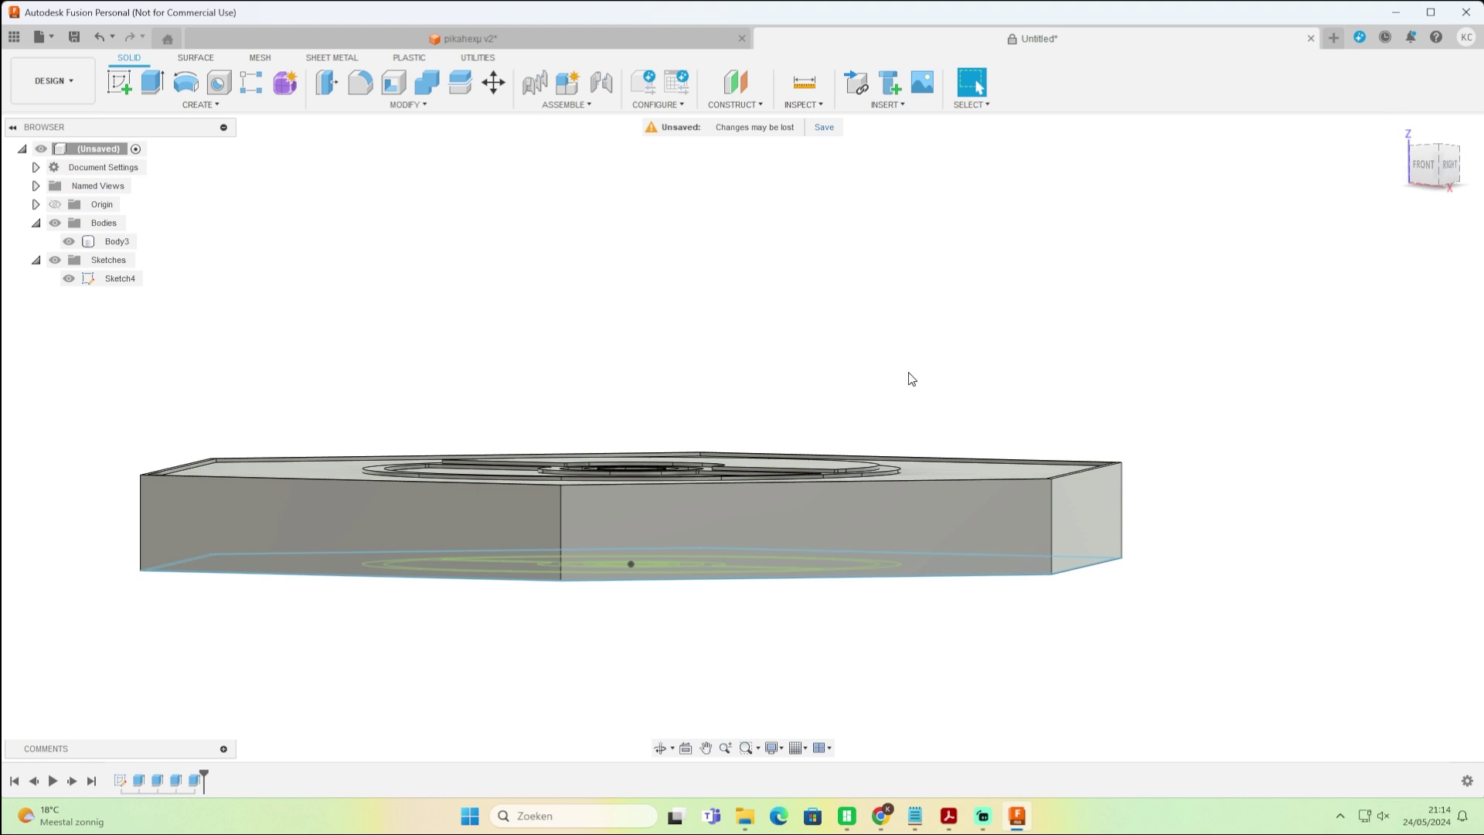
drag(1430, 167, 1340, 341)
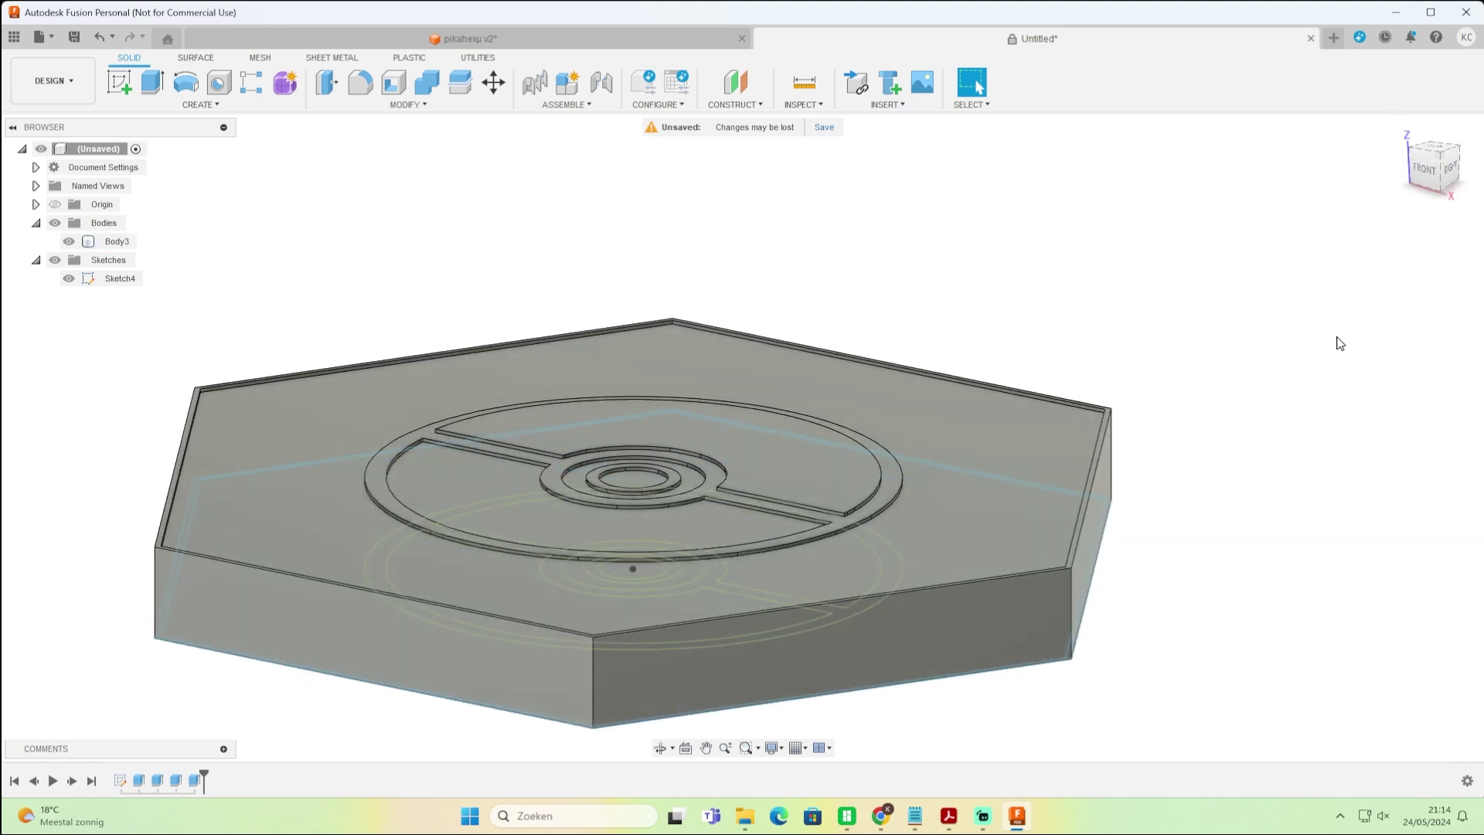
middle_drag(1337, 335, 1424, 258)
scroll(1299, 336, down, 3)
scroll(1351, 263, up, 3)
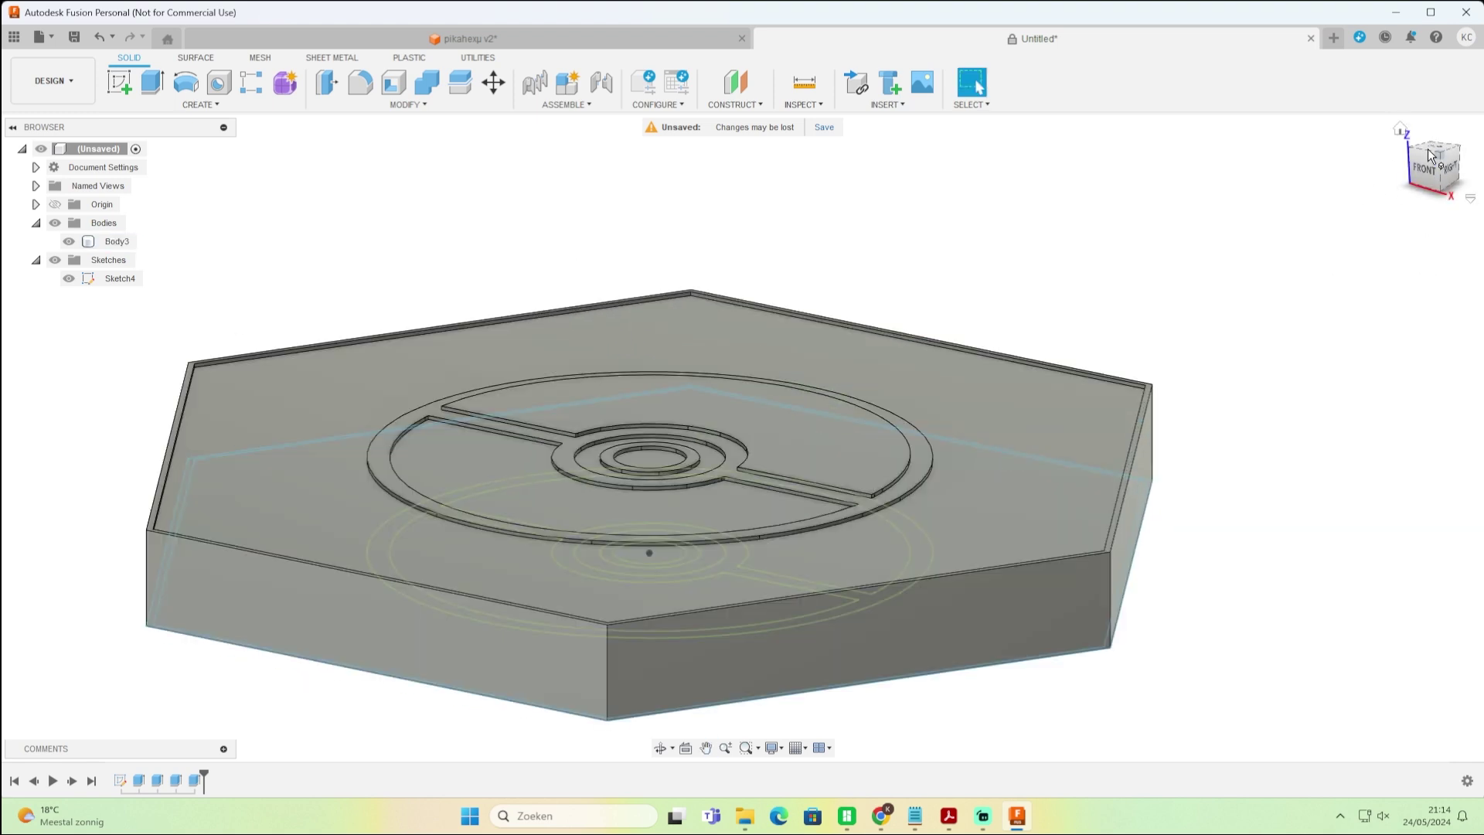
click(1426, 157)
- Hide the hexagon body and select the Pokeball's lower half, center circle and inner ring profiles, checking against the reference image in Chrome
click(77, 245)
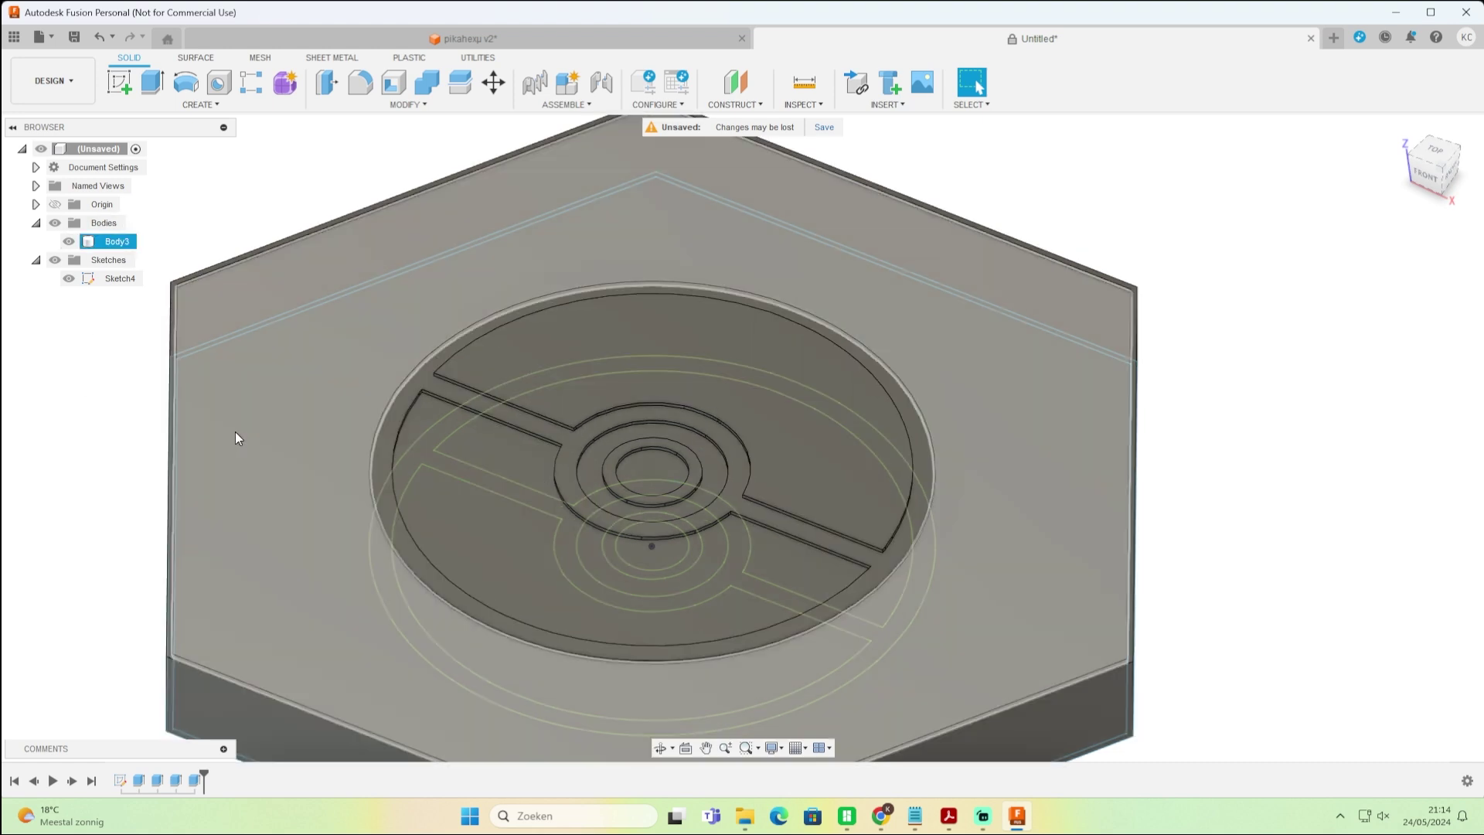
click(63, 246)
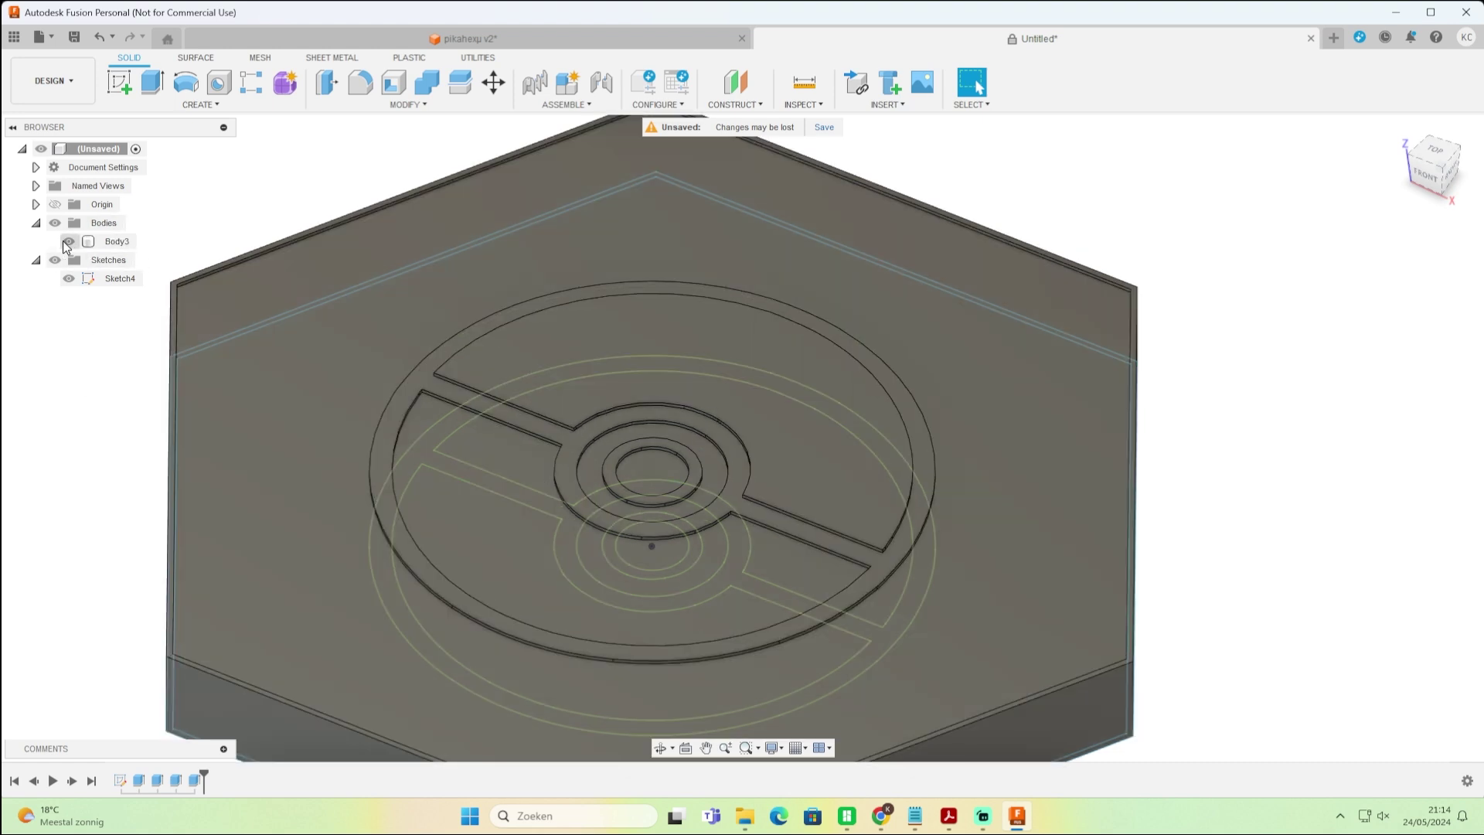
click(68, 242)
click(560, 629)
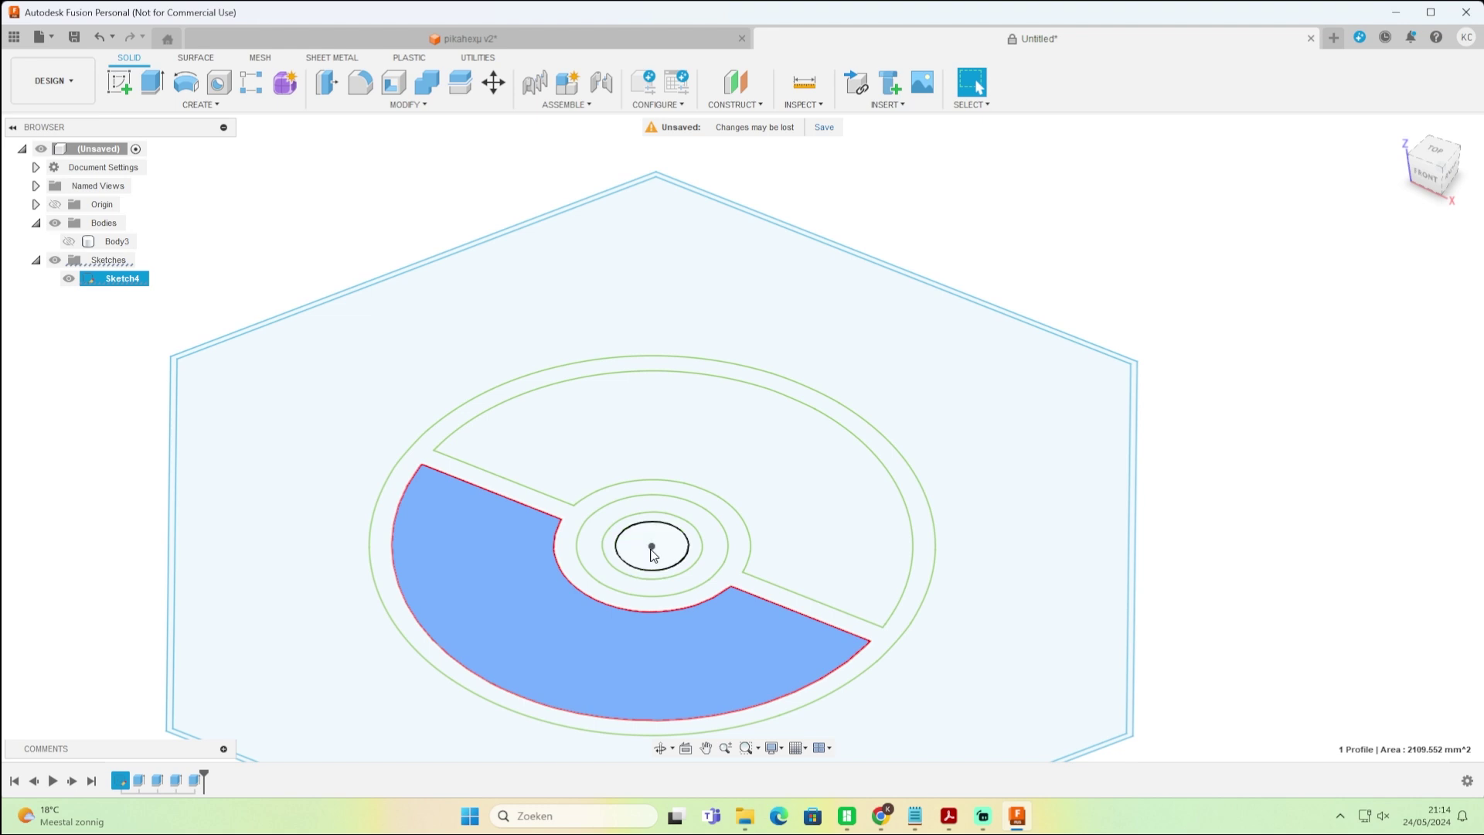
ctrl+click(674, 550)
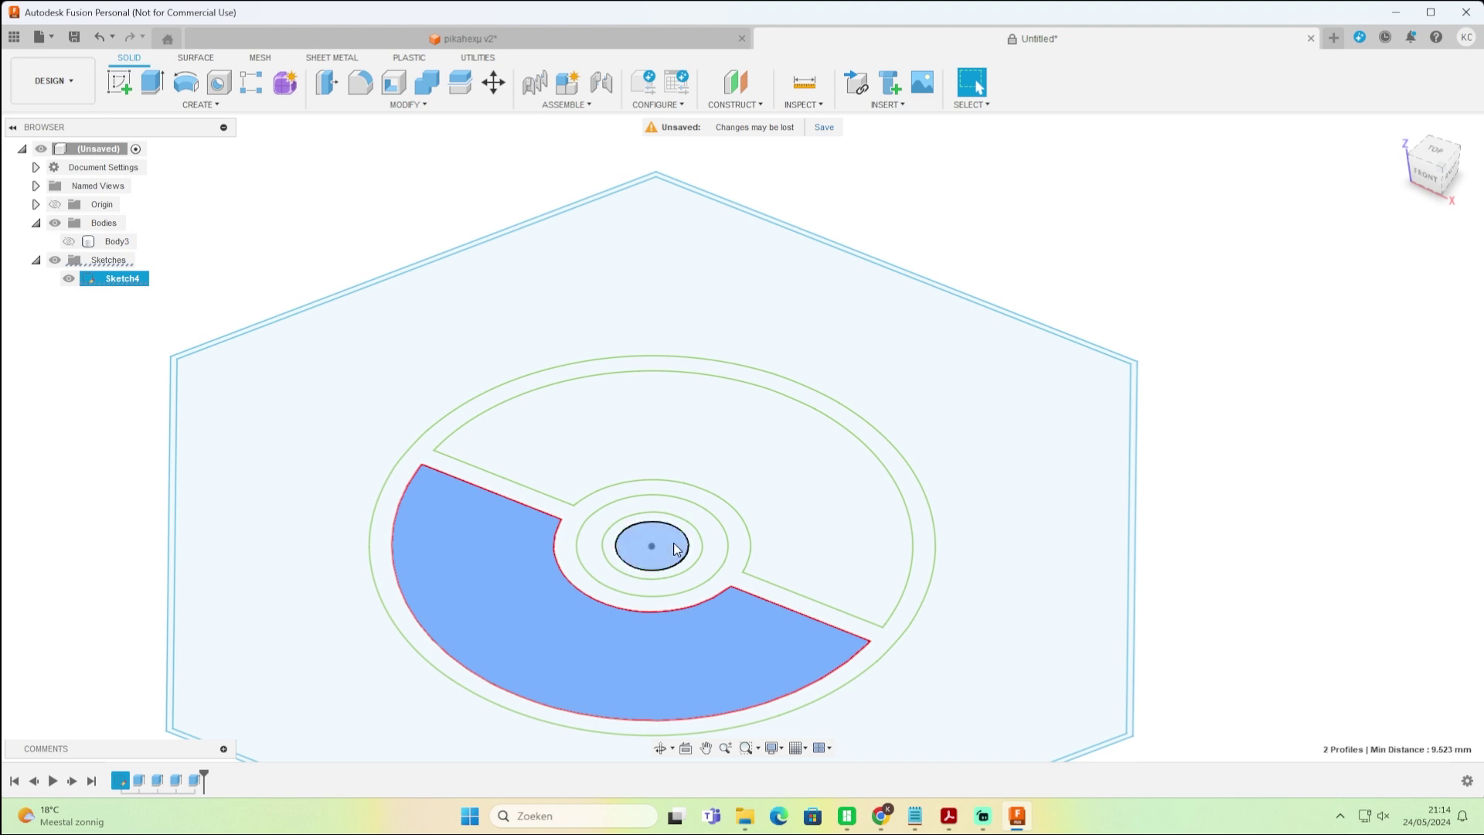
click(883, 821)
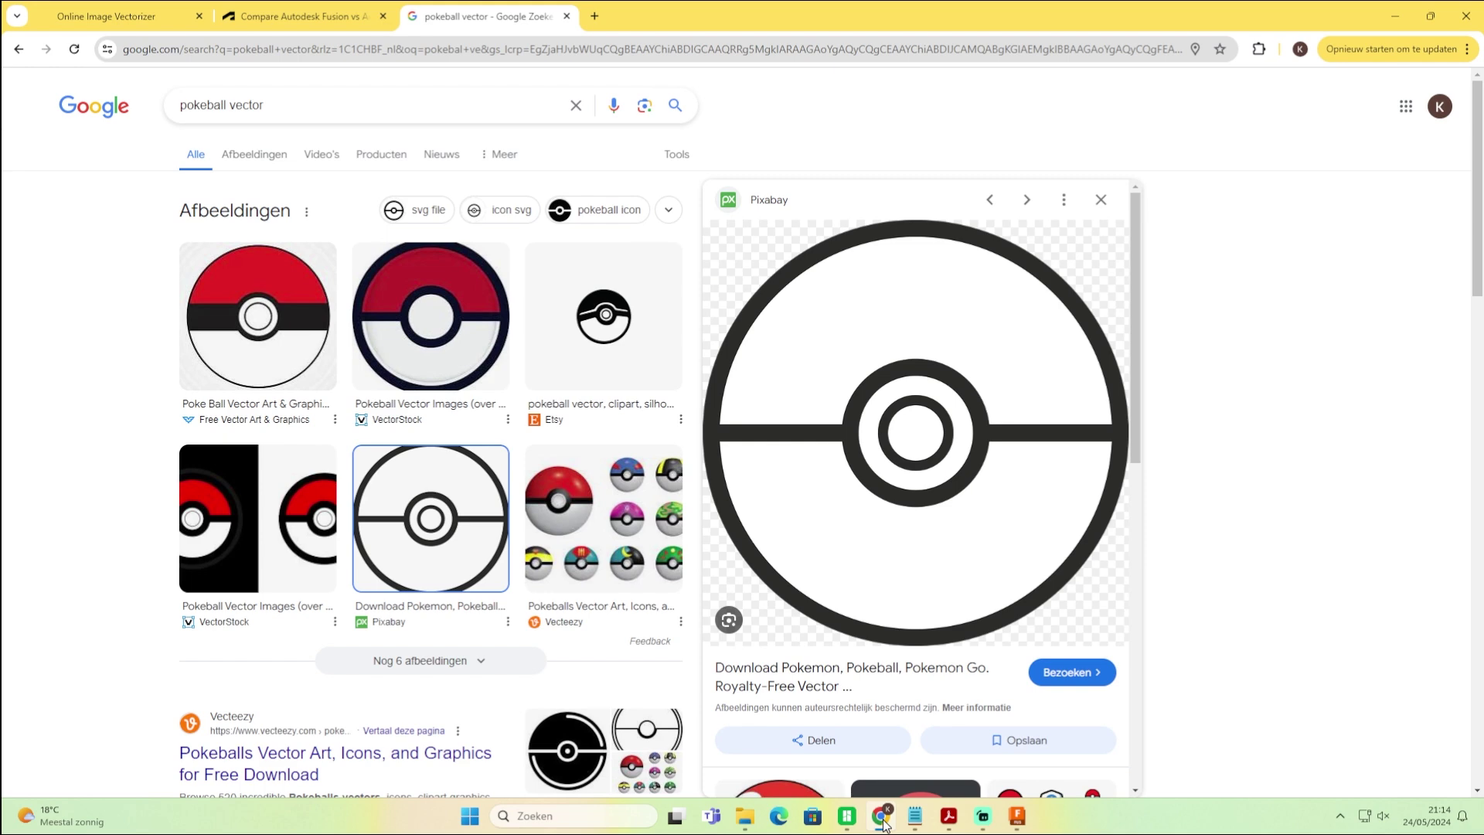
click(884, 822)
click(714, 555)
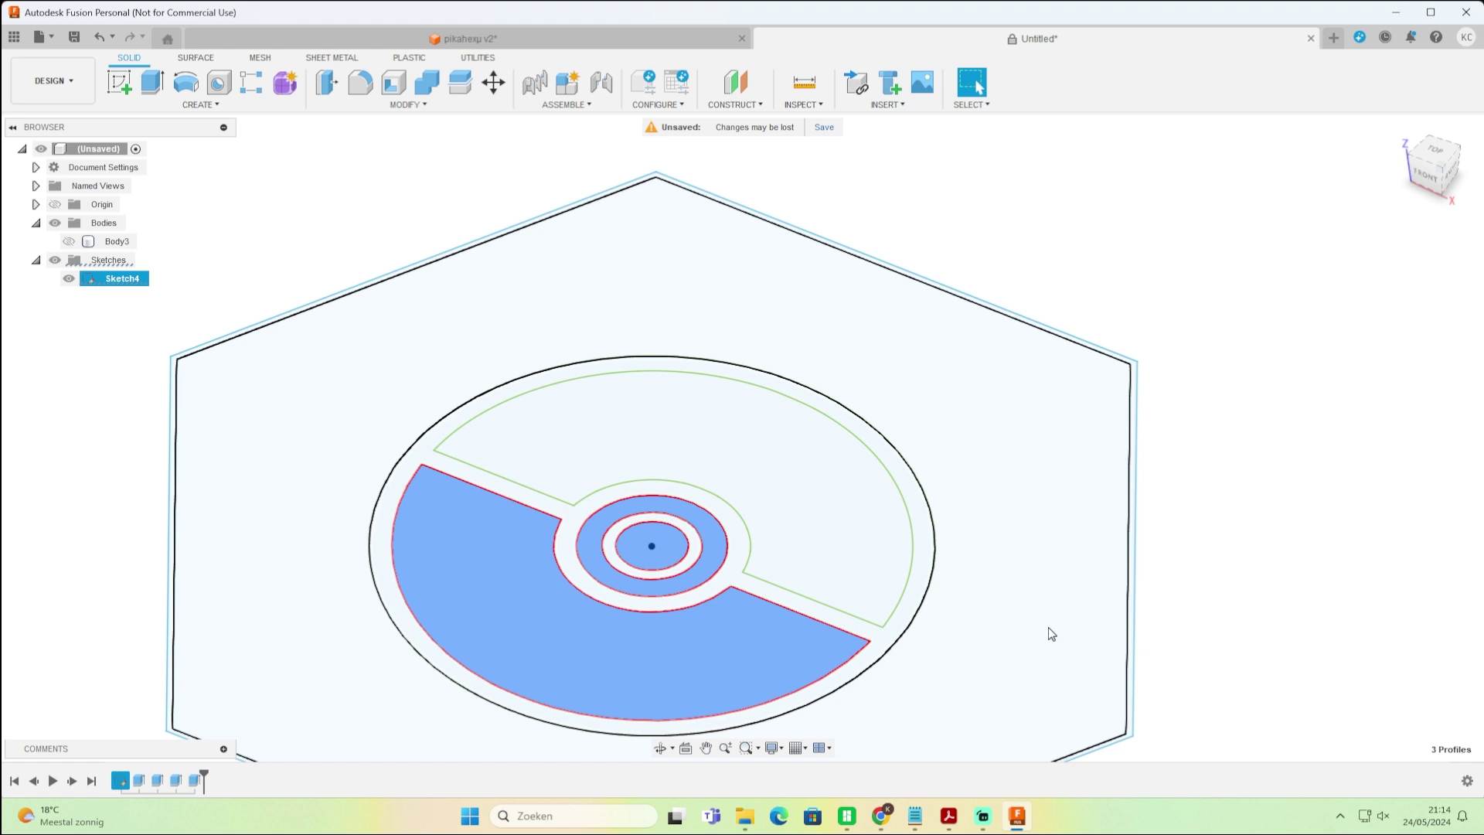
- Extrude the three selected Pokeball profiles 16.8 mm with the Join operation, merging them into the redisplayed hexagon body
key(e)
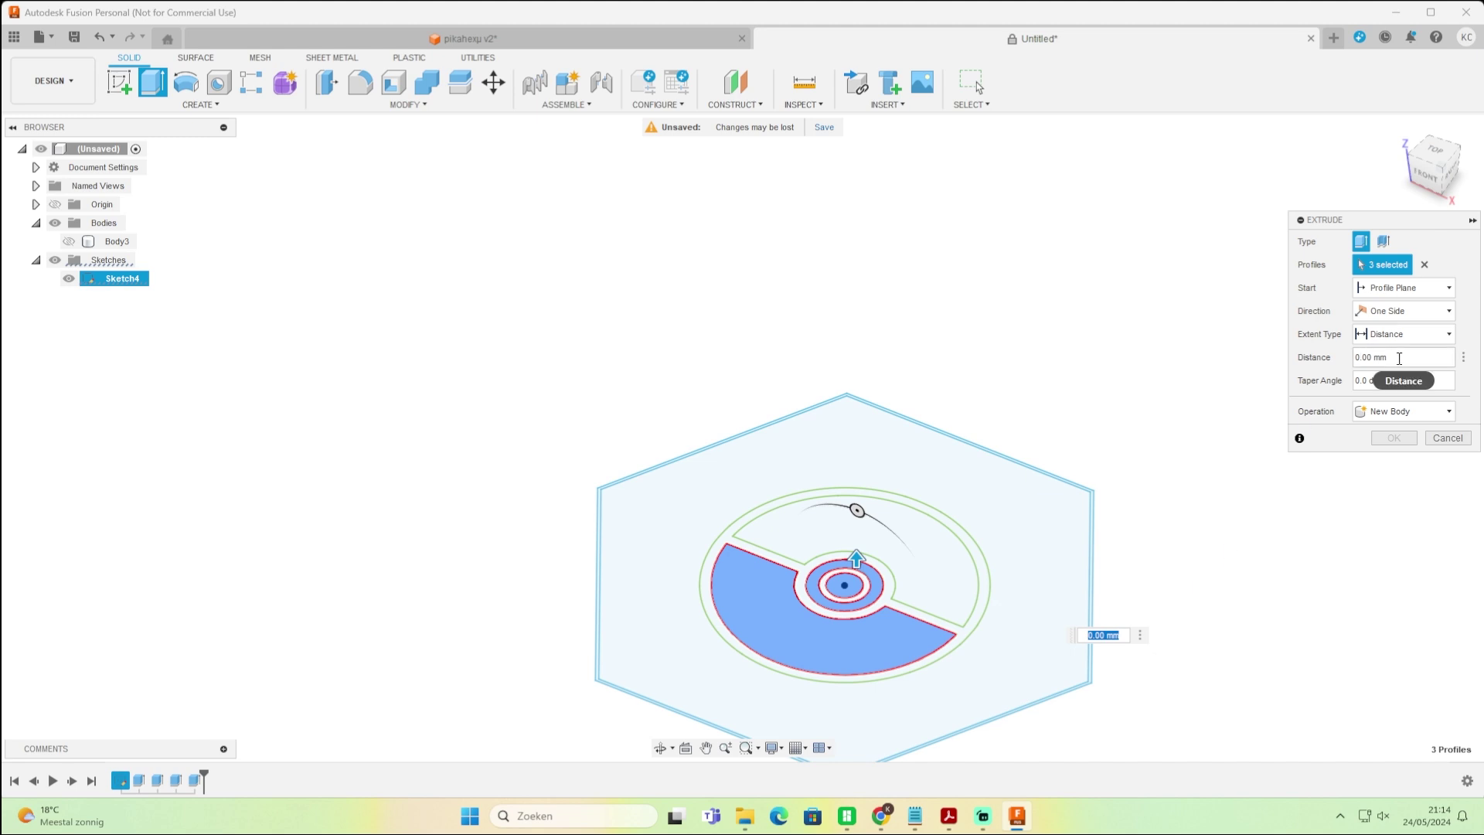
click(1399, 357)
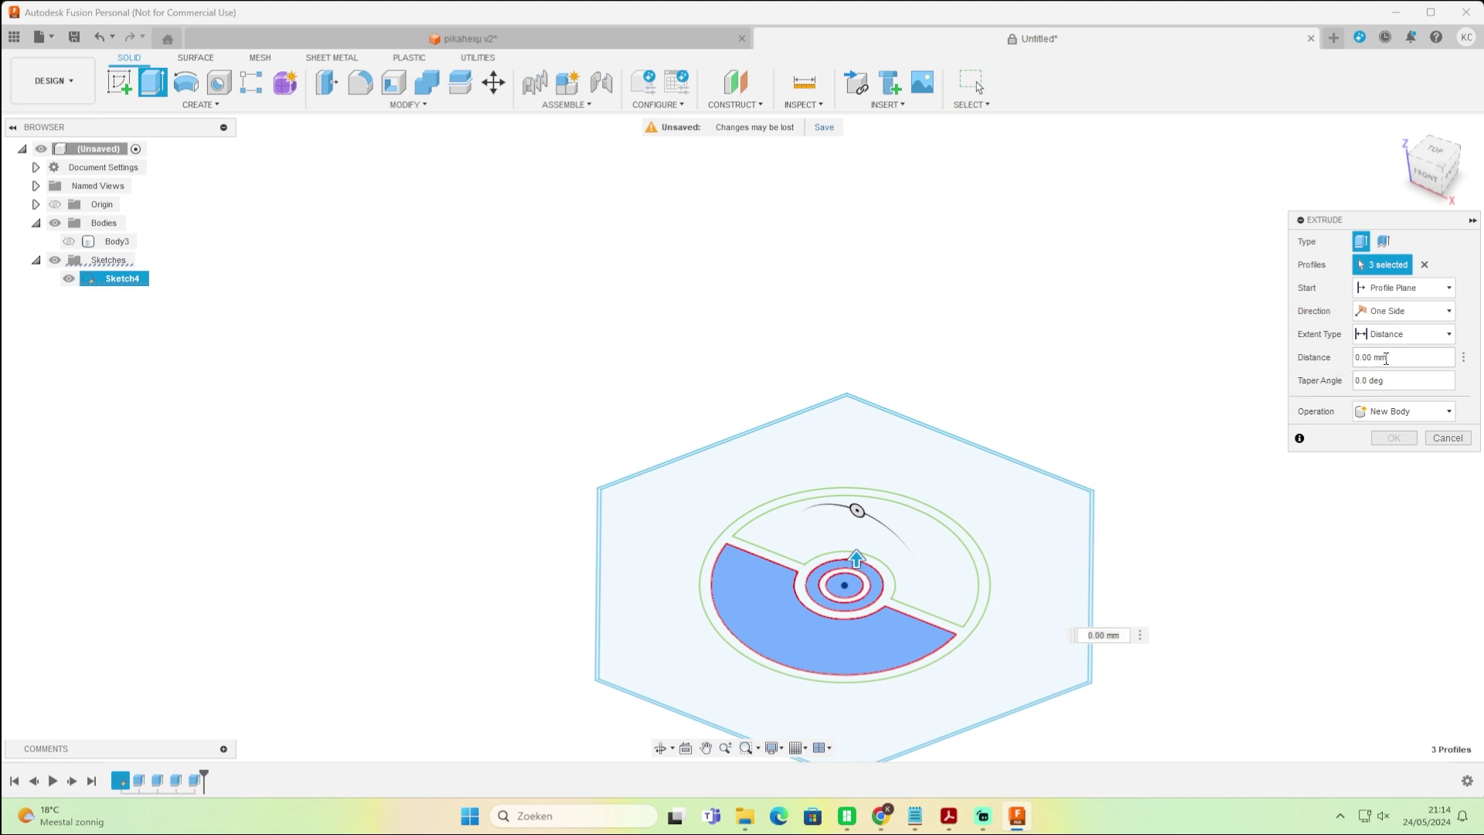
text(16)
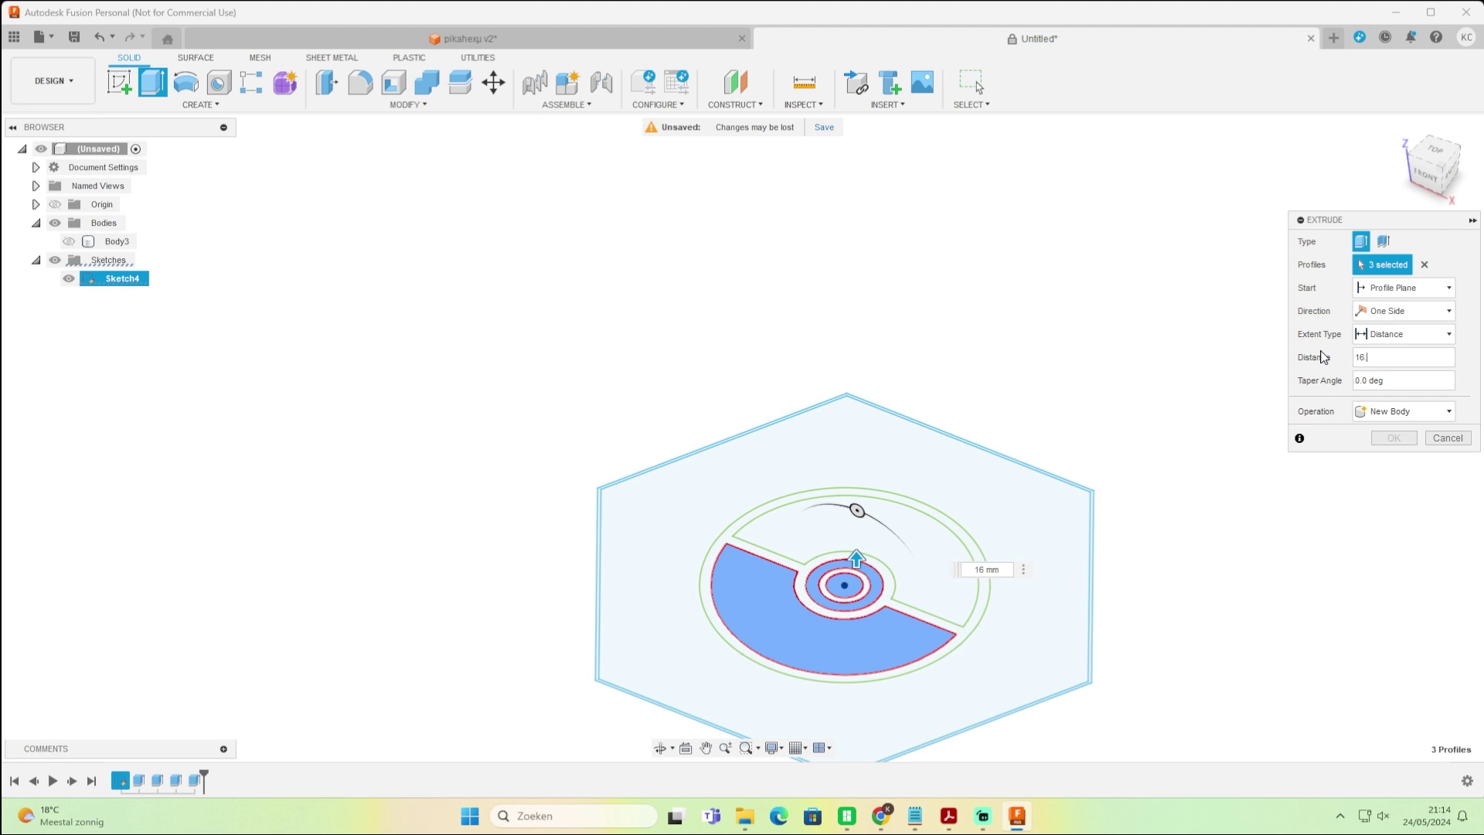
text(.8)
click(1403, 411)
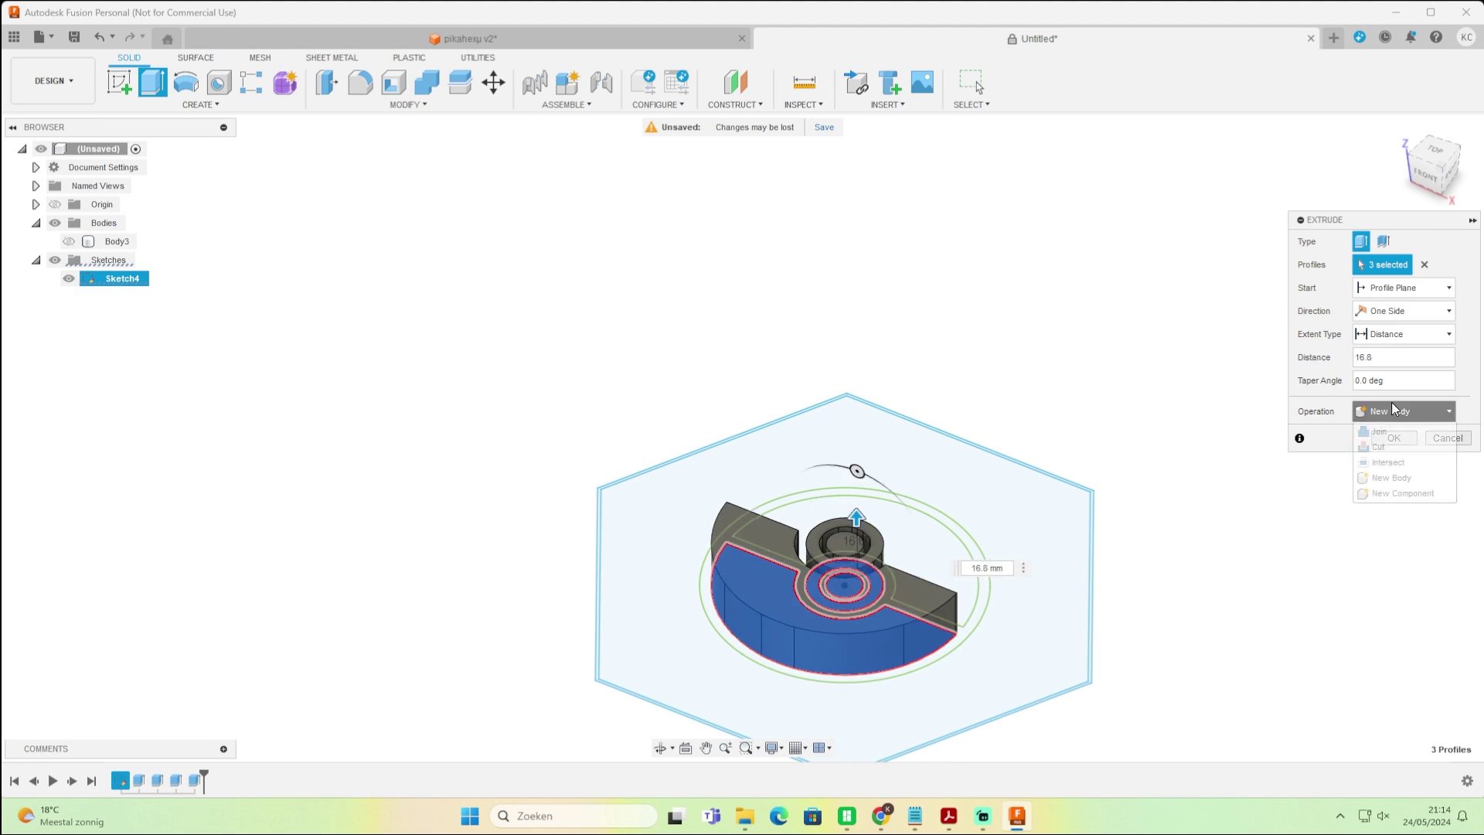
click(1387, 435)
click(68, 241)
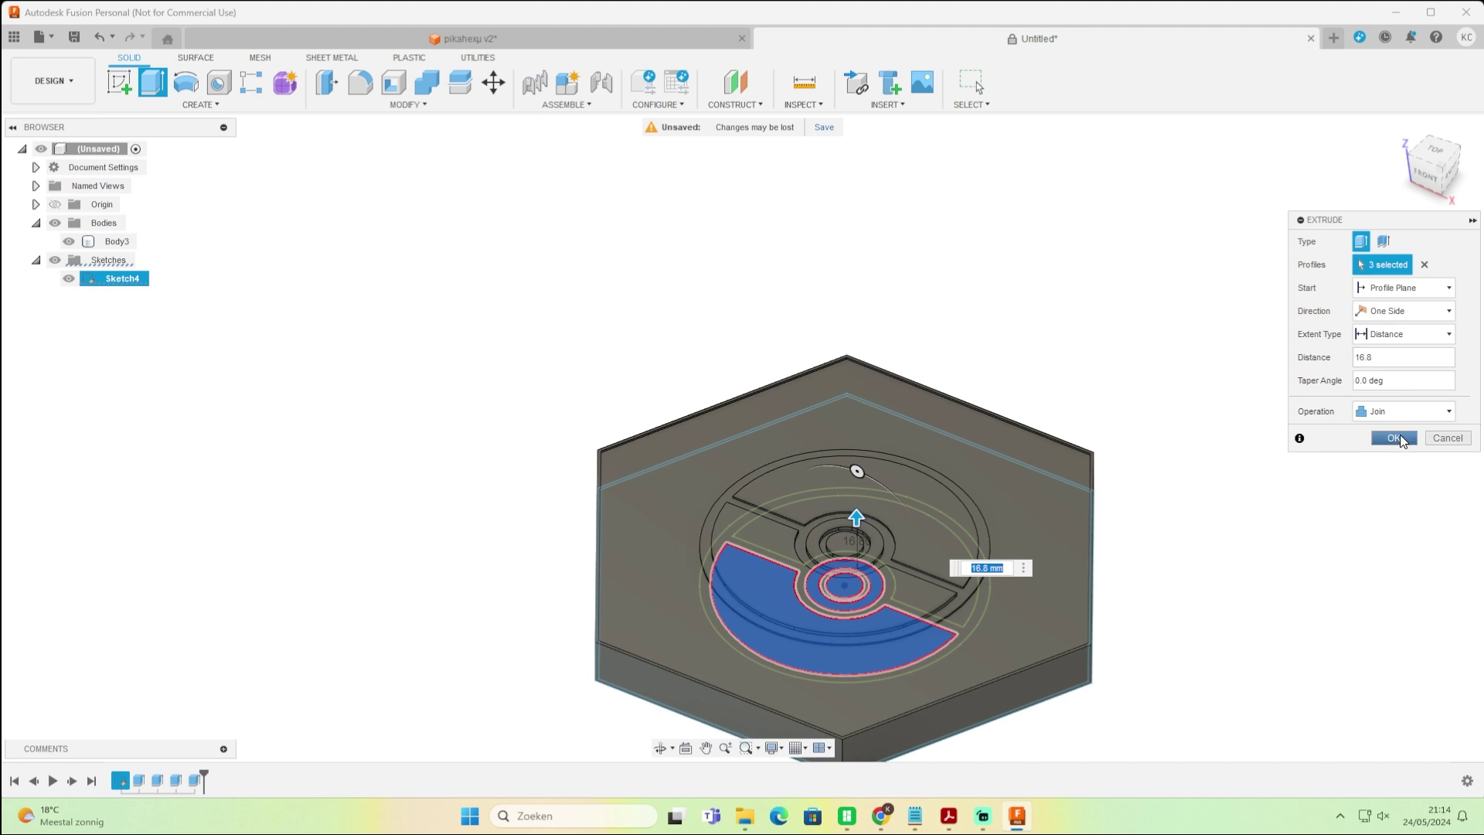
click(1395, 438)
- Save the finished hexagon tile body as a binary STL mesh named Pokehex in the computer's Downloads folder
mouse_move(1436, 174)
mouse_down()
mouse_move(1448, 198)
mouse_move(1186, 302)
mouse_move(1129, 262)
mouse_up()
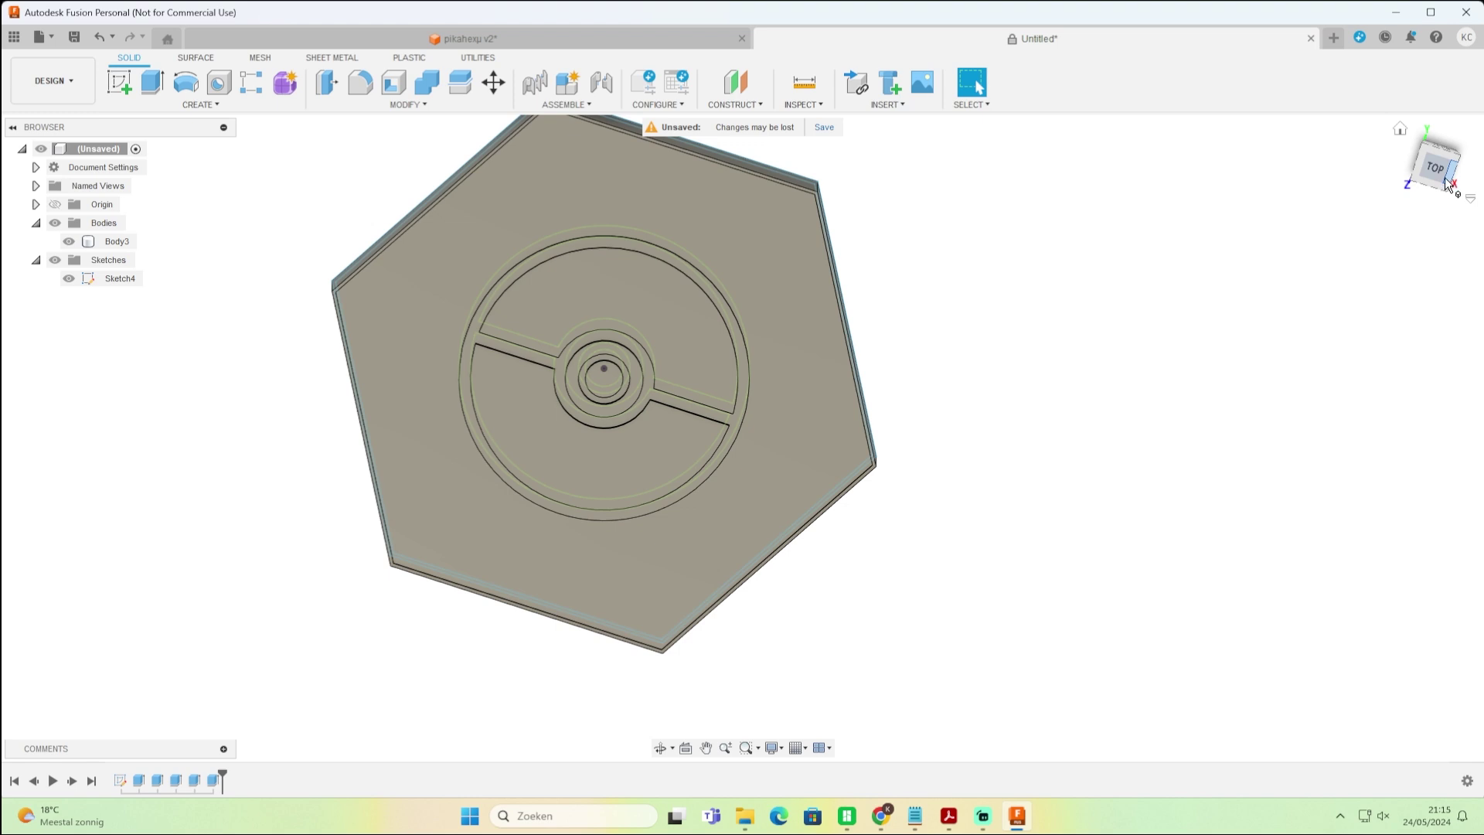
drag(1427, 130, 1448, 192)
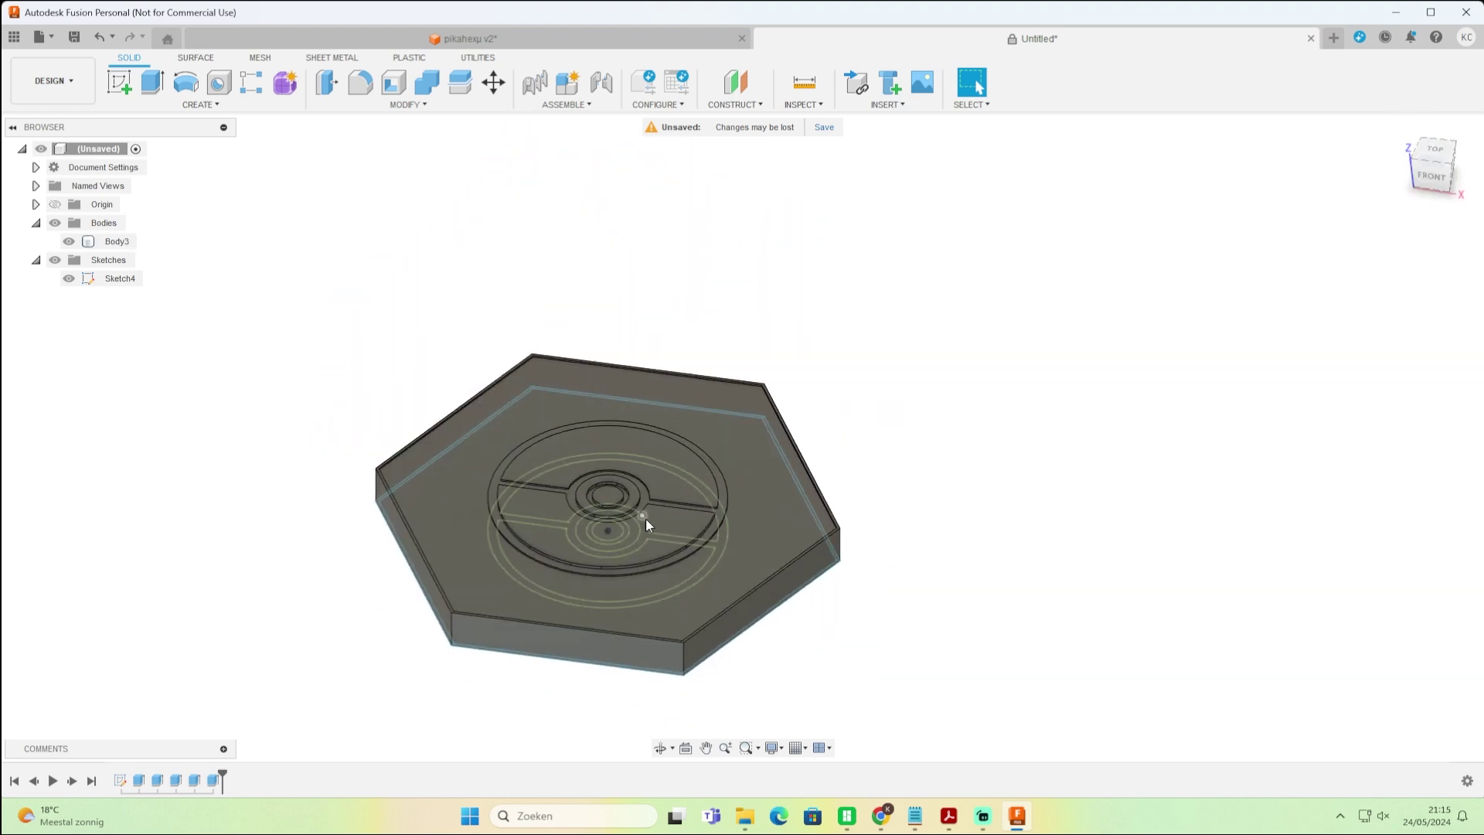
scroll(648, 524, up, 3)
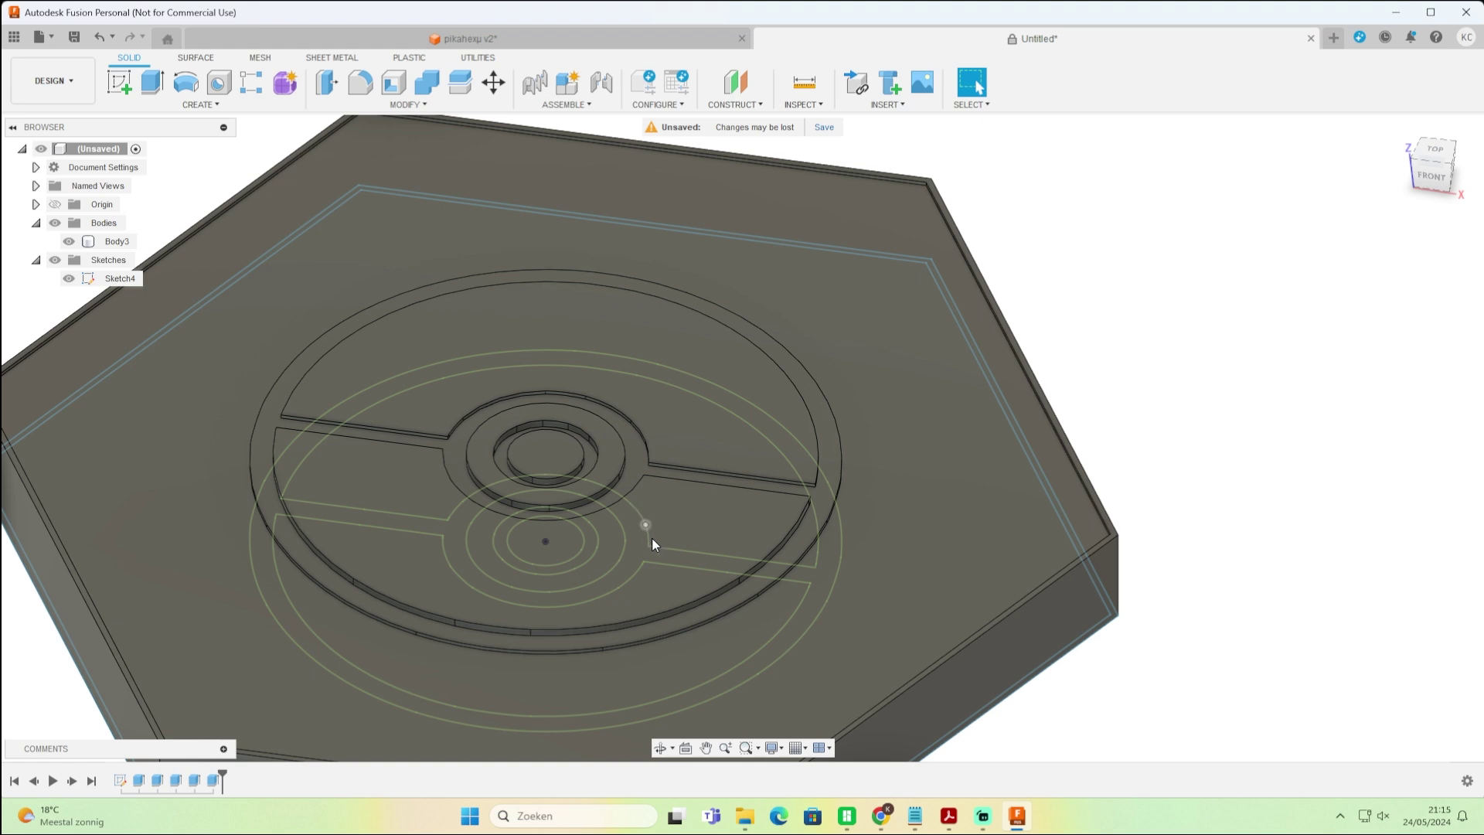
click(652, 538)
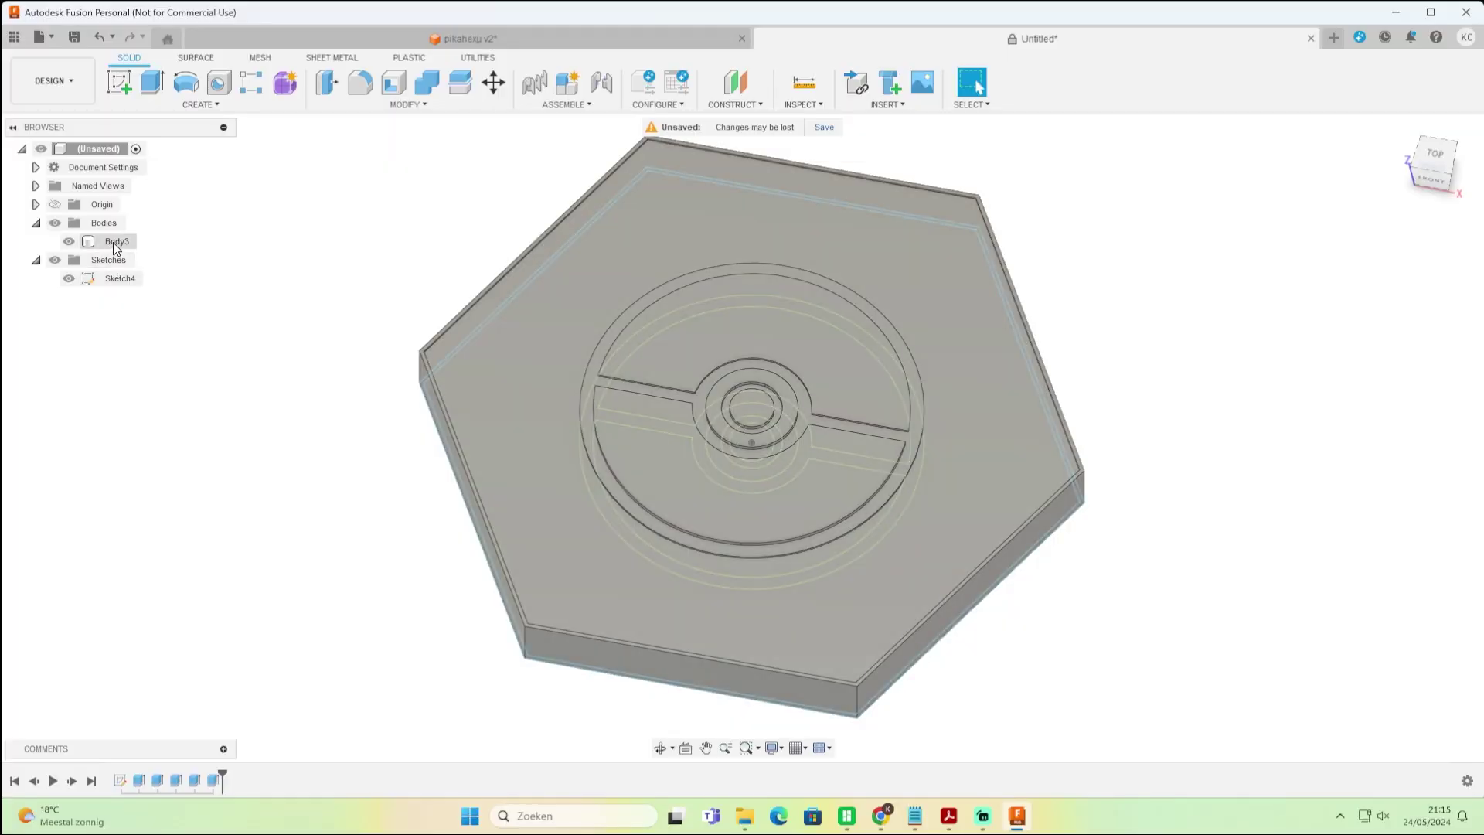
click(115, 244)
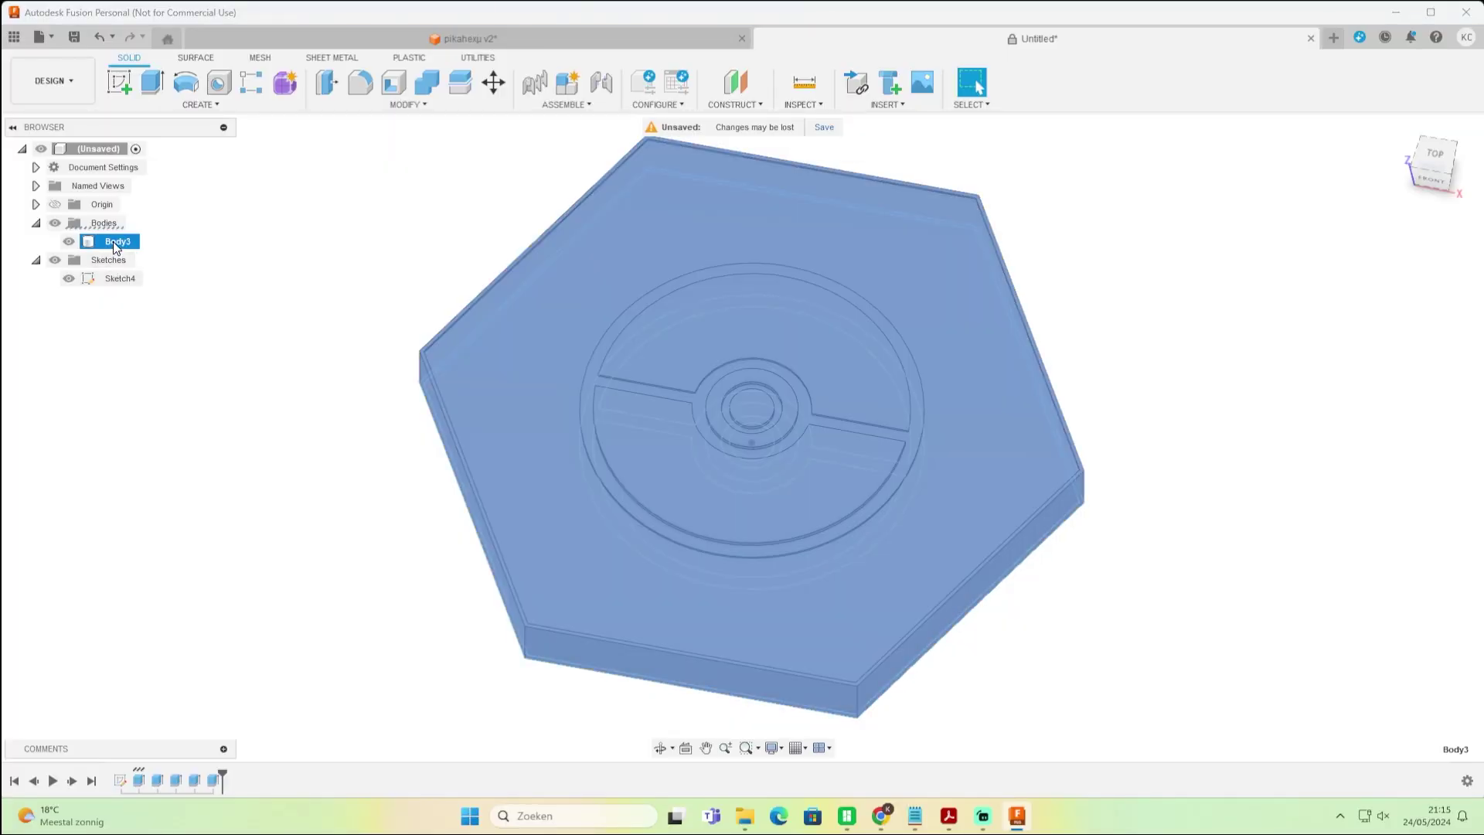
click(192, 237)
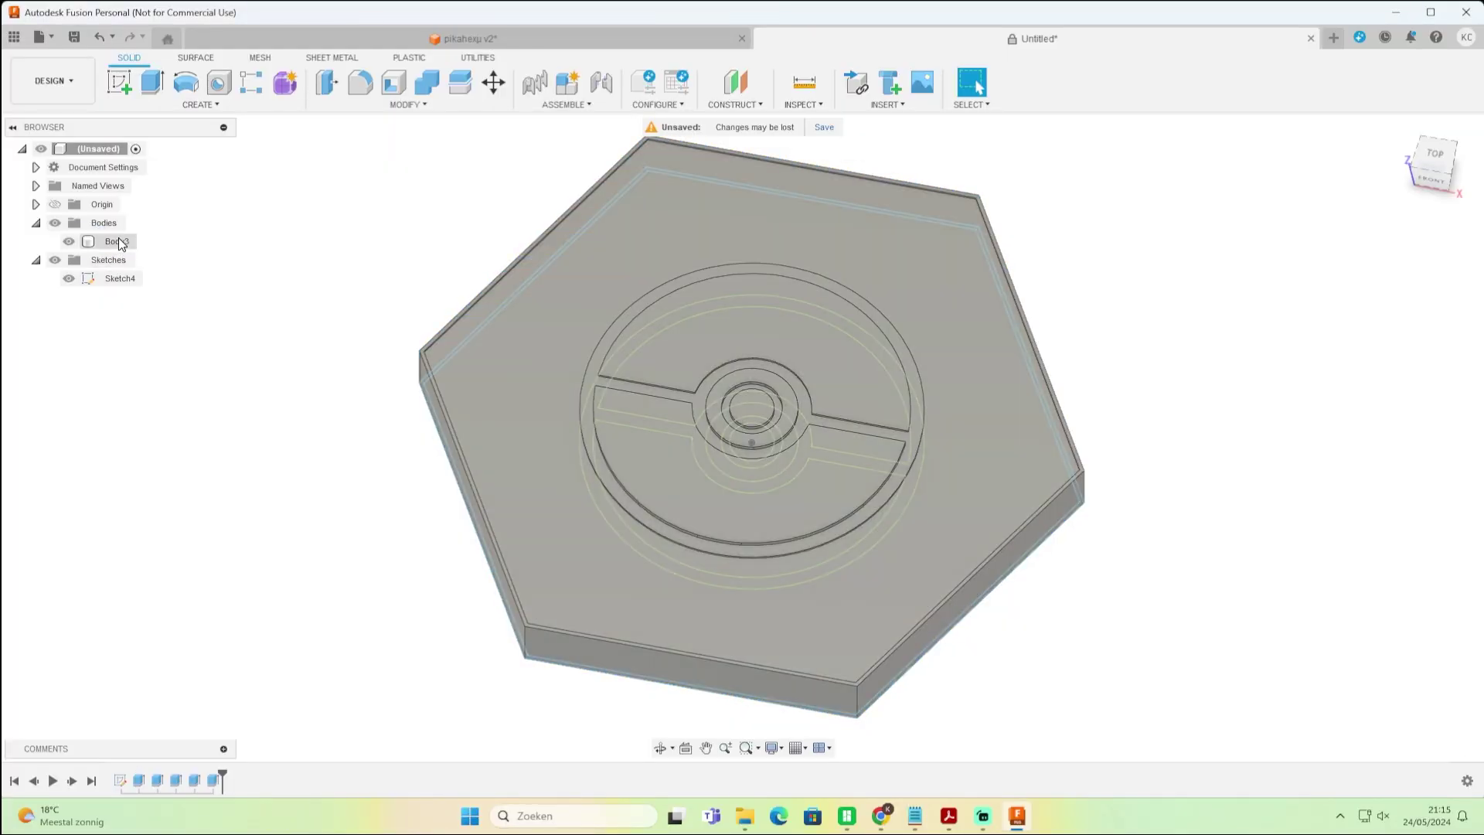
right_click(121, 243)
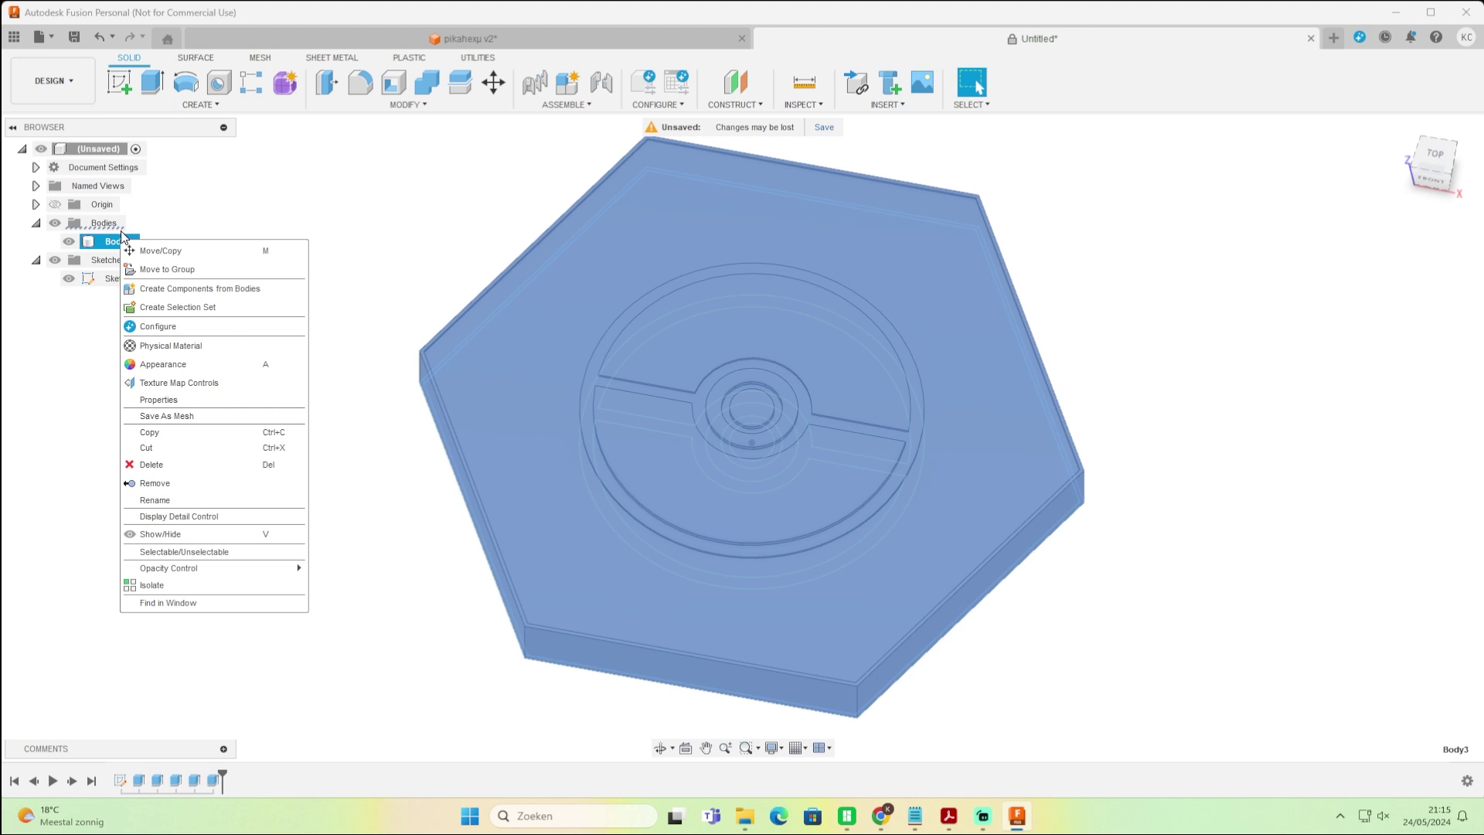
click(179, 417)
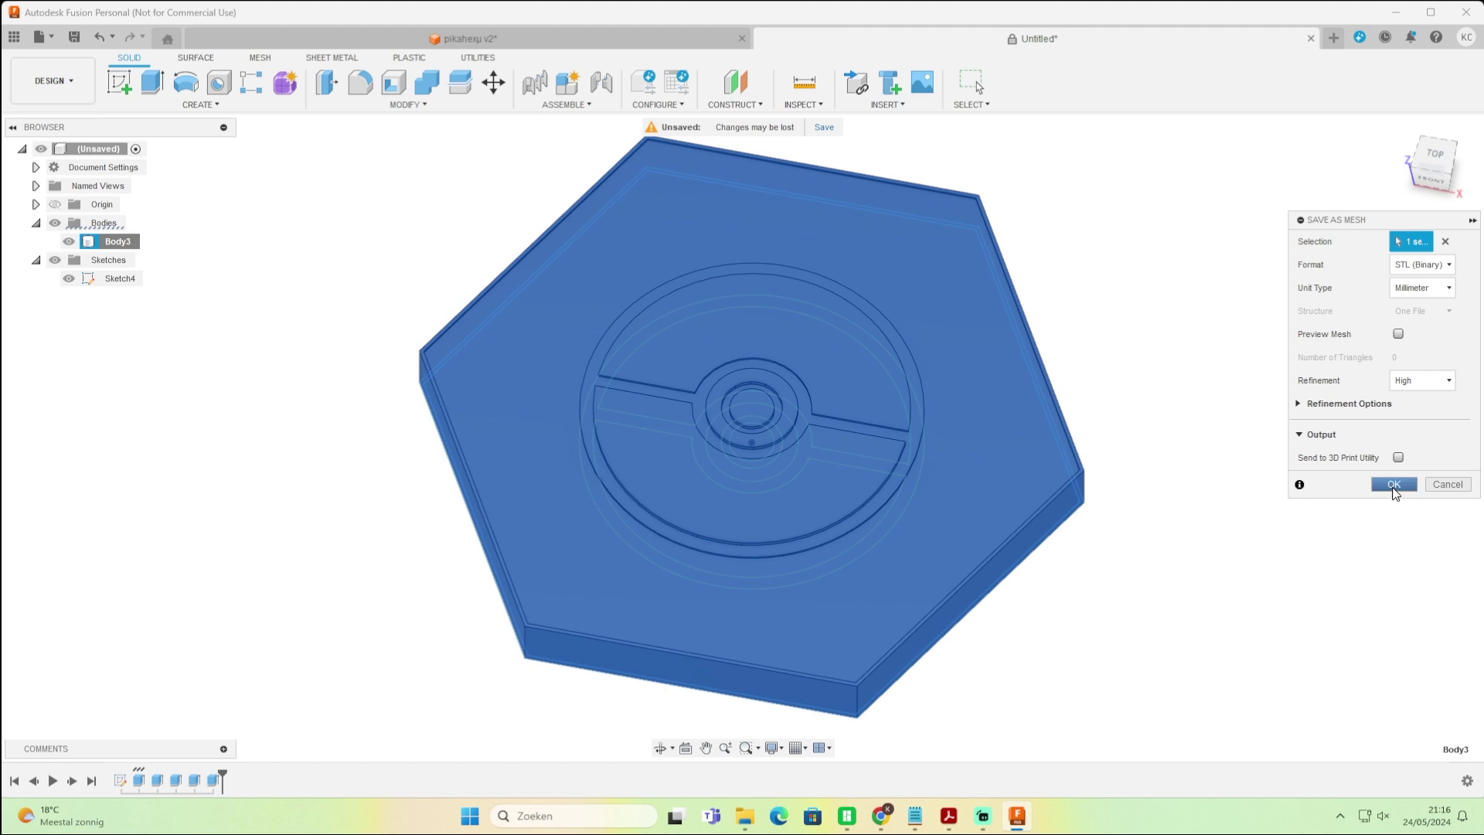
click(1394, 485)
text(Pokehex)
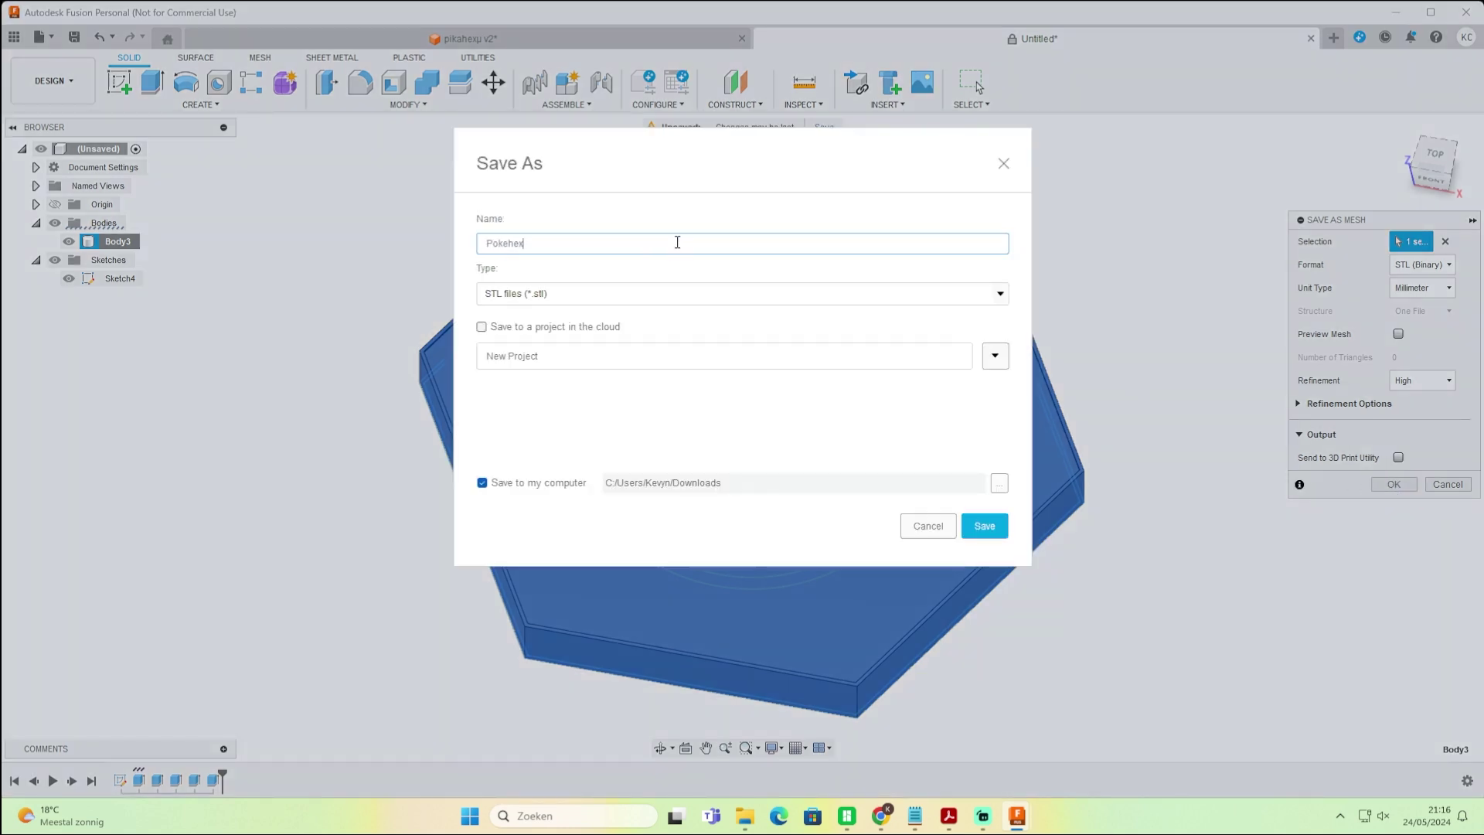
key(Return)
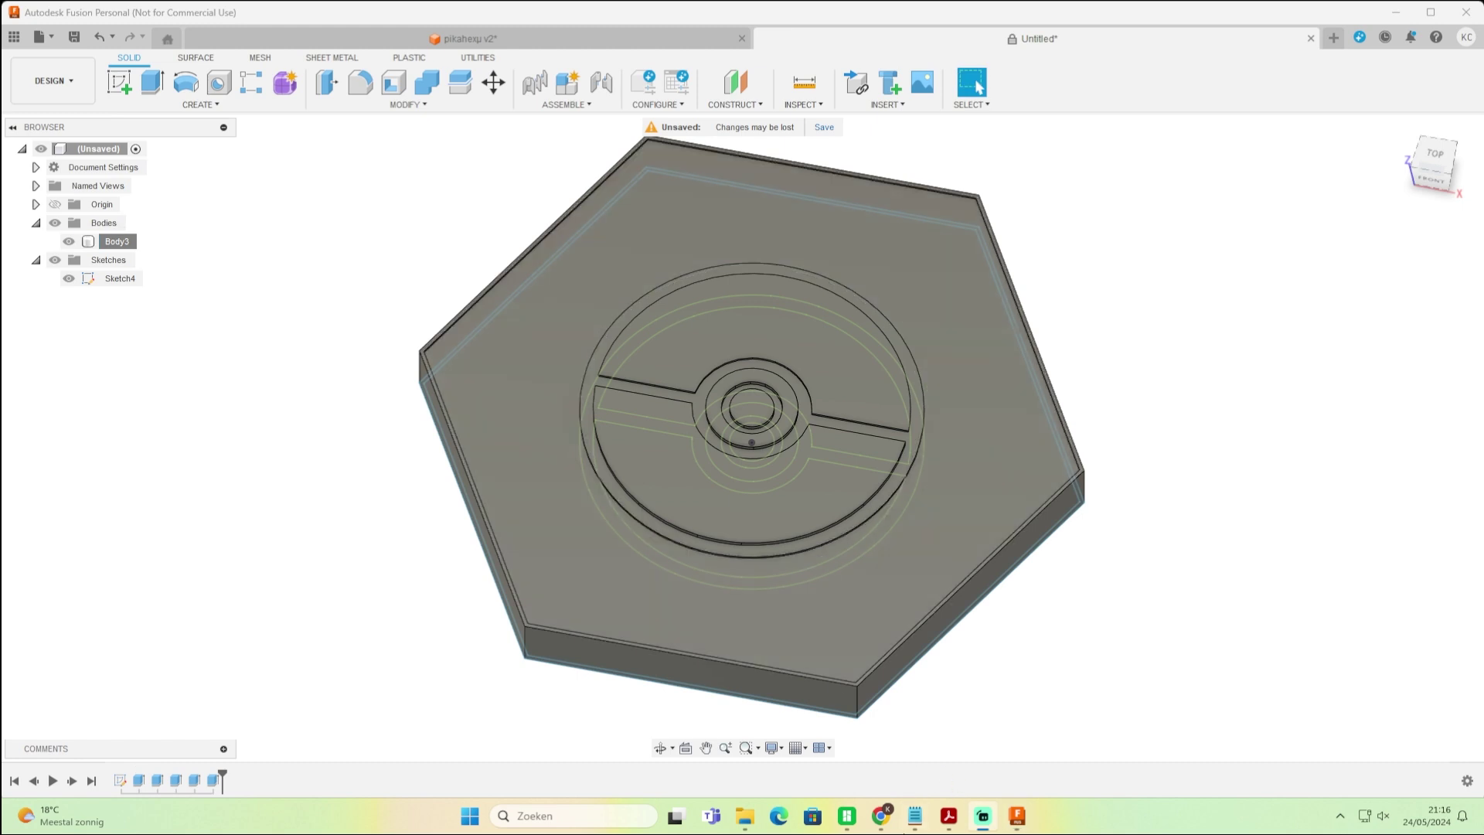
- Switch to Bambu Studio and import the Pokehex model from the Downloads folder onto the empty plate
mouse_move(874, 827)
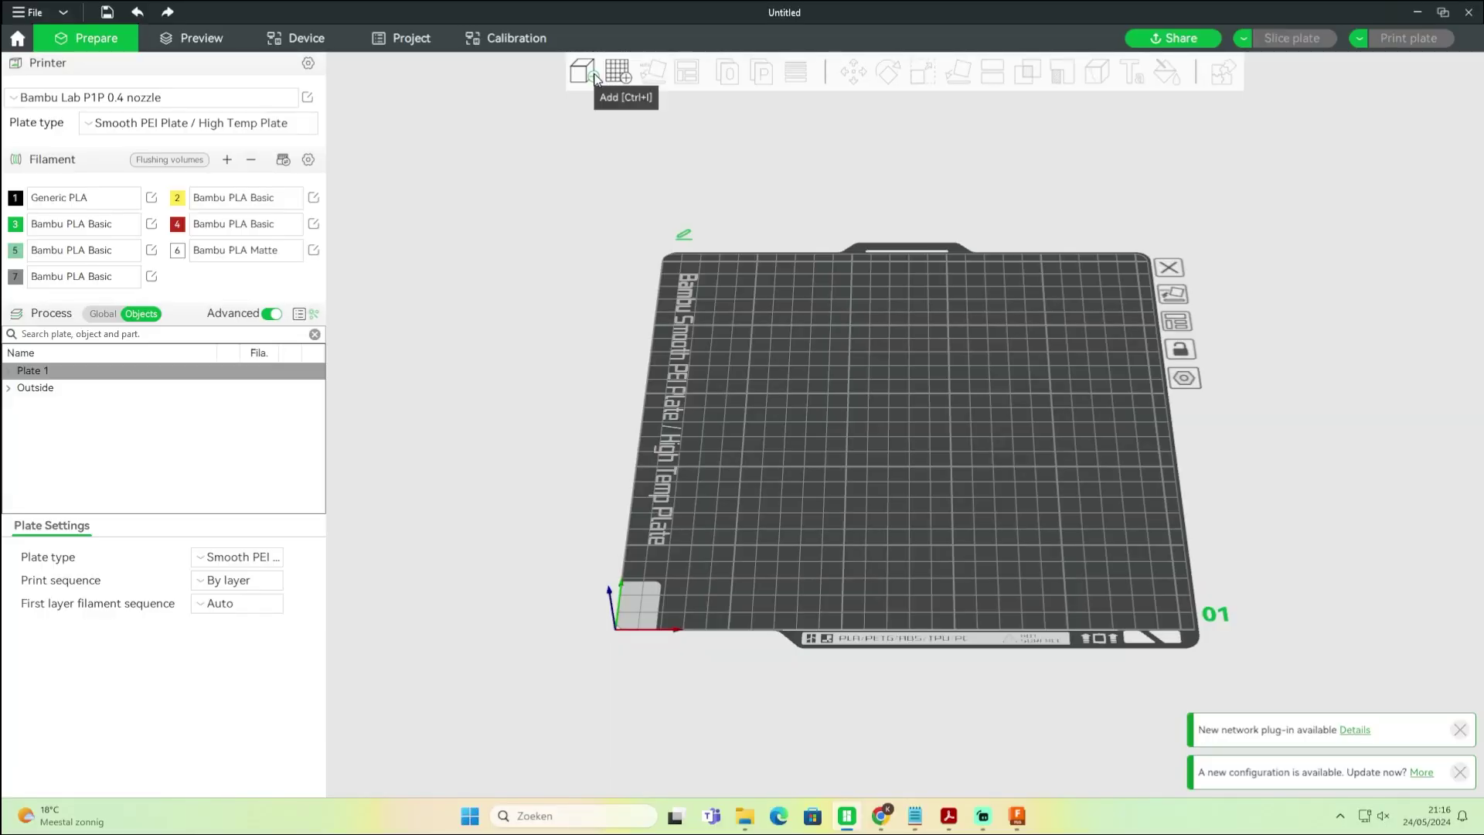
click(595, 80)
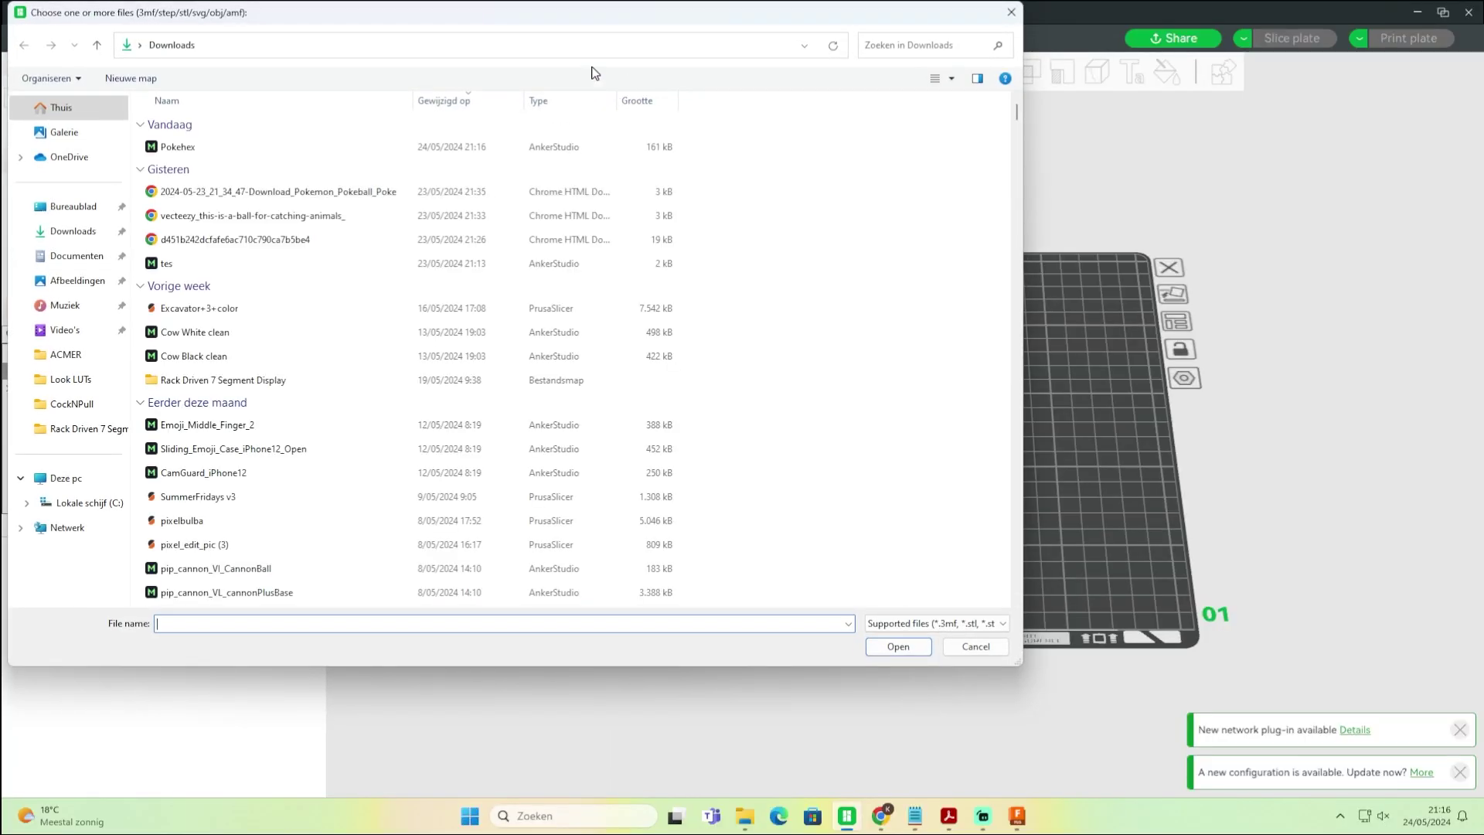
double_click(206, 143)
- Assign the red Bambu PLA Basic filament 4 to the whole Pokehex model
mouse_move(1143, 460)
mouse_down()
mouse_move(1104, 504)
mouse_move(1064, 430)
mouse_move(1144, 468)
mouse_up()
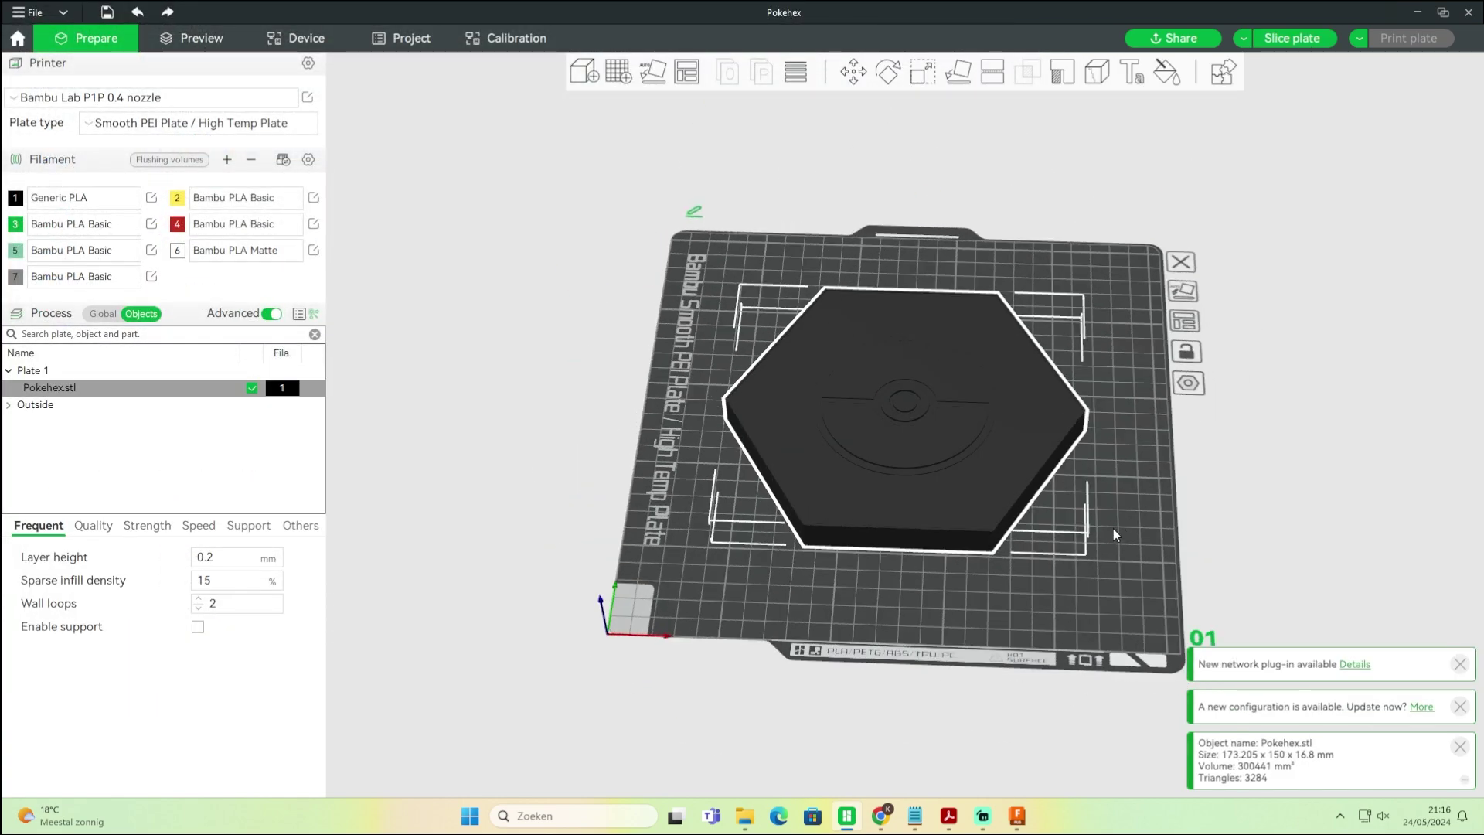
scroll(1109, 526, up, 5)
scroll(1144, 448, down, 3)
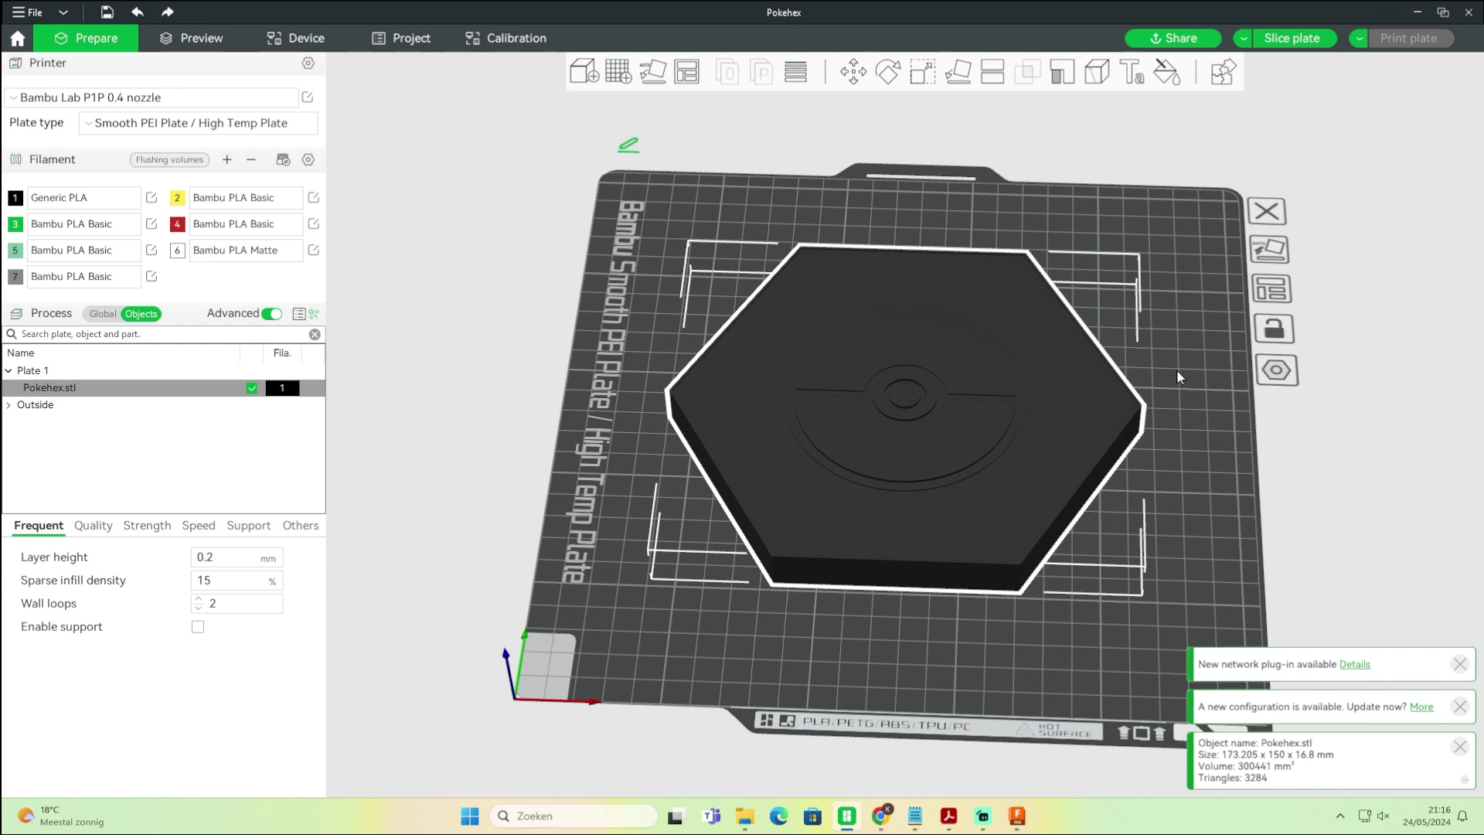
key(4)
drag(1175, 369, 1054, 379)
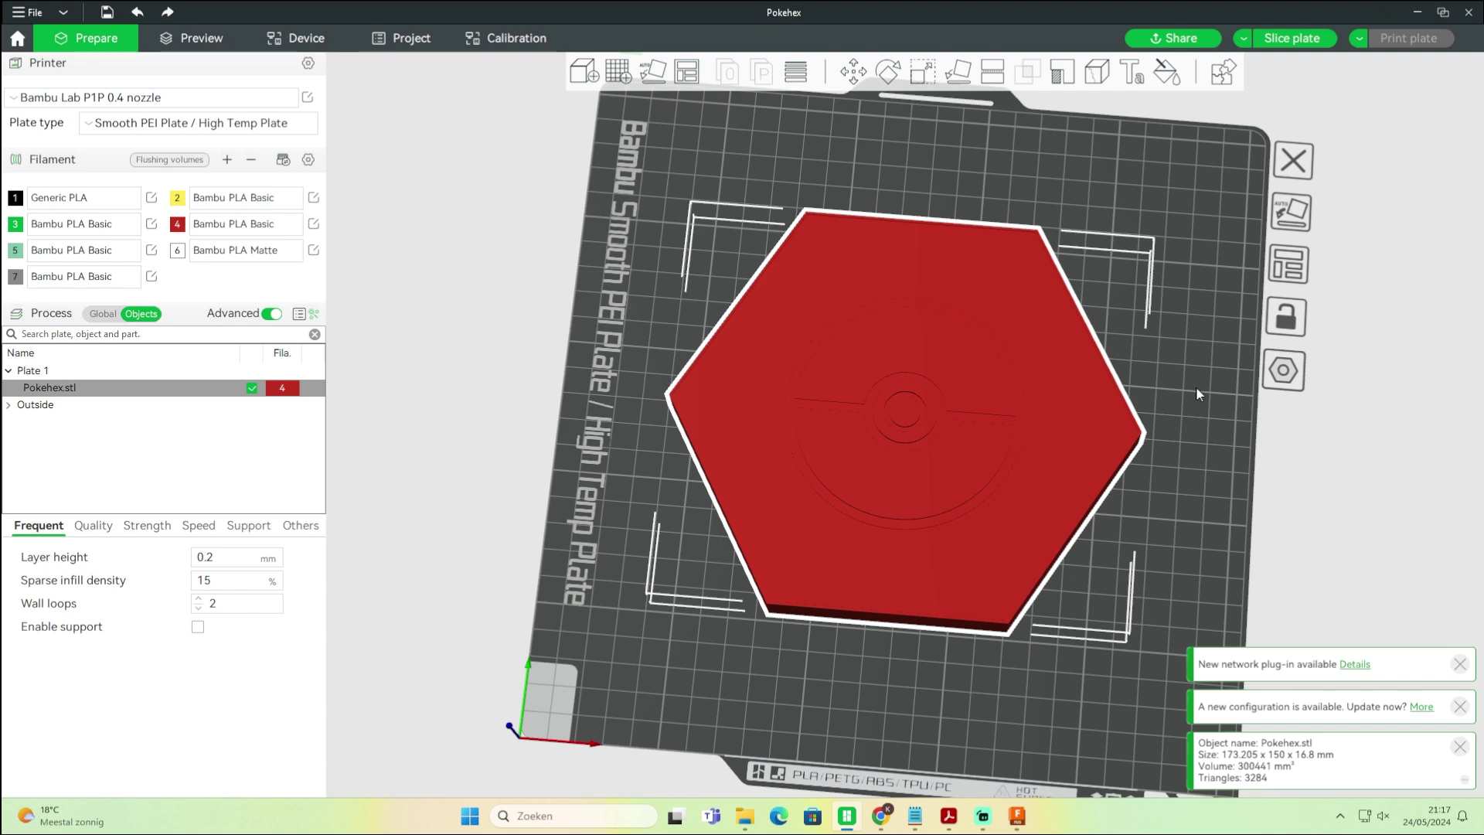
drag(1197, 395, 1181, 385)
drag(632, 369, 611, 328)
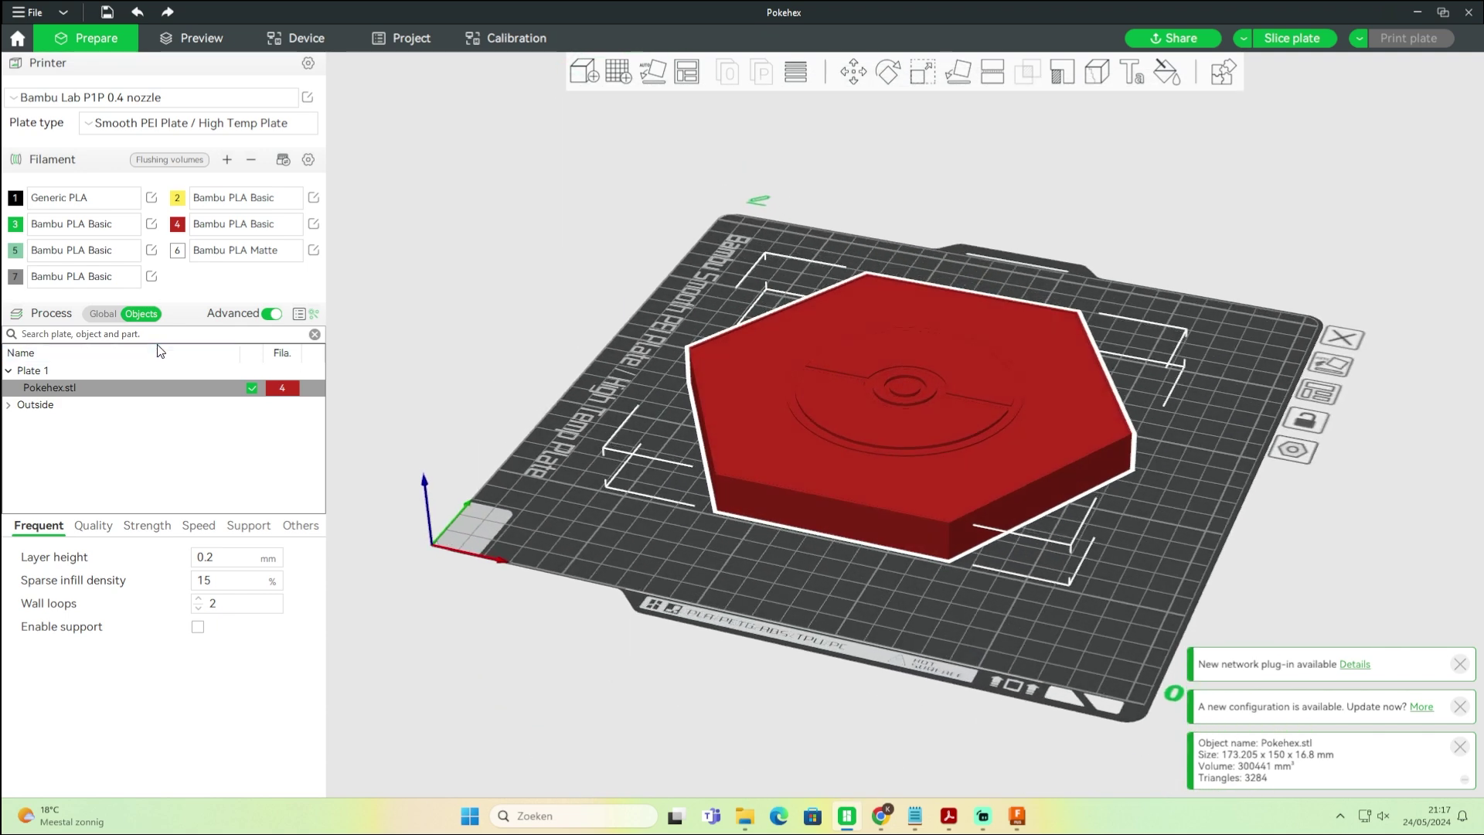
- Add a height range modifier to Pokehex.stl in the per-object settings
click(113, 314)
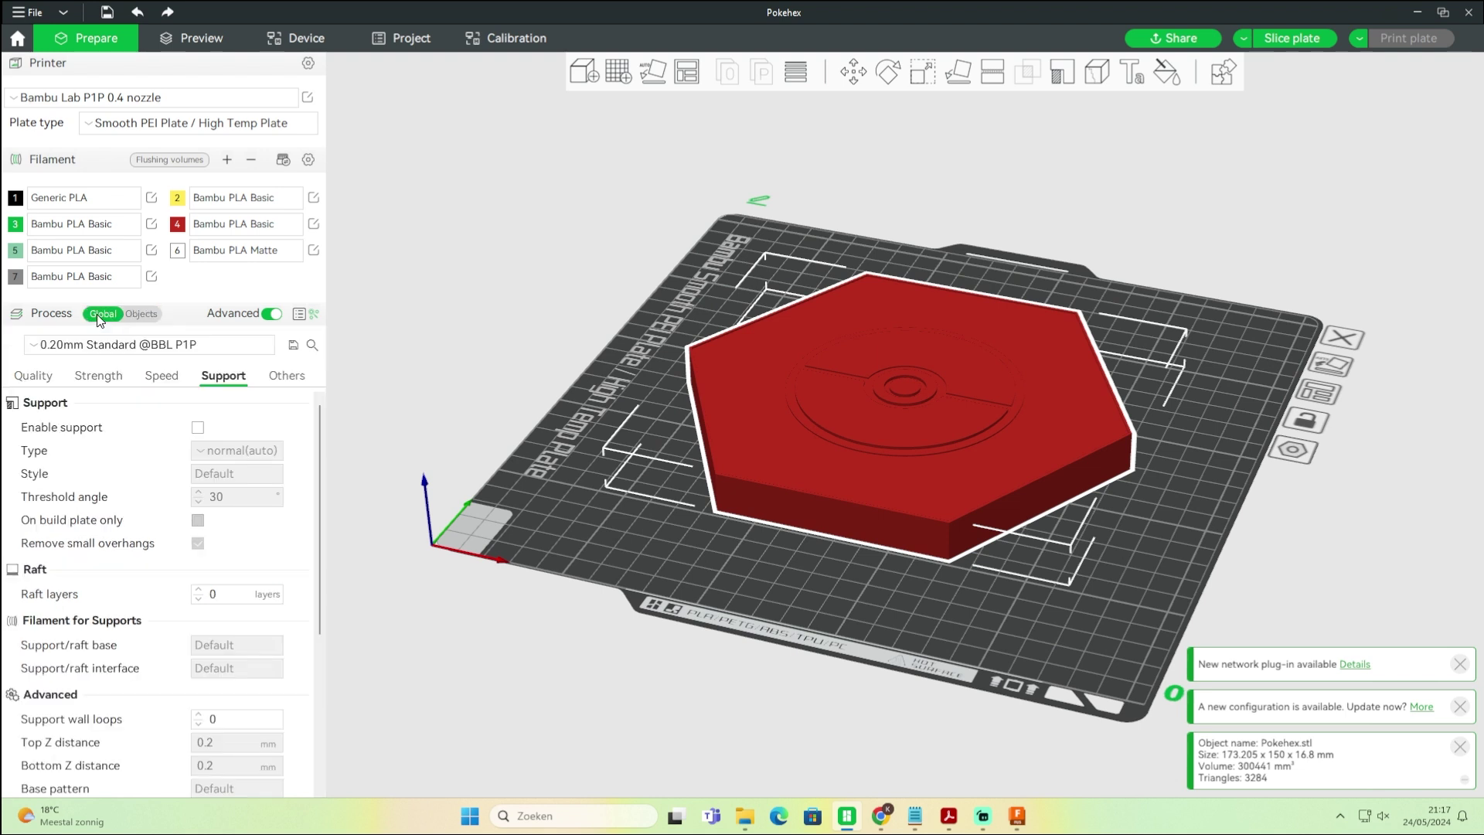
click(144, 314)
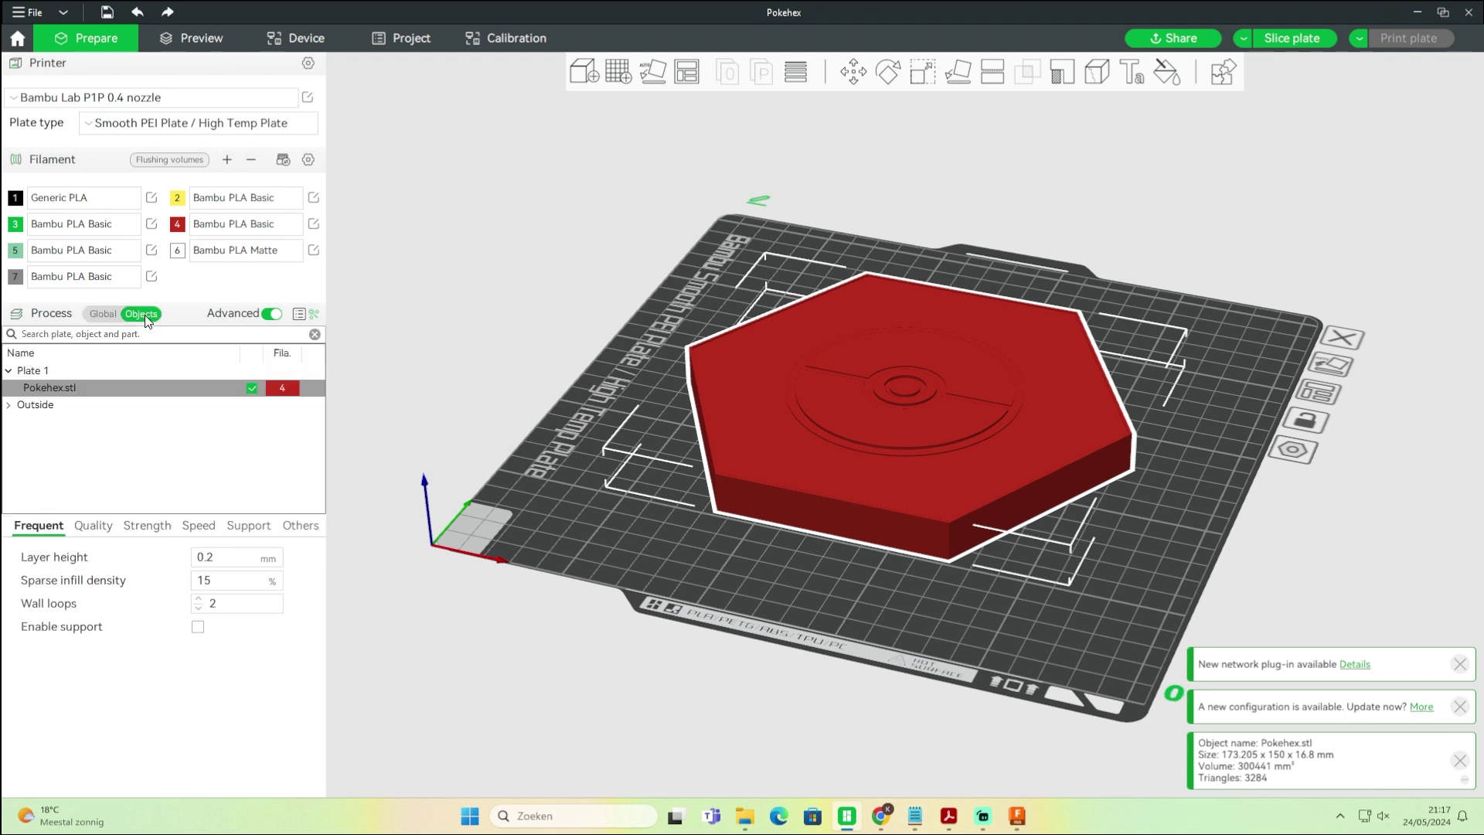
right_click(79, 389)
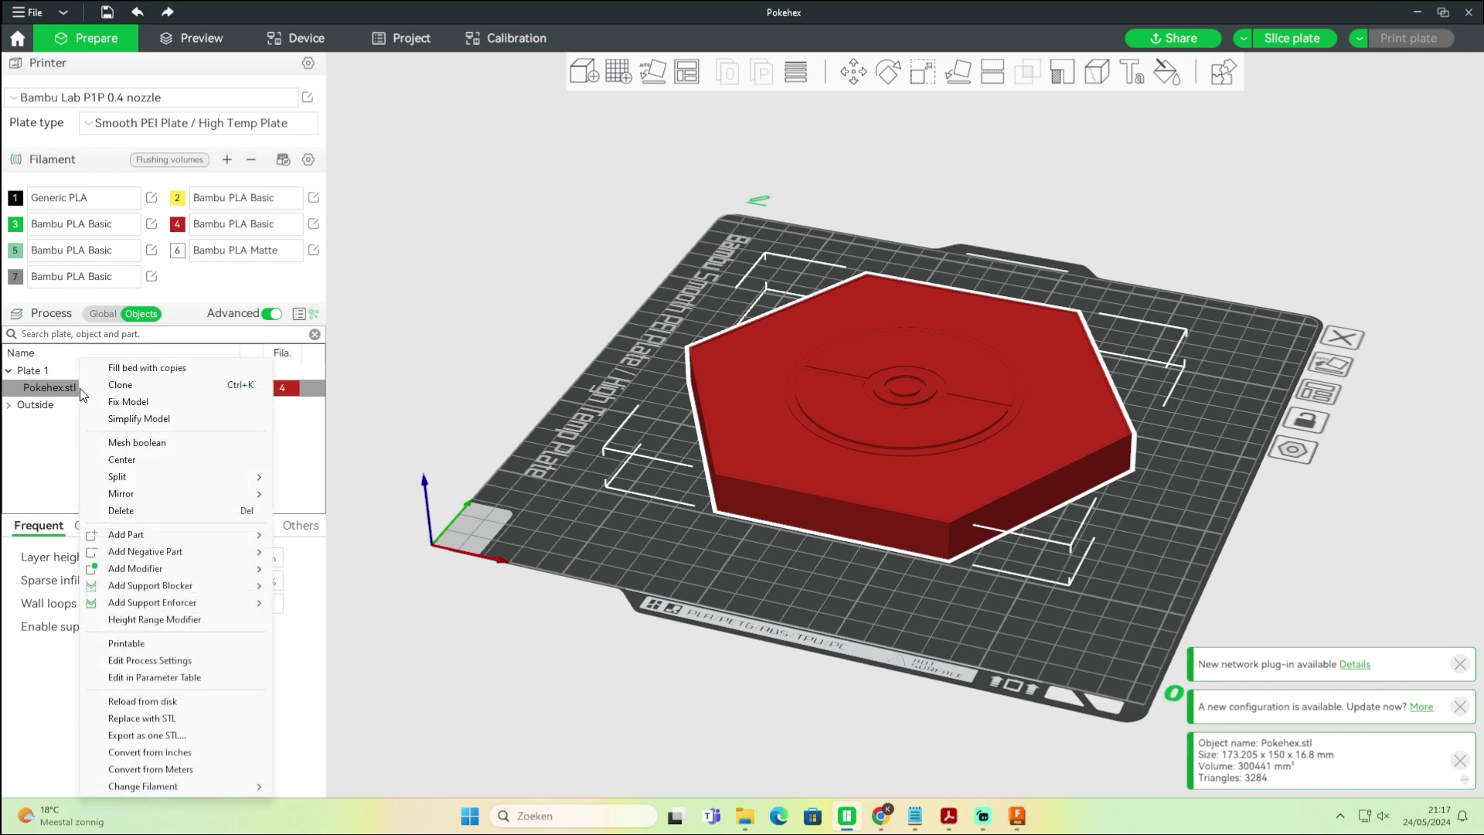
click(192, 623)
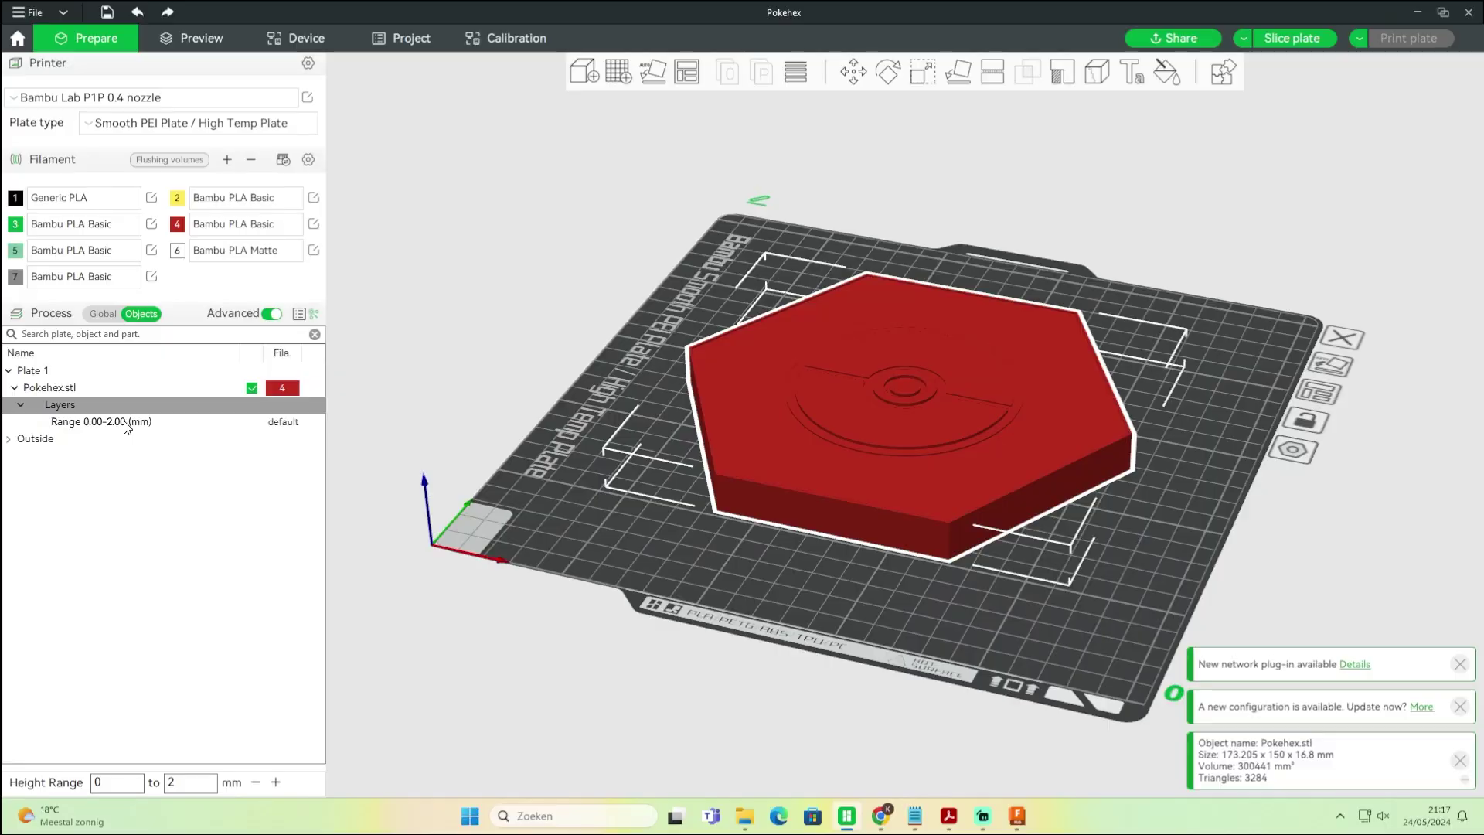
- Set the Pokehex height range to end at 15 mm, starting from 0
middle_drag(943, 558, 833, 543)
scroll(934, 496, up, 5)
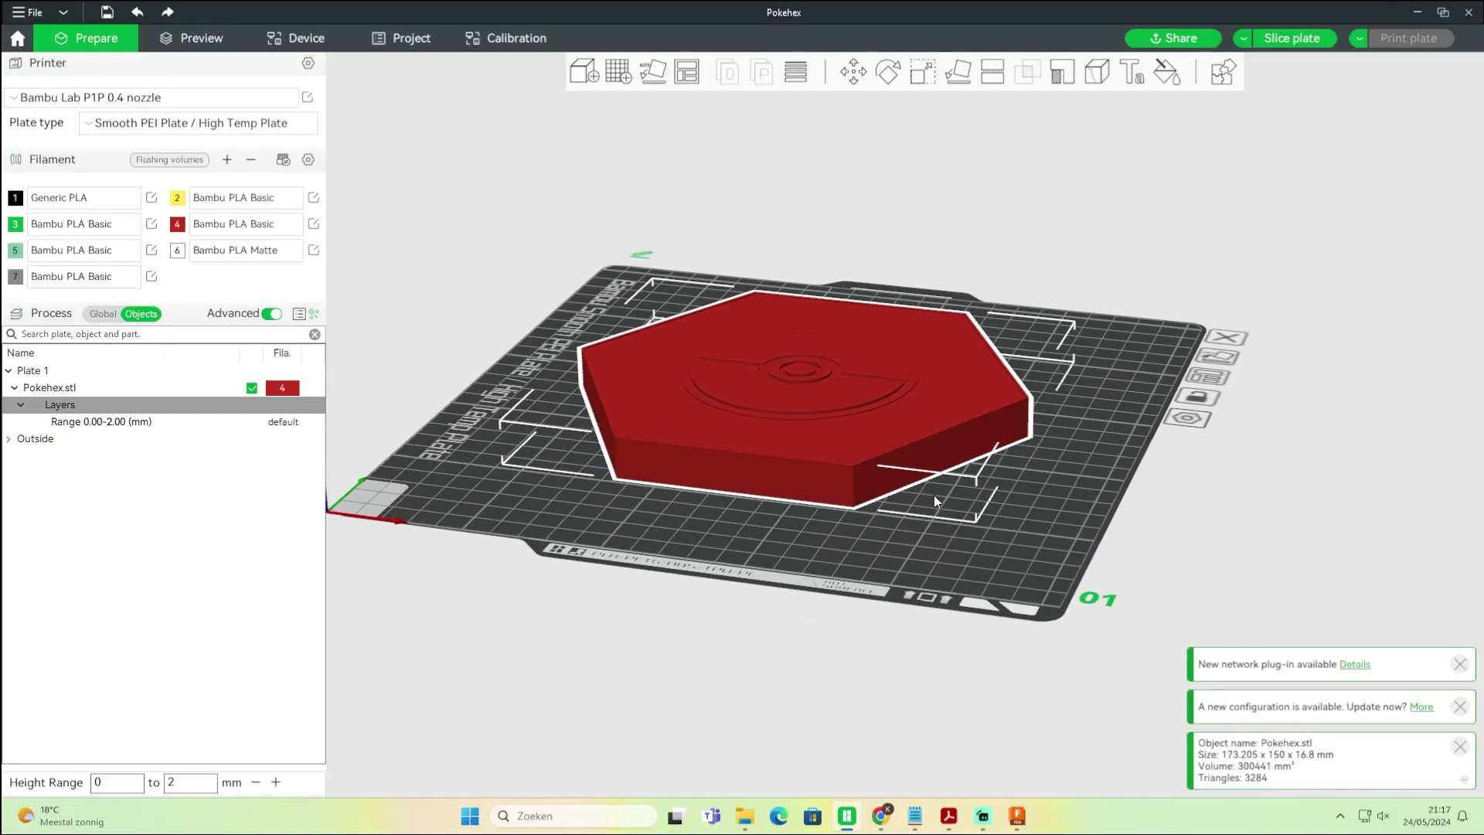
click(122, 424)
click(183, 499)
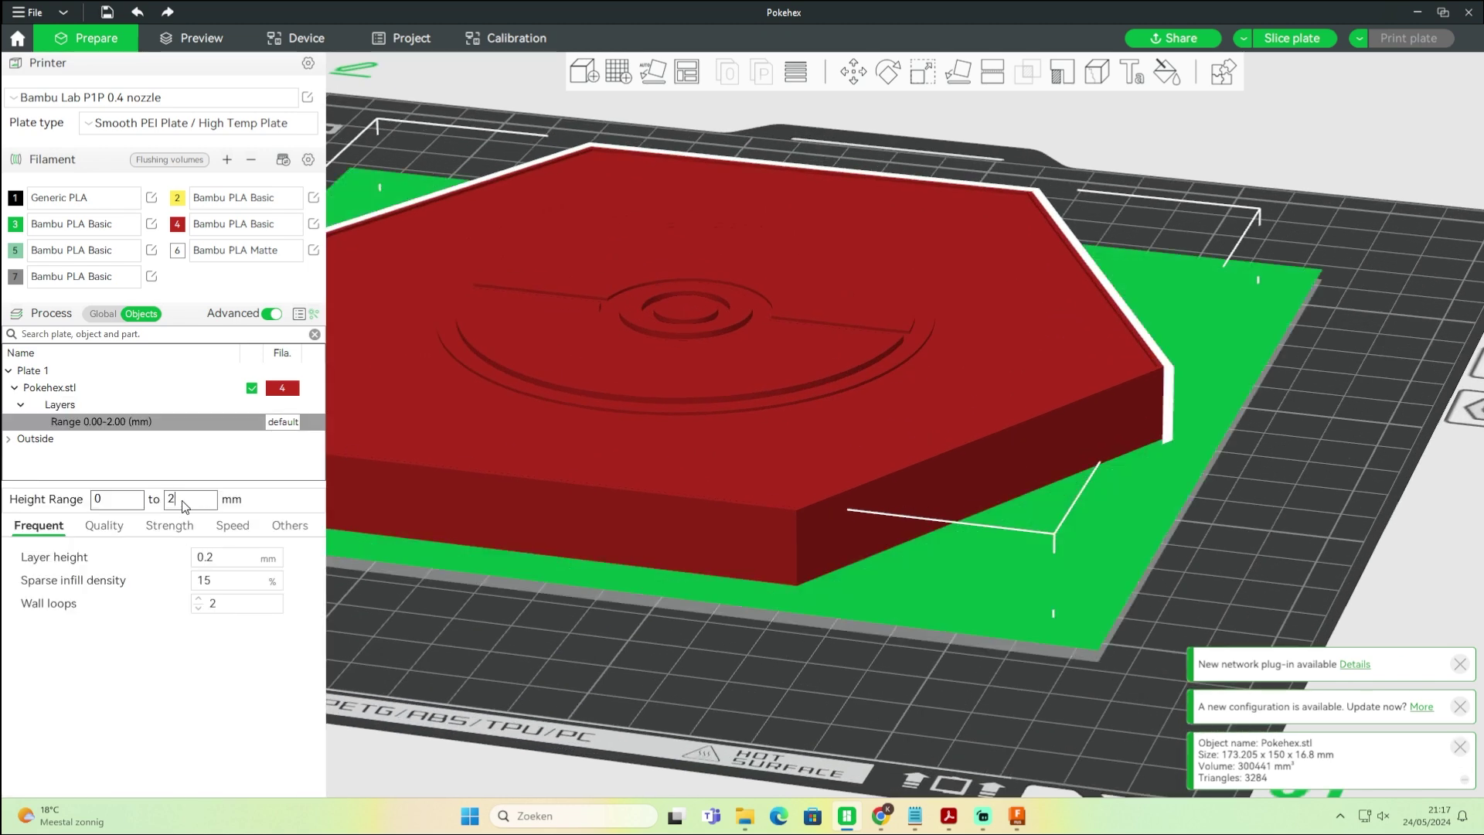
key(BackSpace)
text(15)
middle_drag(336, 504, 350, 501)
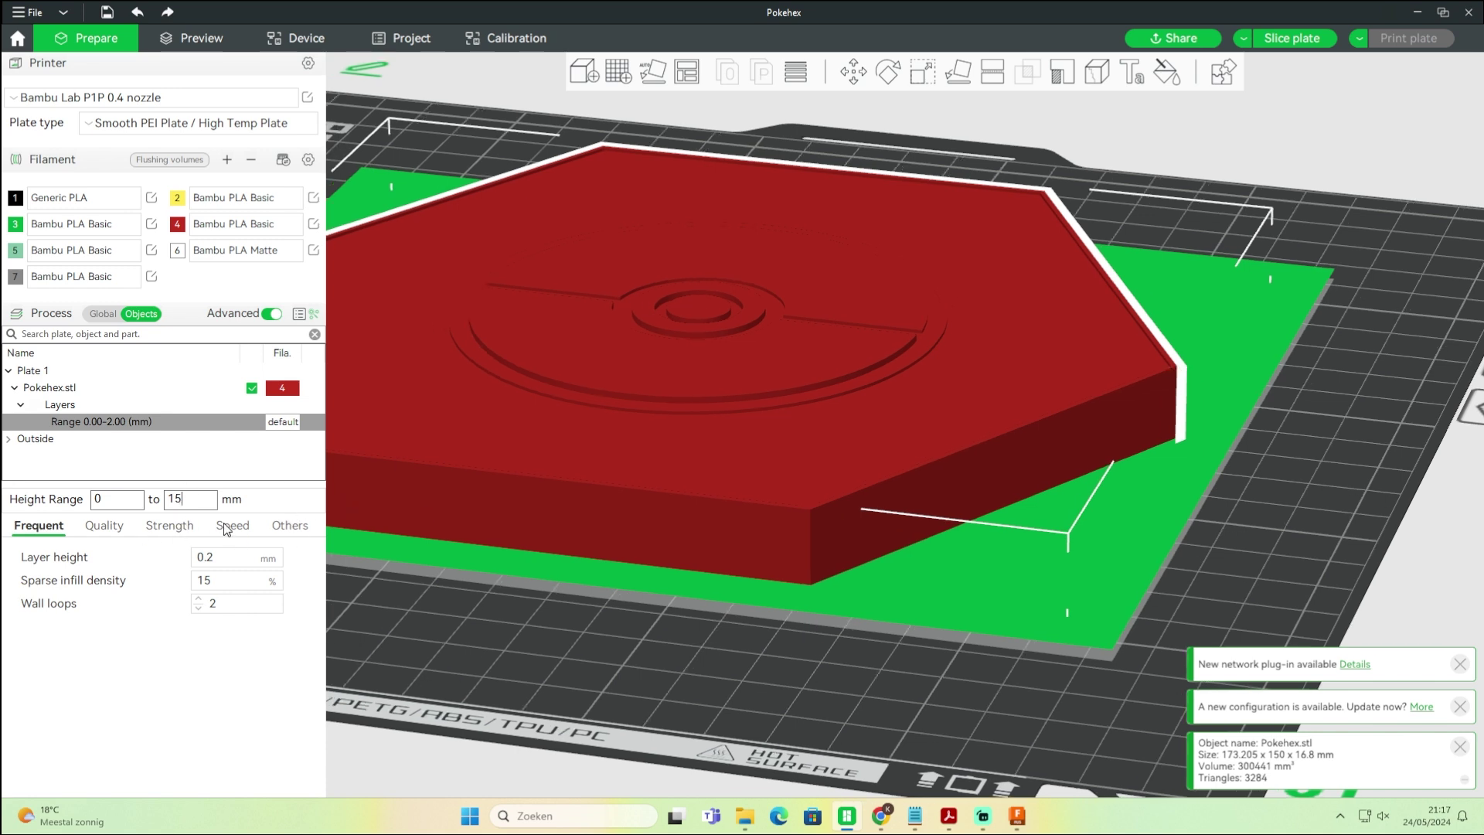
- Set the top shell layers of the 0–15 mm height range to 0 in its strength settings
click(292, 527)
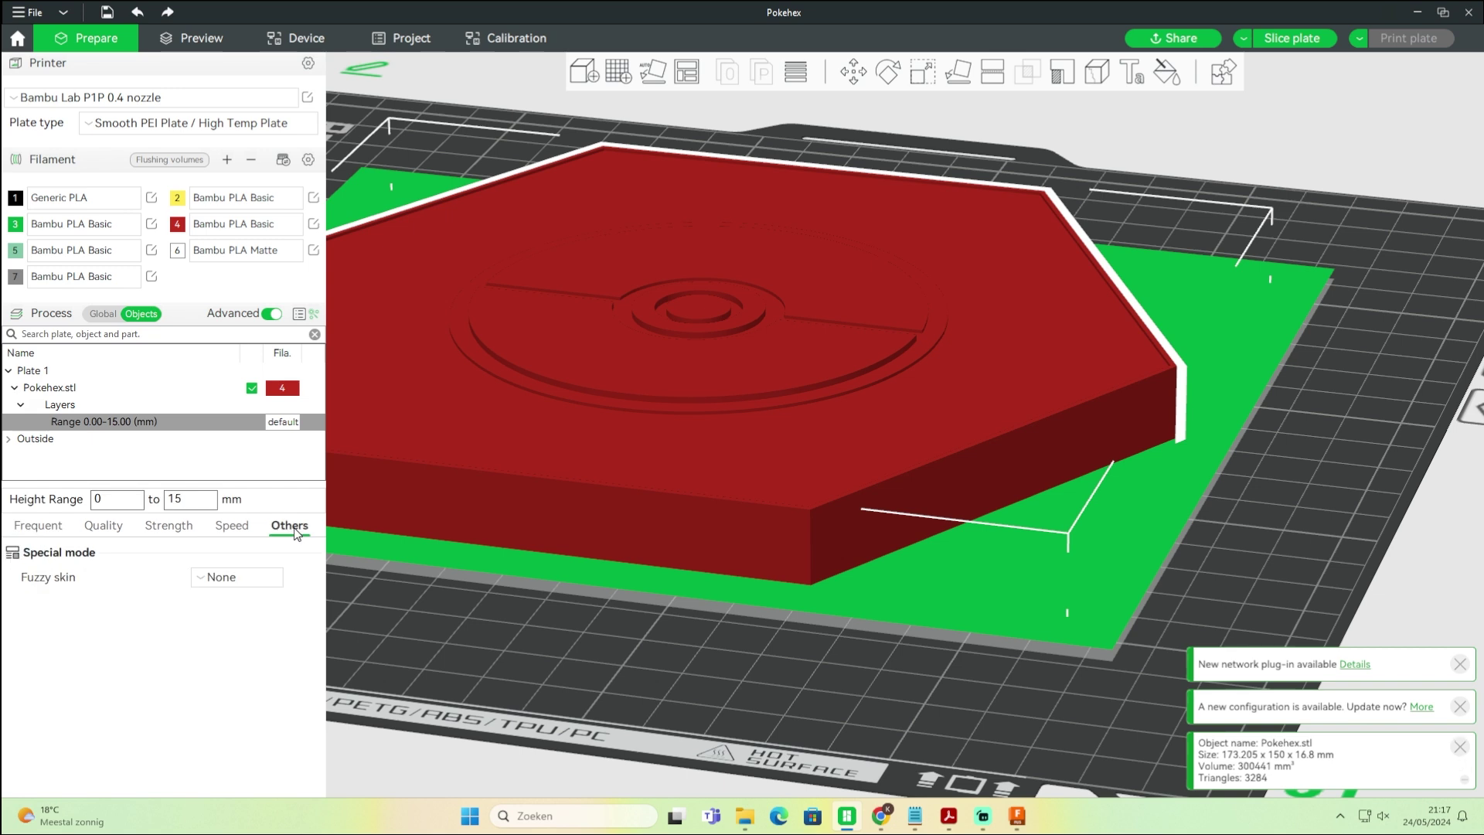
click(103, 526)
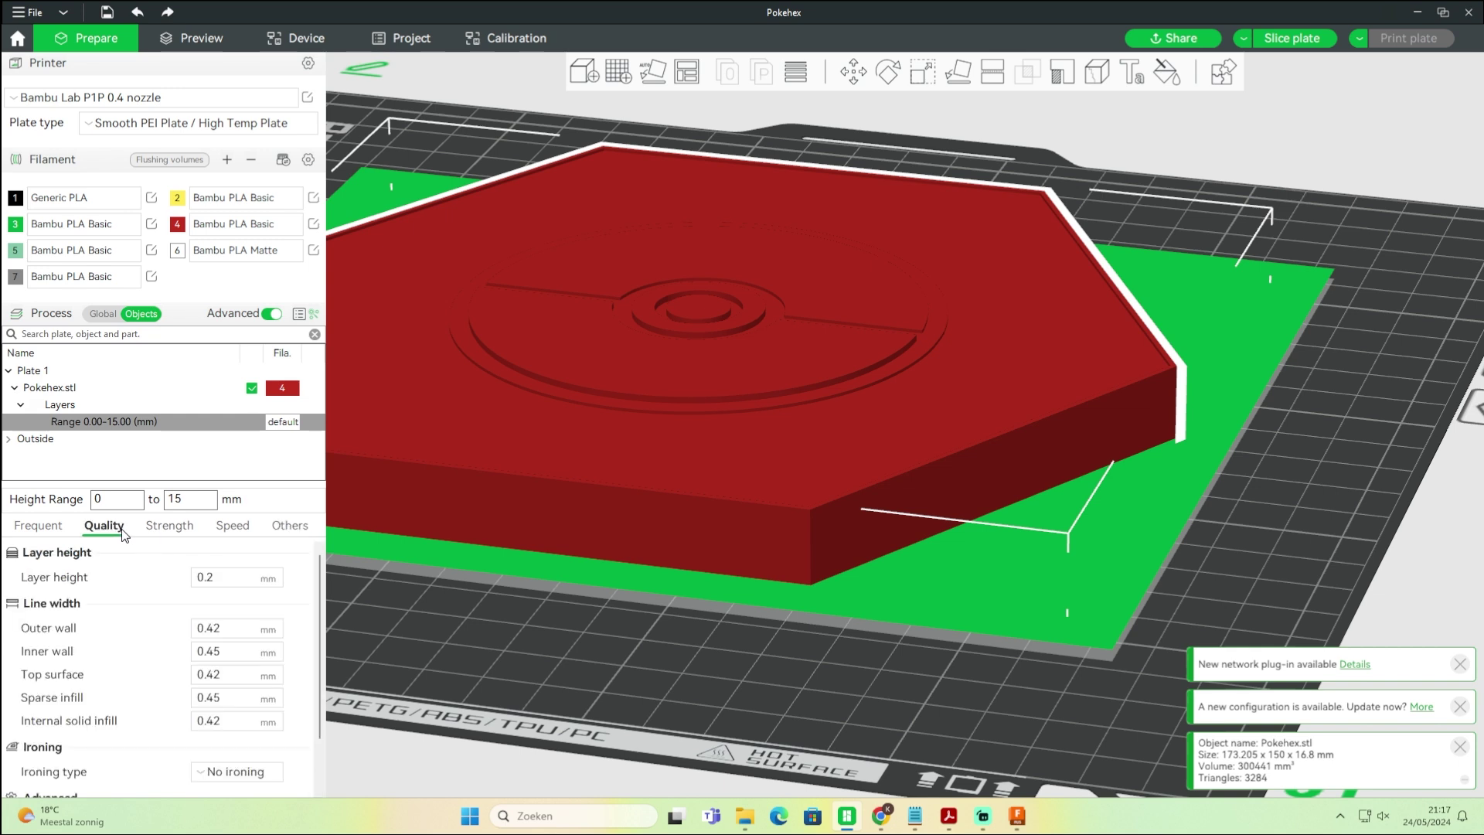
scroll(170, 557, down, 2)
scroll(146, 545, up, 1)
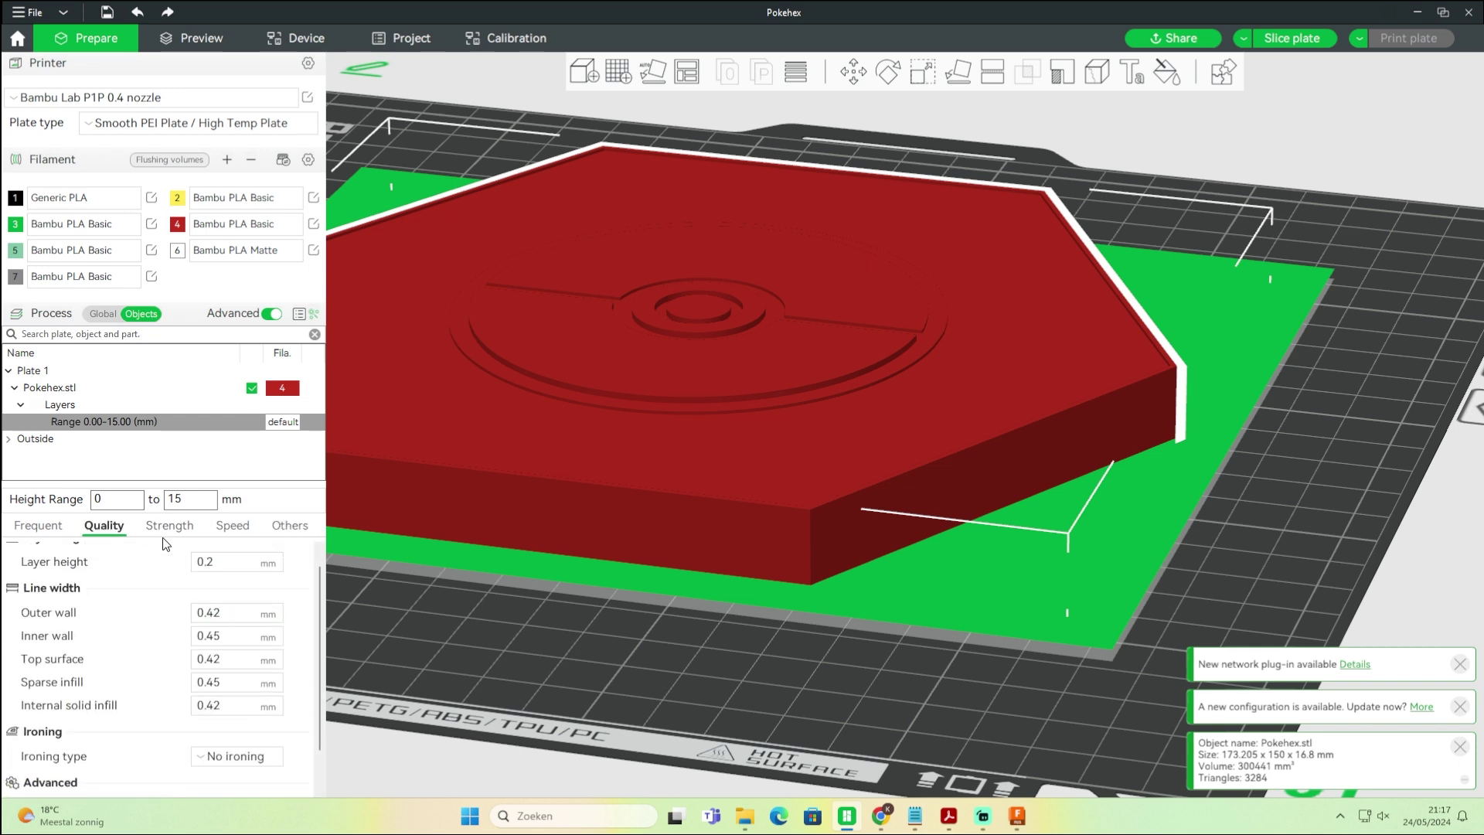
click(164, 529)
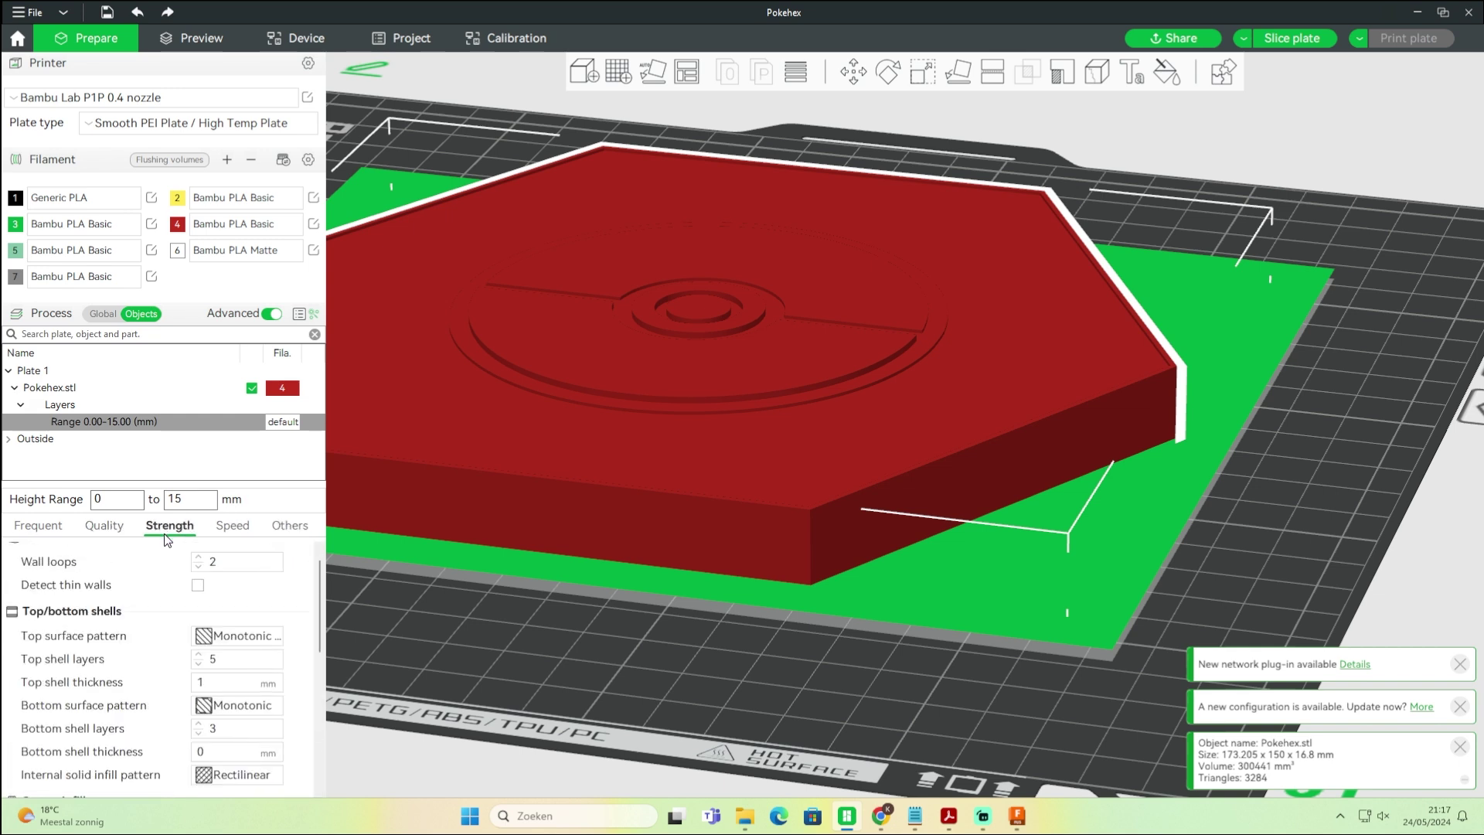
scroll(248, 613, down, 1)
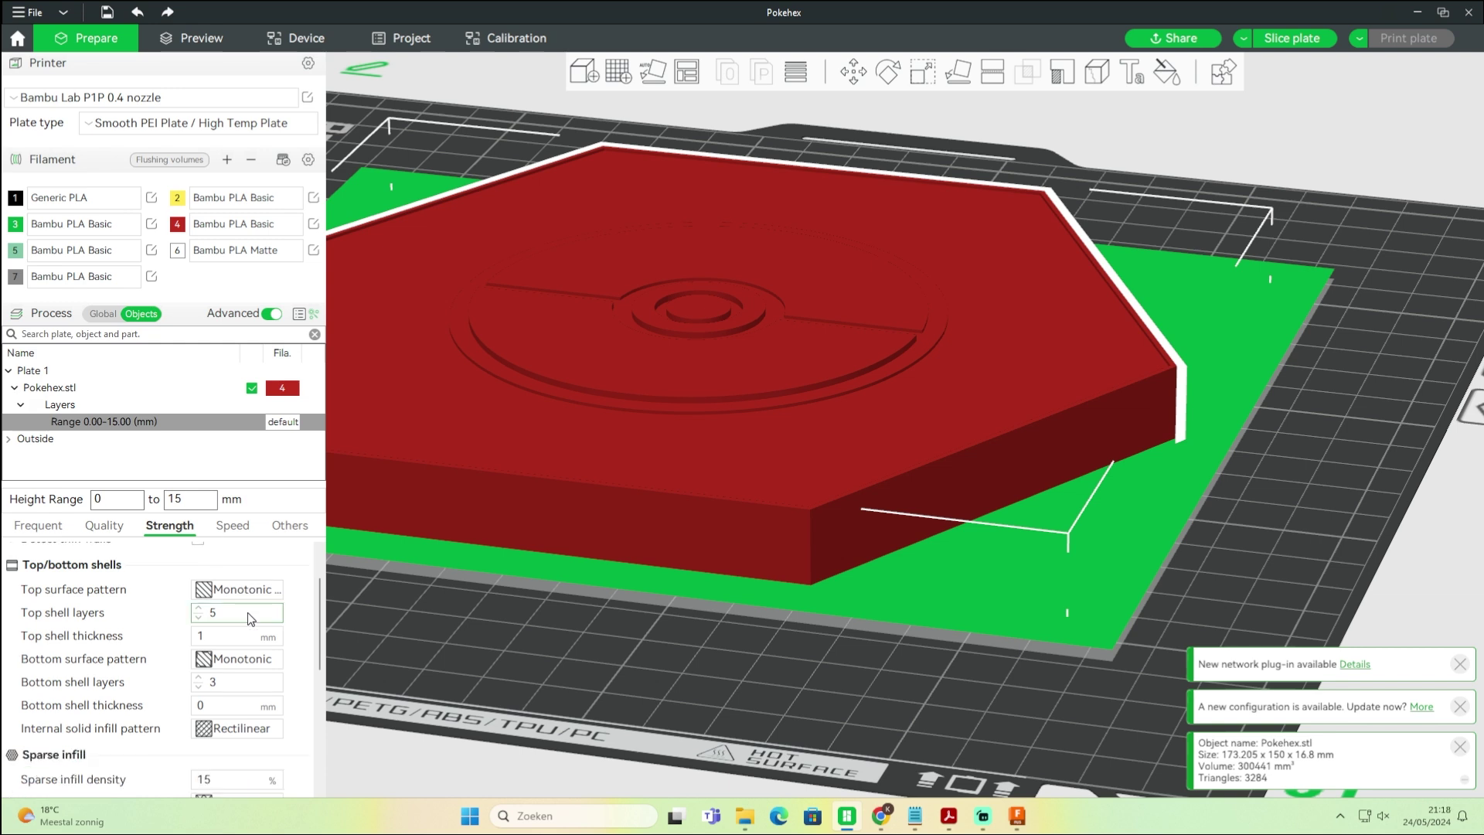
click(199, 617)
click(198, 617)
click(199, 618)
- Change the sparse infill pattern of the 0–15 mm height range to Octagram Spiral
scroll(244, 632, down, 8)
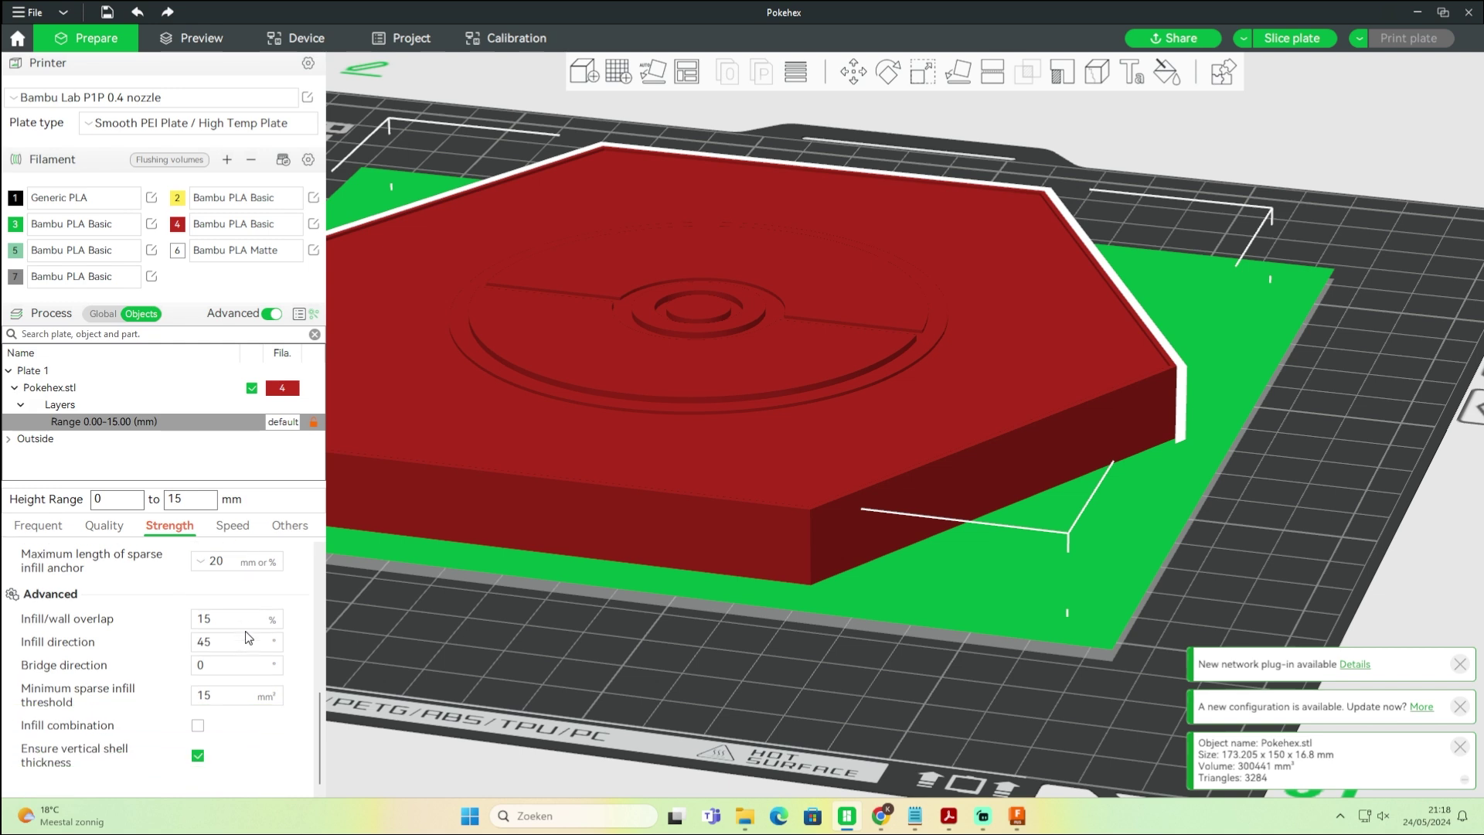
scroll(246, 629, up, 3)
click(246, 630)
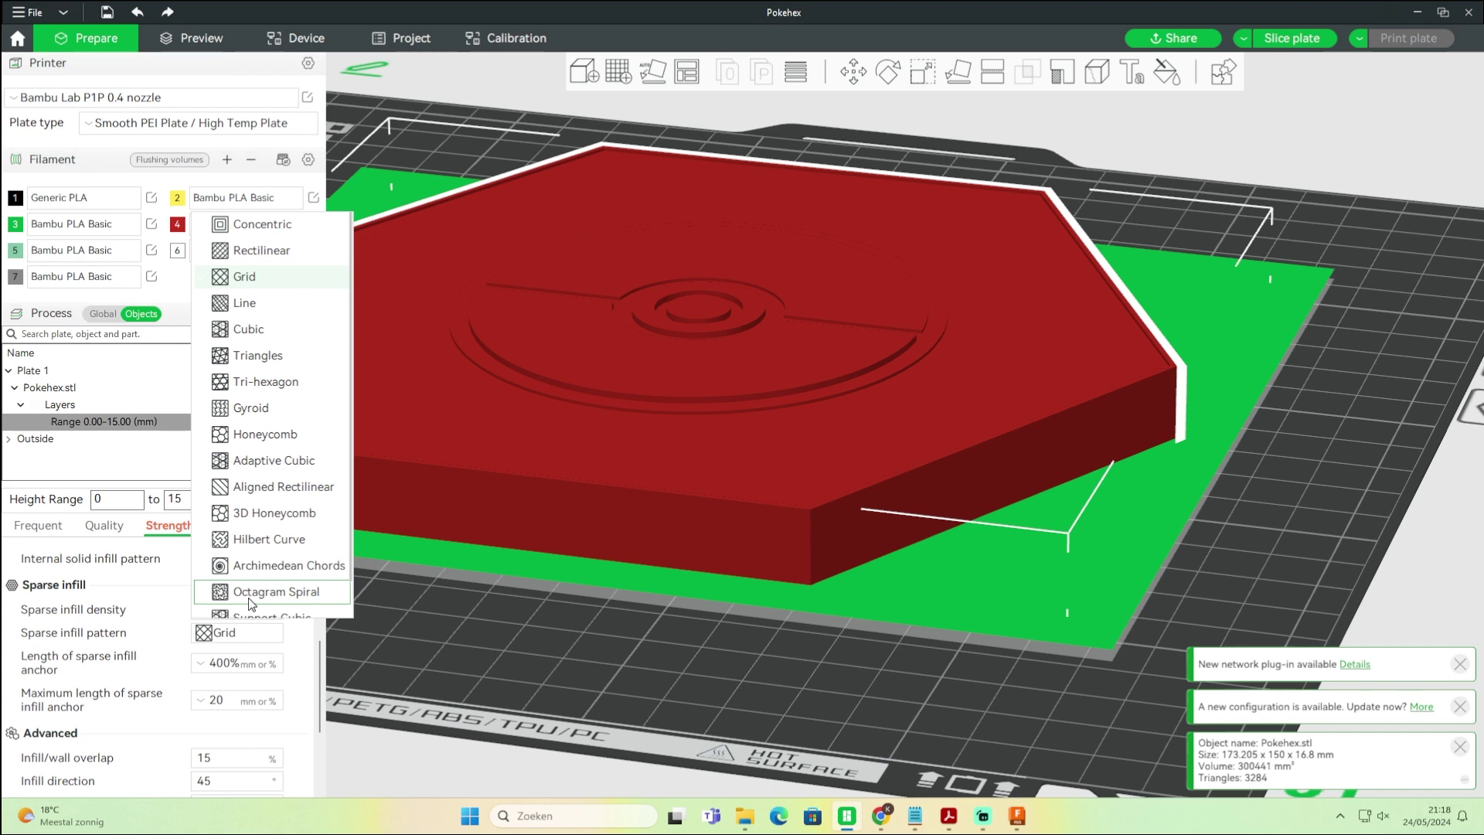
click(248, 597)
- Slice the plate and inspect the sliced tile's exposed infill and Pokeball surface from the side and above
middle_drag(1317, 309, 1241, 324)
click(1303, 39)
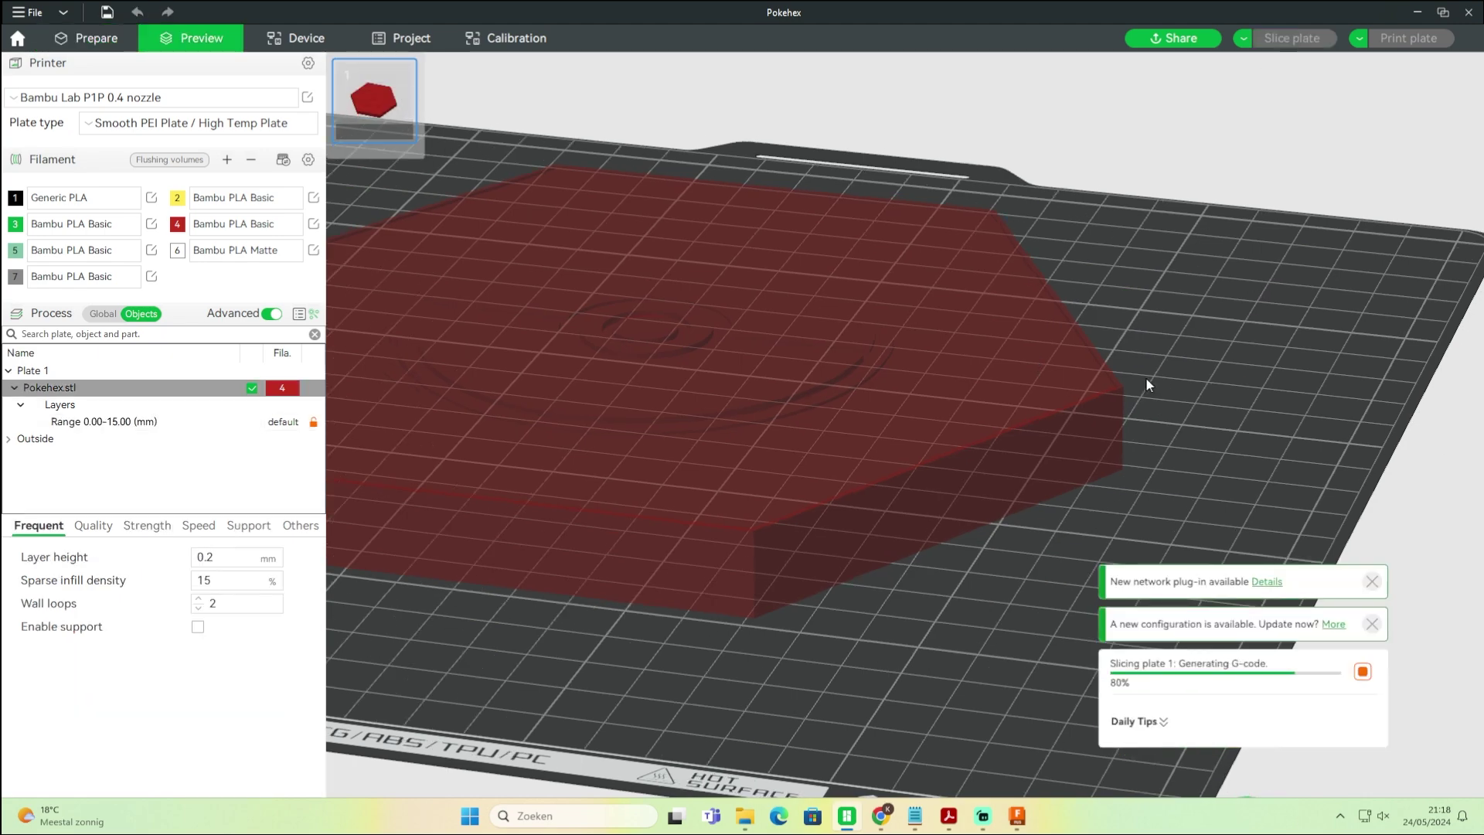
scroll(1330, 415, up, 3)
scroll(1333, 414, down, 4)
drag(1393, 384, 1335, 447)
drag(1260, 402, 1022, 365)
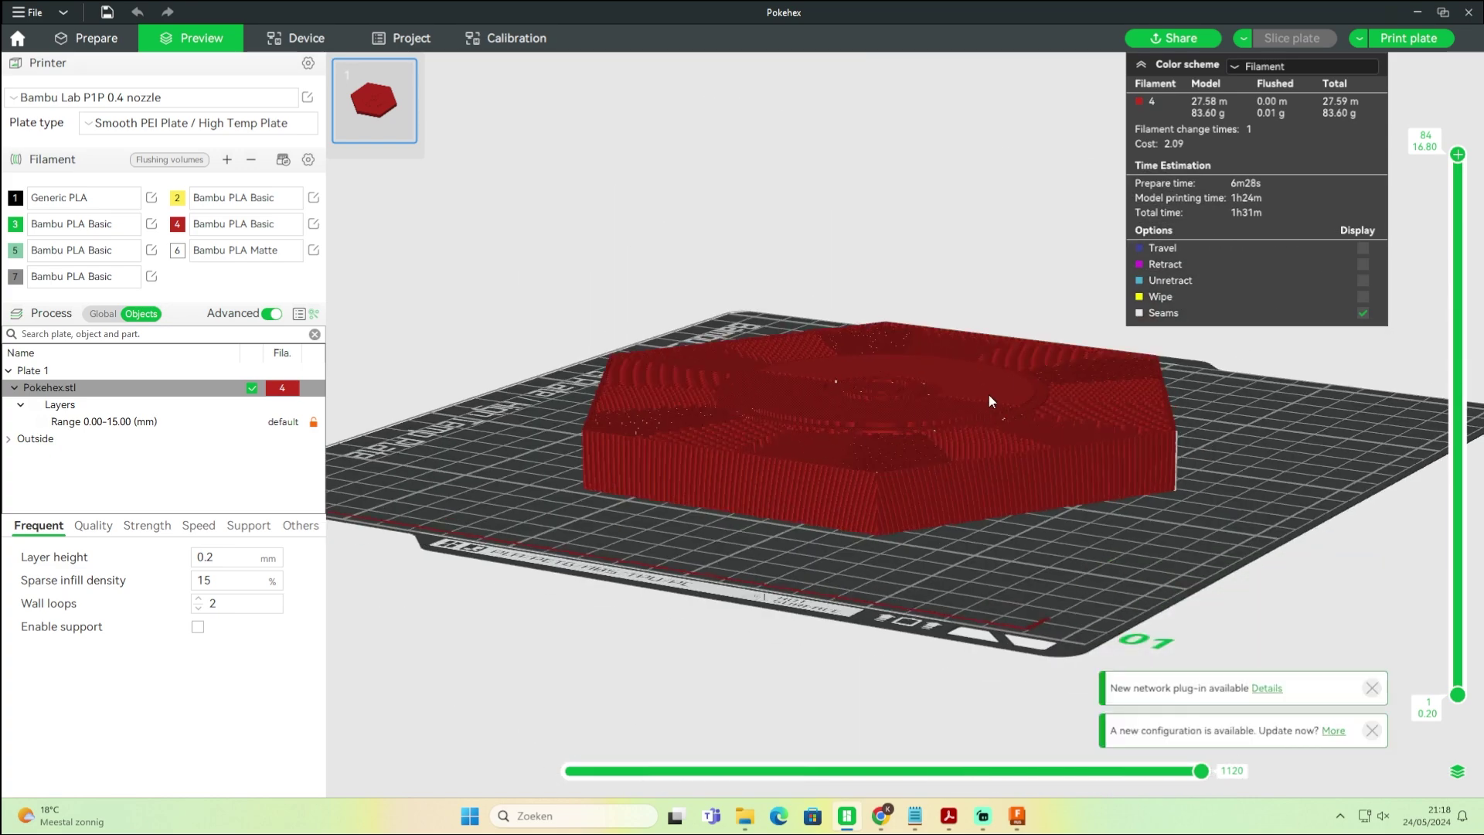
drag(1156, 388, 1241, 458)
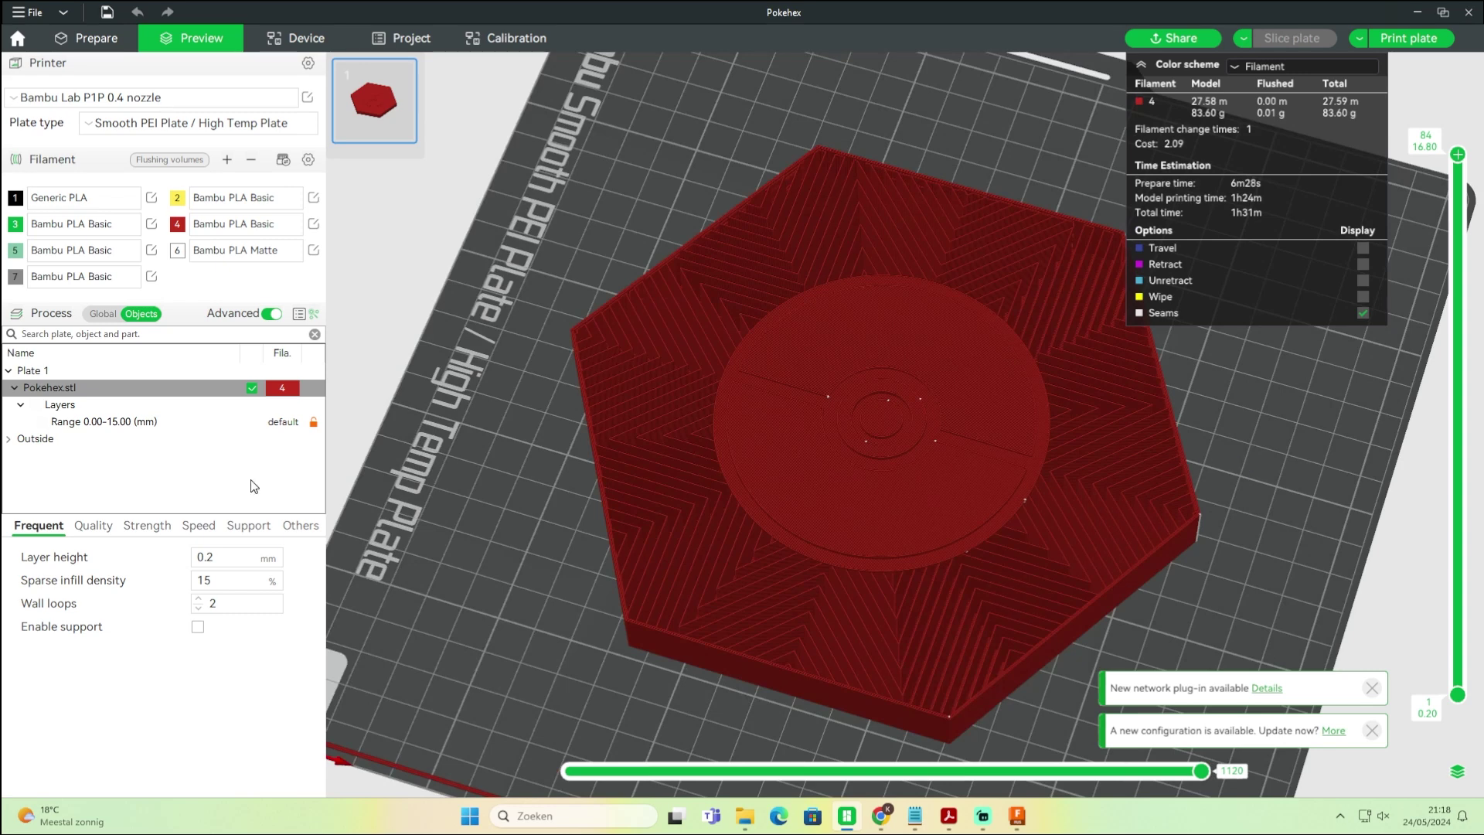
- Delete the 0–15 mm height range from the Pokehex object
click(139, 424)
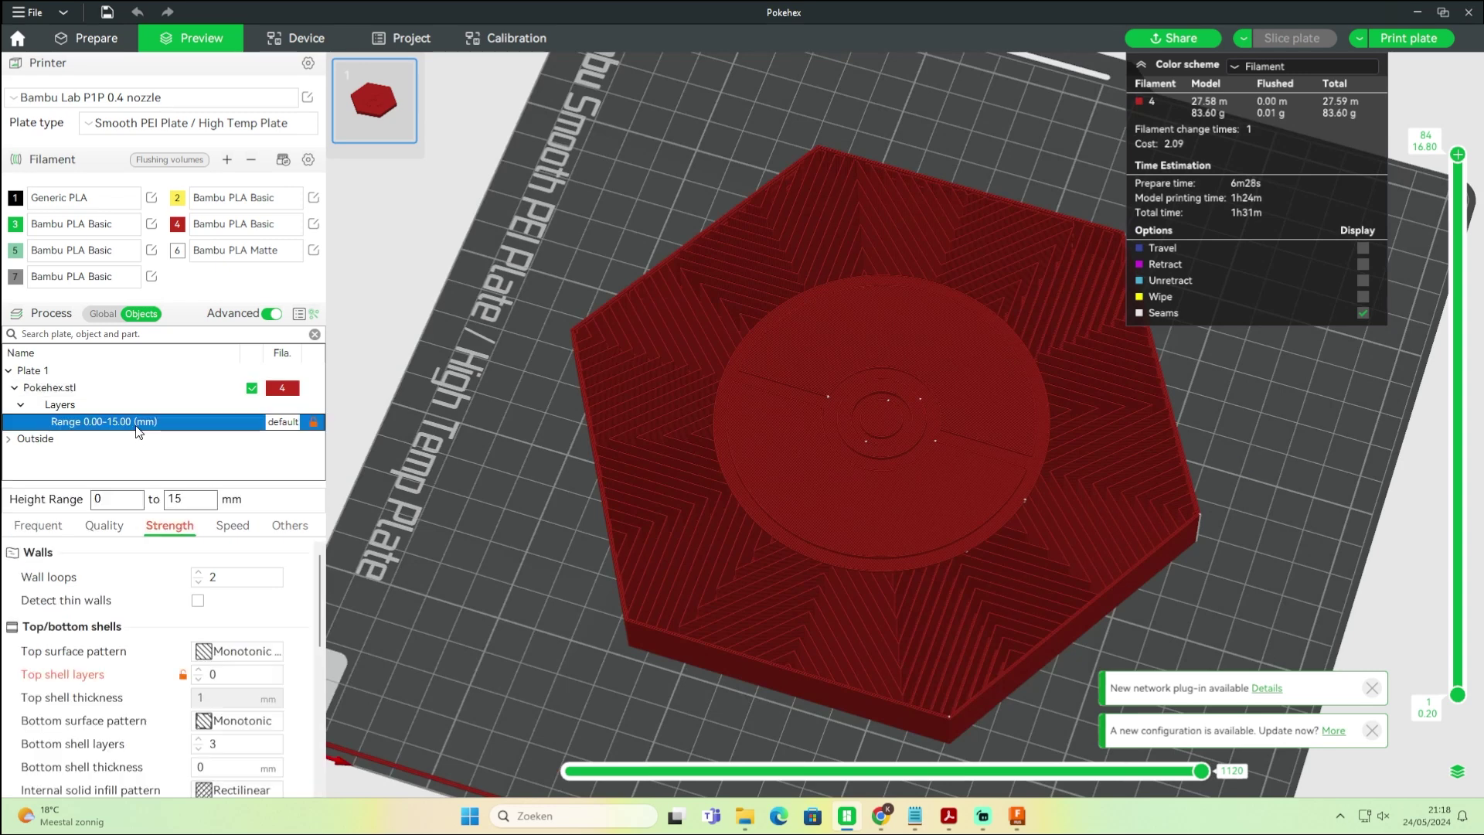
key(Delete)
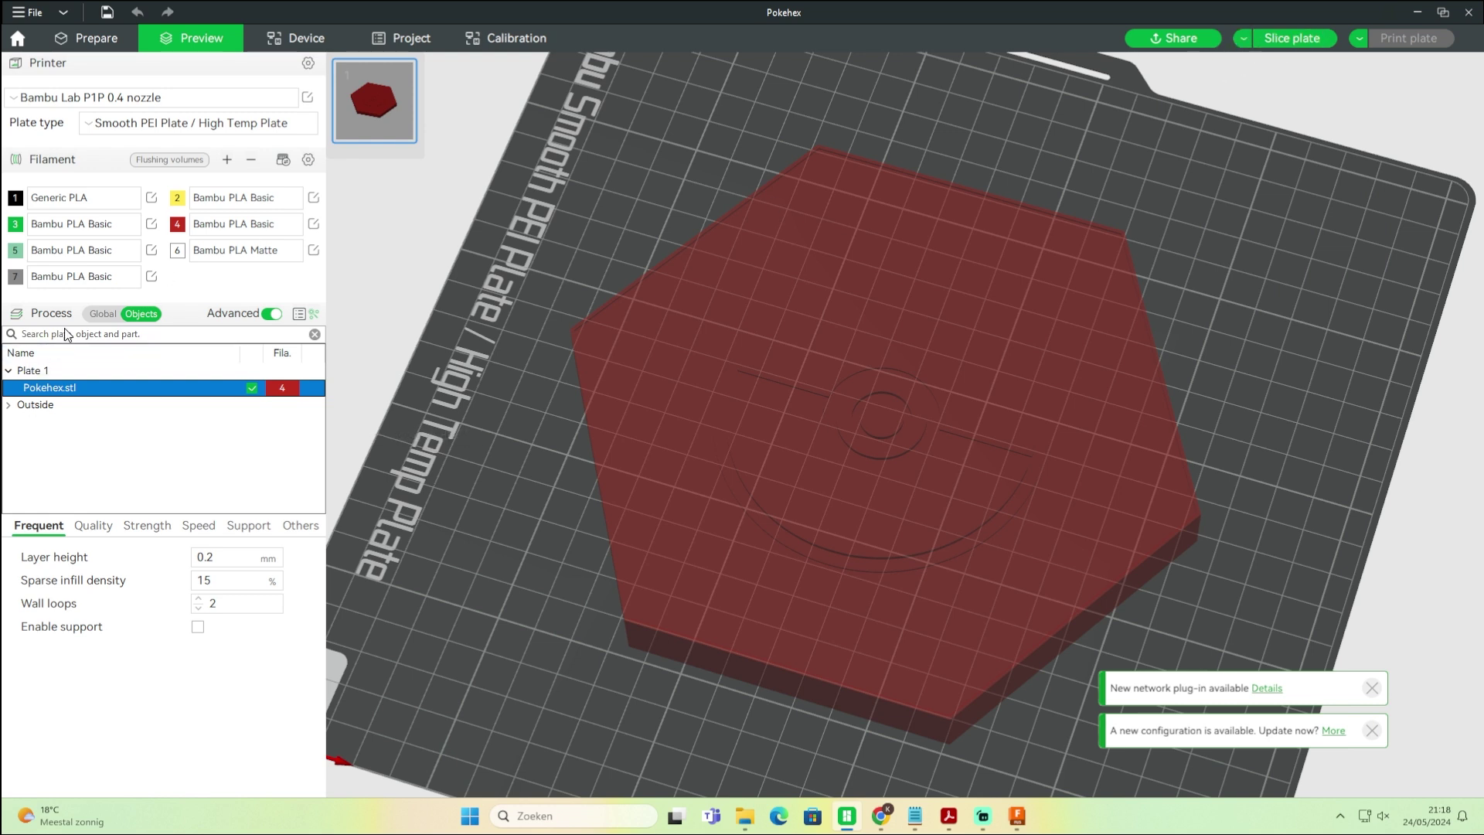
- Set the top shell layers to 0 in the global strength settings and slice the plate
click(104, 314)
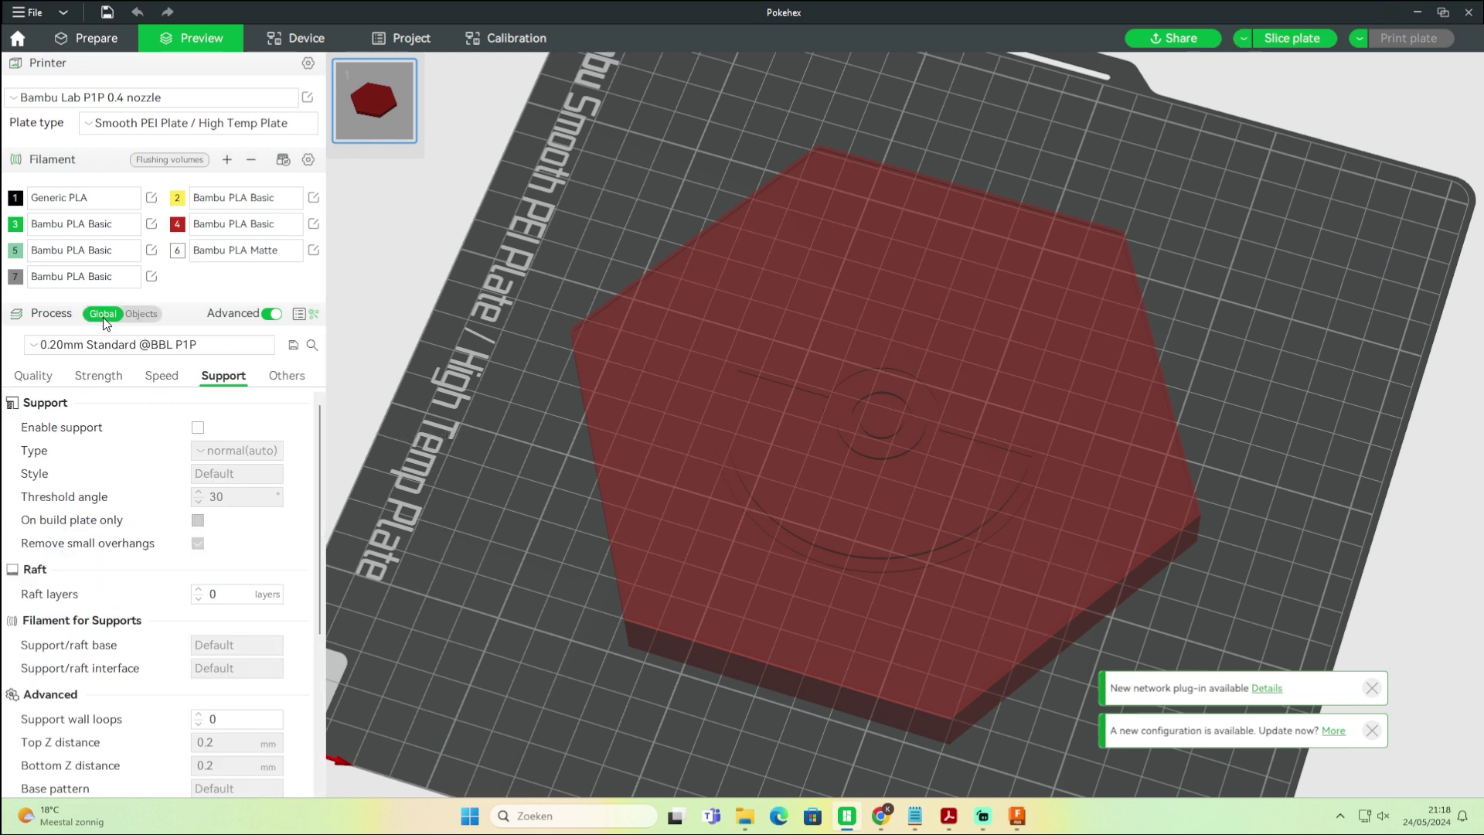
click(34, 378)
click(93, 378)
double_click(232, 525)
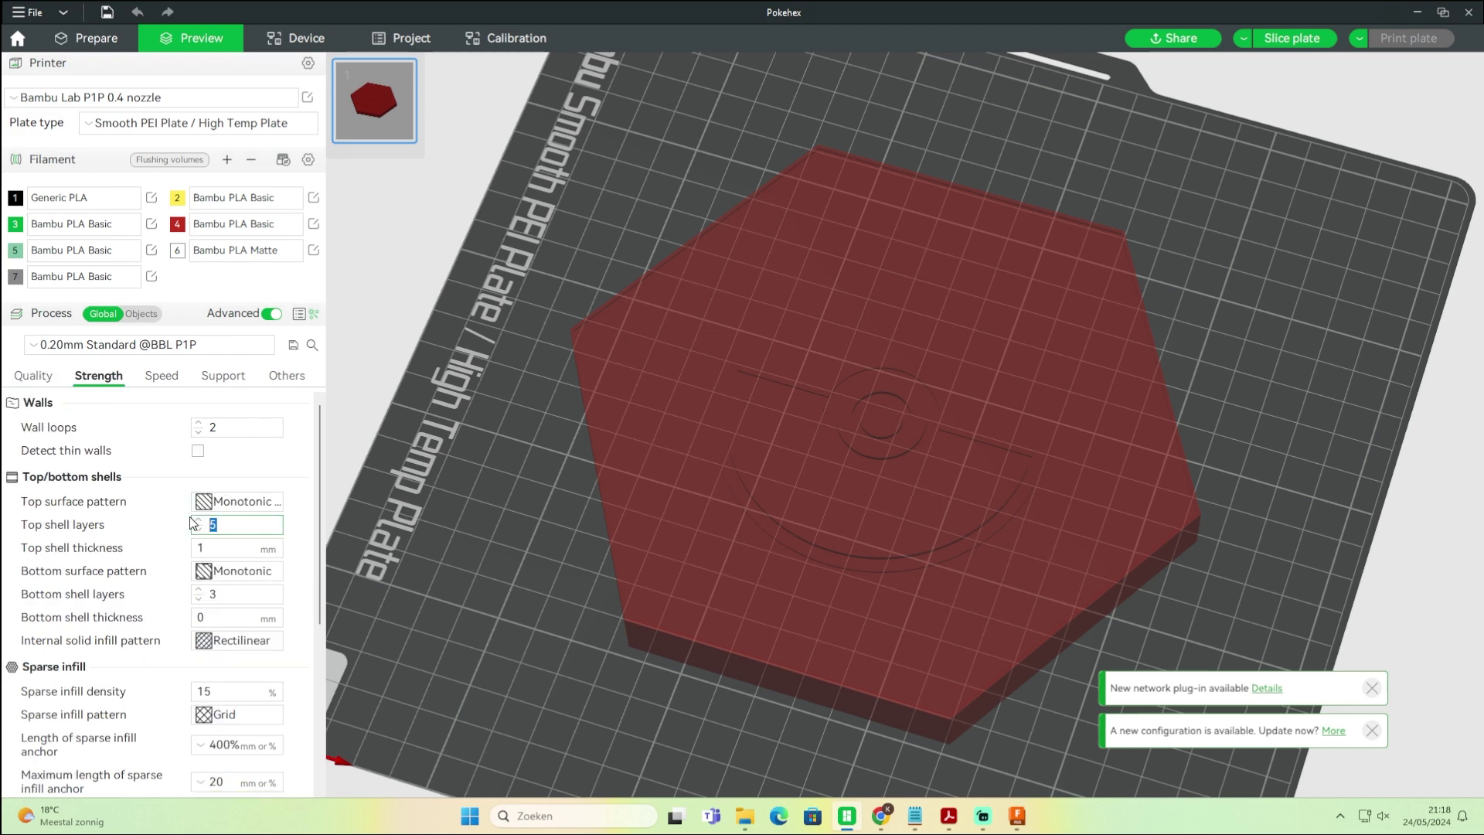
text(0)
click(1323, 38)
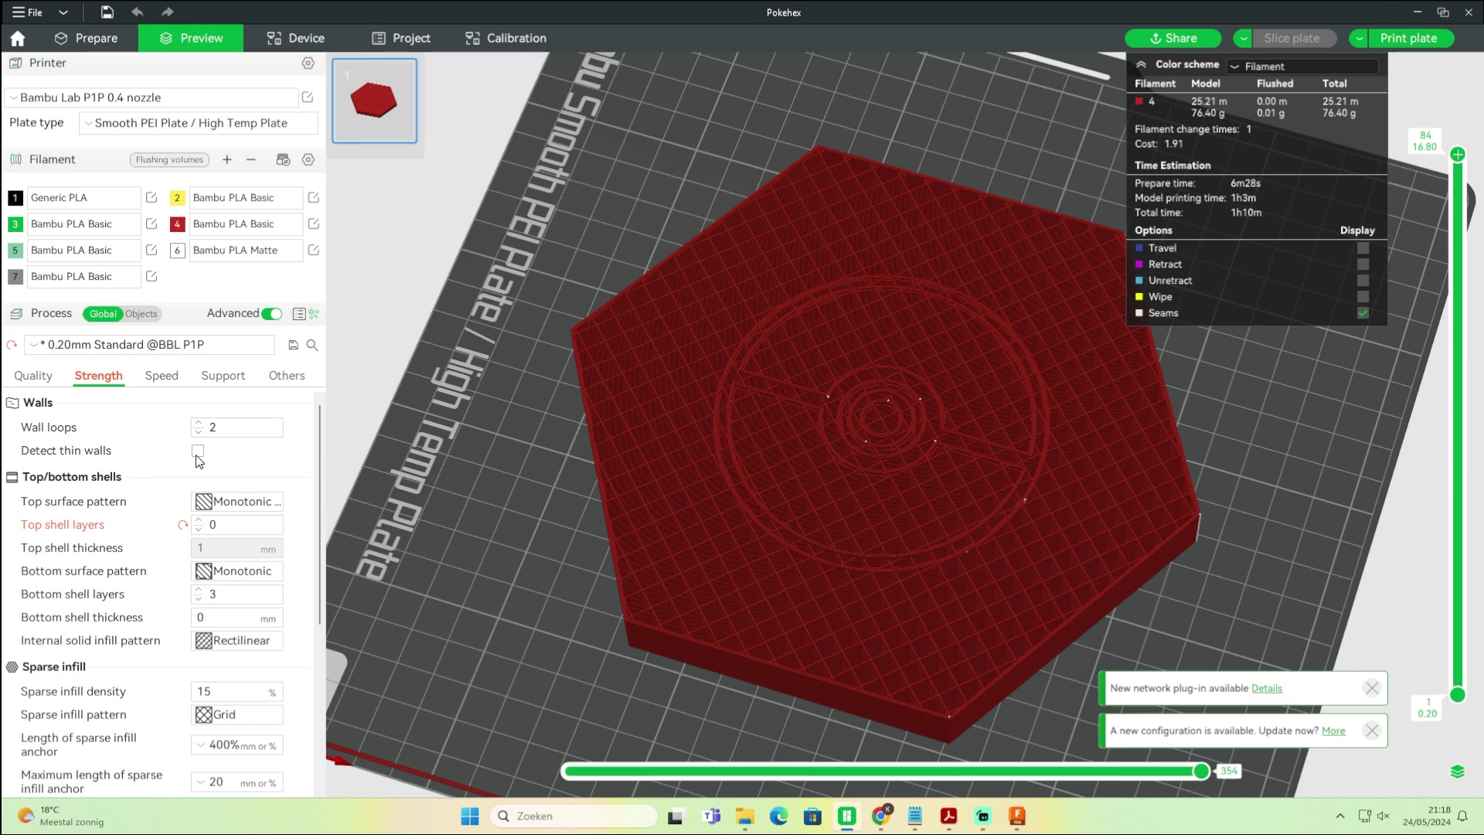
- Set the global top shell layers back to 5
double_click(214, 522)
text(5)
click(267, 482)
- Add a height range modifier to the Pokehex object and set it to run from 0 to 15 mm
click(140, 313)
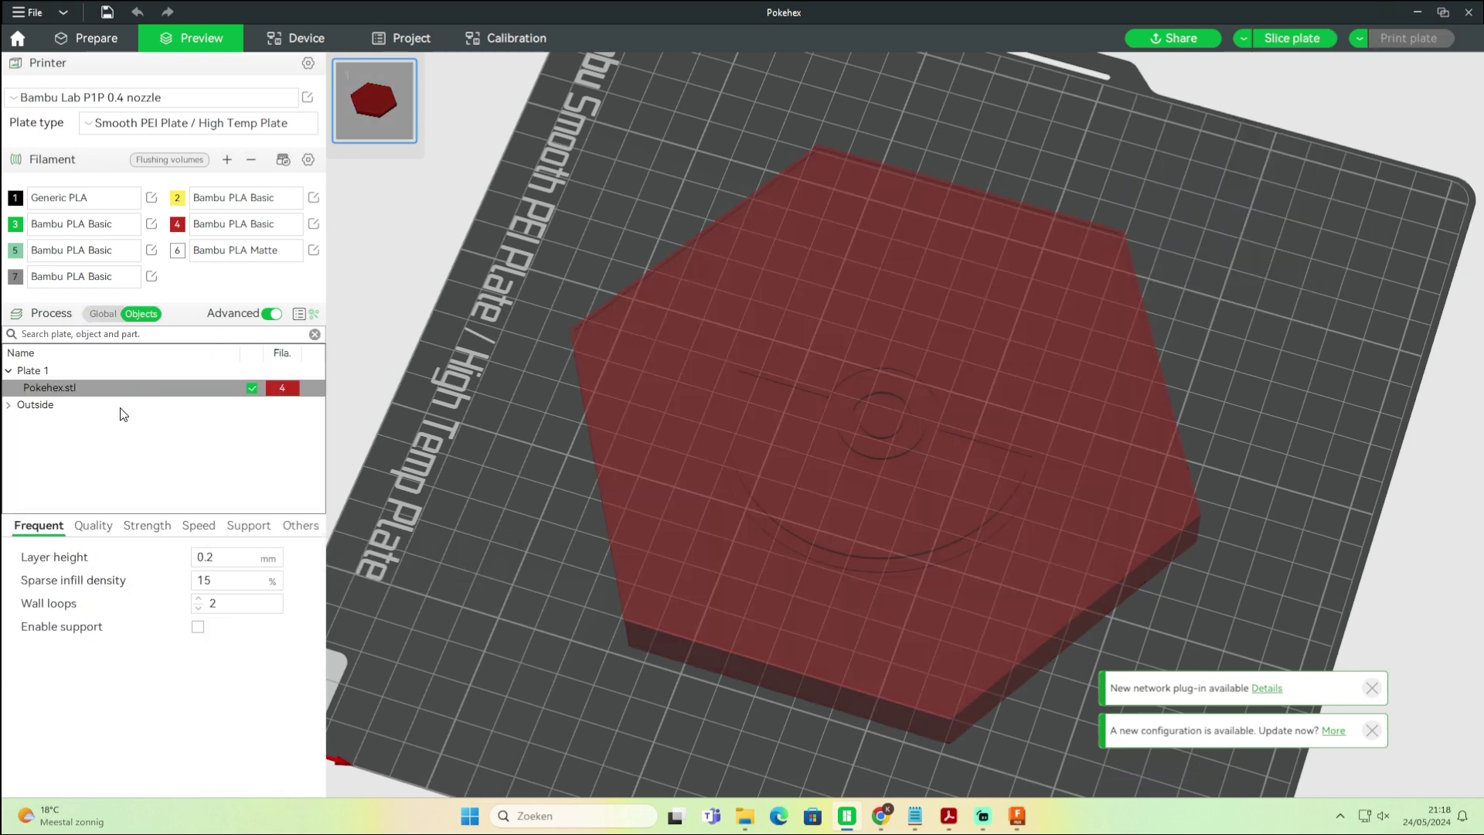
click(85, 391)
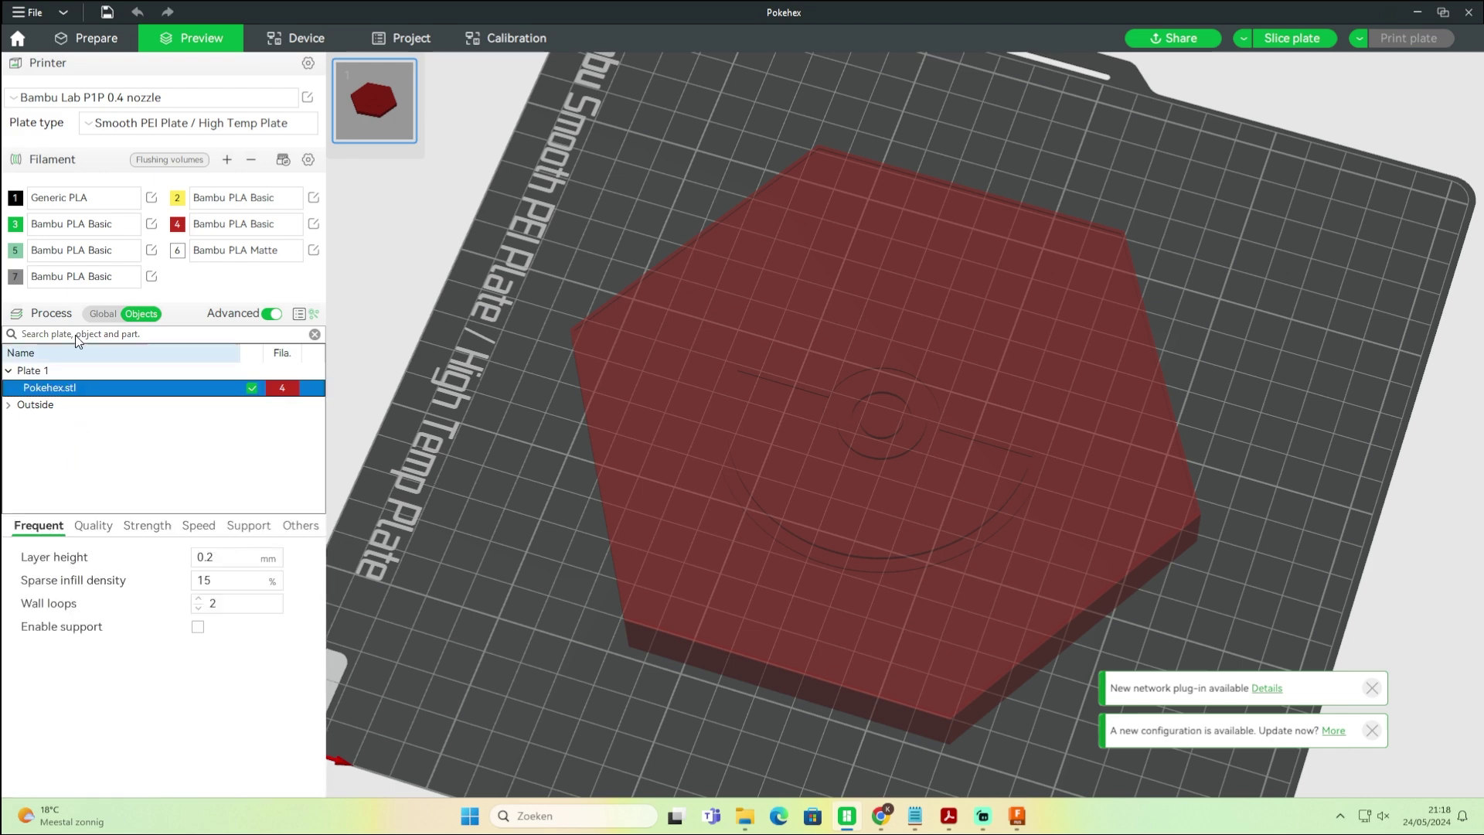
click(95, 33)
right_click(54, 391)
click(123, 619)
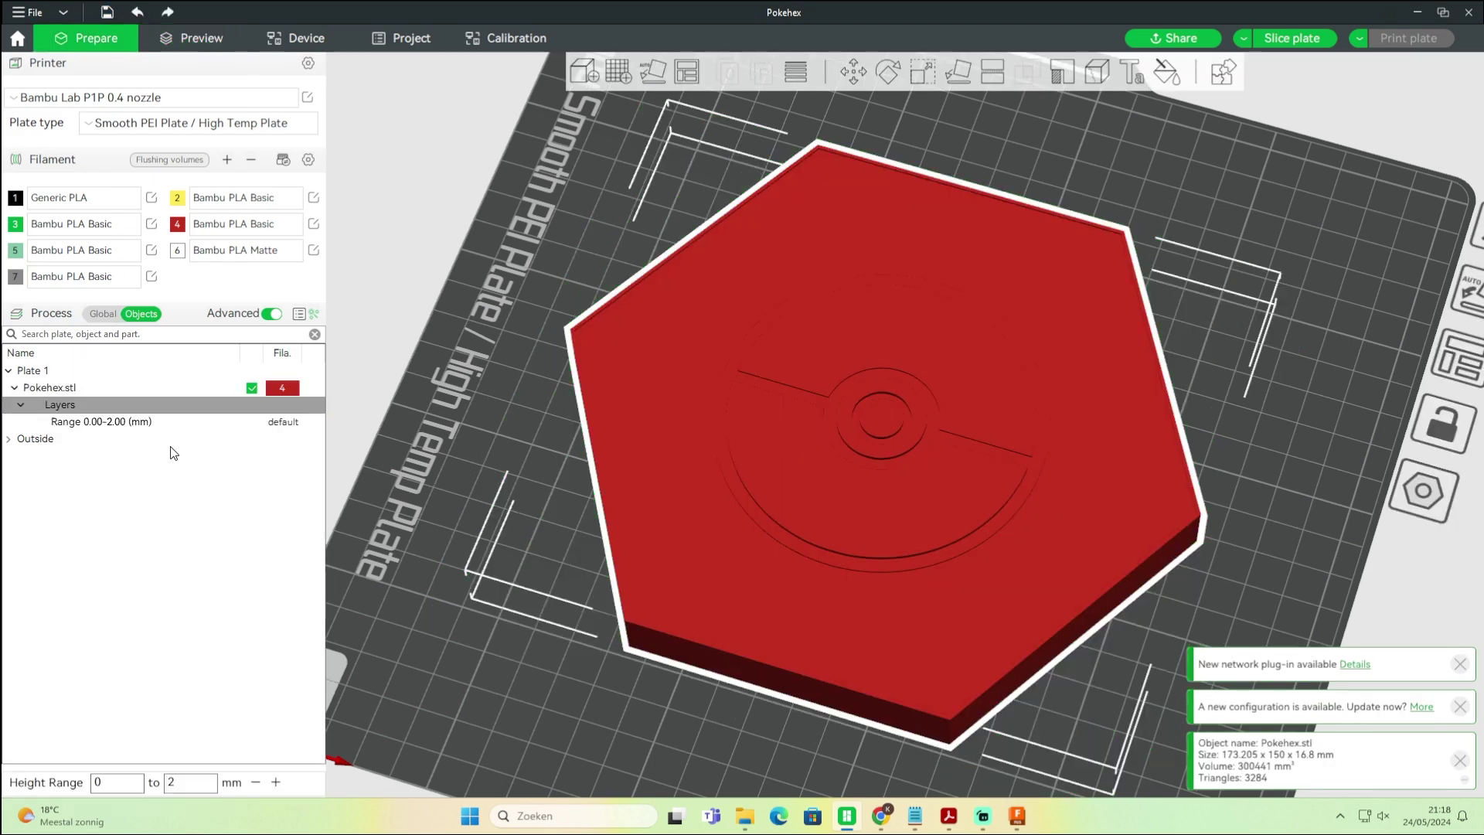
click(135, 423)
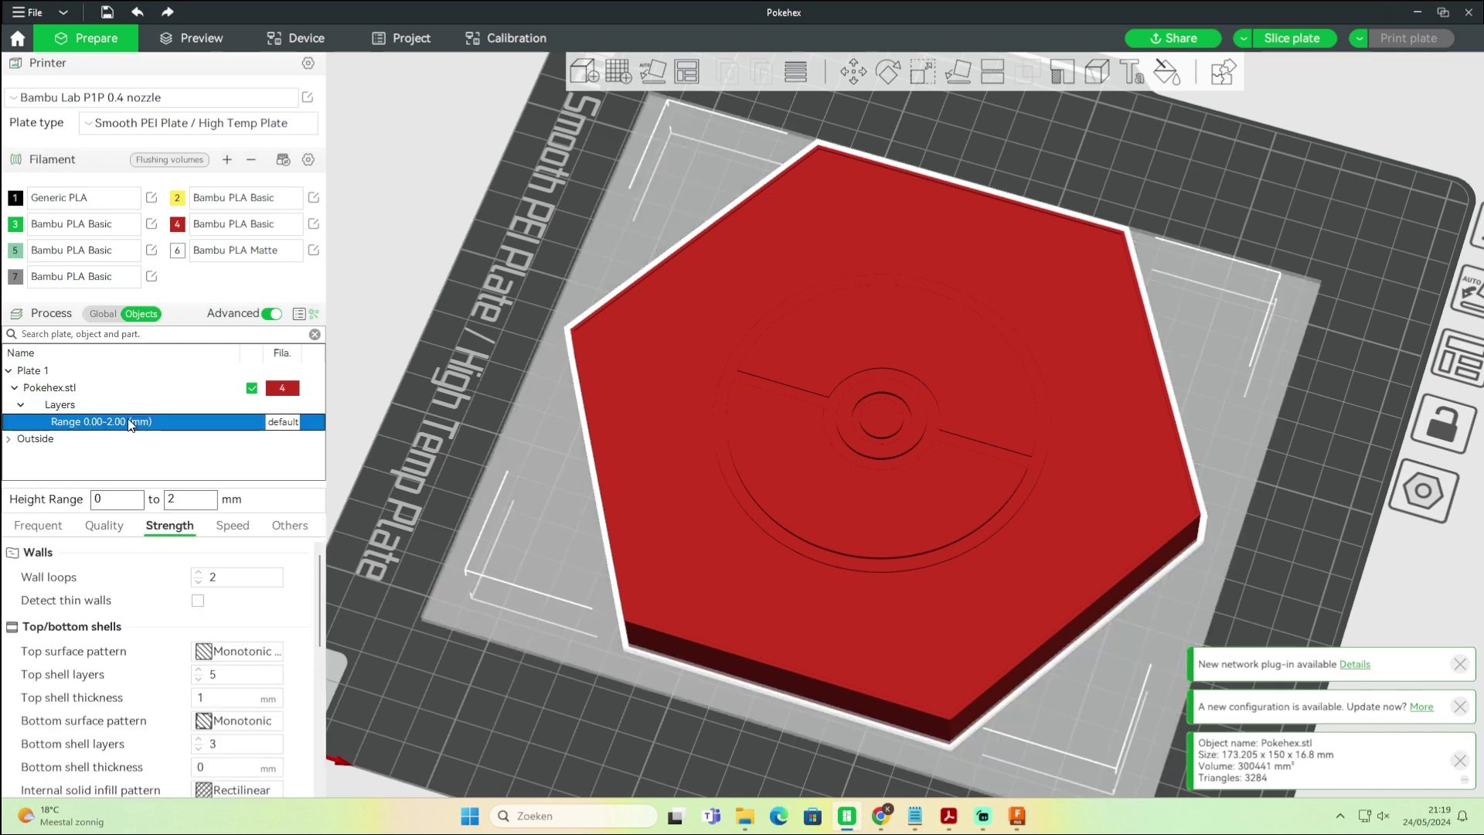
click(197, 508)
text(15)
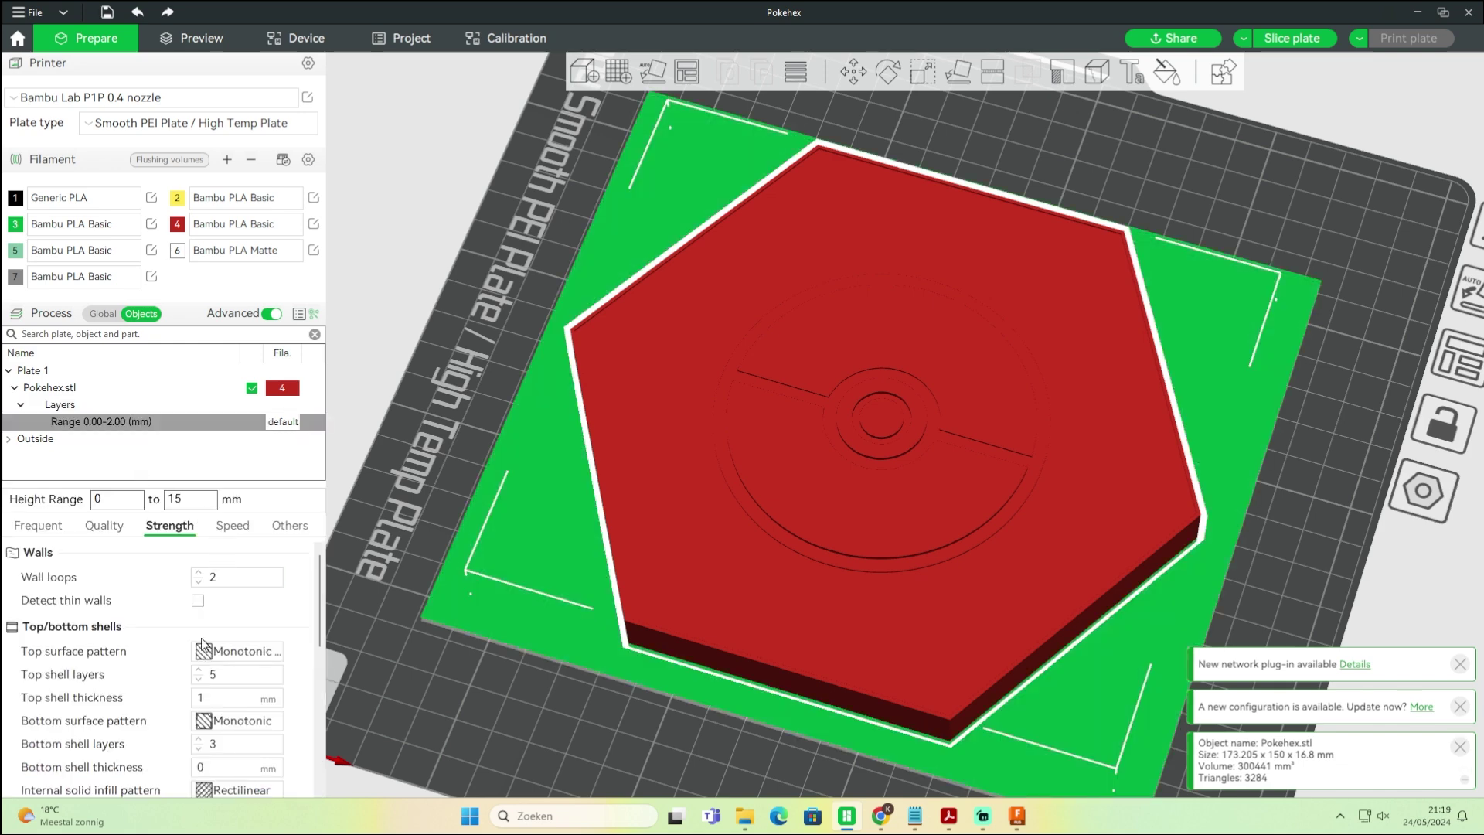
- Set the 0–15 mm height range's top shell layers to 0 and its sparse infill pattern to Octagram Spiral
click(198, 679)
click(198, 679)
click(197, 680)
click(198, 679)
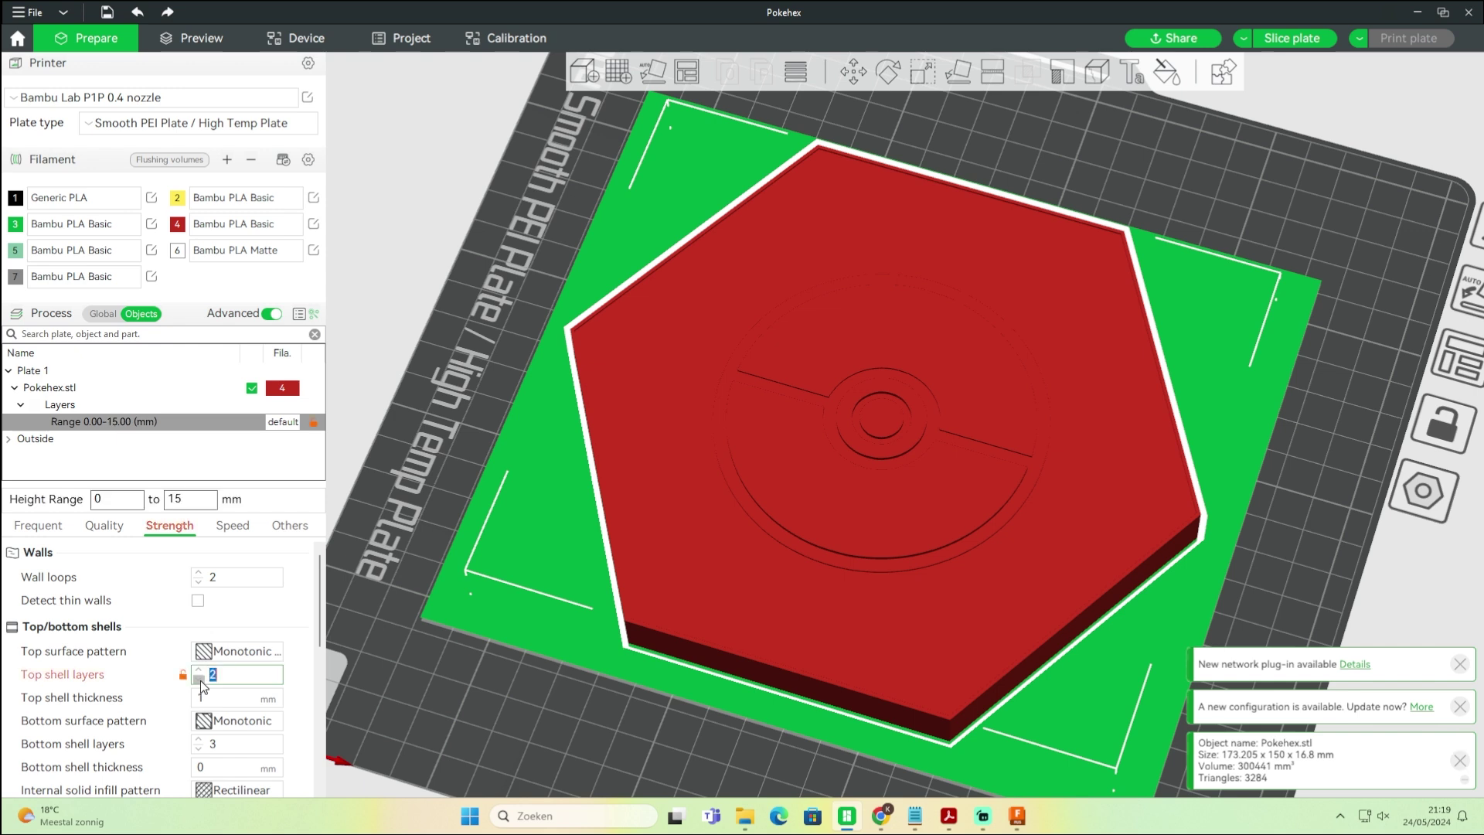
scroll(252, 639, down, 5)
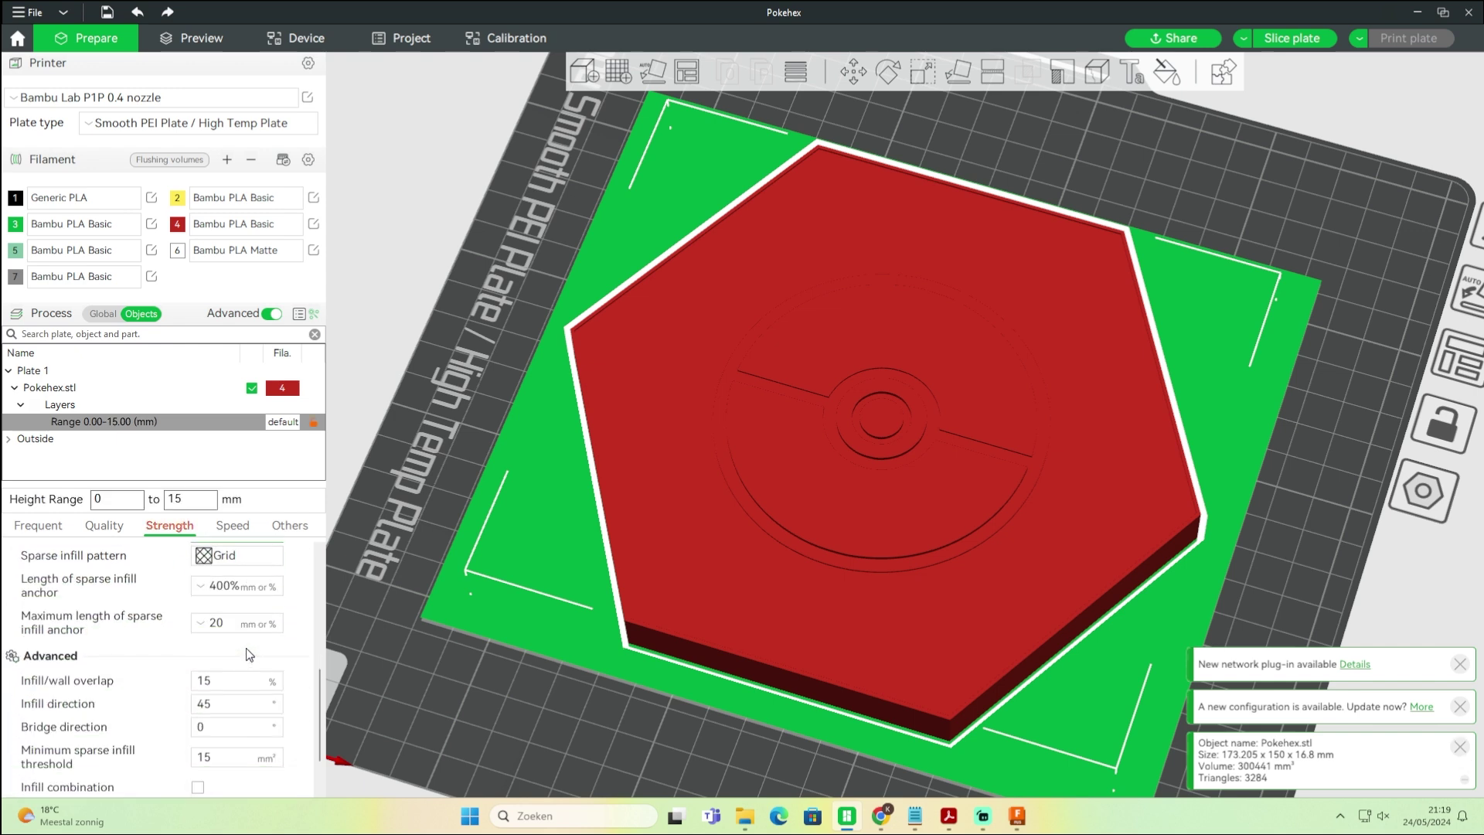
scroll(244, 648, up, 3)
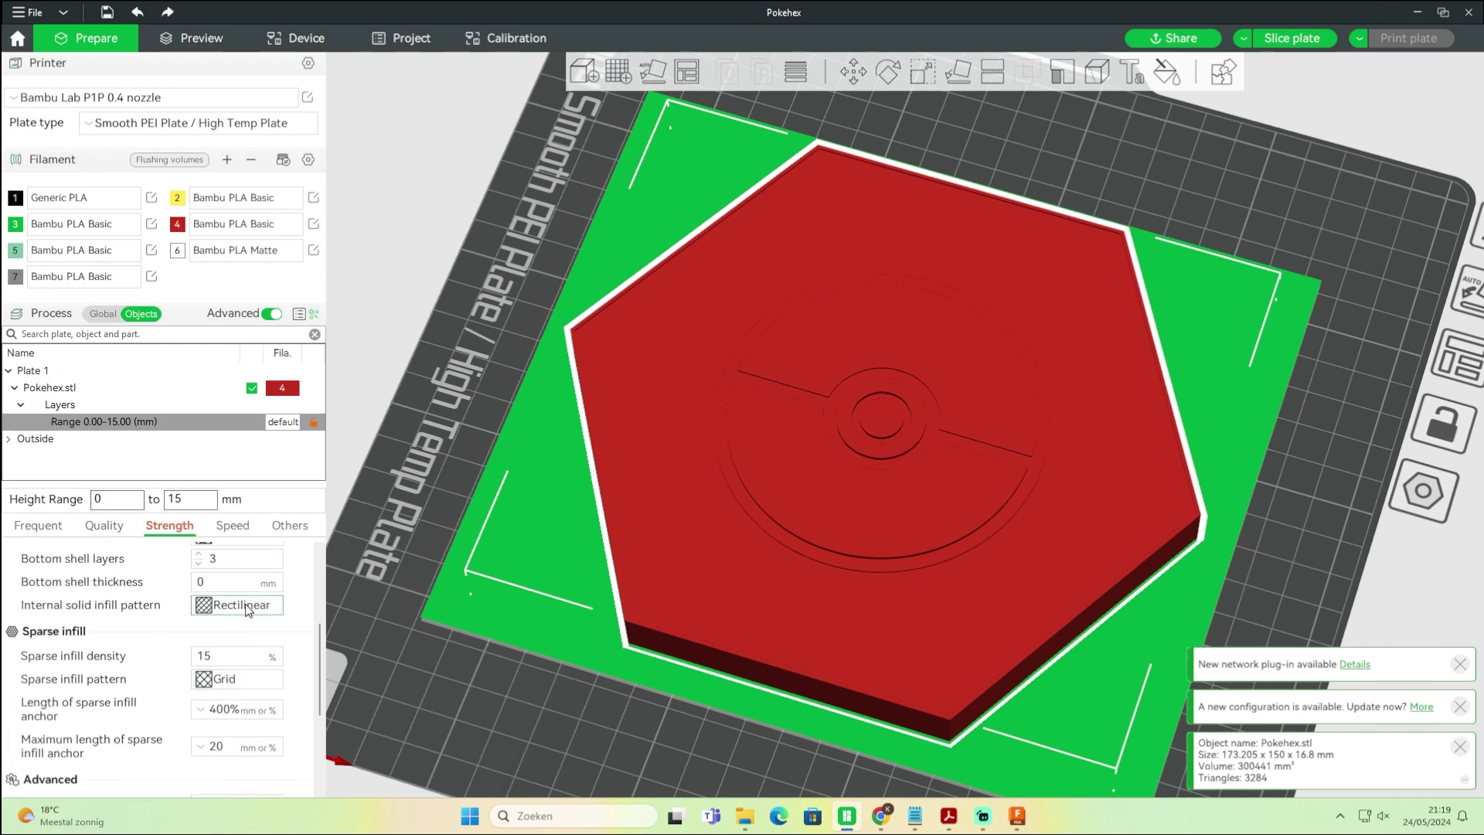
click(232, 678)
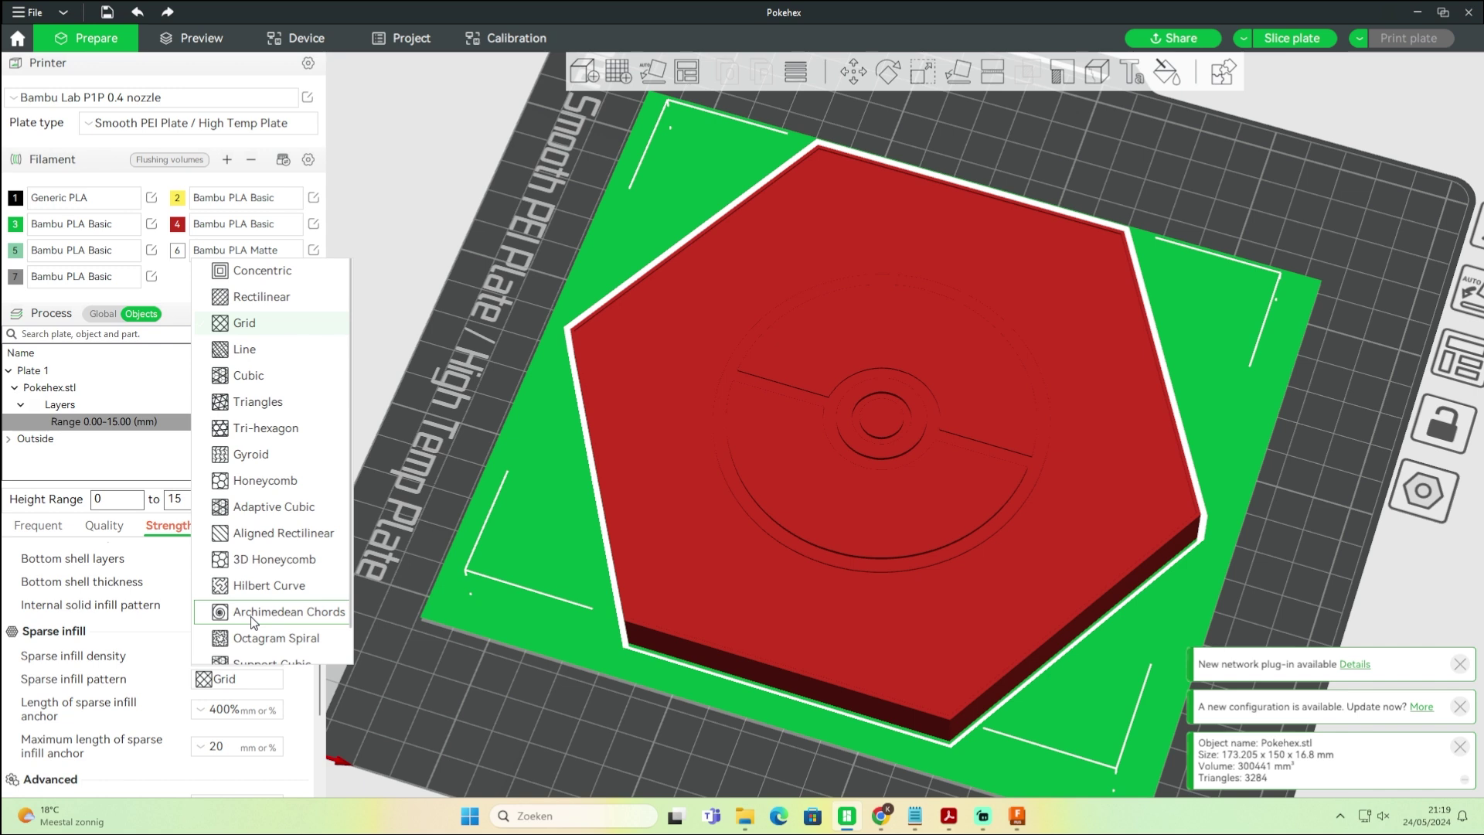
click(253, 637)
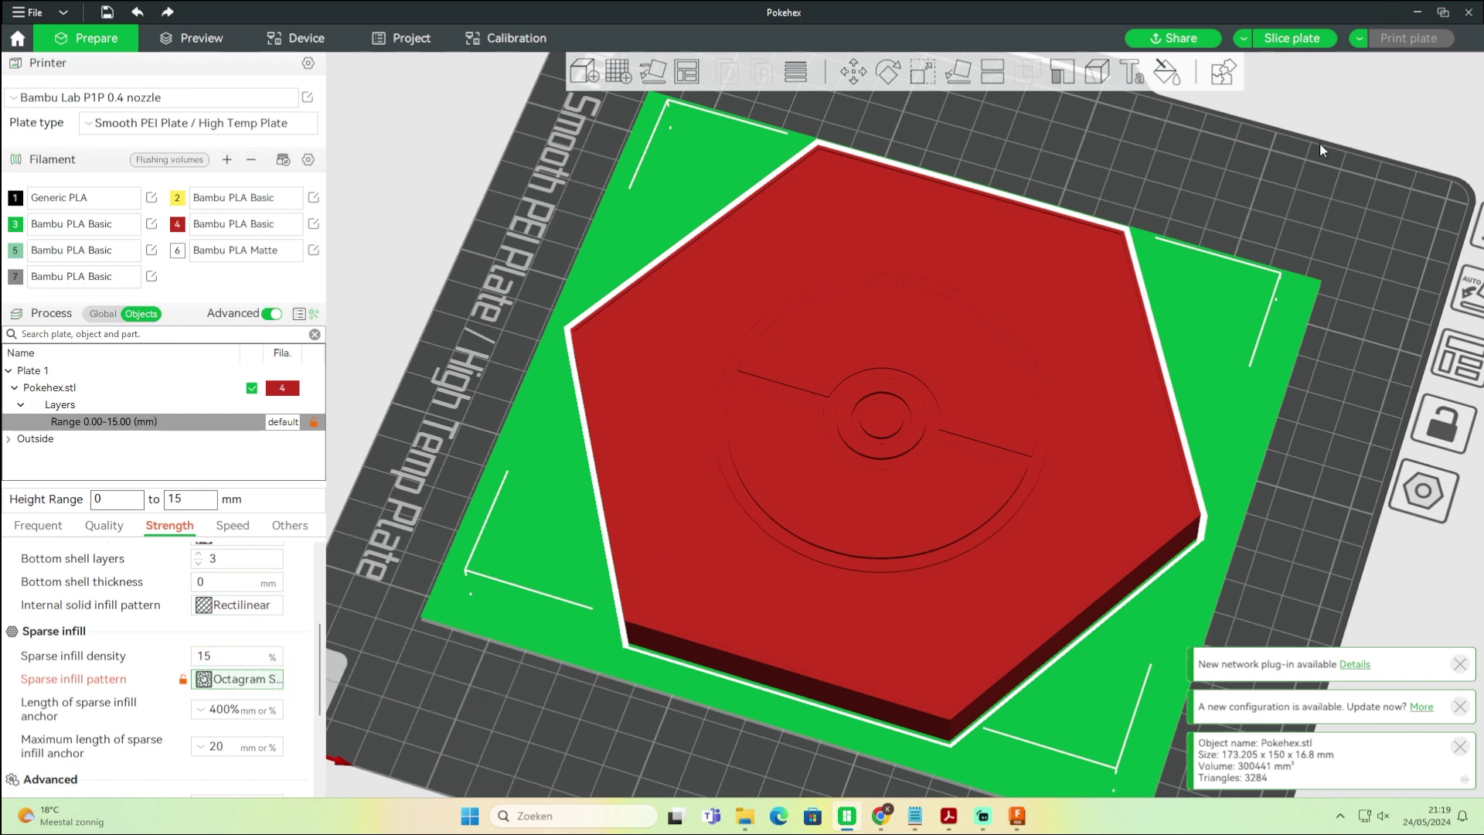
- Slice the plate and view the sliced tile with its exposed infill around the Pokeball
click(1292, 38)
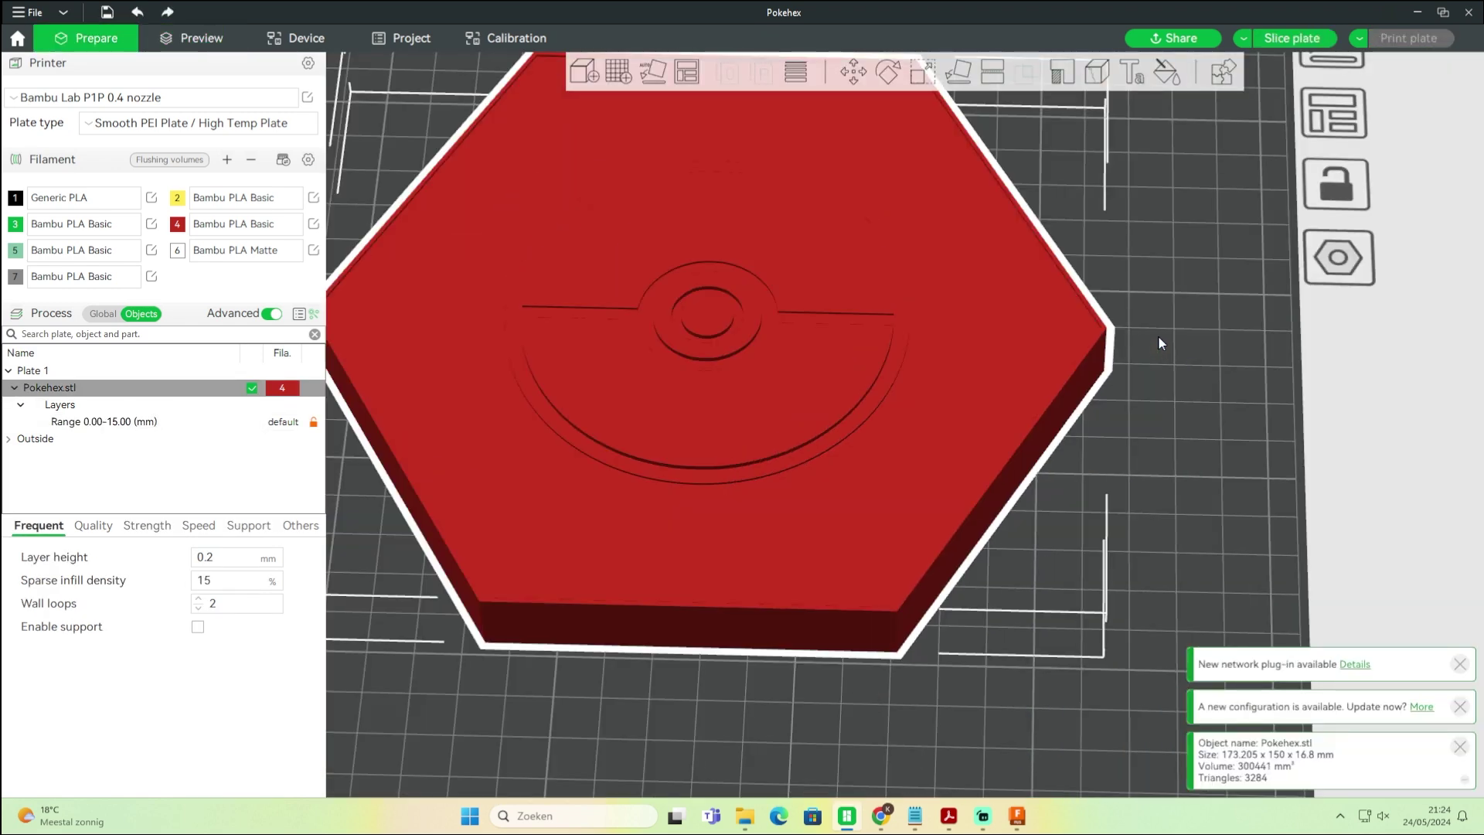
right_drag(1153, 287, 1316, 387)
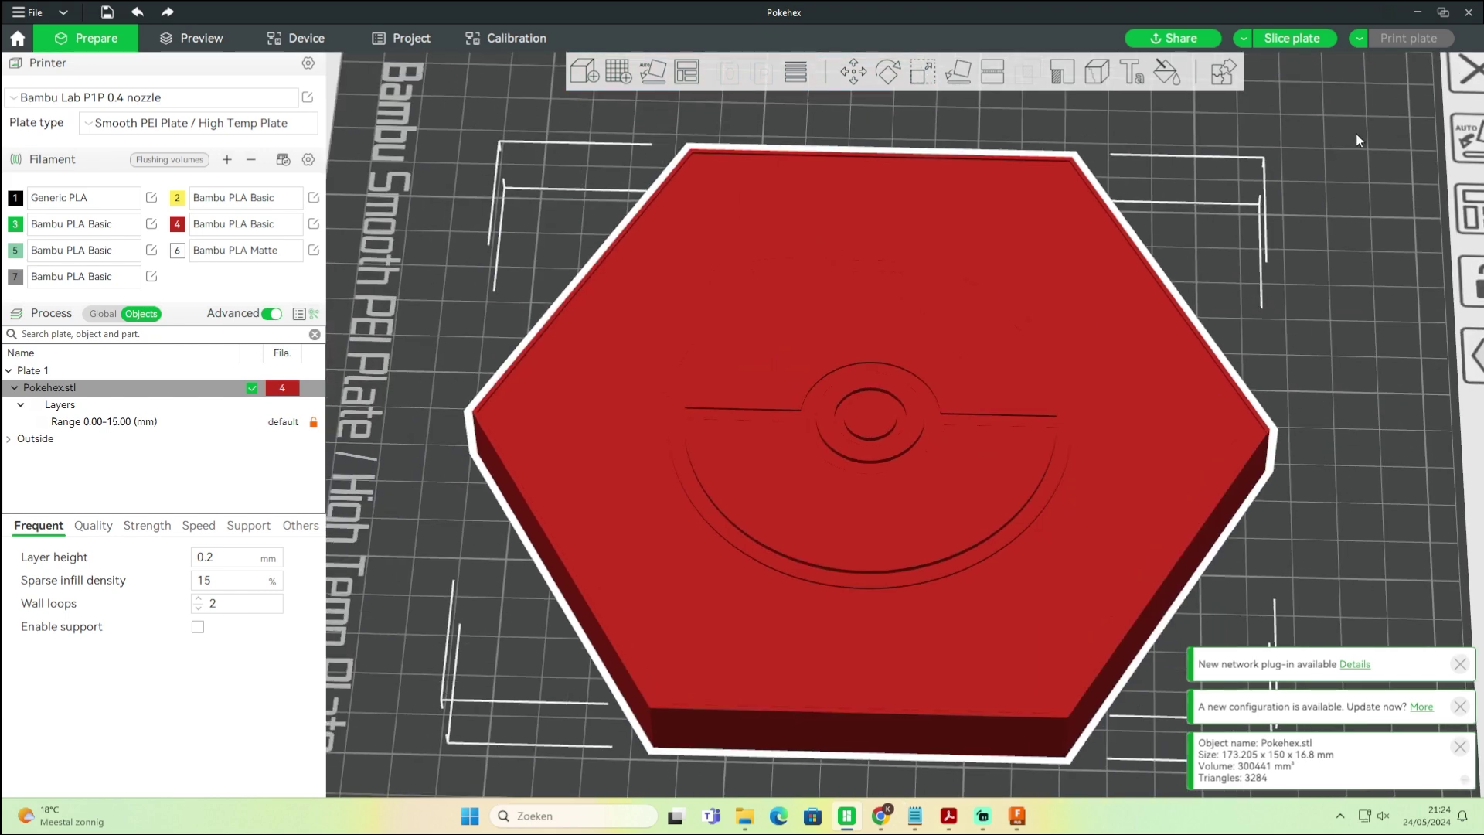
- Add a change to black Filament 1 at layer 75 (15.00 mm) in the sliced preview and reslice the plate
click(197, 43)
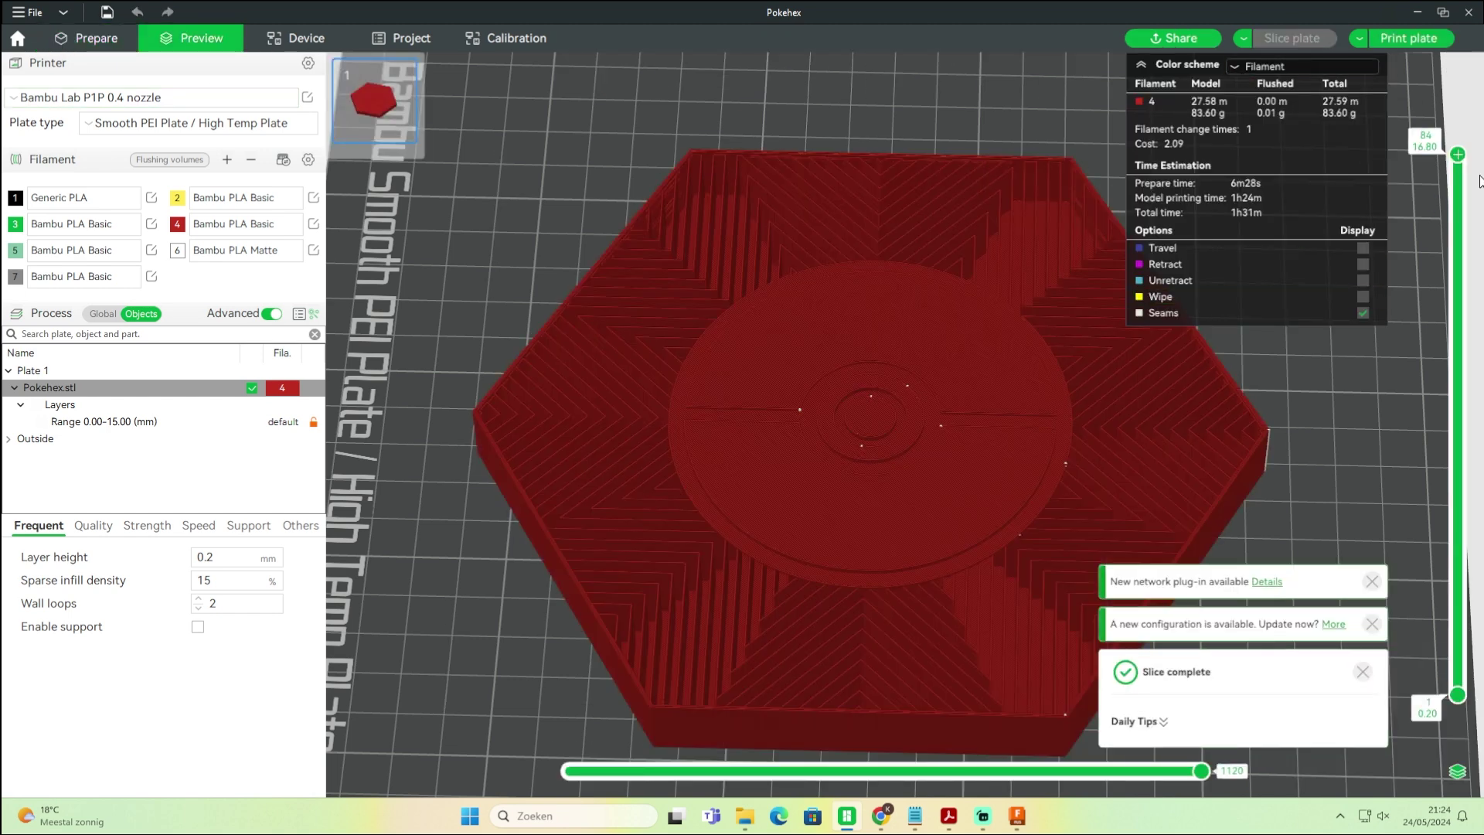
mouse_move(1457, 155)
mouse_down()
mouse_move(1460, 593)
mouse_move(1458, 155)
mouse_up()
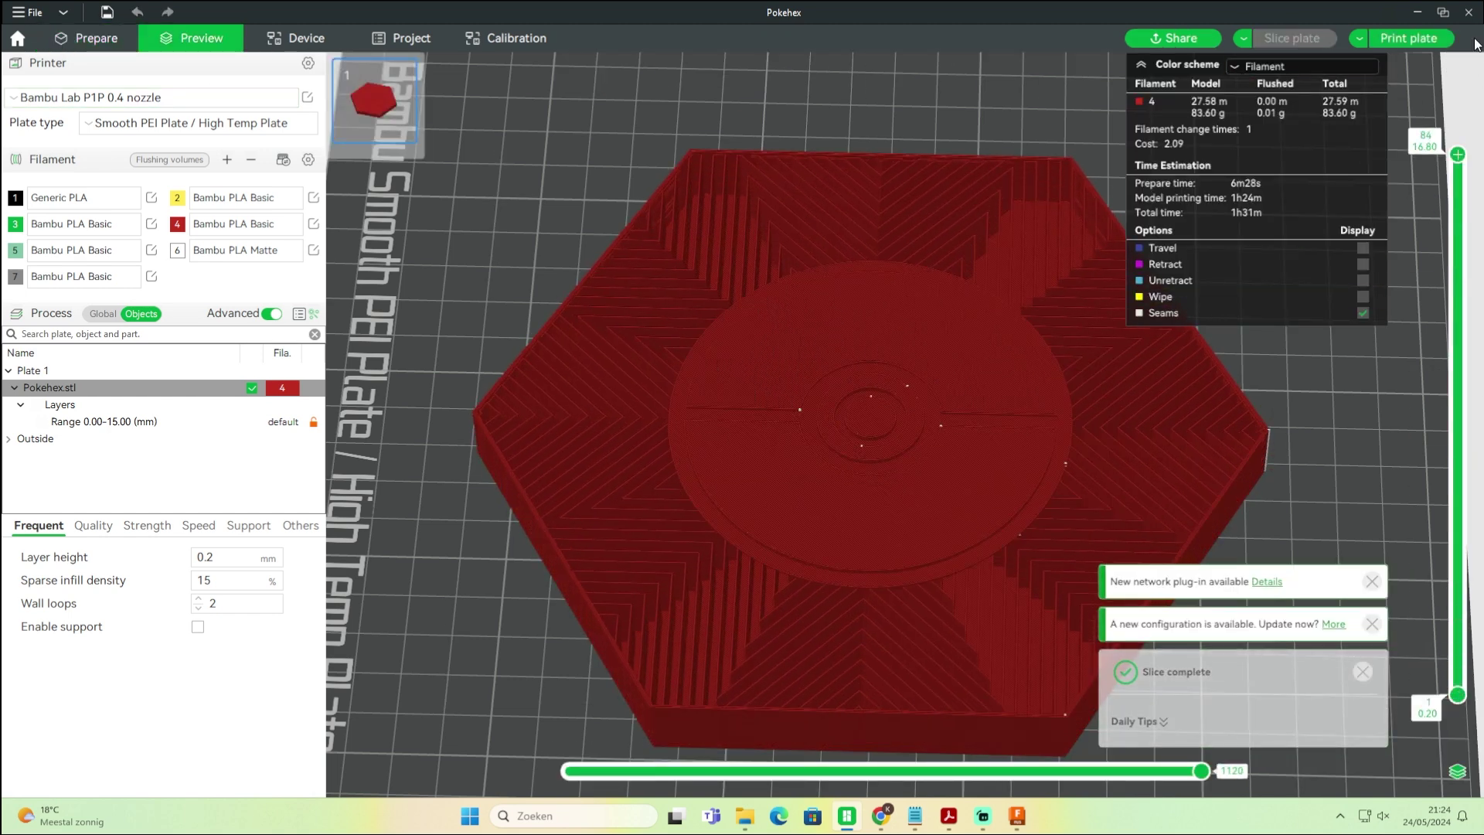
drag(1458, 155, 1472, 219)
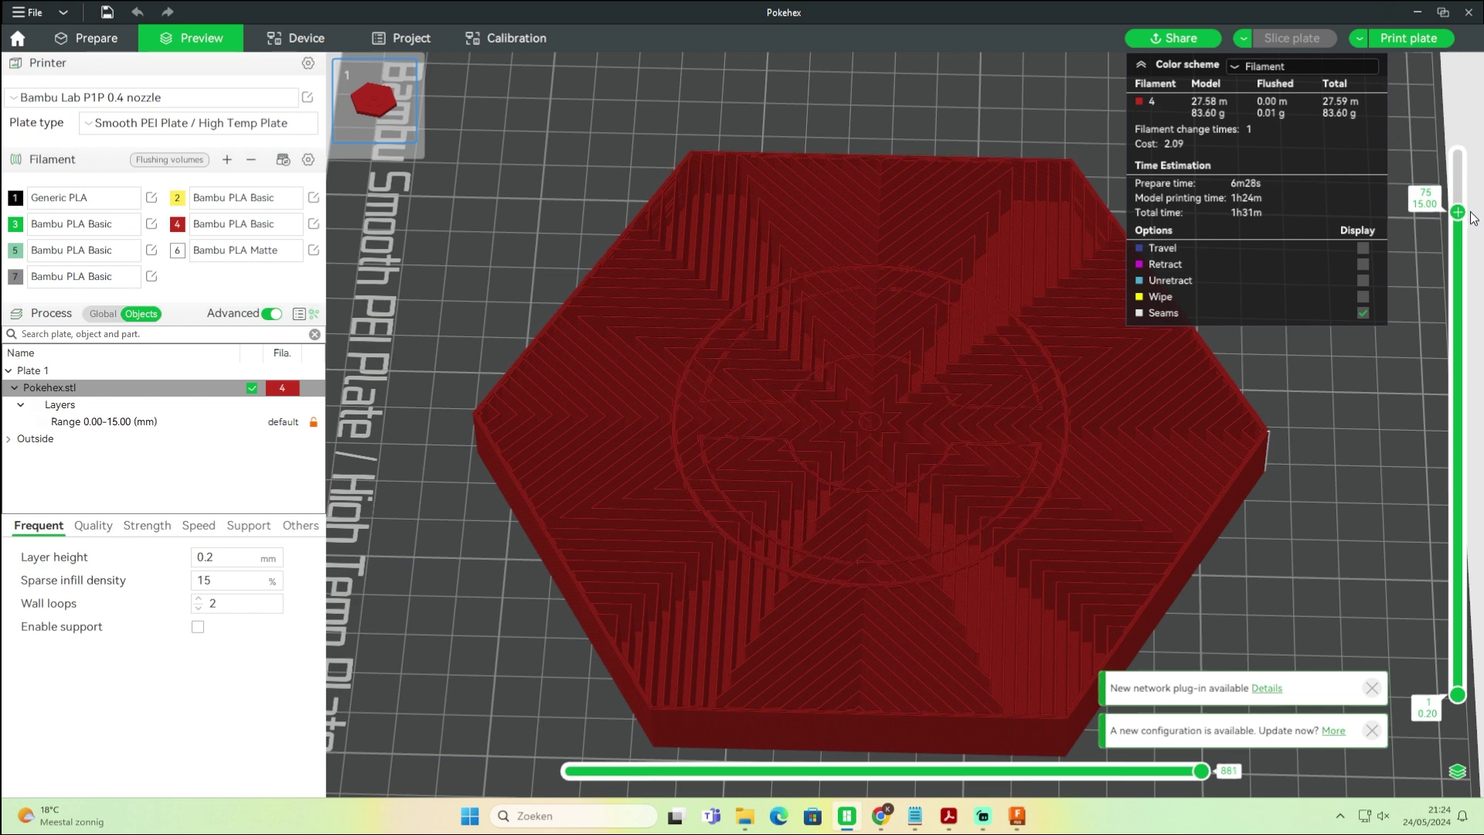
middle_drag(1361, 460, 1270, 347)
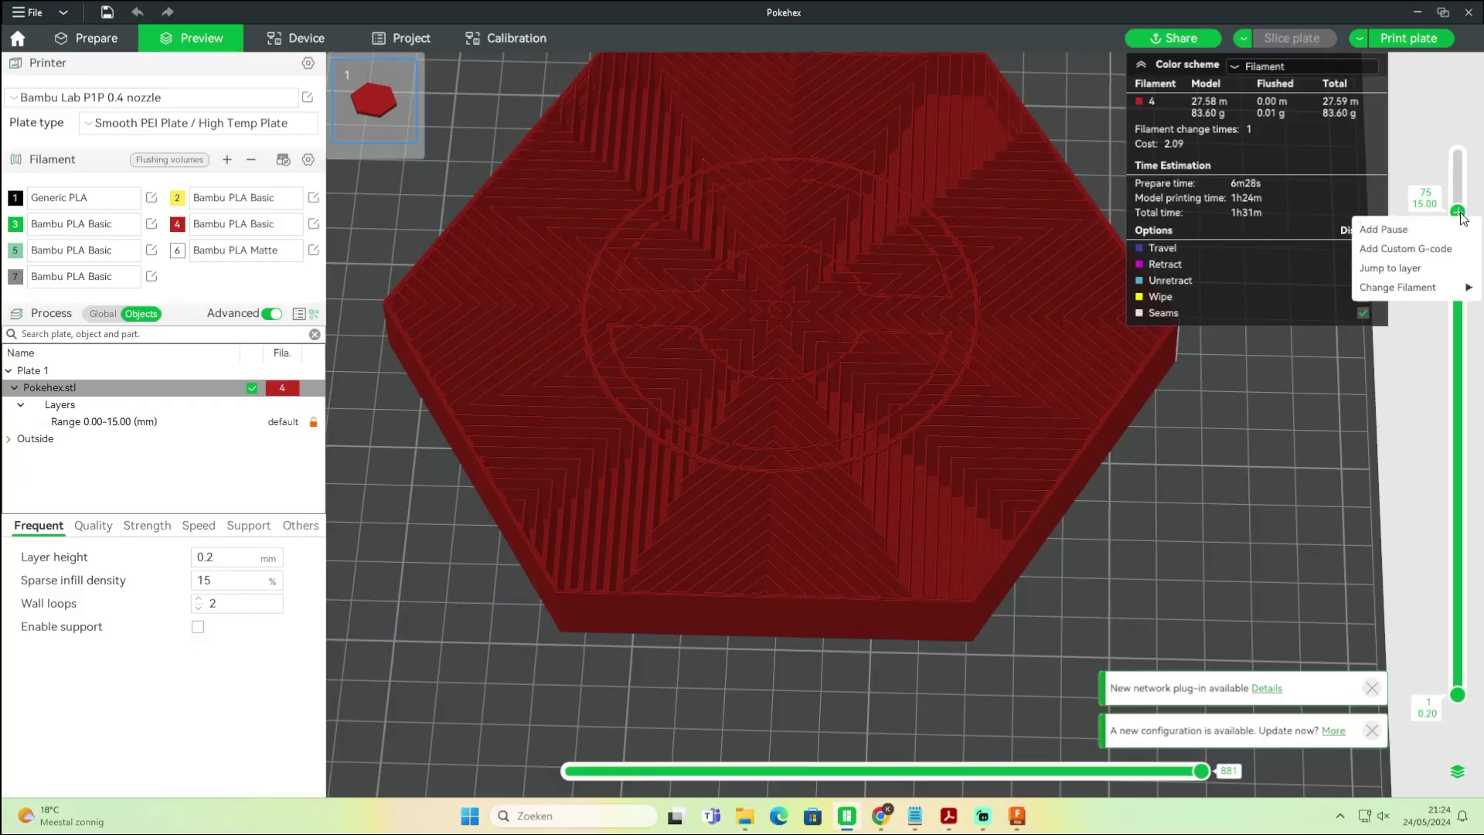
mouse_move(1452, 288)
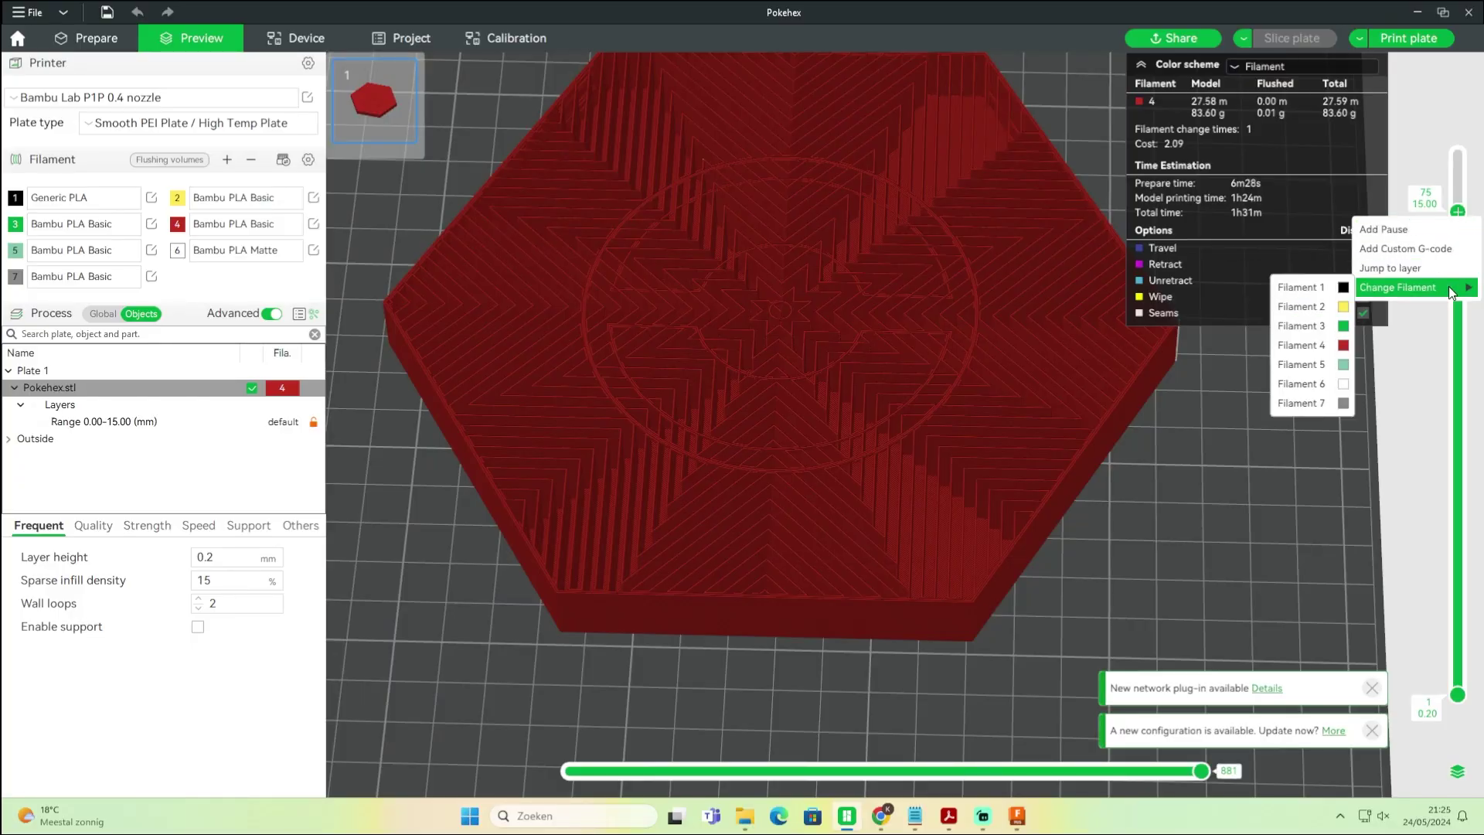
click(1298, 287)
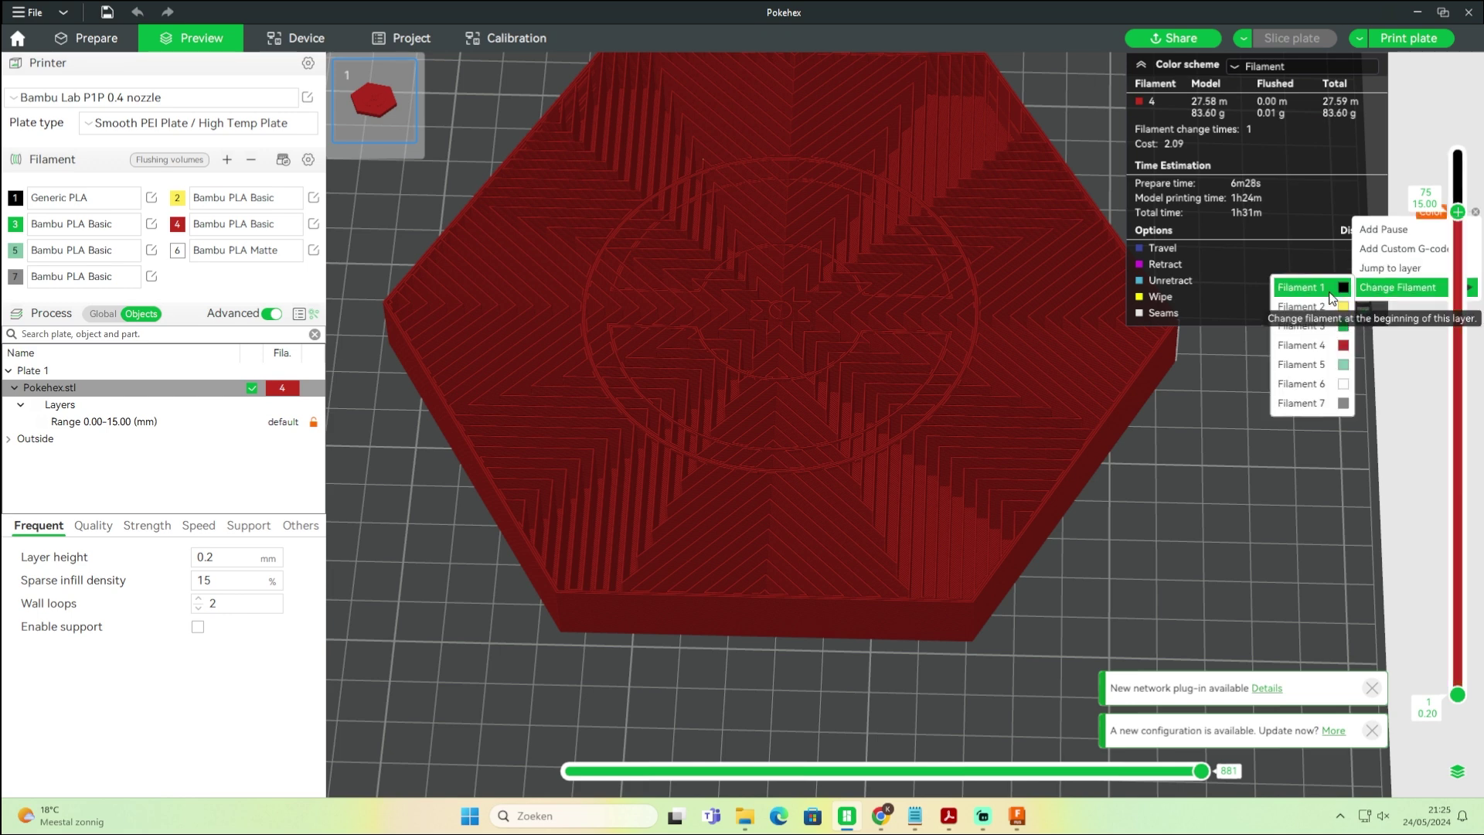
click(1305, 39)
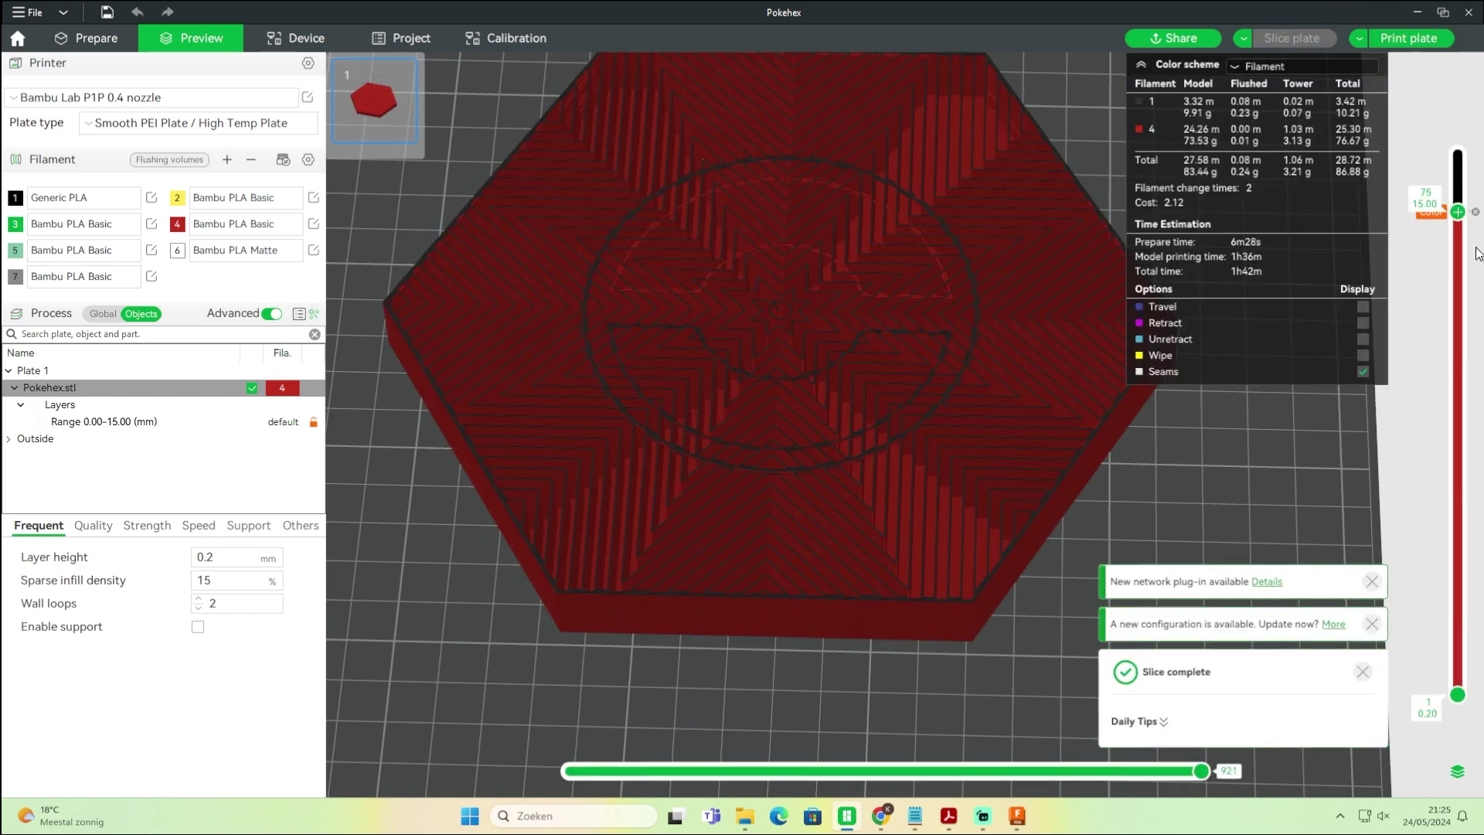
- Examine the black layers on the tile's rim and infill up close, comparing layers near the color change with the height range settings
drag(1458, 211, 1450, 114)
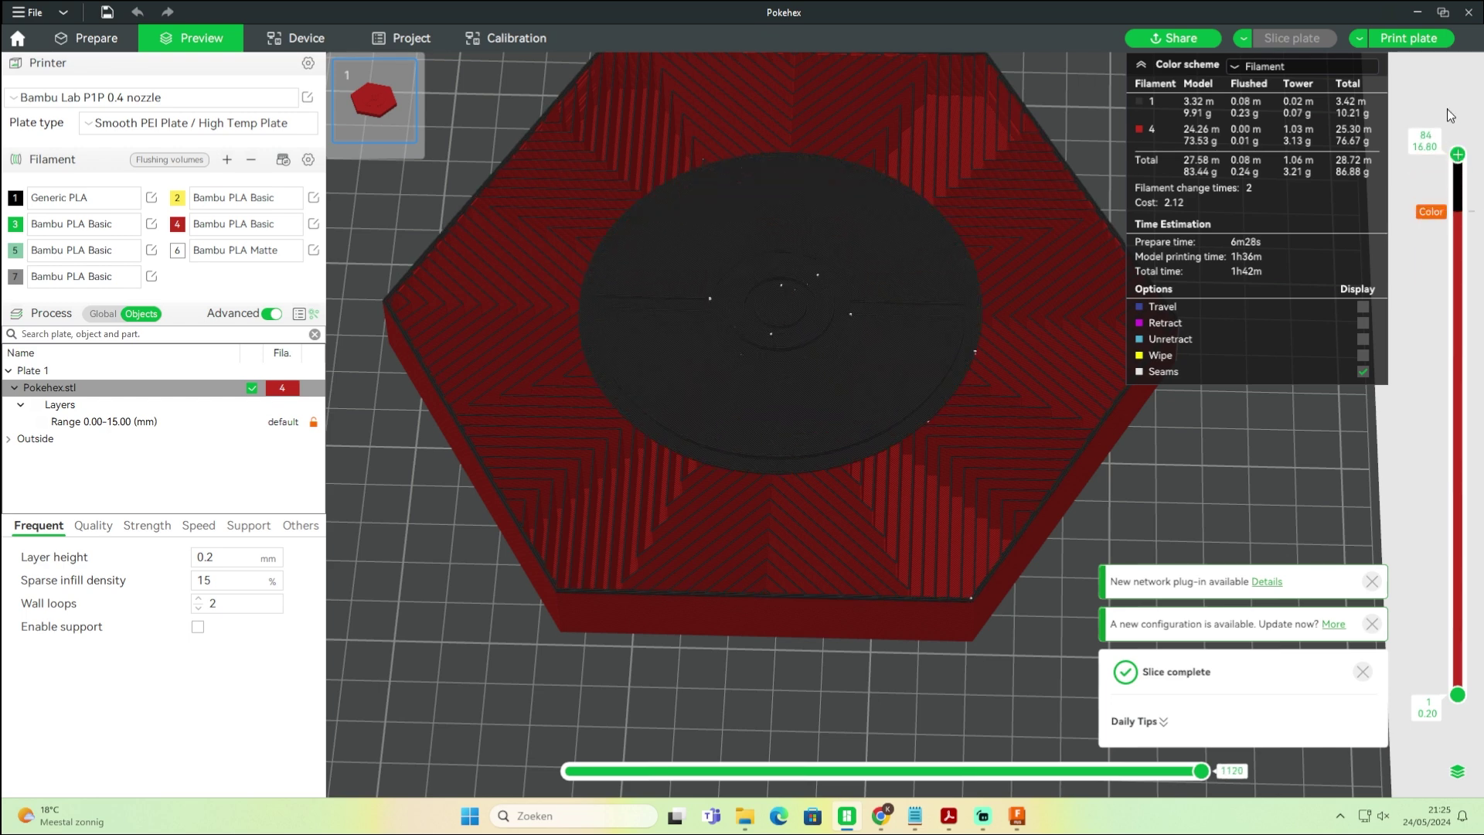
scroll(1105, 139, up, 10)
drag(1458, 154, 1459, 192)
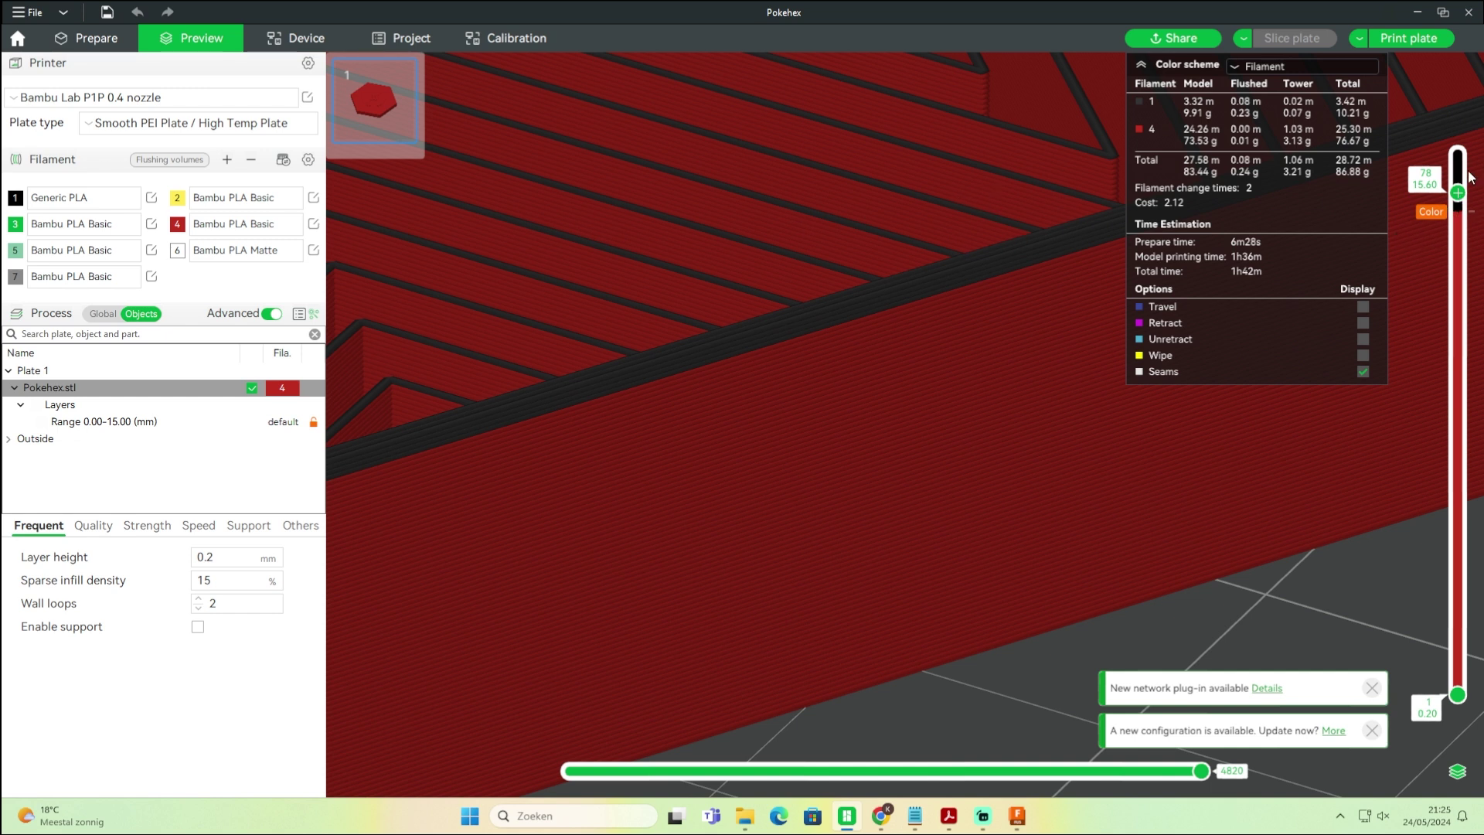
mouse_move(1457, 192)
mouse_down()
mouse_move(1463, 172)
mouse_move(1458, 200)
mouse_up()
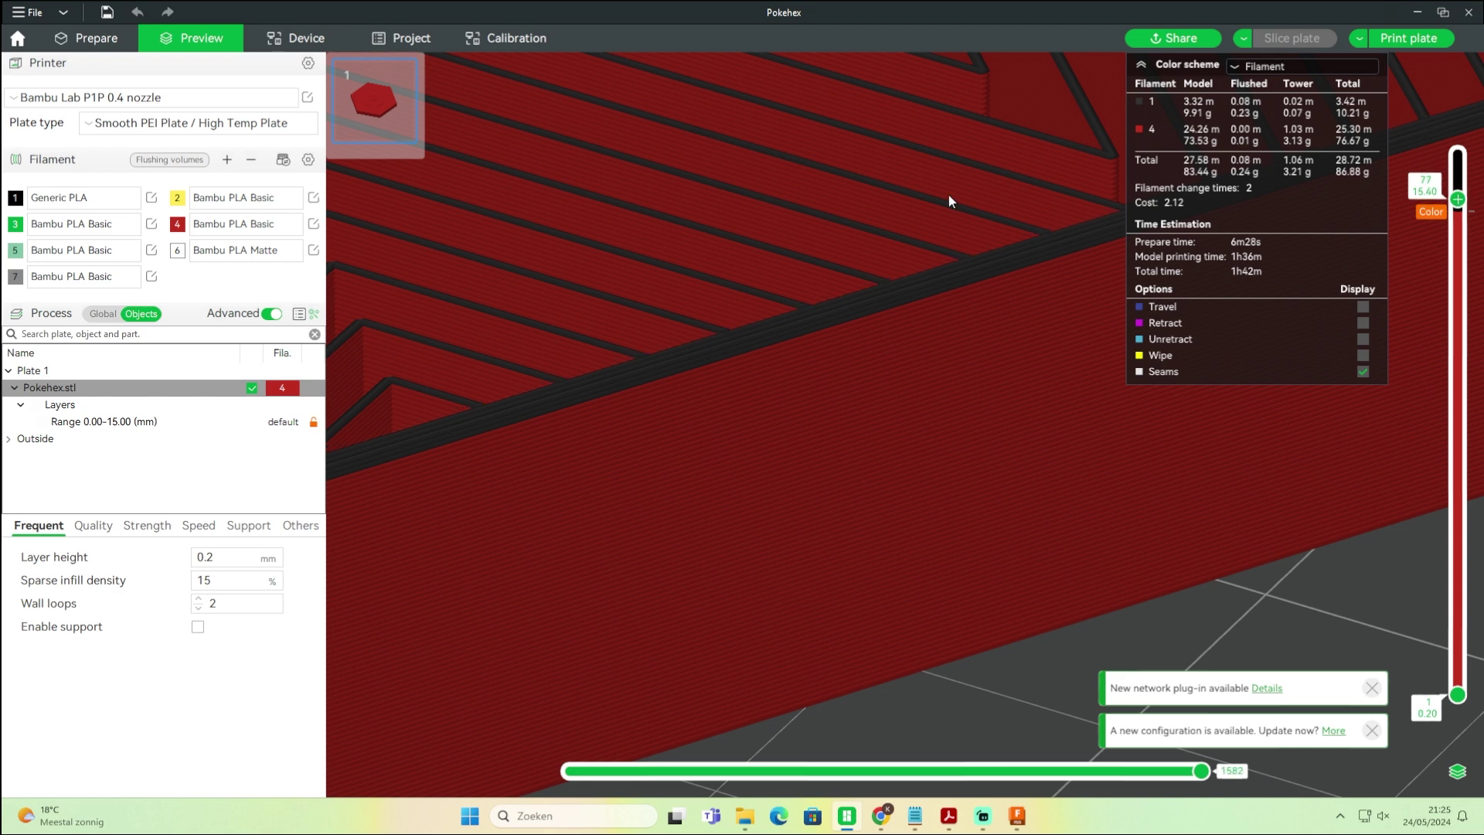
drag(950, 199, 1061, 333)
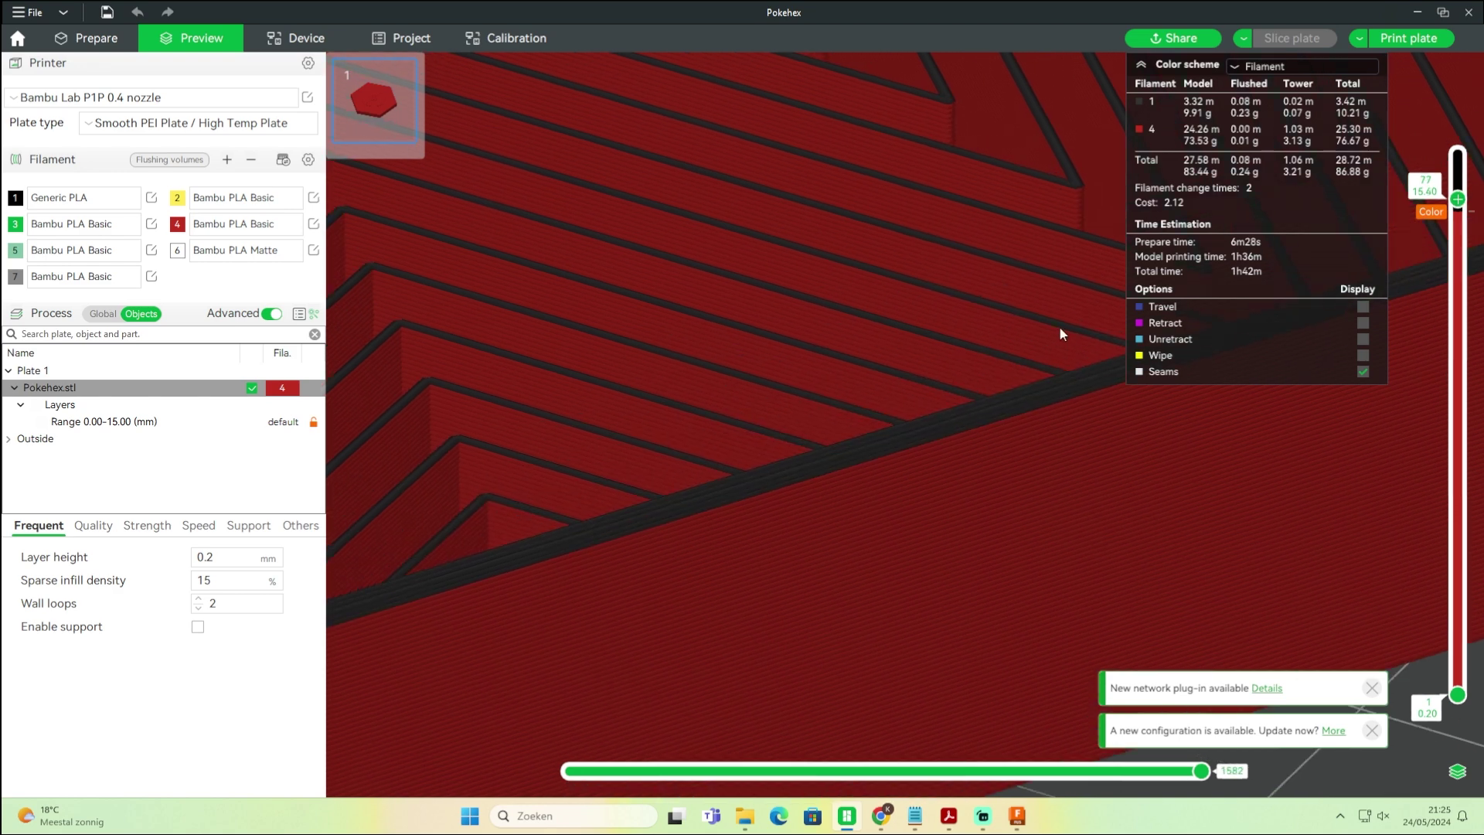
click(114, 422)
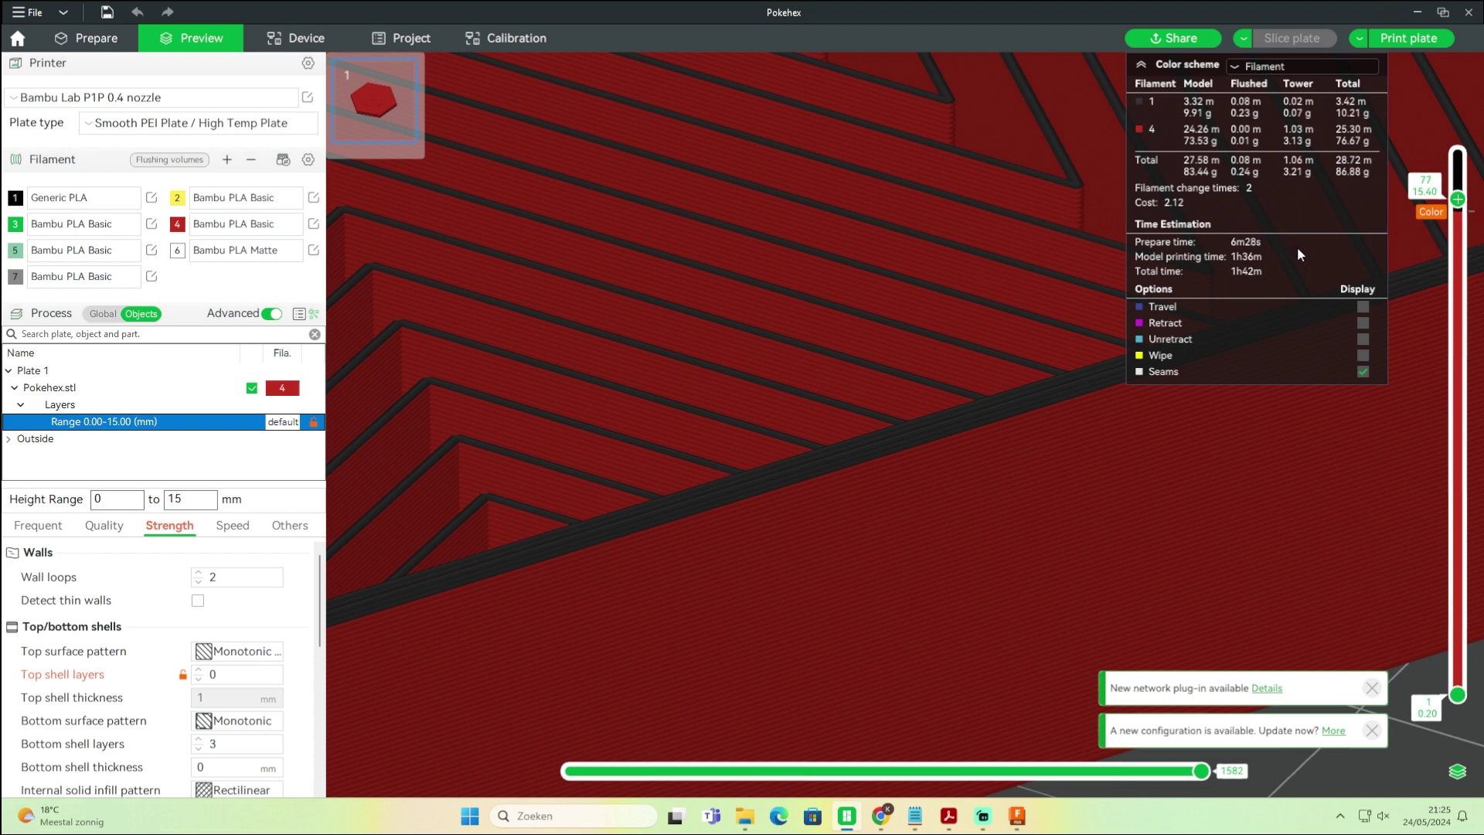
- Add a change to red Filament 4 at layer 79 (15.80 mm) and reslice the plate
drag(1459, 204, 1462, 190)
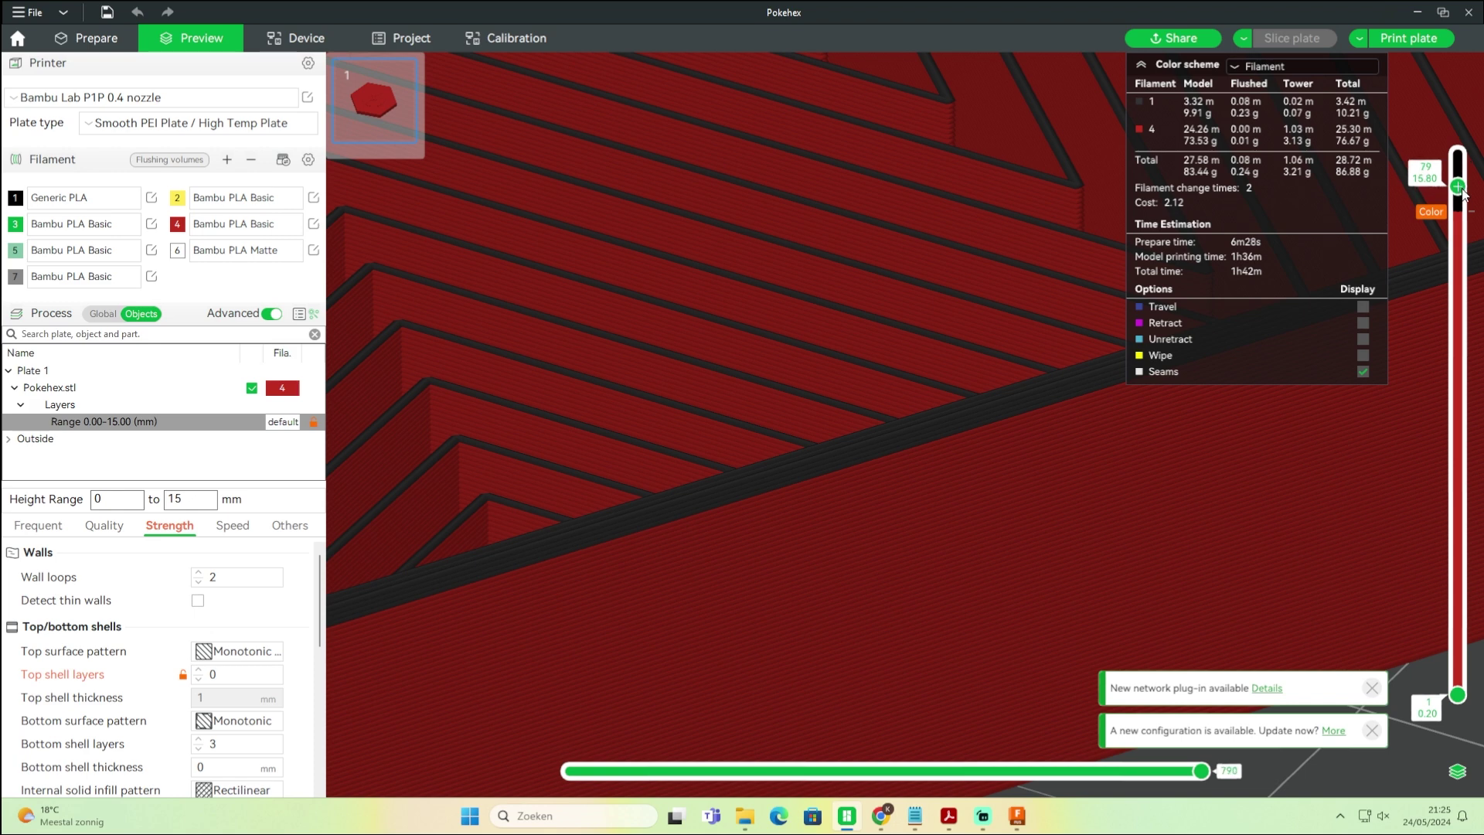
right_click(1459, 188)
mouse_move(1431, 258)
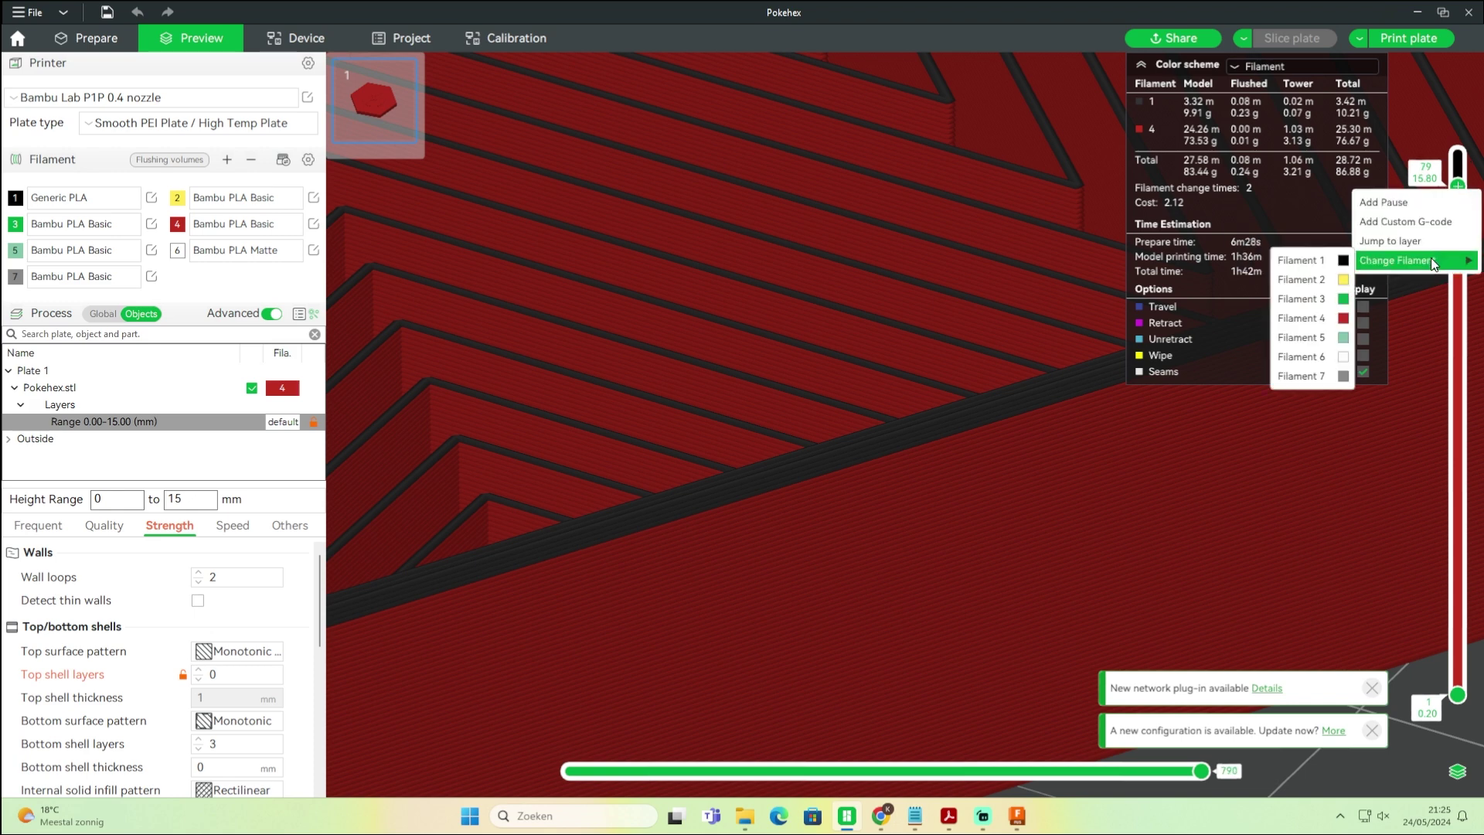
click(1319, 319)
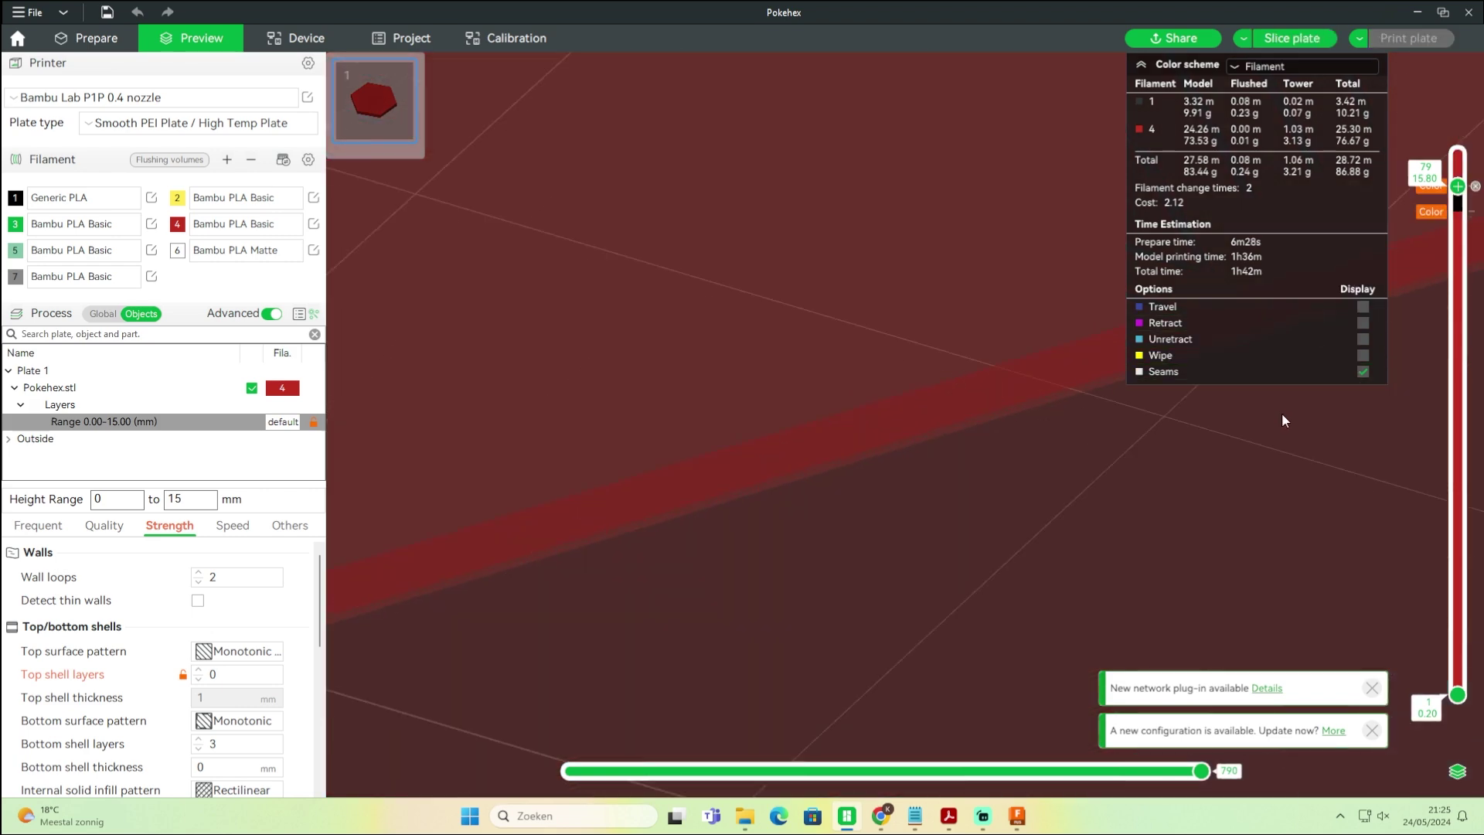
click(1289, 37)
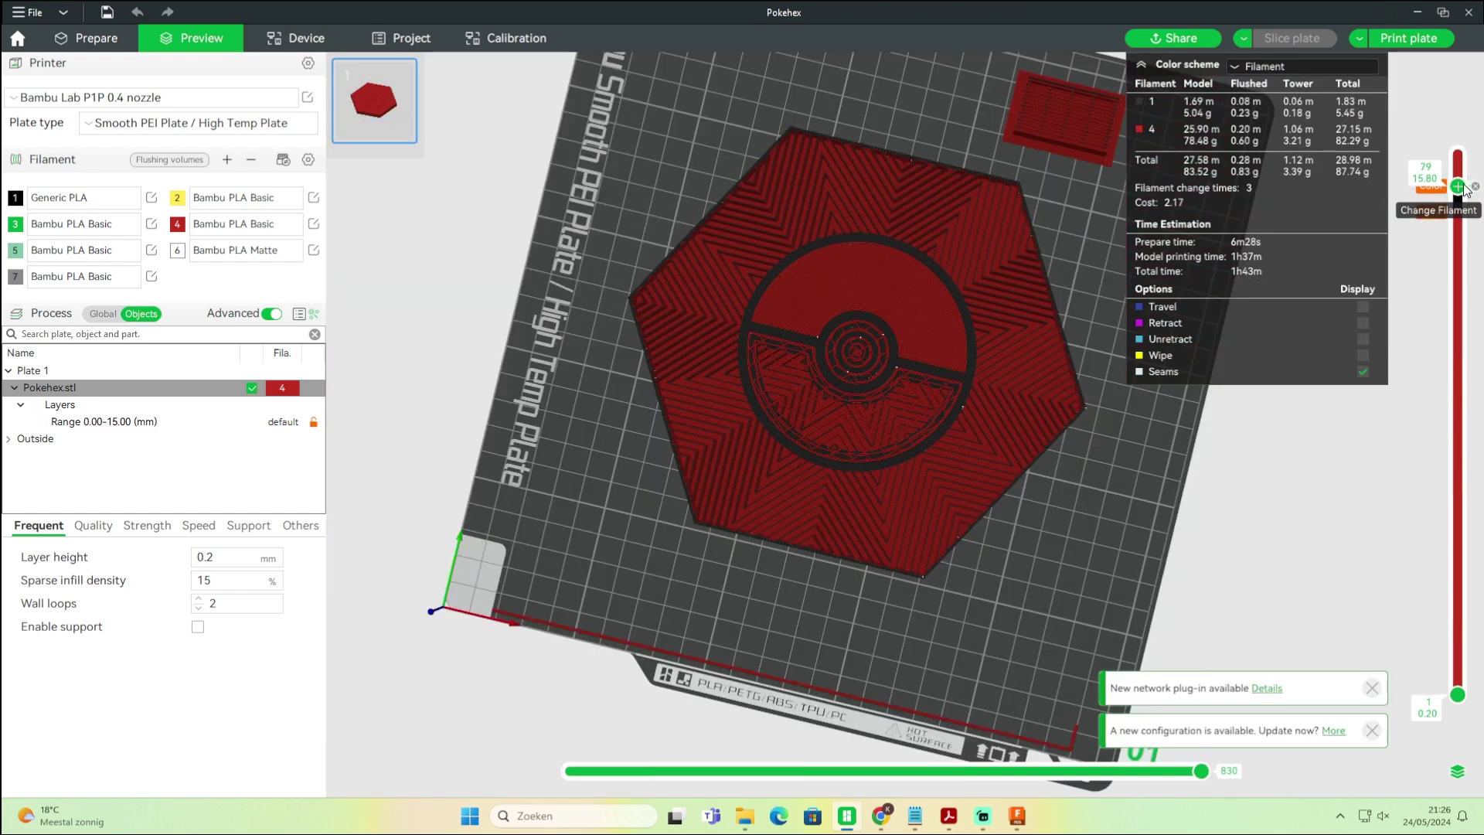
- Try adding a change to white Filament 6 at layer 81 (16.20 mm)
scroll(1465, 186, up, 2)
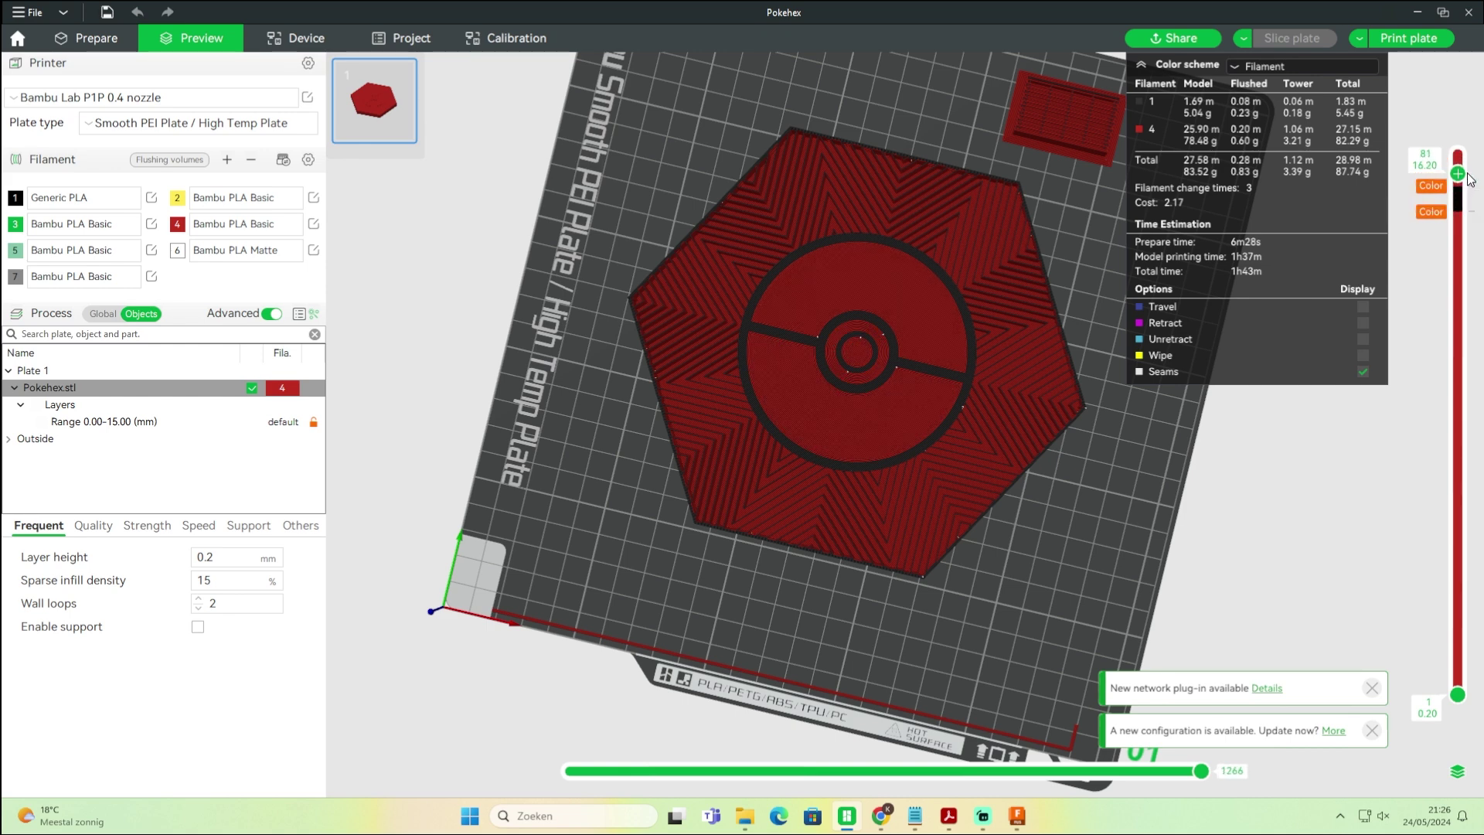
right_click(1458, 174)
mouse_move(1421, 241)
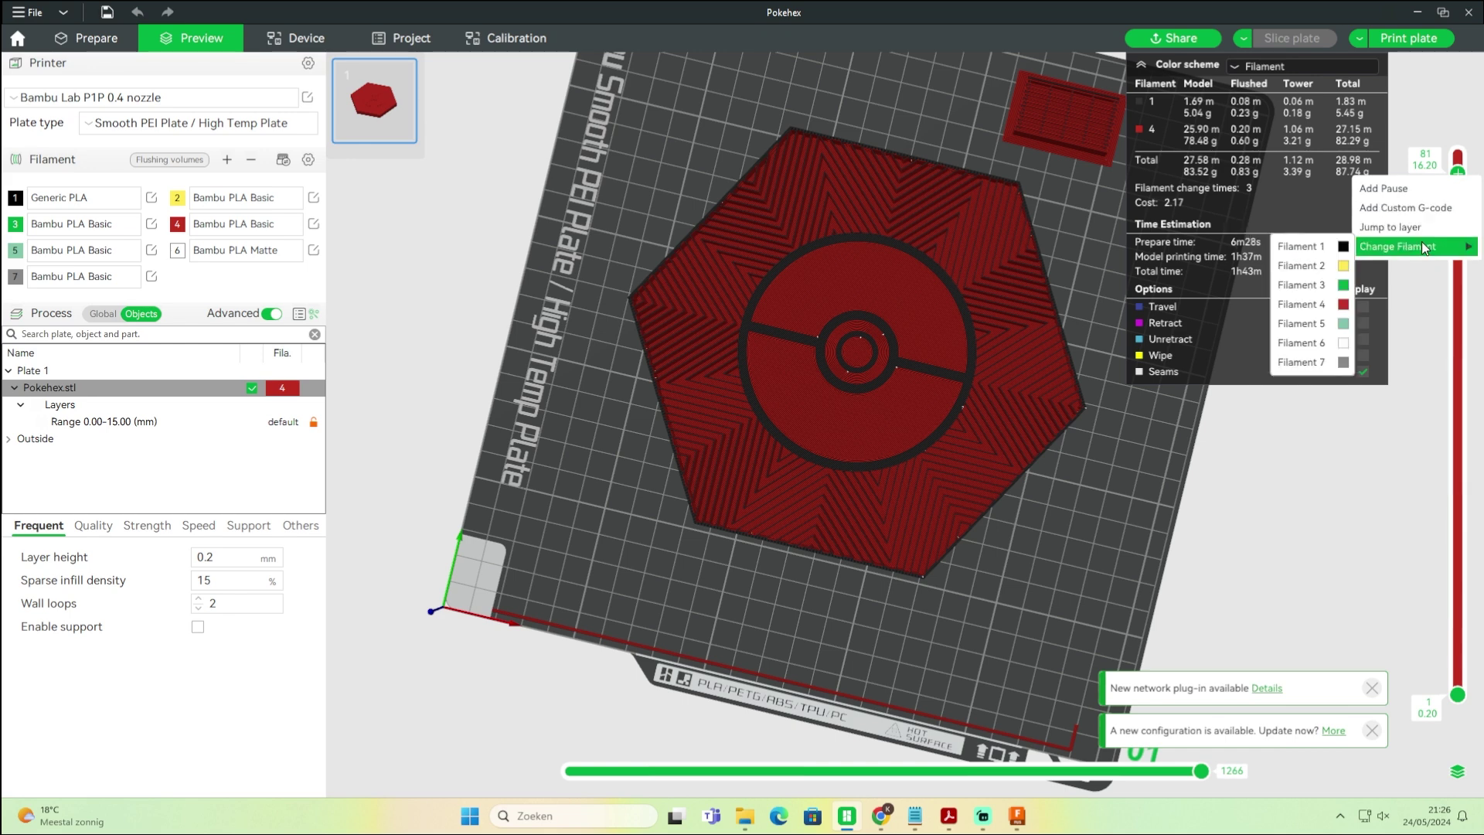
click(1328, 343)
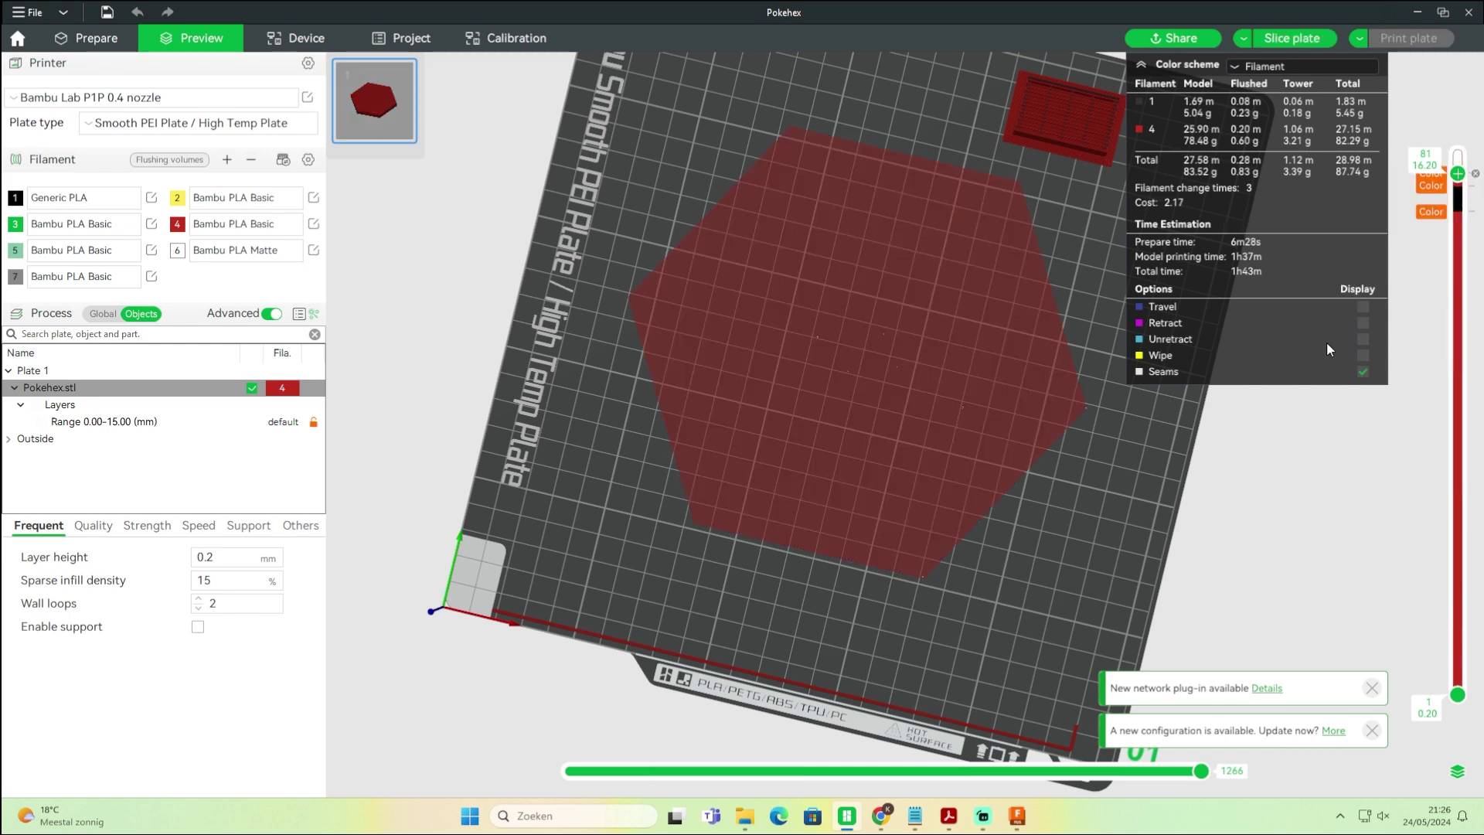
- Place the change to white Filament 6 at layer 82 (16.40 mm) instead
mouse_move(1458, 171)
mouse_down()
mouse_move(1463, 152)
mouse_move(1458, 175)
mouse_up()
right_click(1459, 174)
mouse_move(1438, 244)
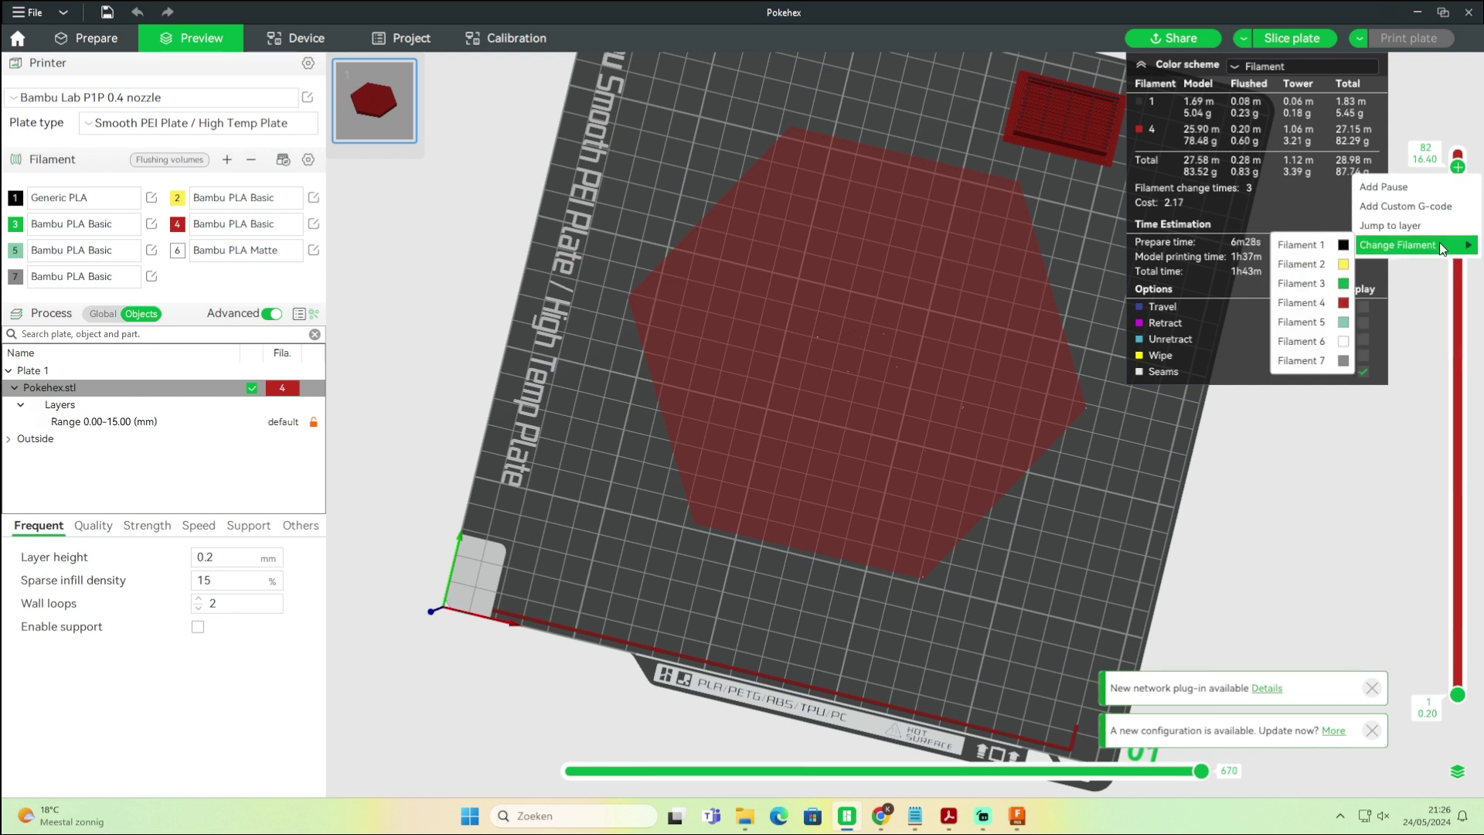
click(1324, 348)
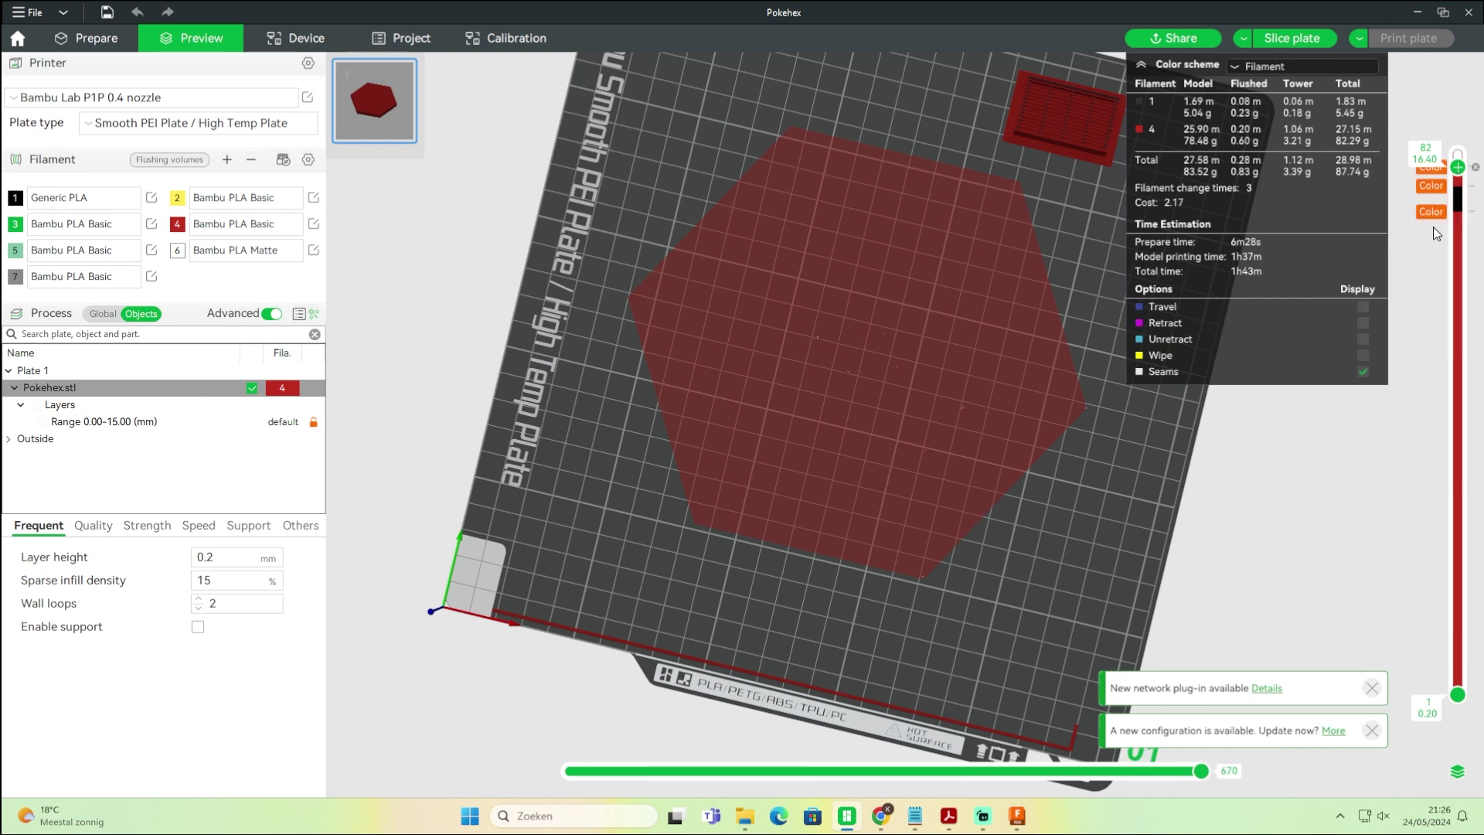